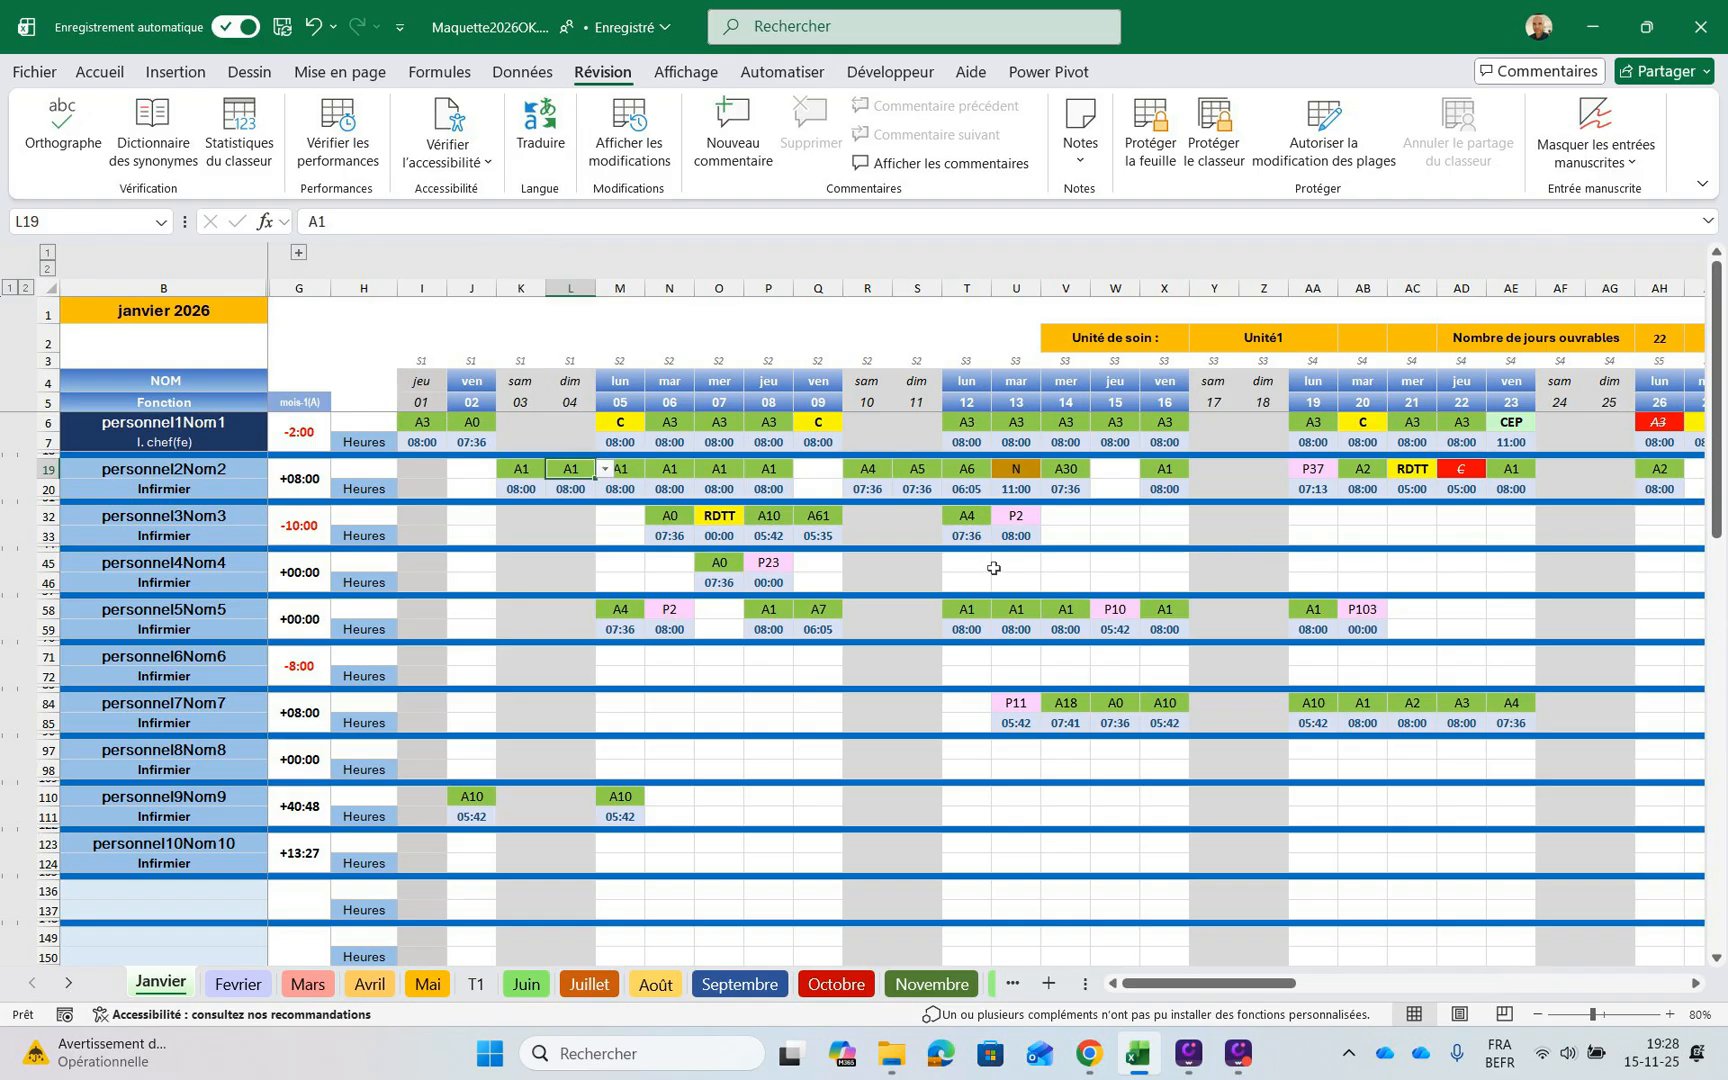
# Examine the January shift and leave codes of the second staff member, including the red C on Thursday 22
pyautogui.press('Left')
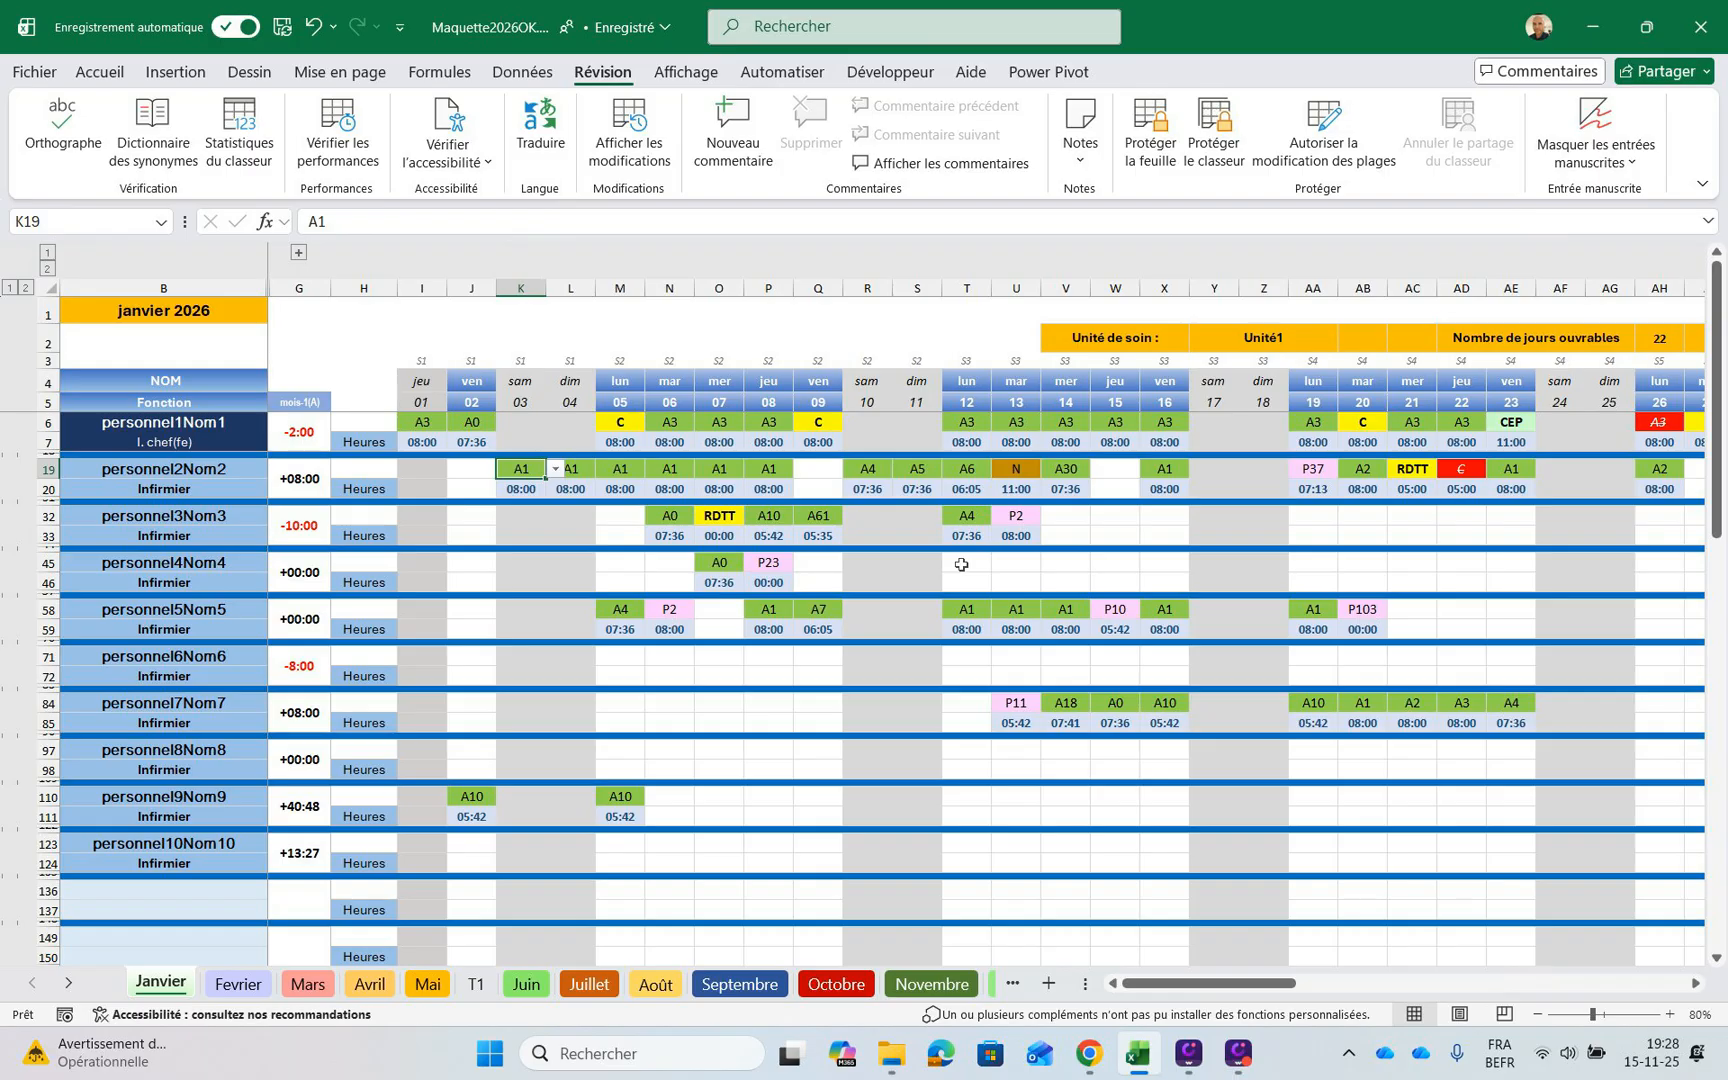
pyautogui.press('Right')
pyautogui.press('Right')
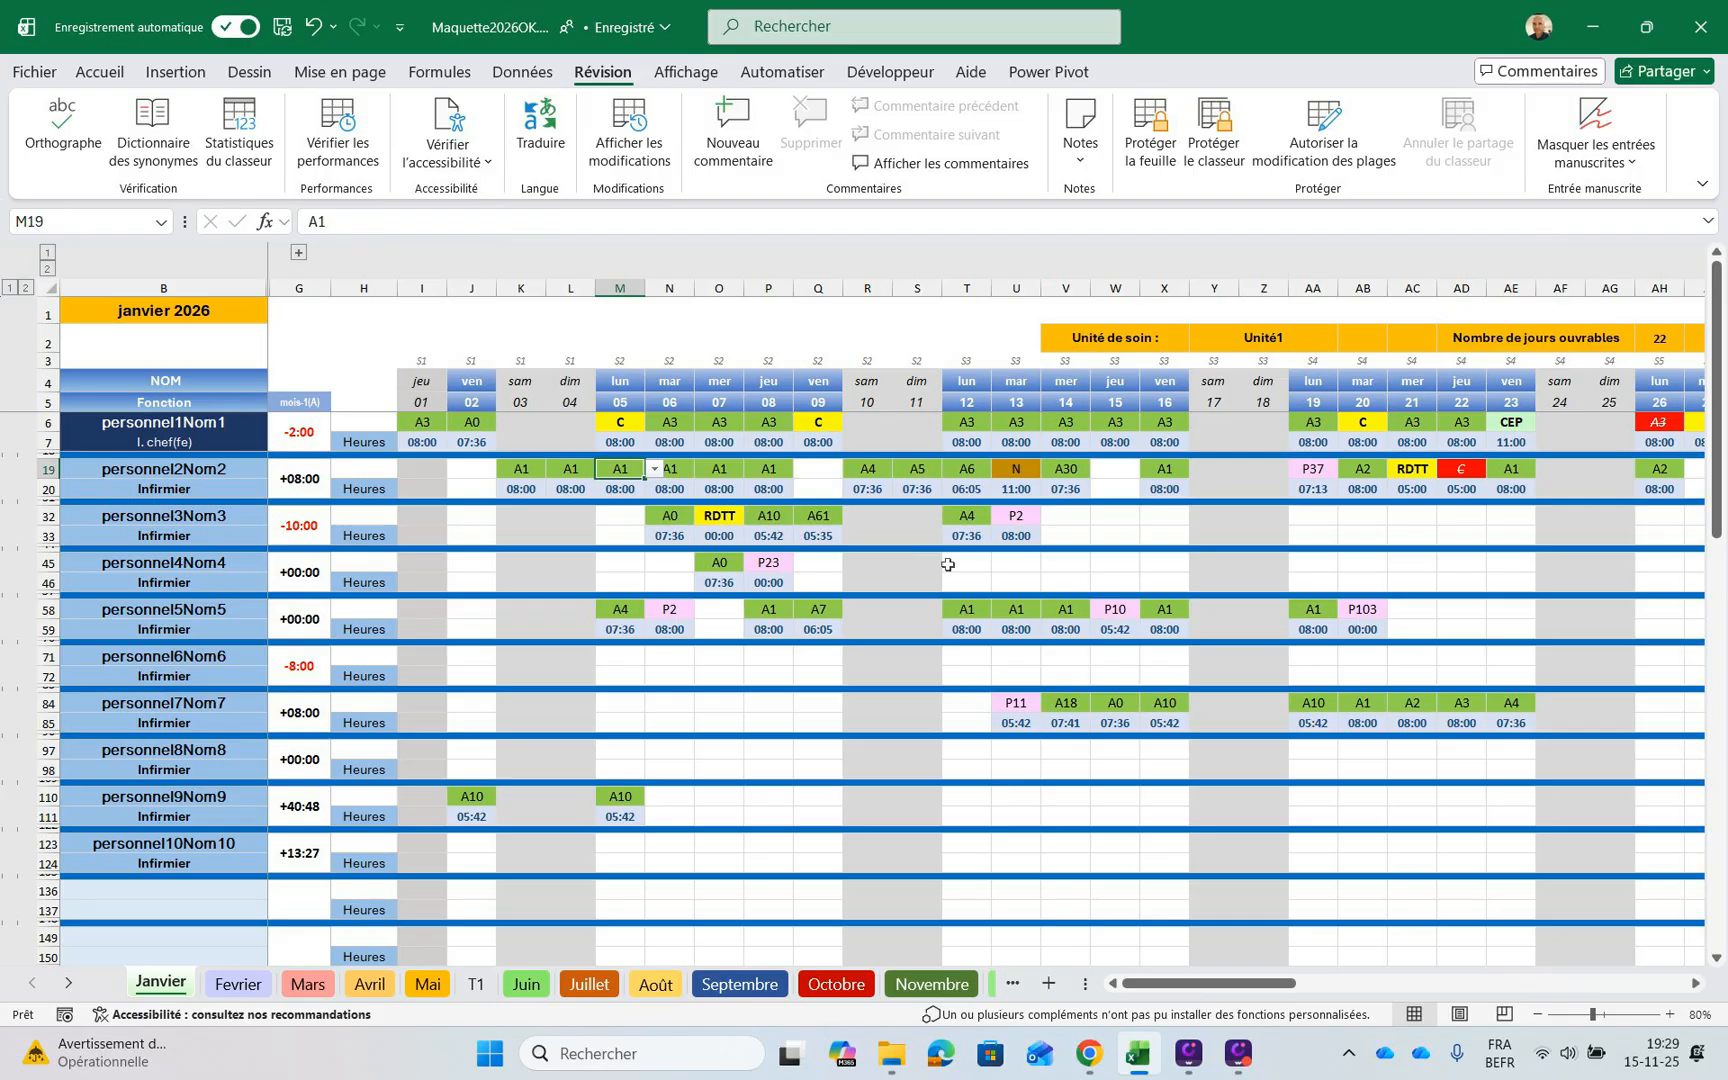
pyautogui.press('Left')
pyautogui.press('Left')
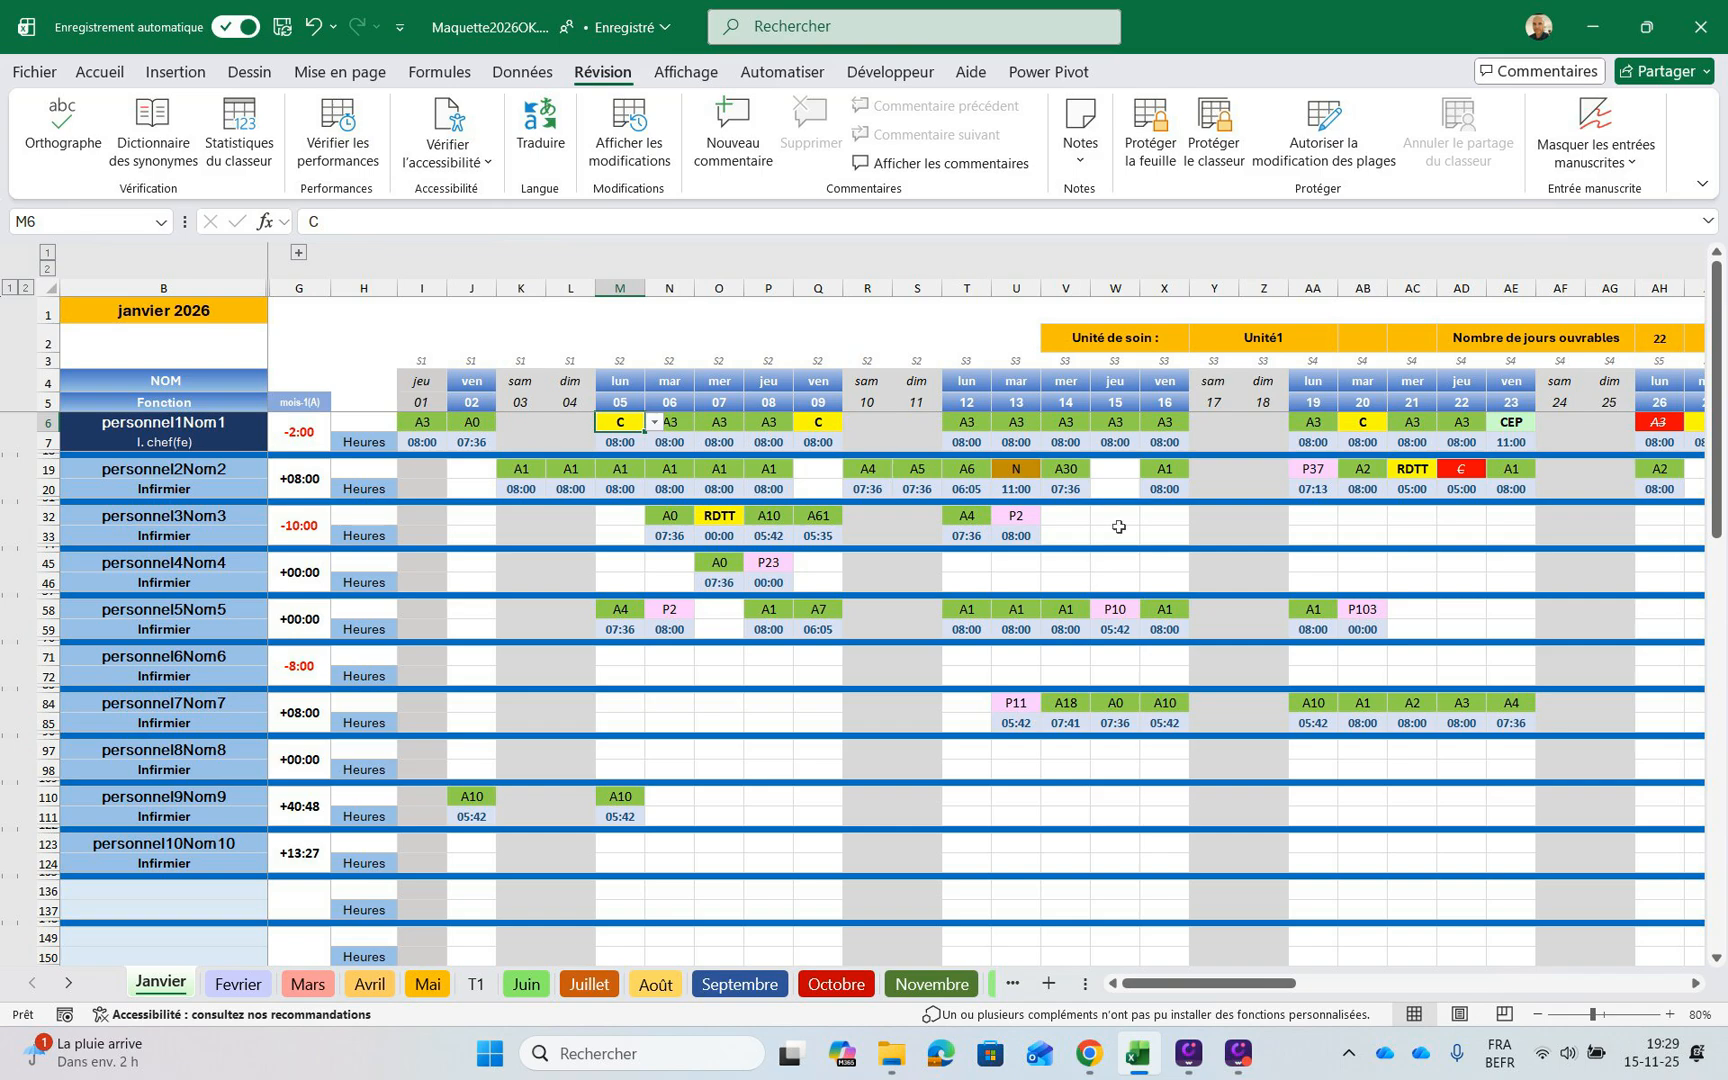
pyautogui.click(1461, 469)
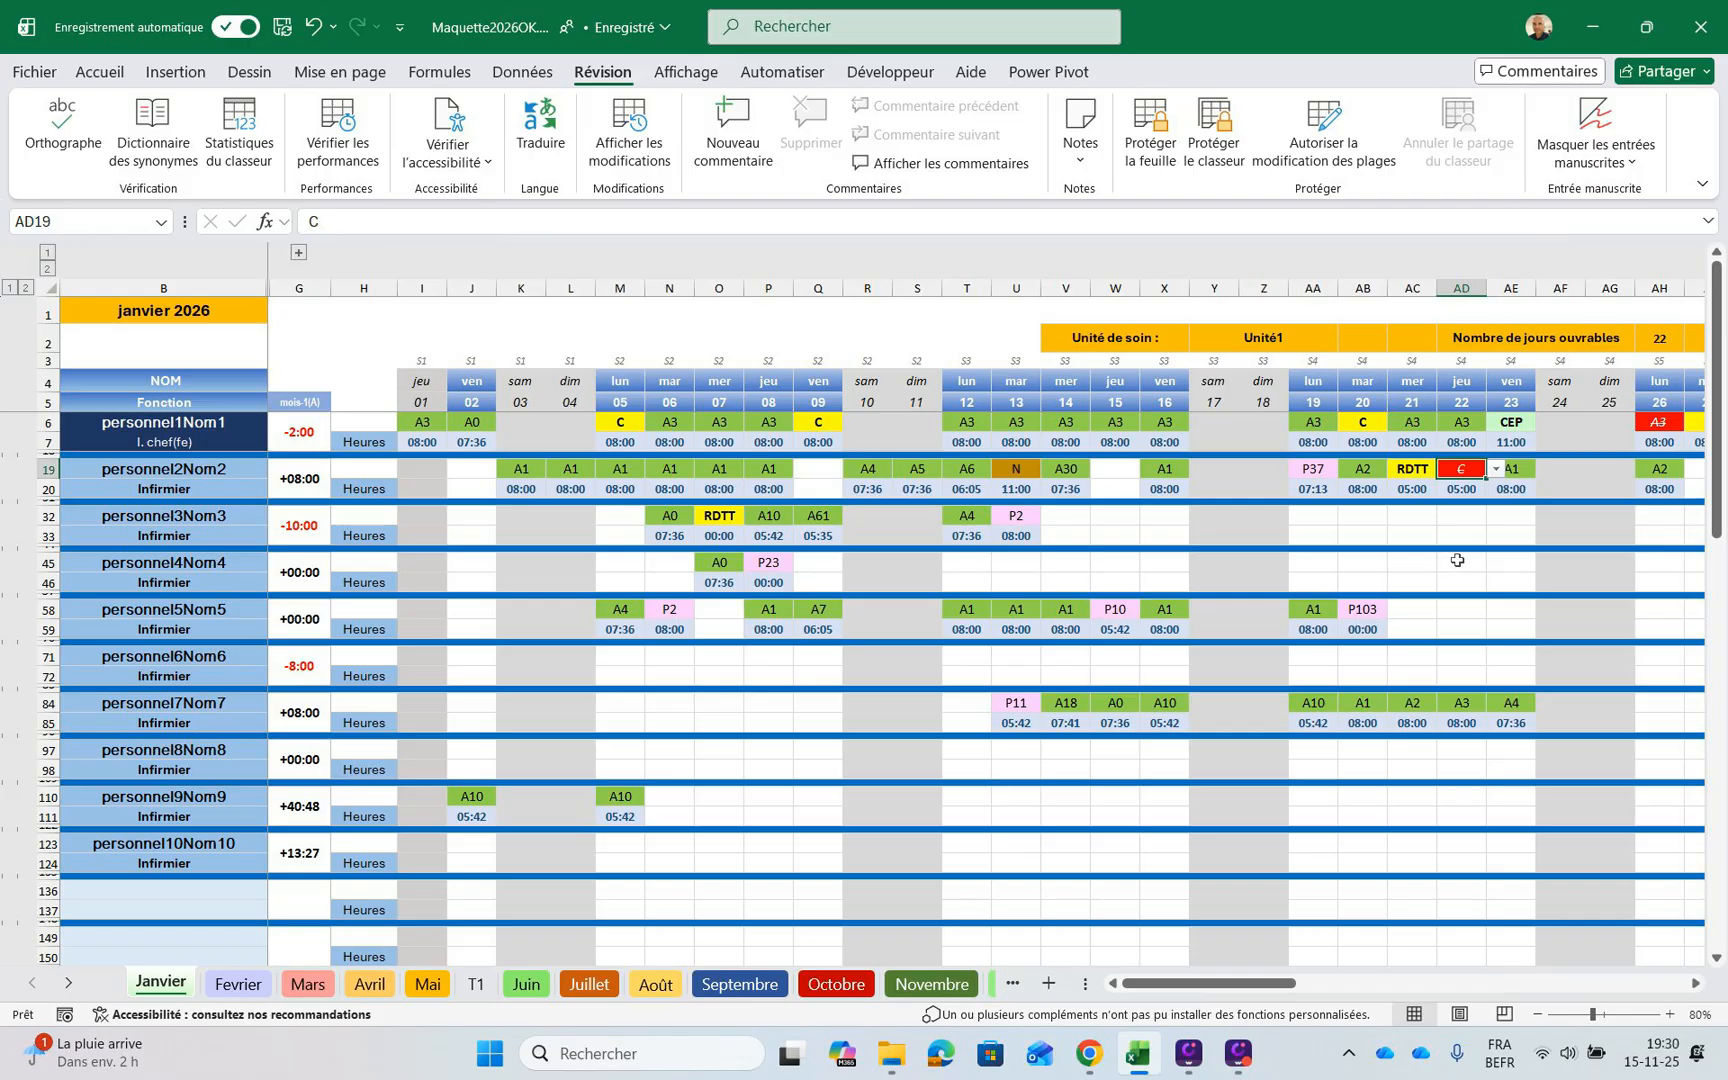
# Review the January schedule of all staff, down to the daily nurse, care assistant and night-watch counts beneath it
pyautogui.scroll(-2, 1308, 761)
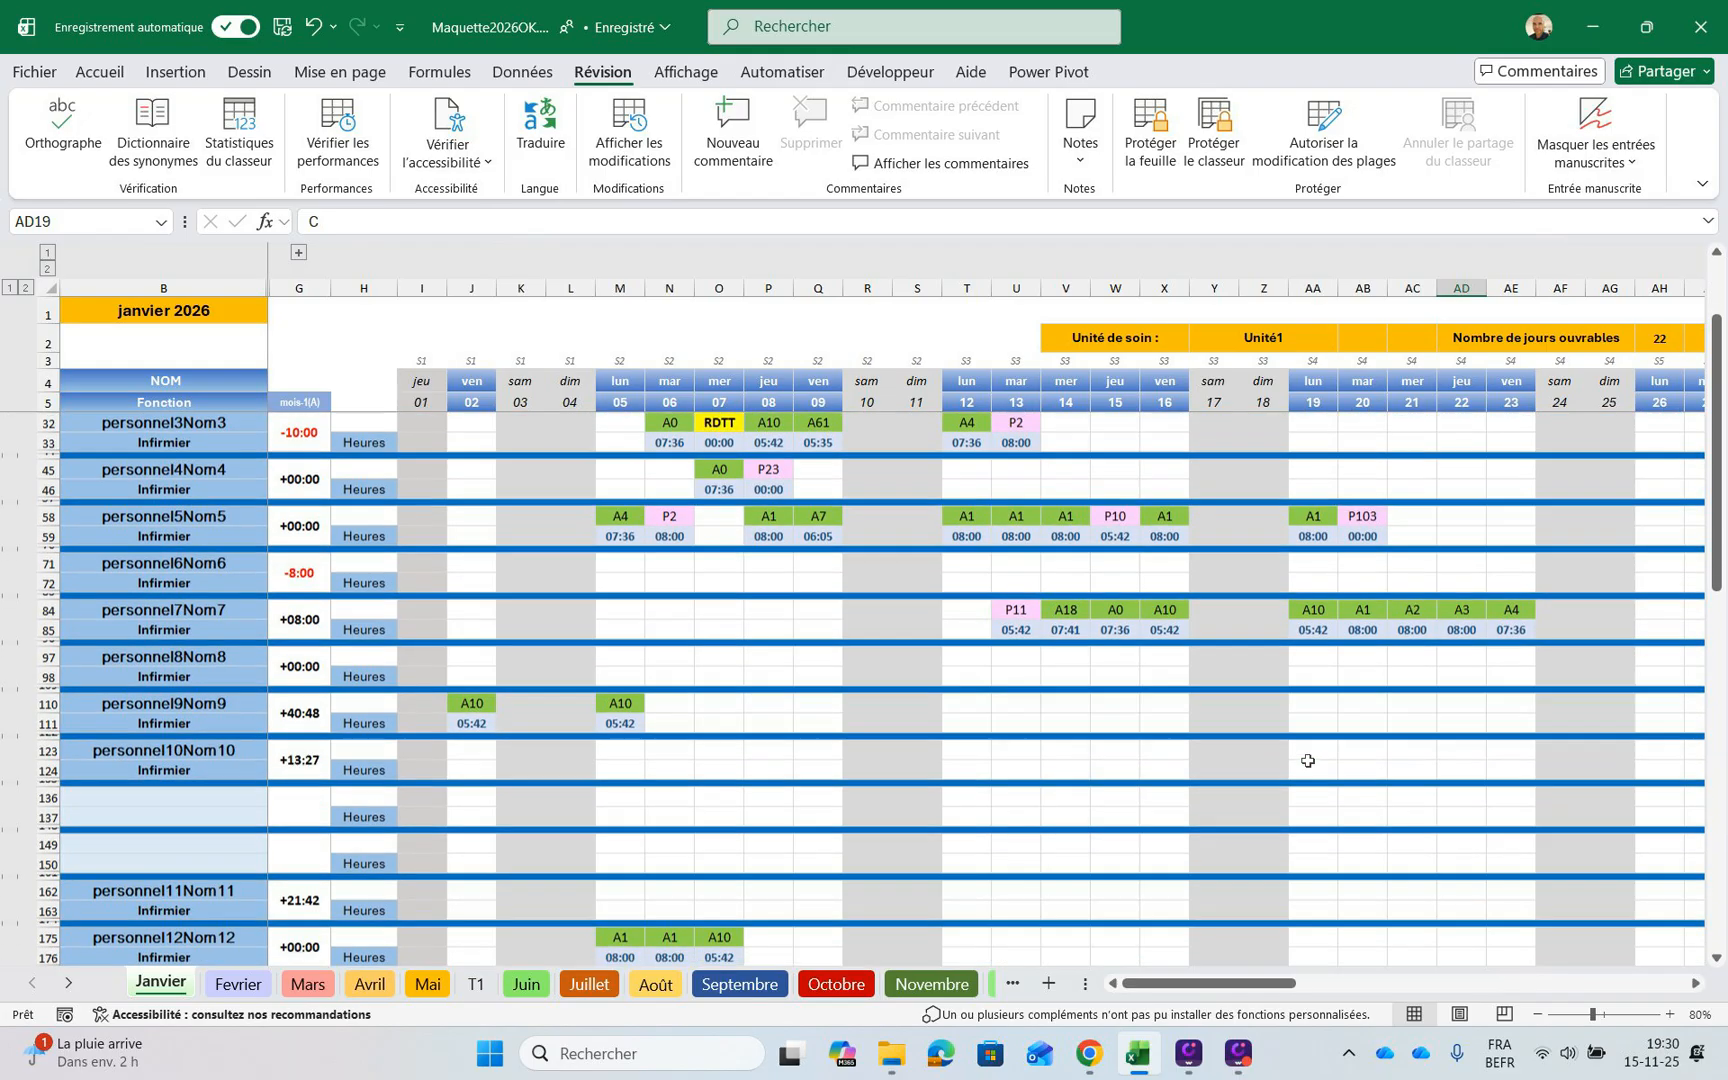
pyautogui.scroll(-6, 1310, 770)
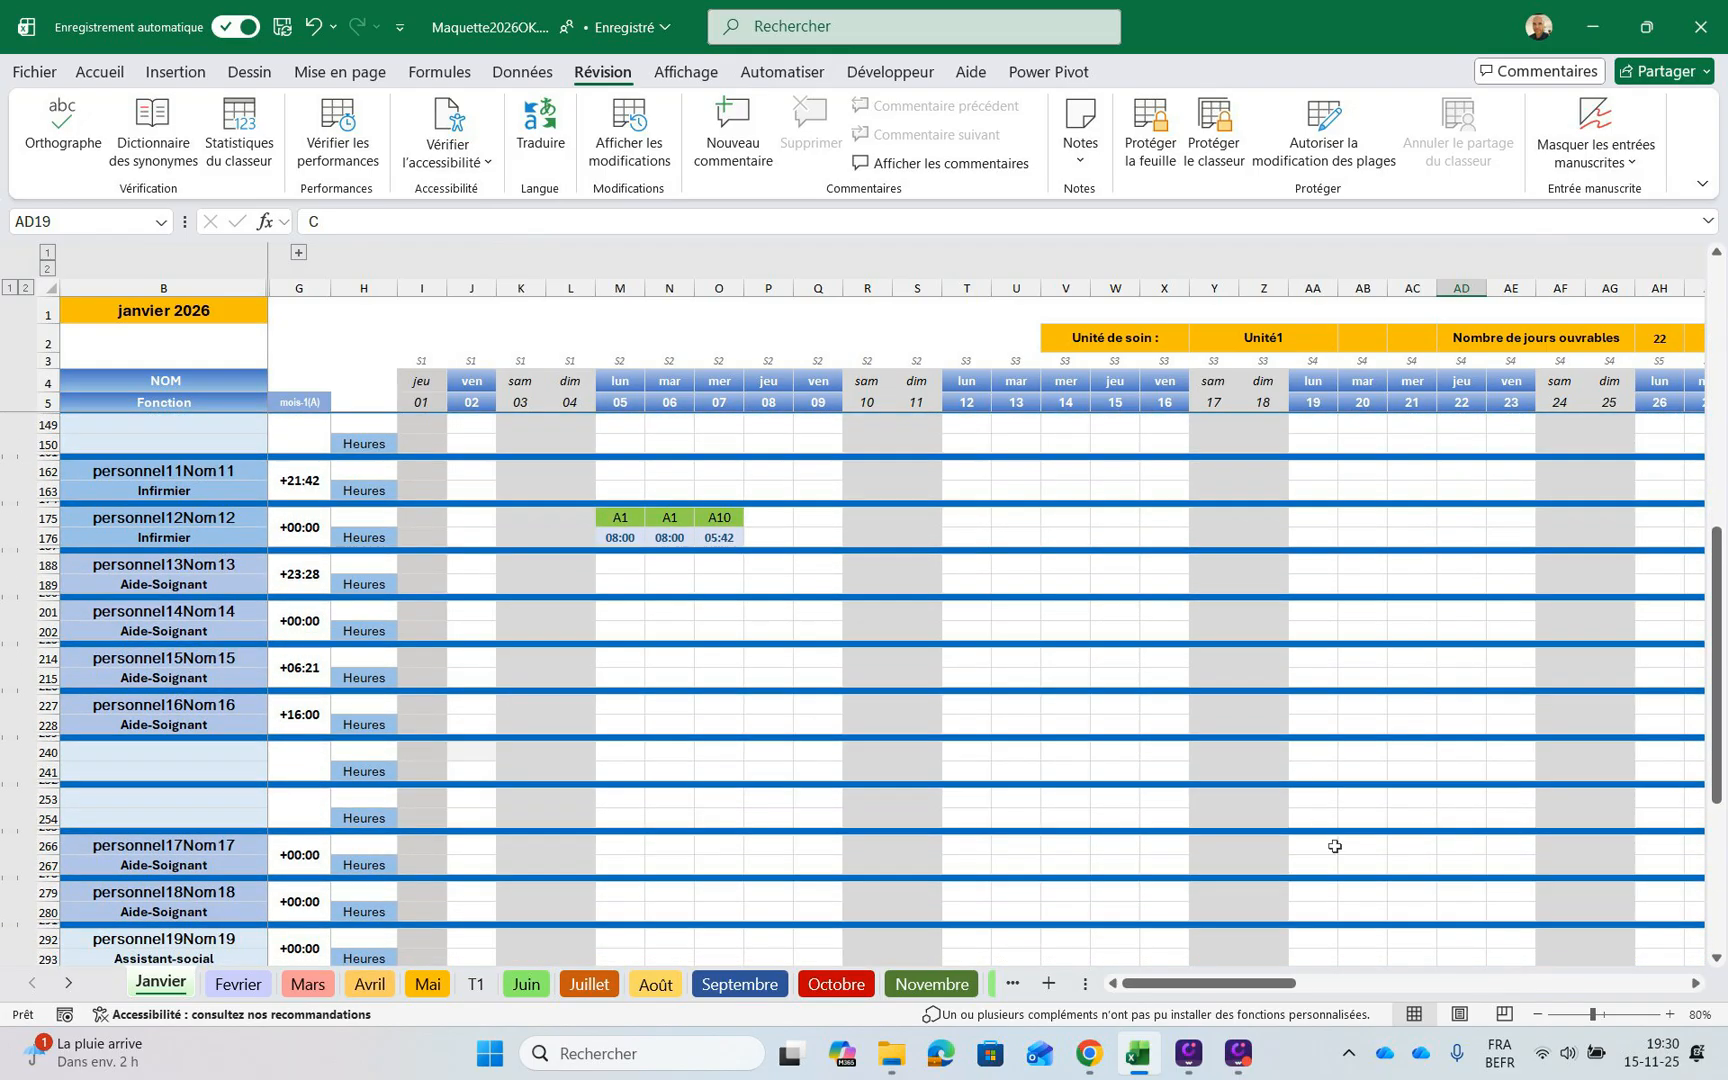
pyautogui.scroll(-4, 1340, 860)
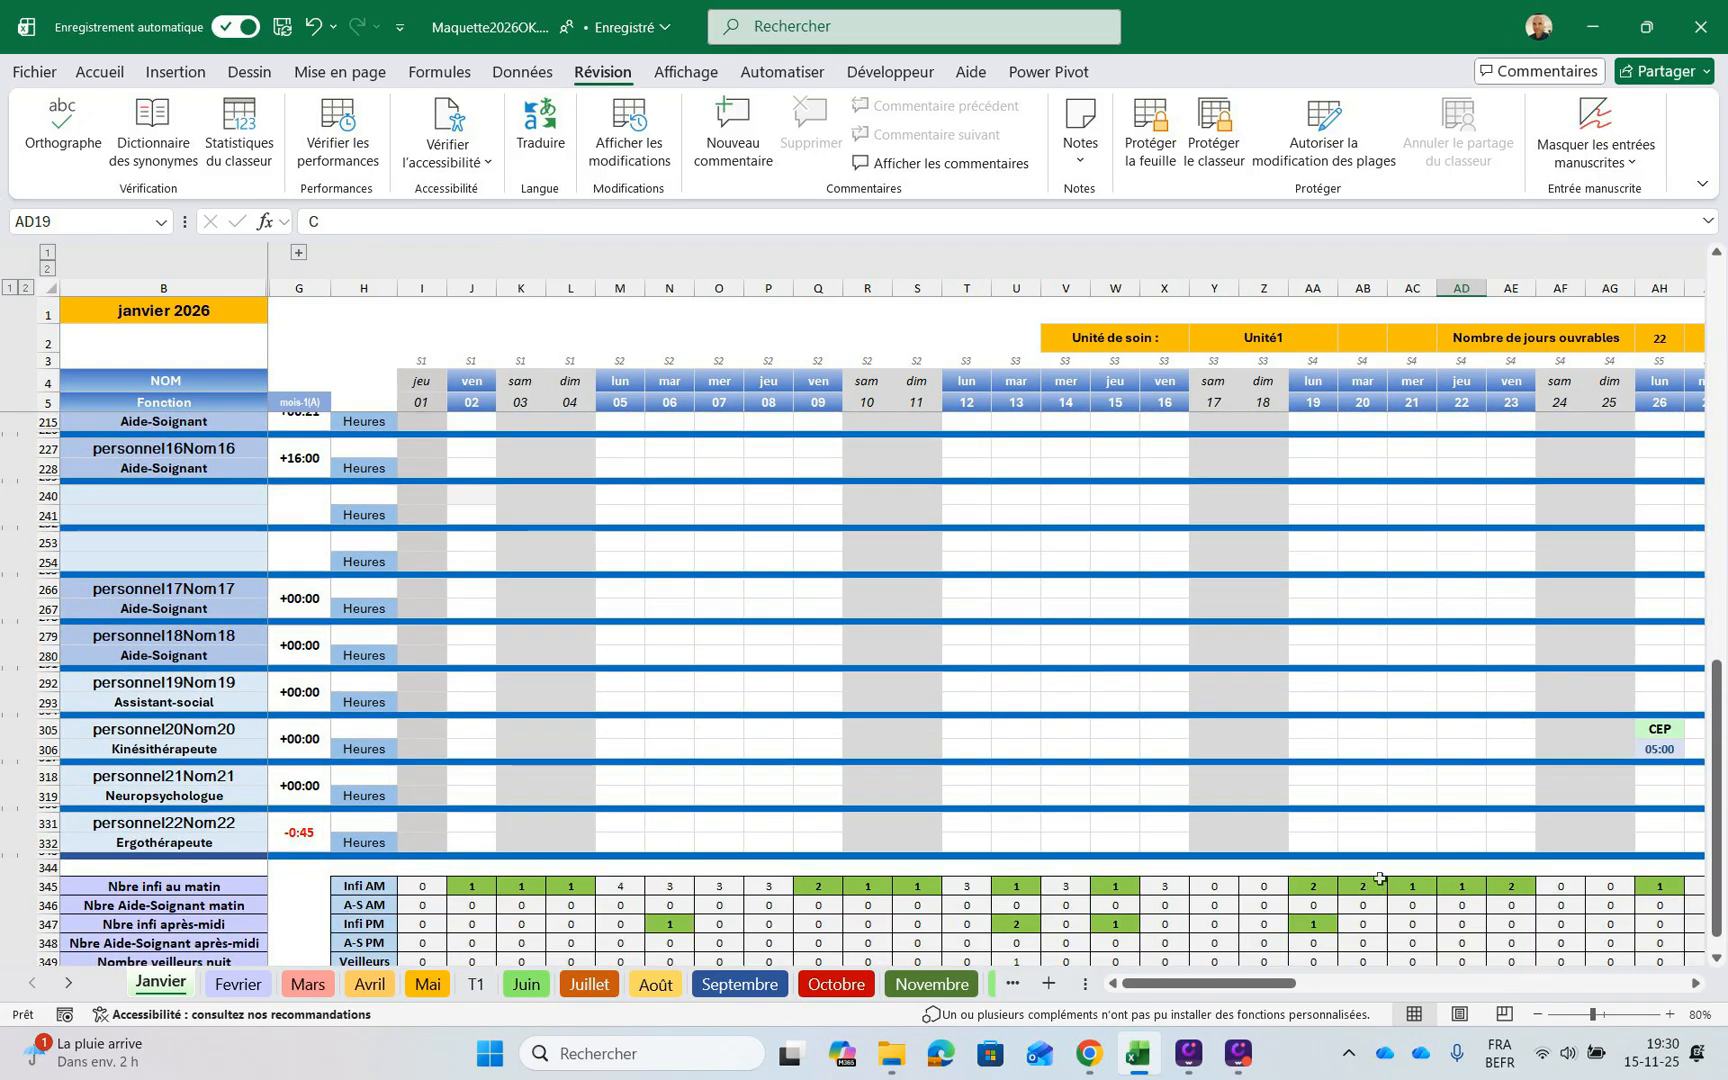
pyautogui.scroll(6, 1380, 878)
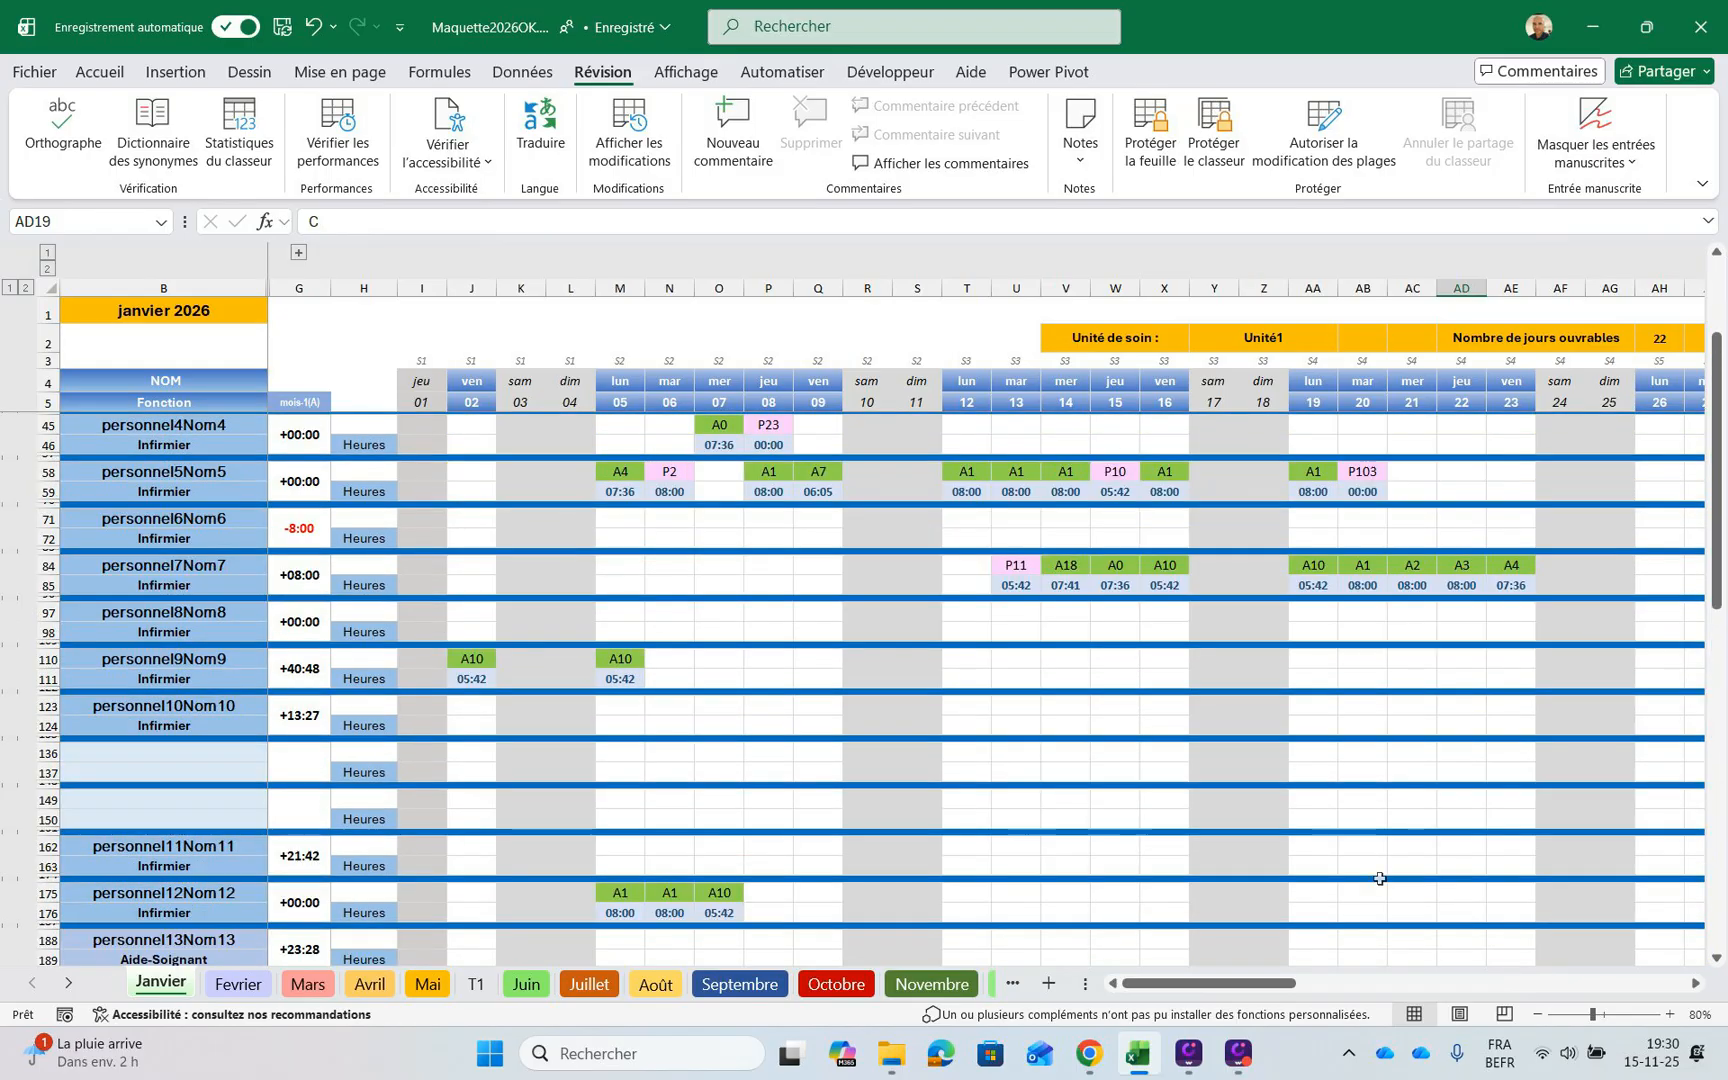
pyautogui.scroll(-6, 1381, 878)
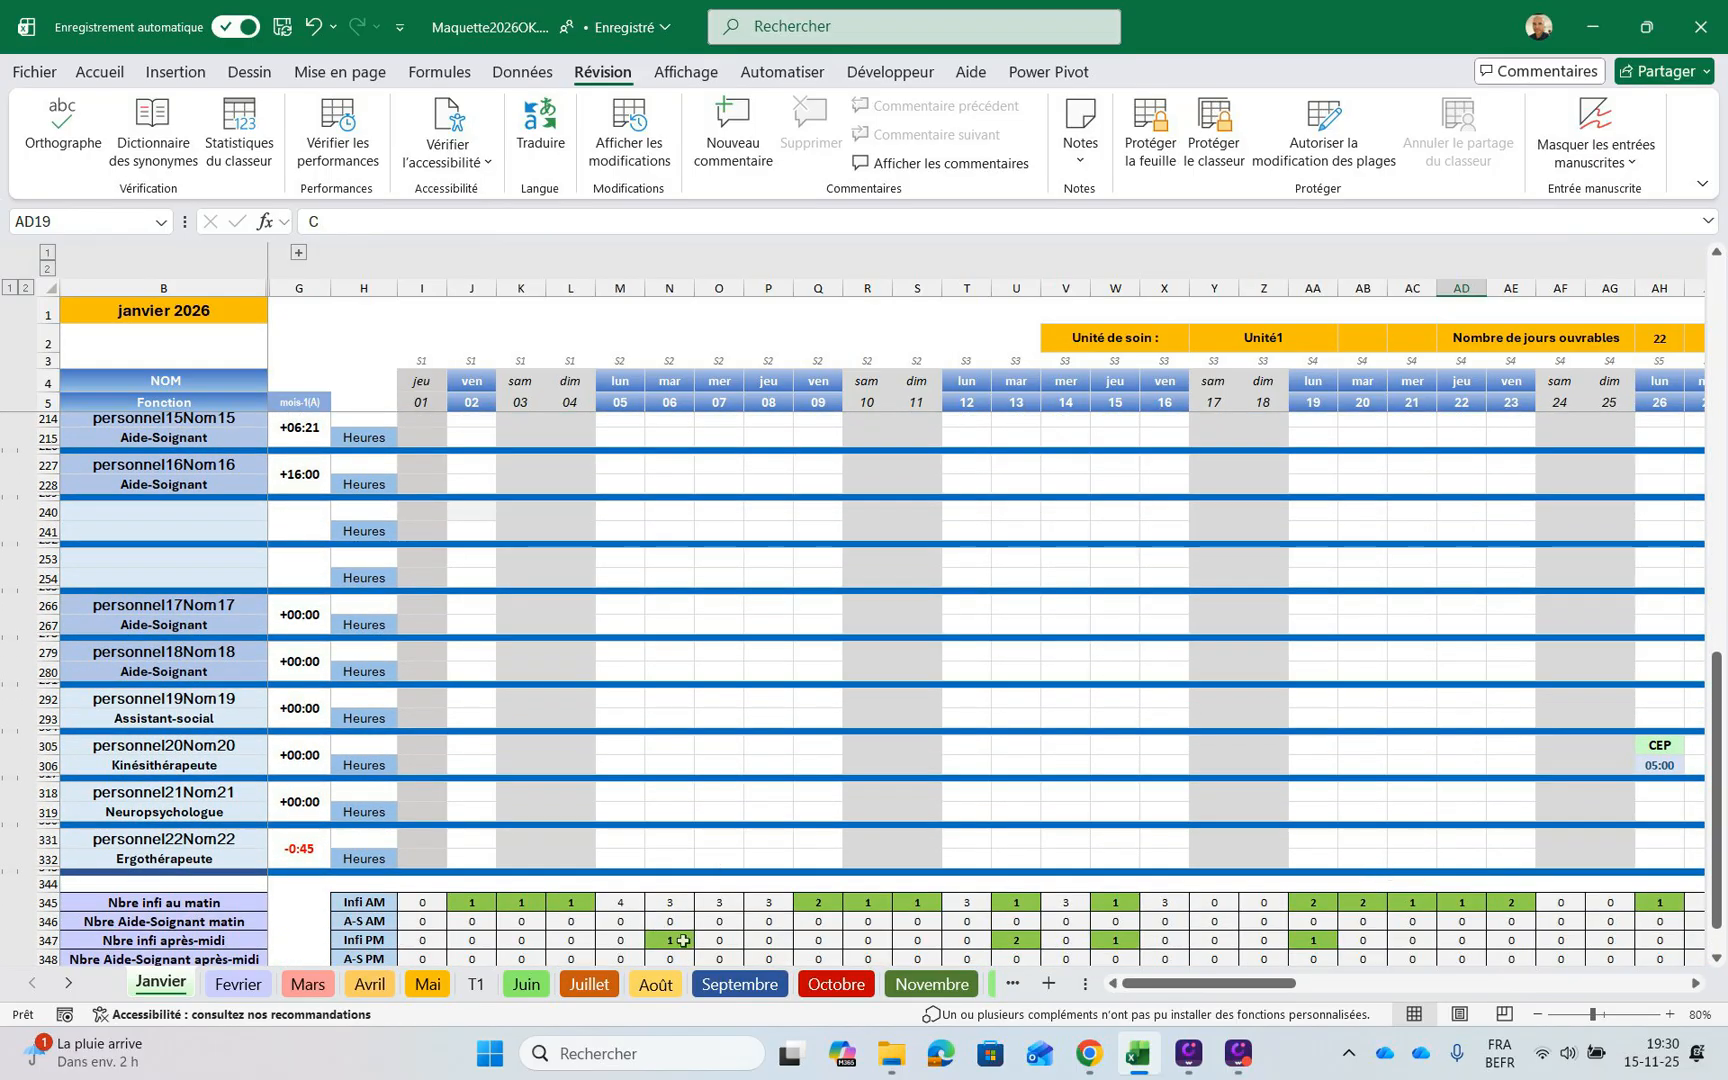
pyautogui.scroll(3, 668, 925)
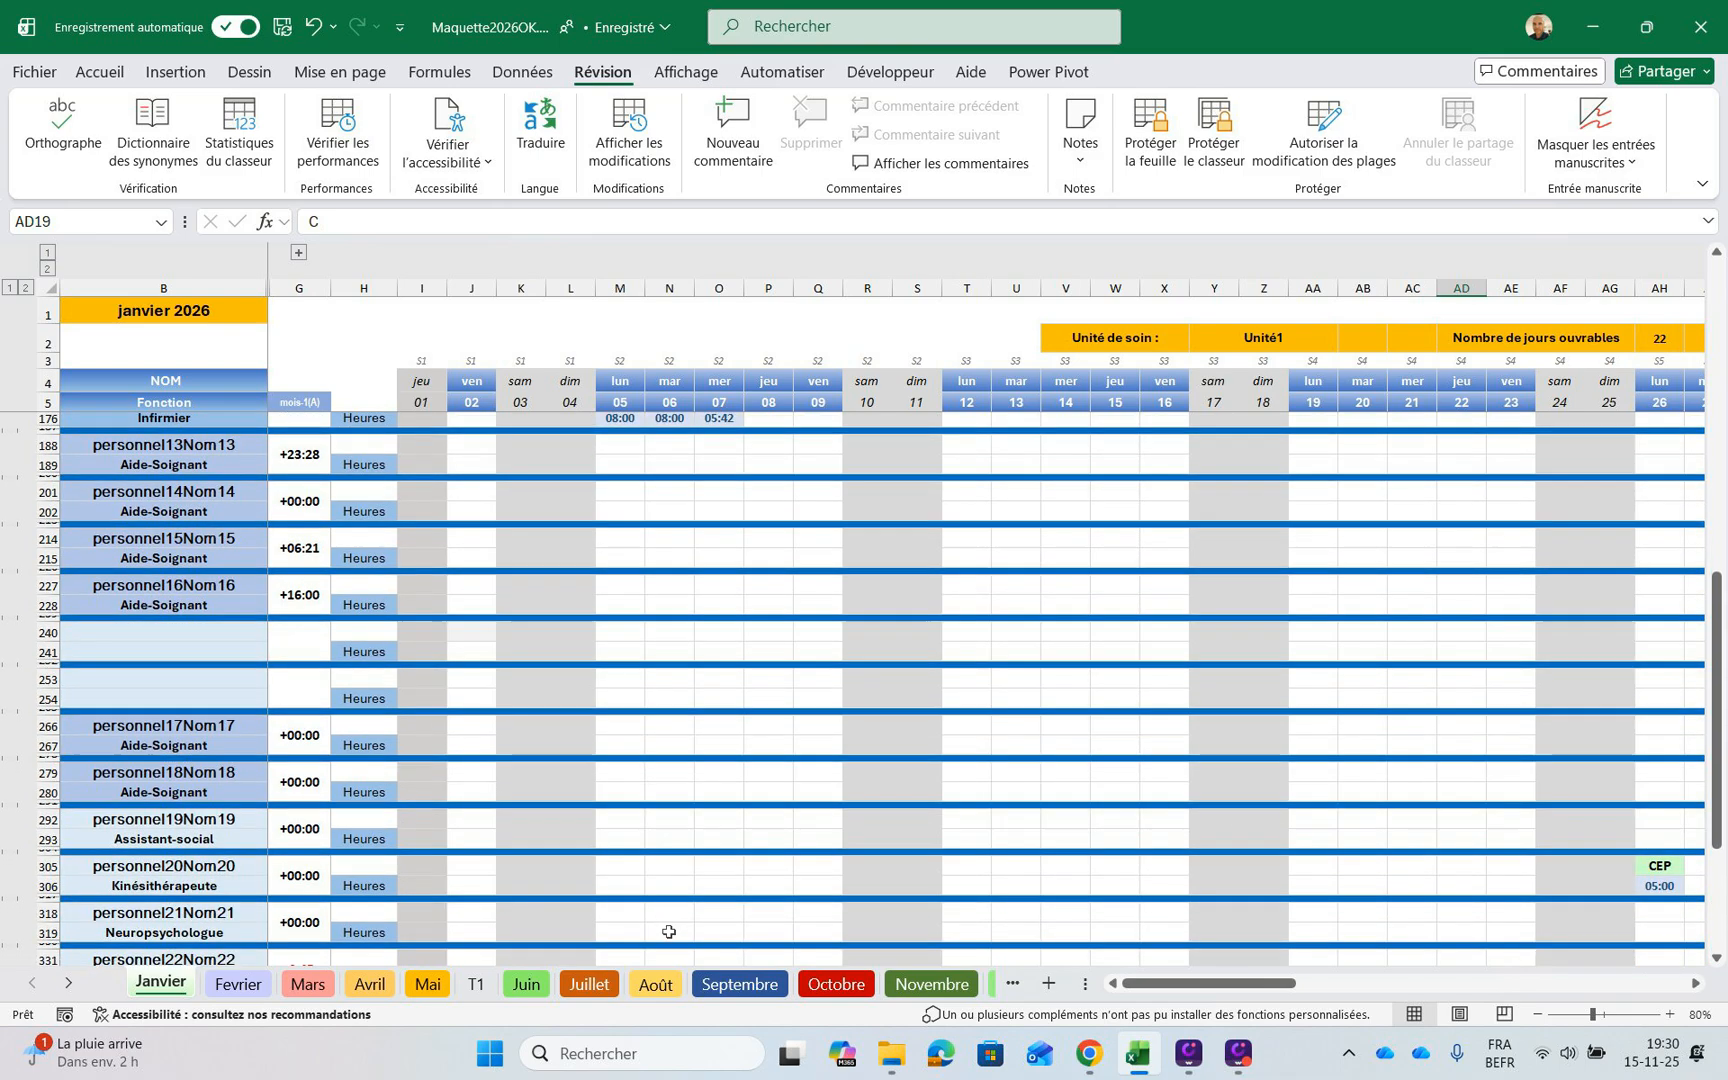
pyautogui.scroll(-3, 669, 932)
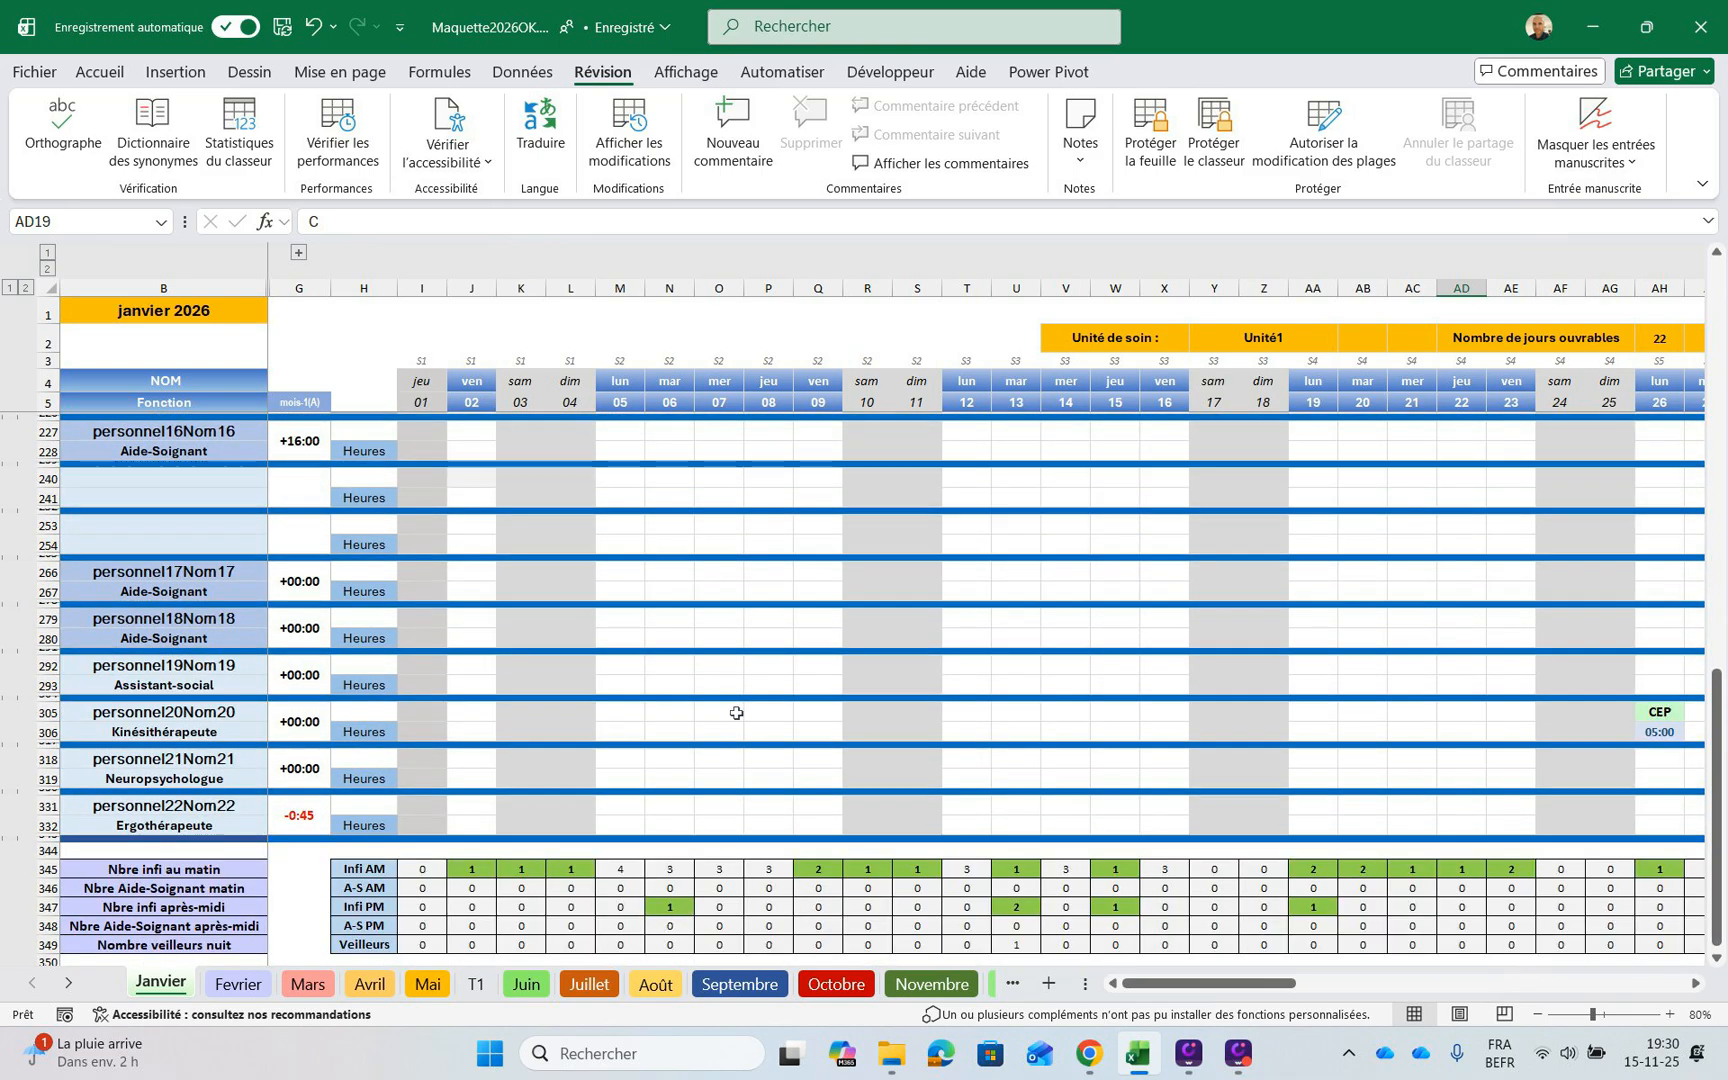
pyautogui.scroll(2, 688, 815)
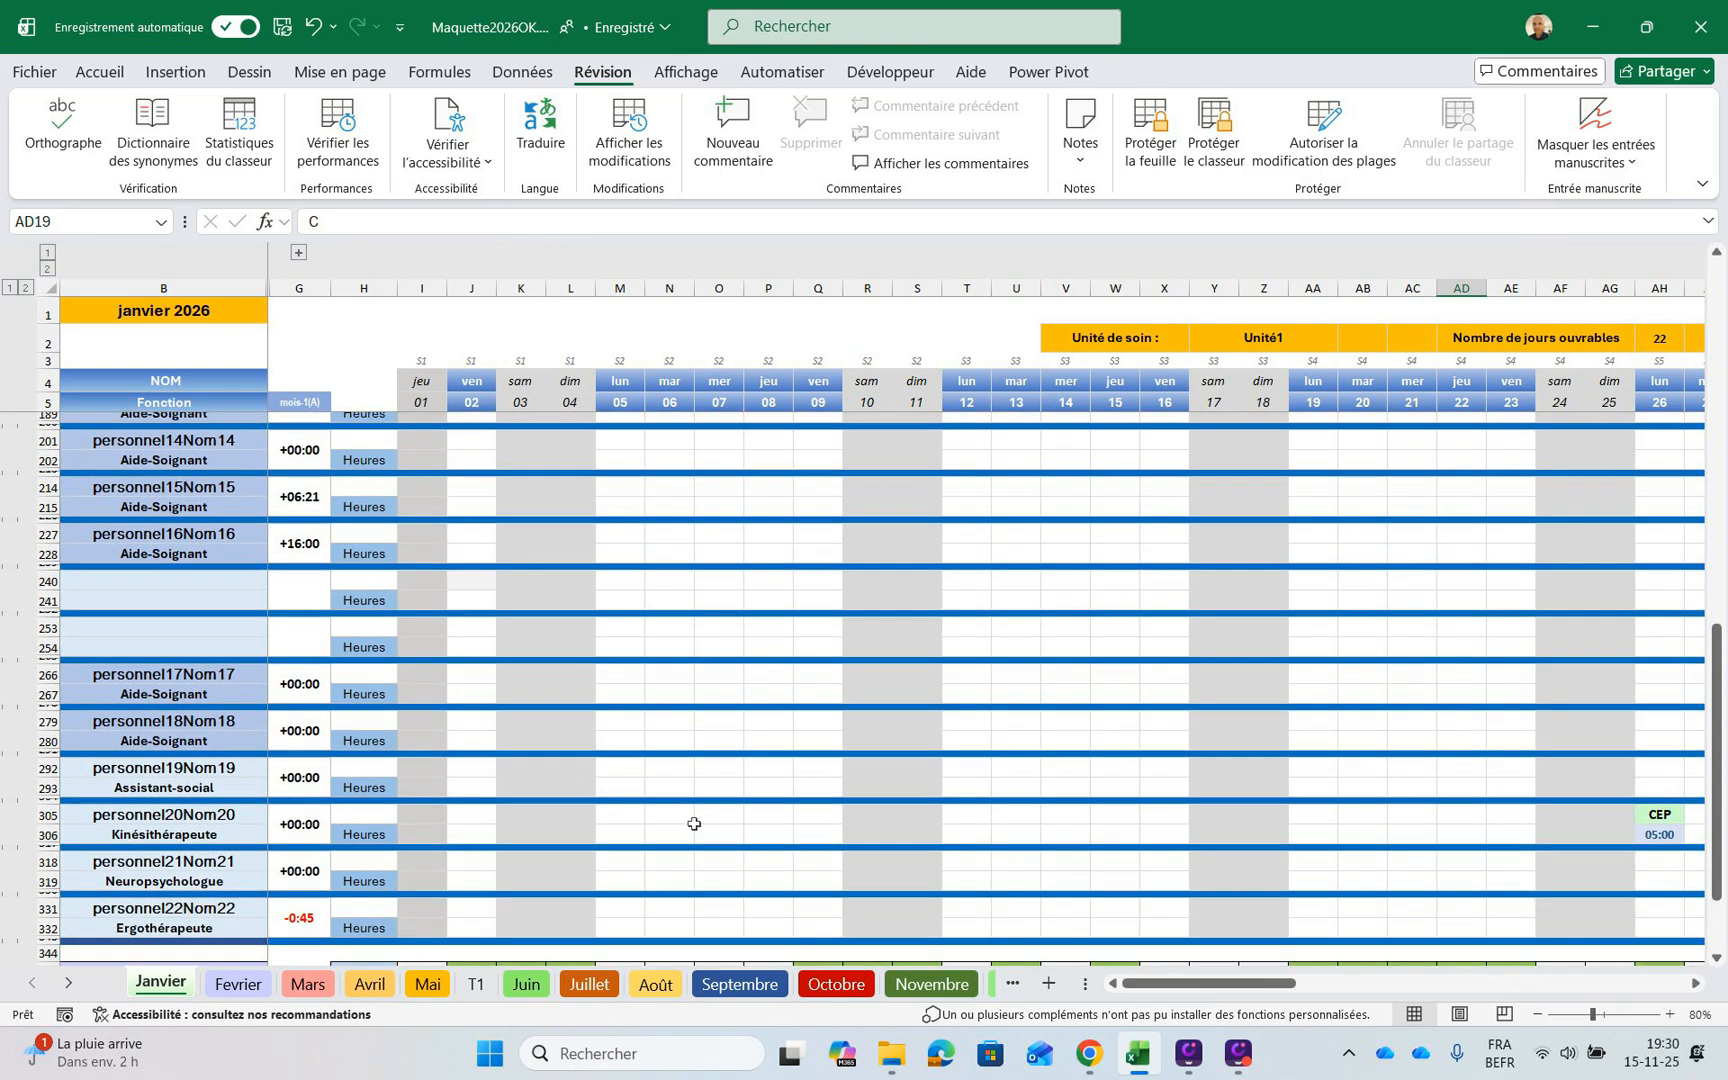
pyautogui.scroll(14, 700, 840)
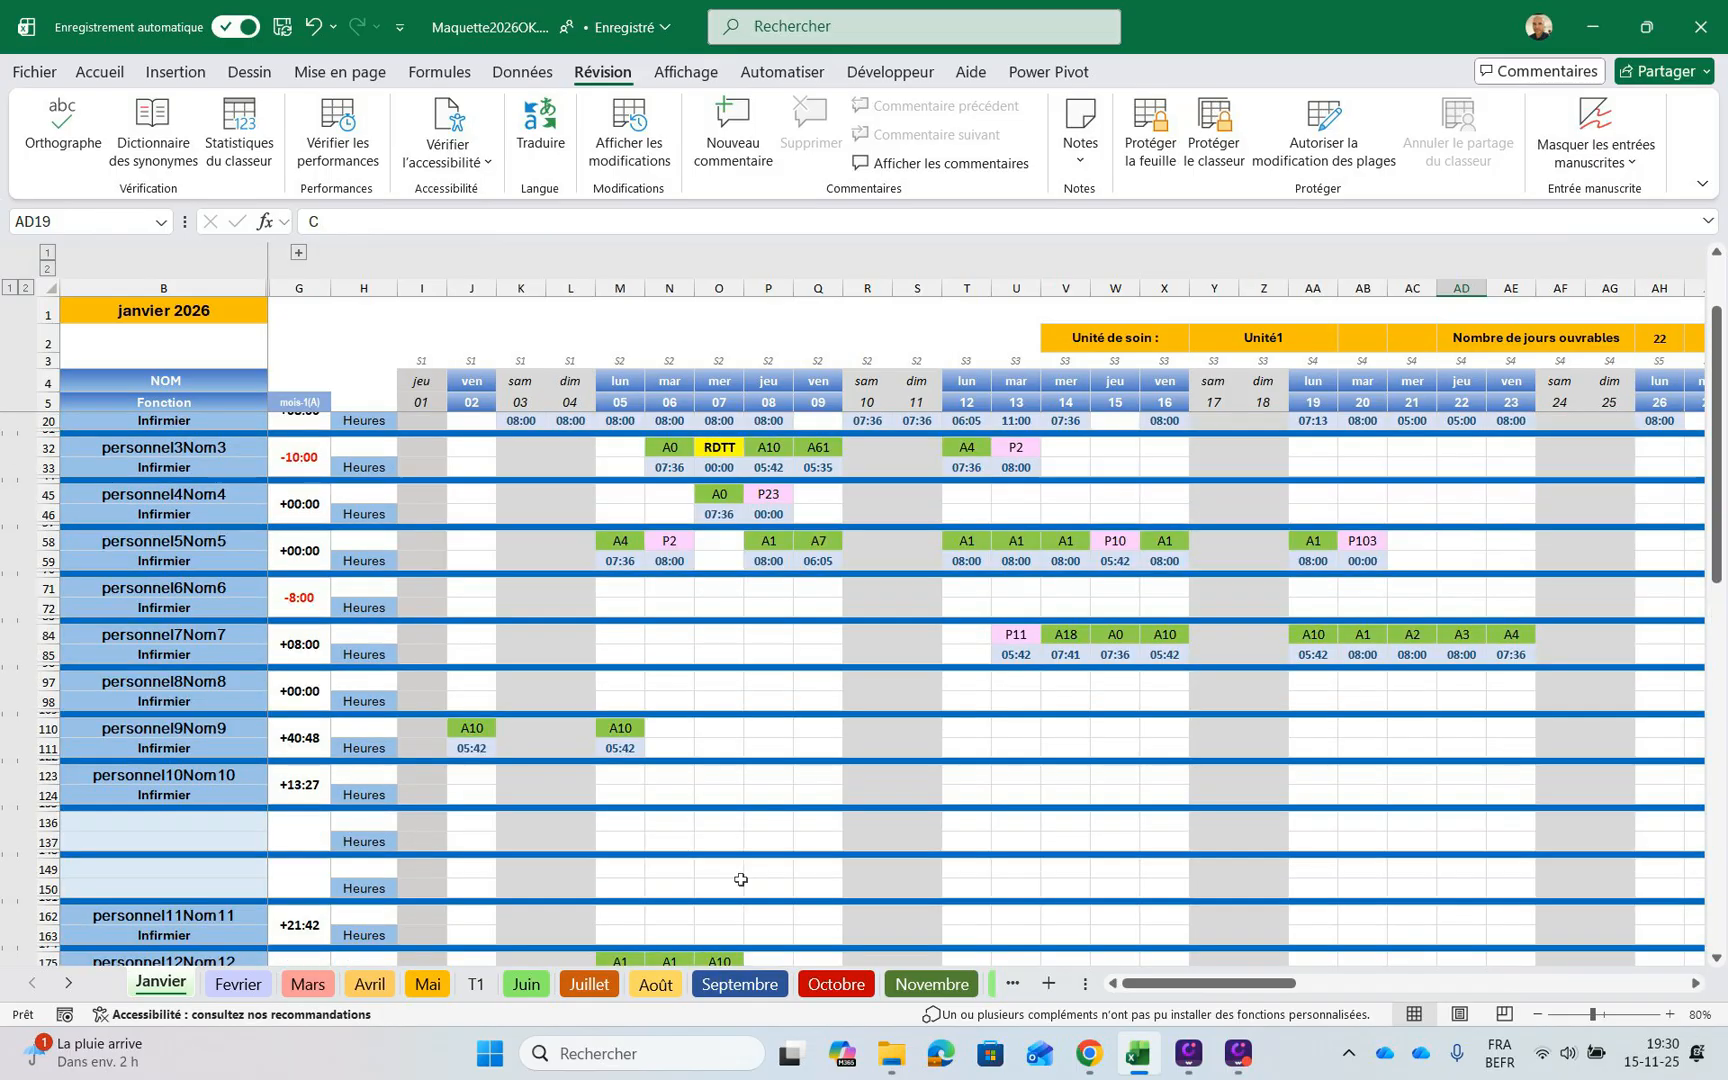
pyautogui.scroll(2, 741, 879)
pyautogui.scroll(1, 590, 812)
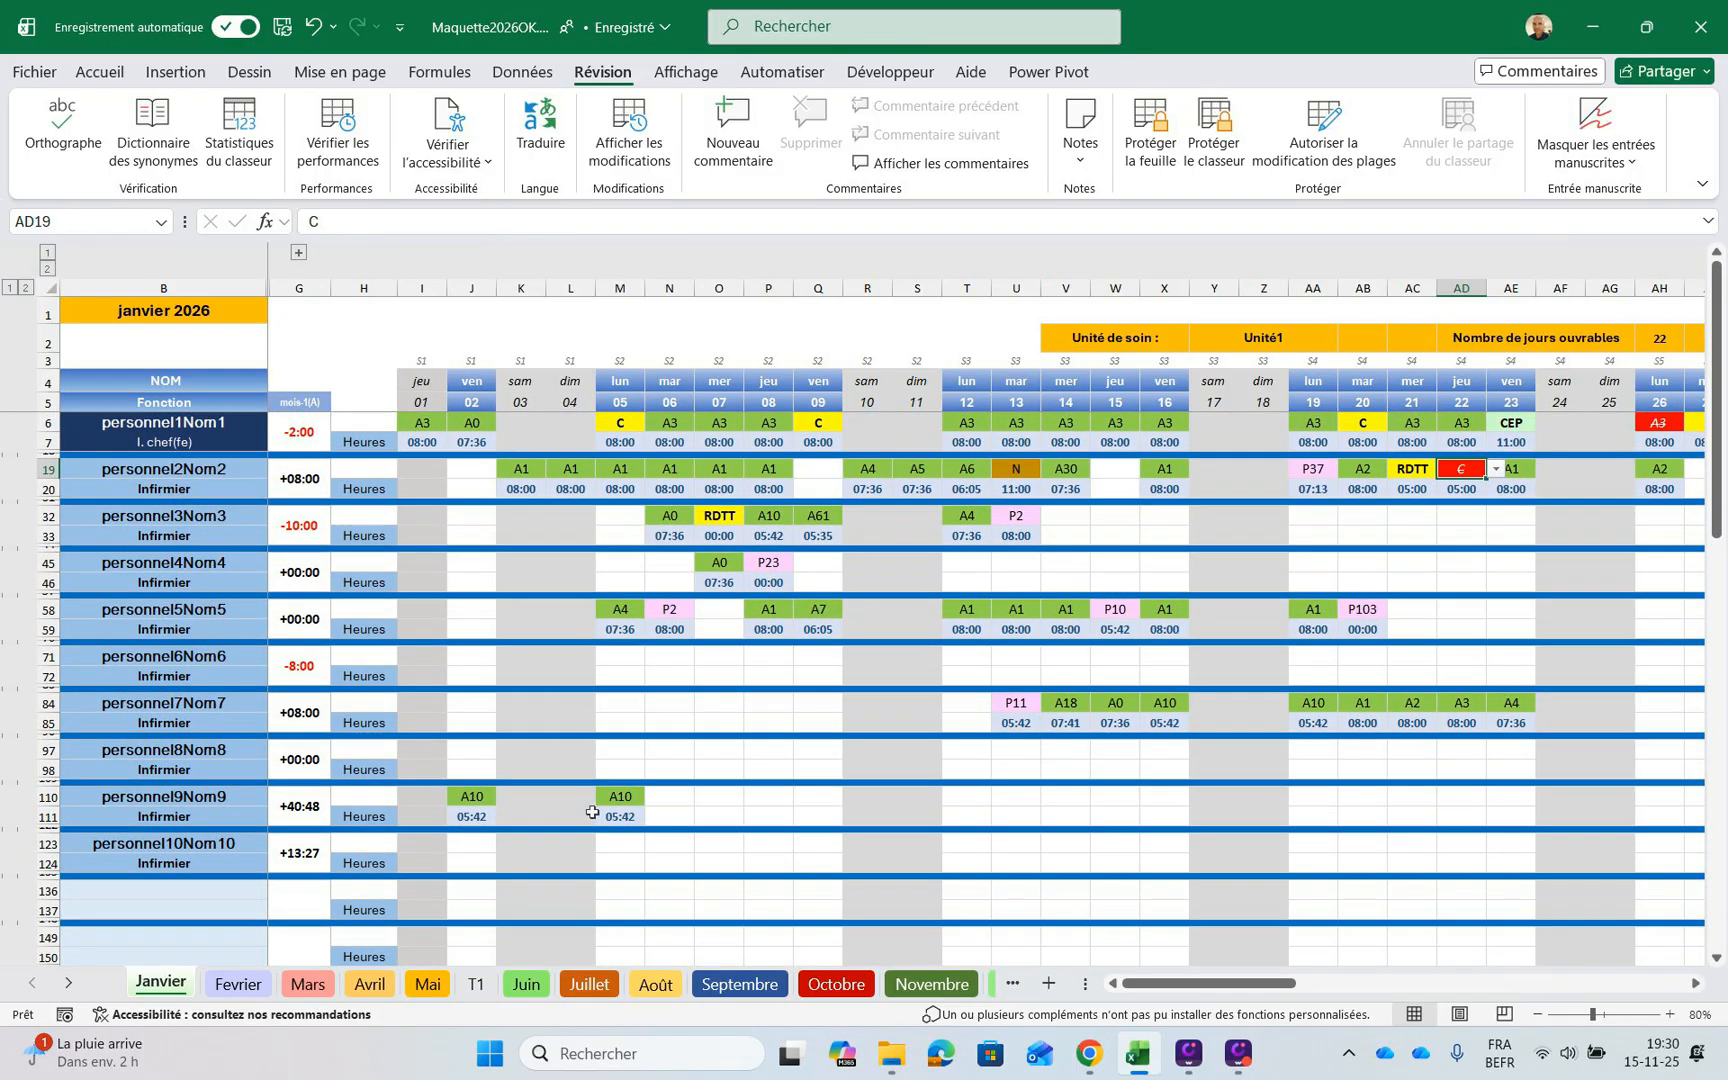
pyautogui.scroll(-9, 598, 820)
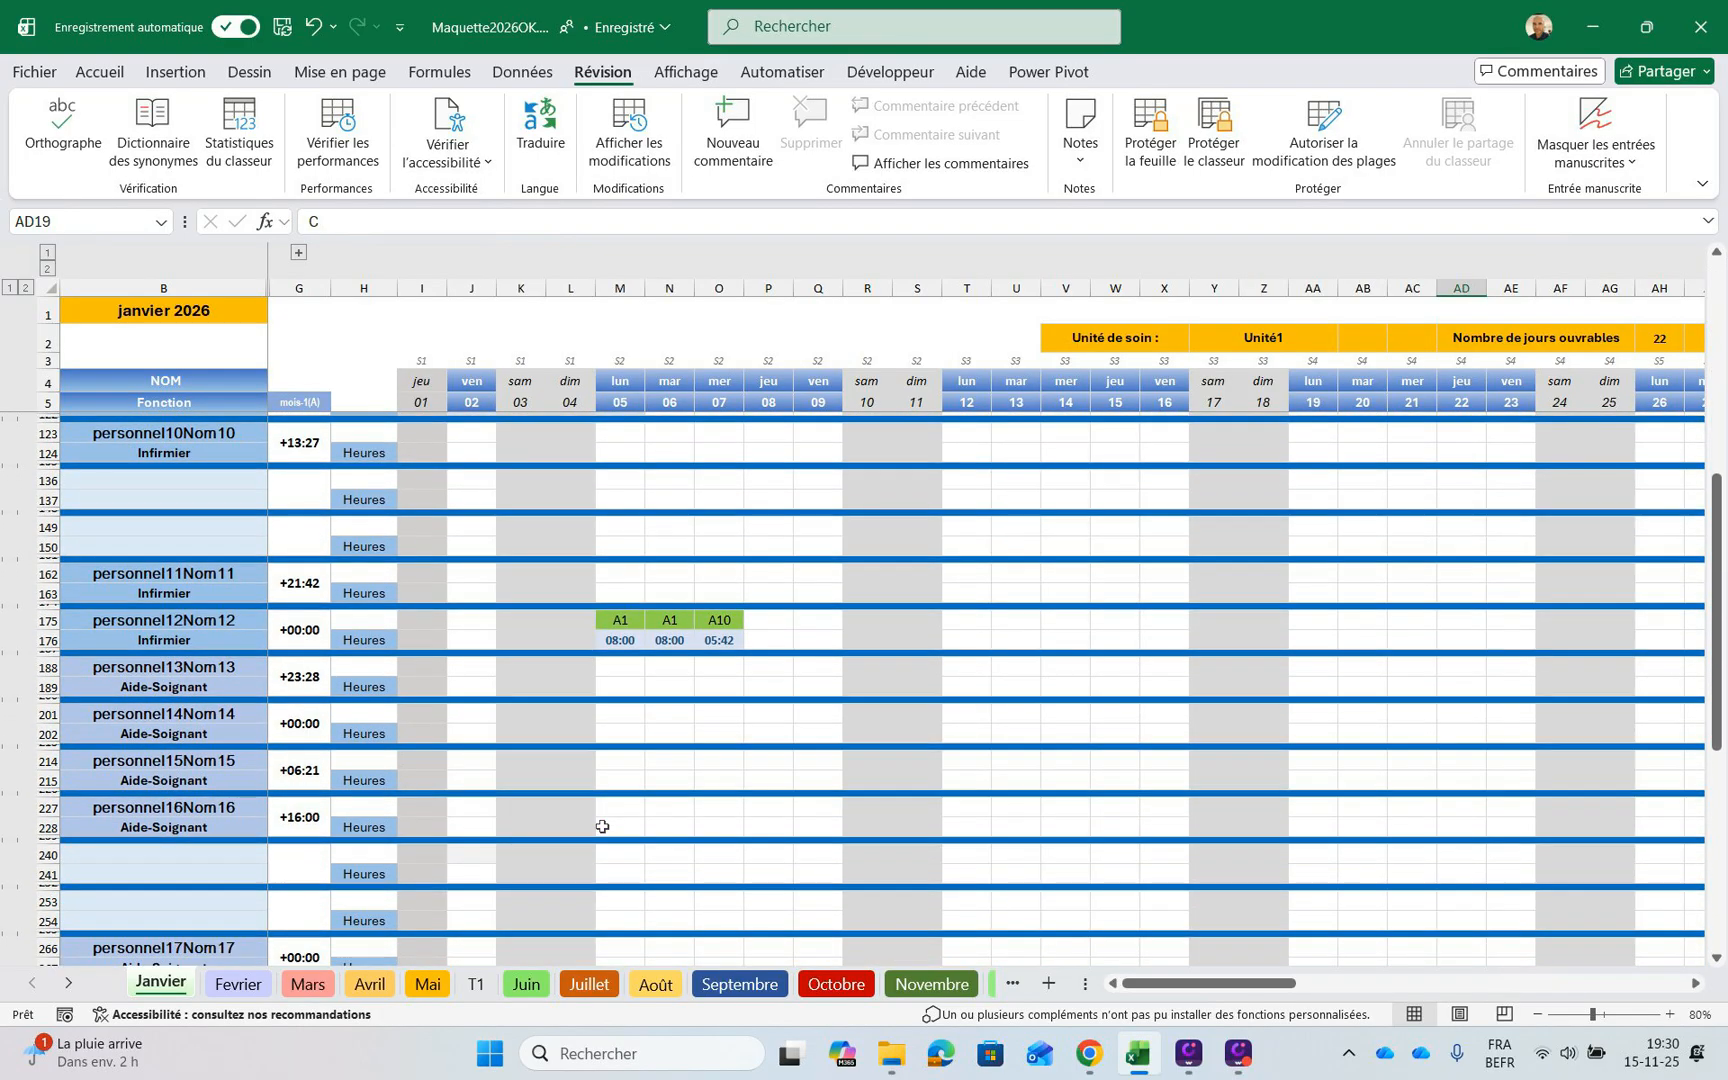
pyautogui.scroll(9, 602, 826)
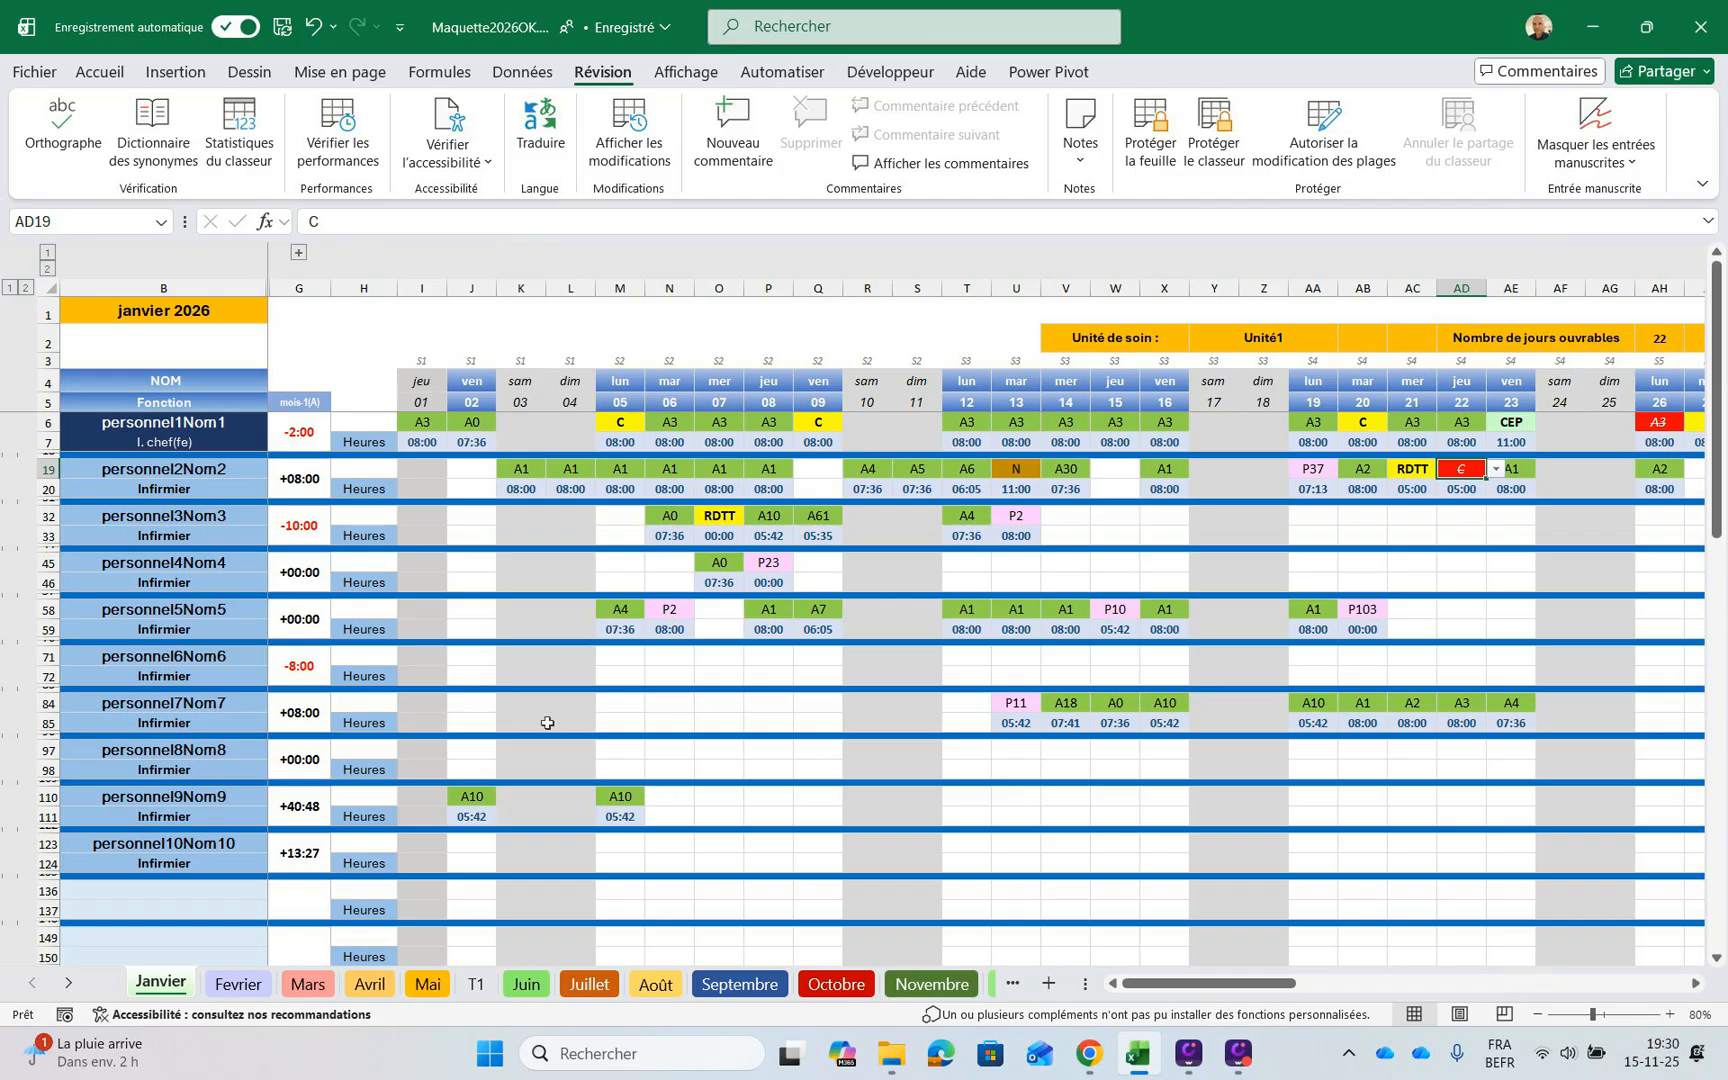
pyautogui.scroll(-8, 691, 942)
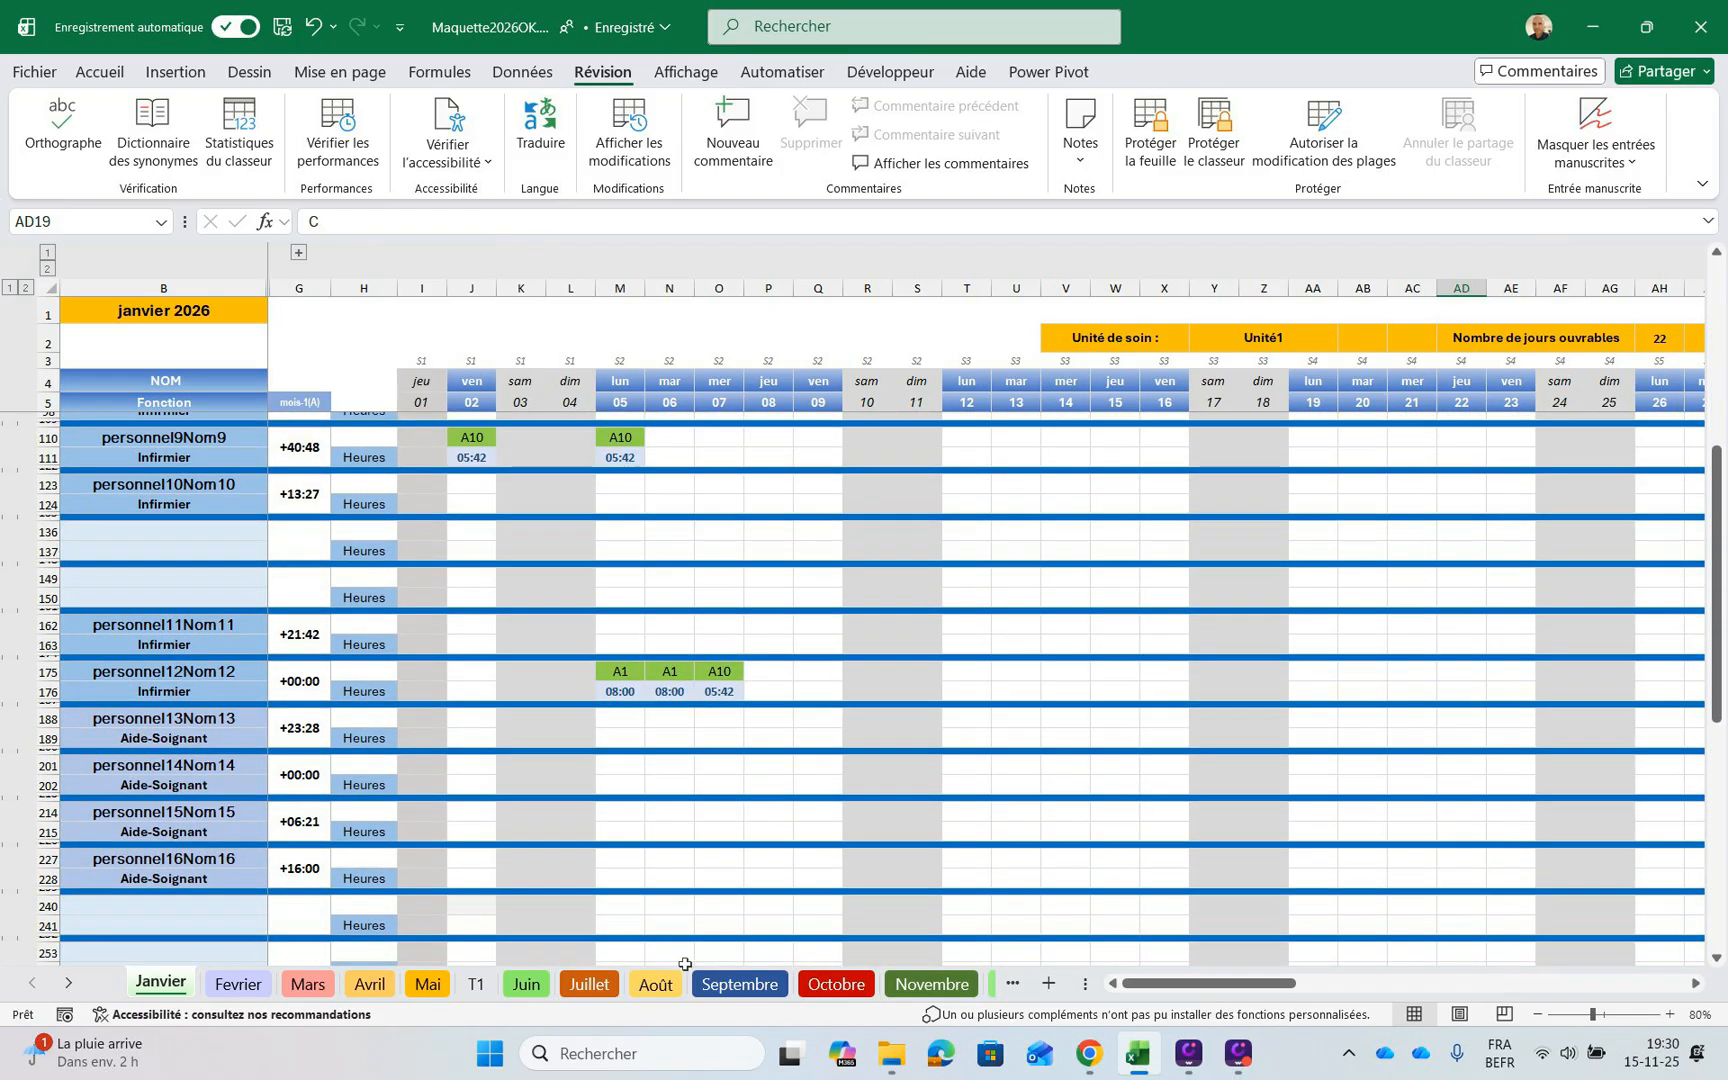
pyautogui.scroll(-6, 685, 963)
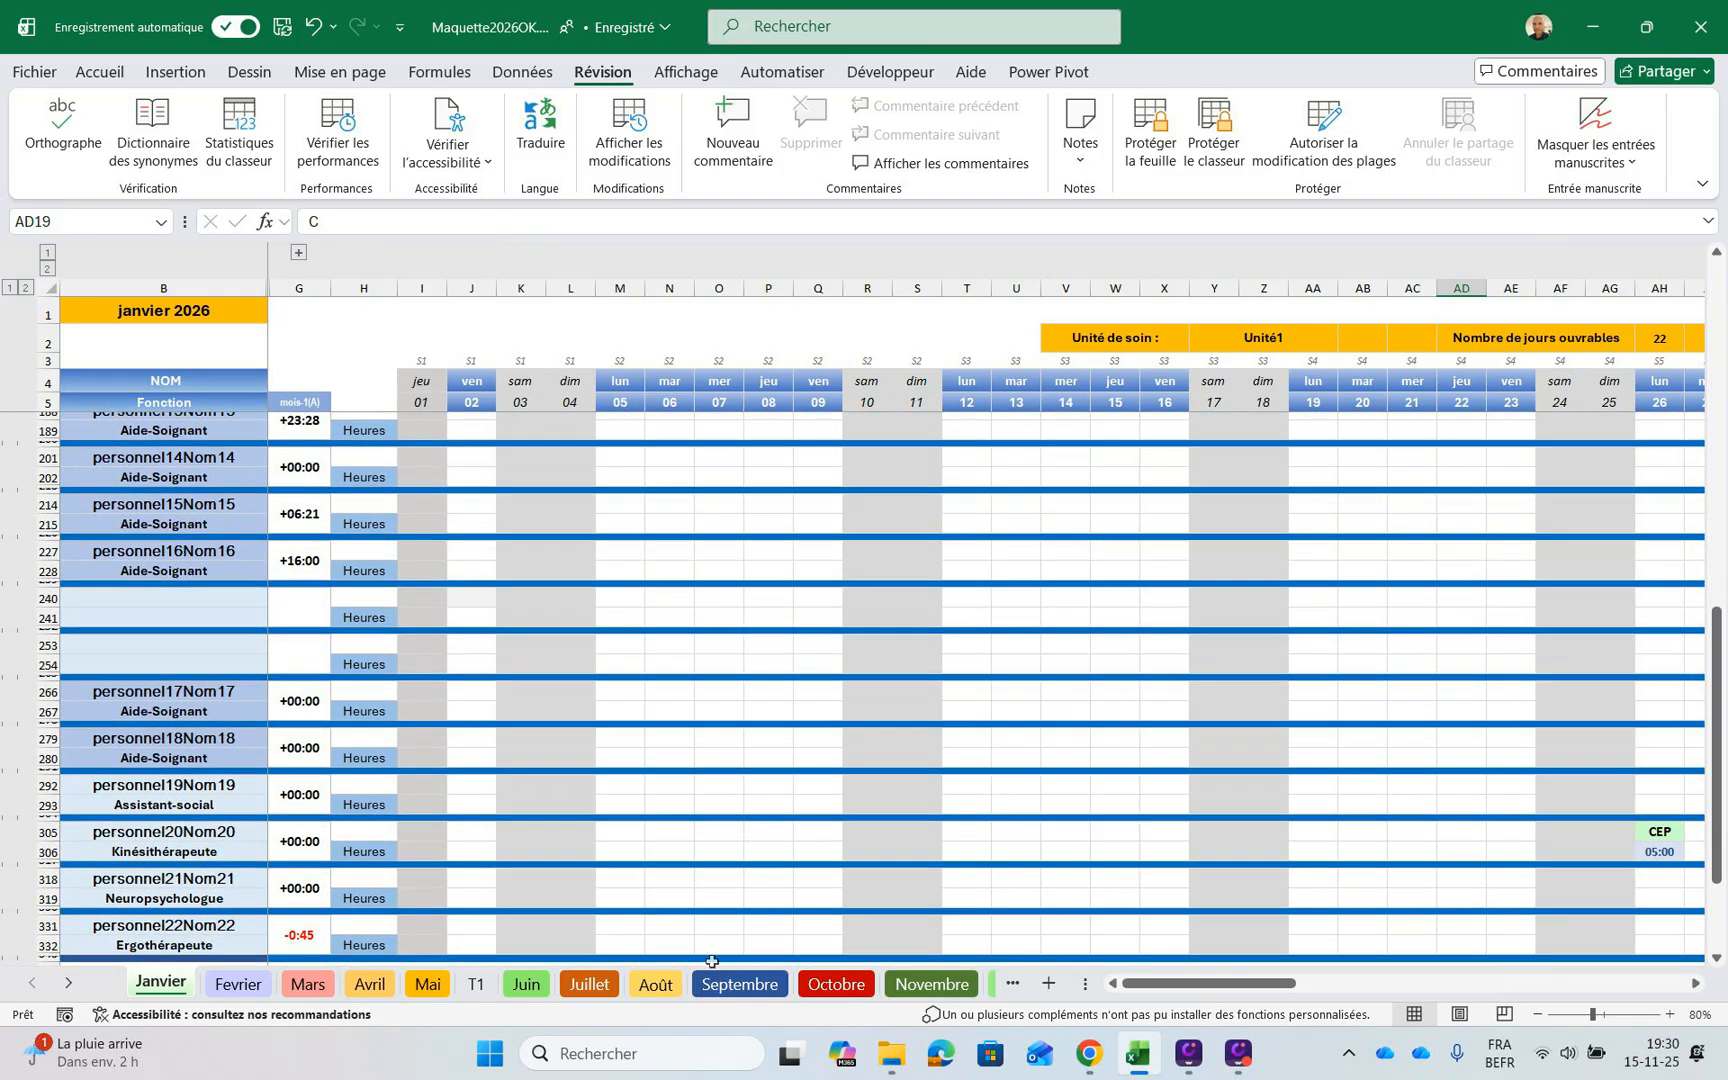
pyautogui.scroll(-3, 712, 961)
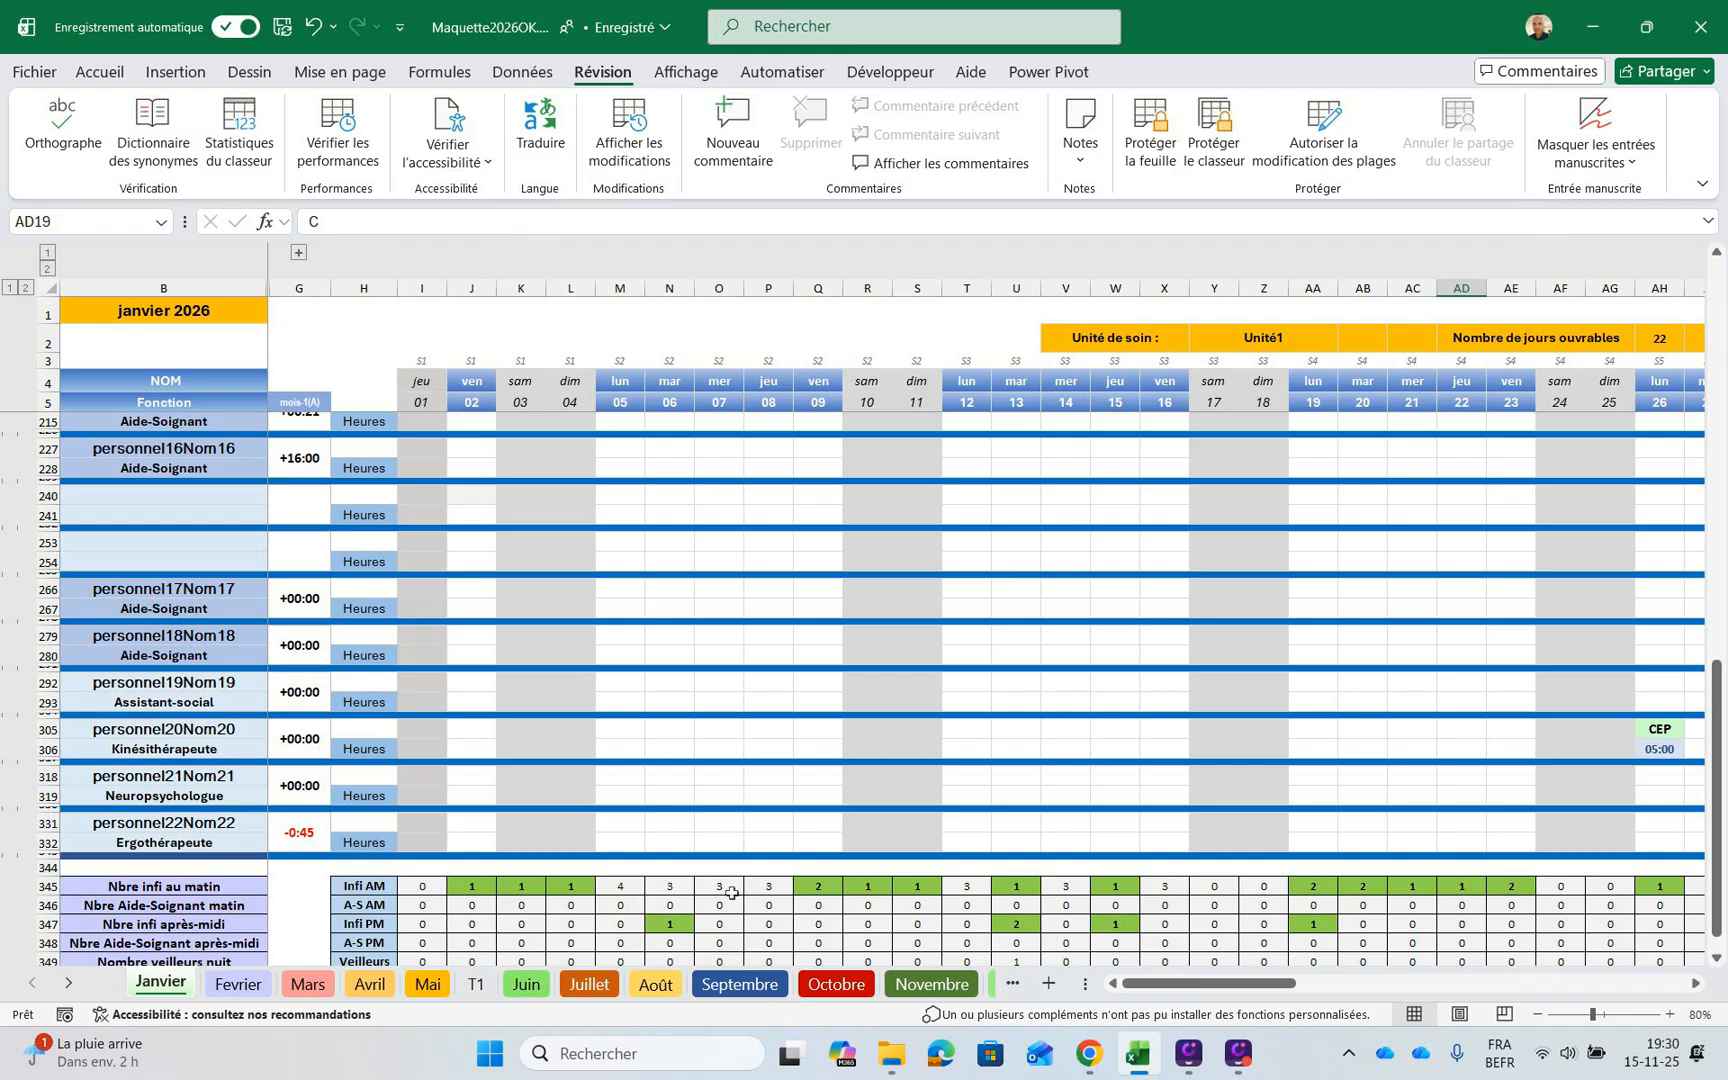
pyautogui.scroll(-1, 793, 900)
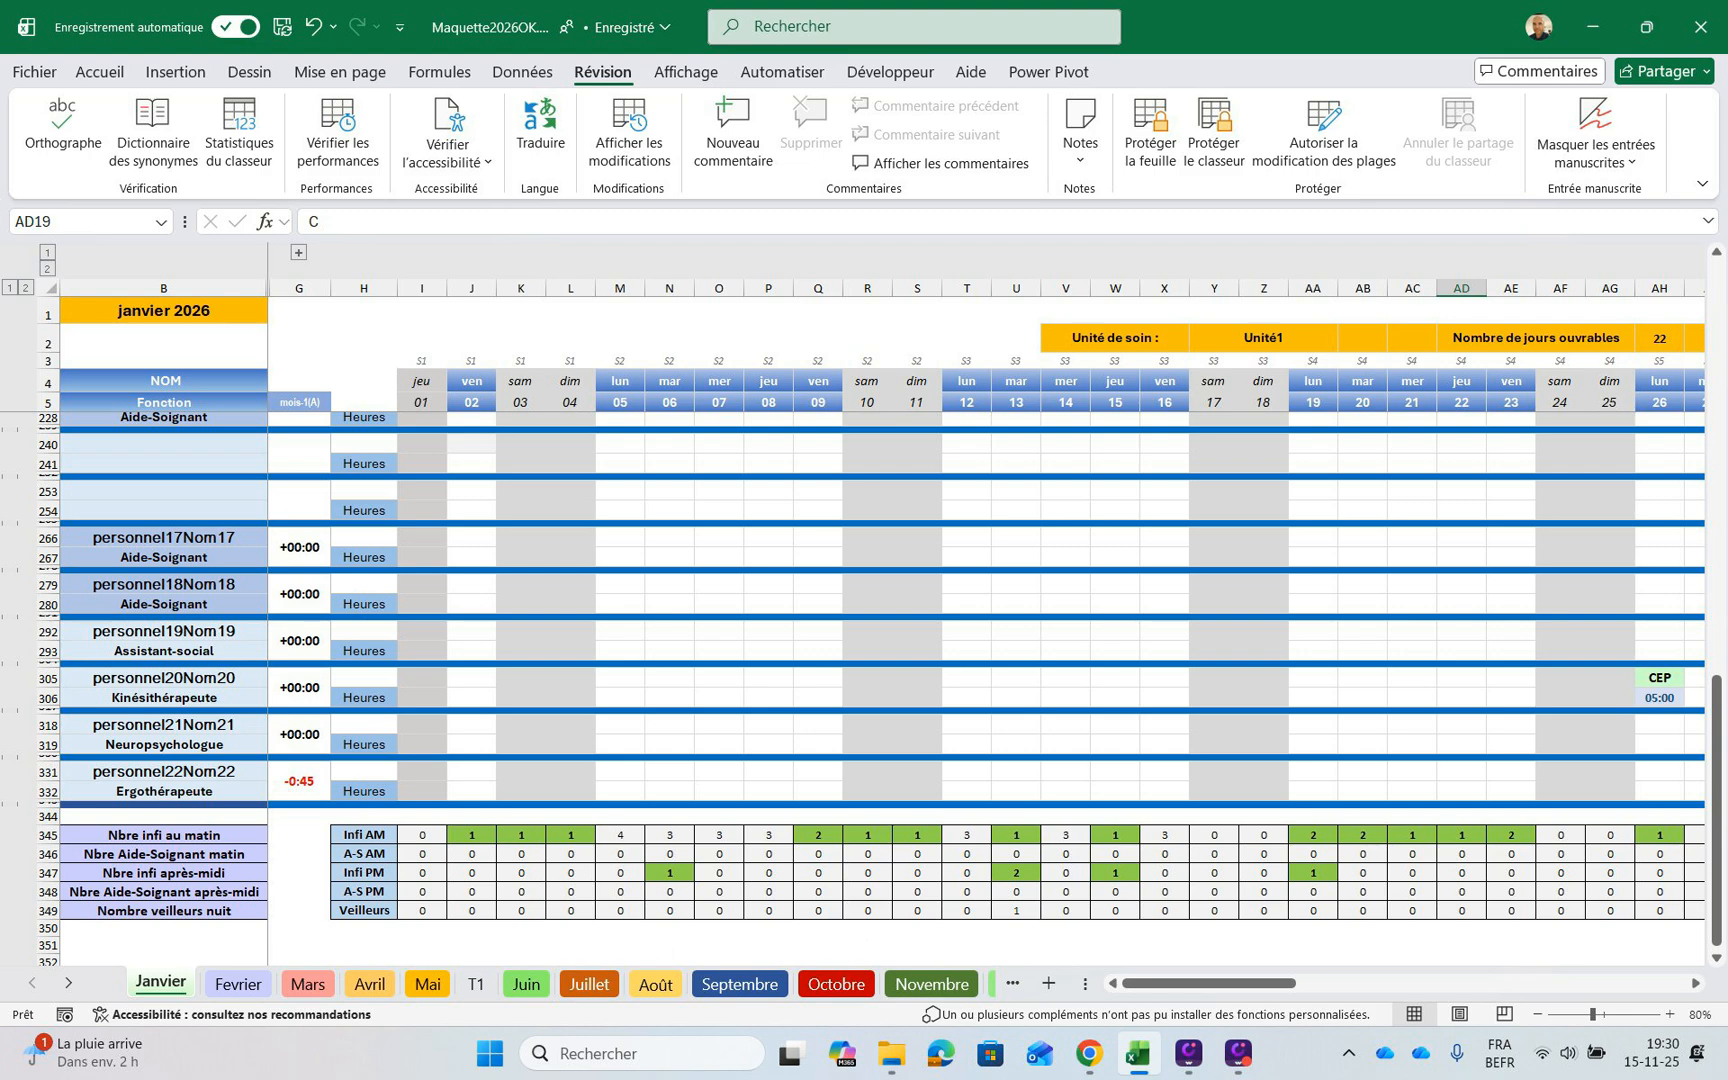
# Expand the collapsed columns for start and end dates, ETP and hours due, and review the minimum and maximum staffing thresholds
pyautogui.click(1182, 983)
pyautogui.hotkey('ctrl', 'z')
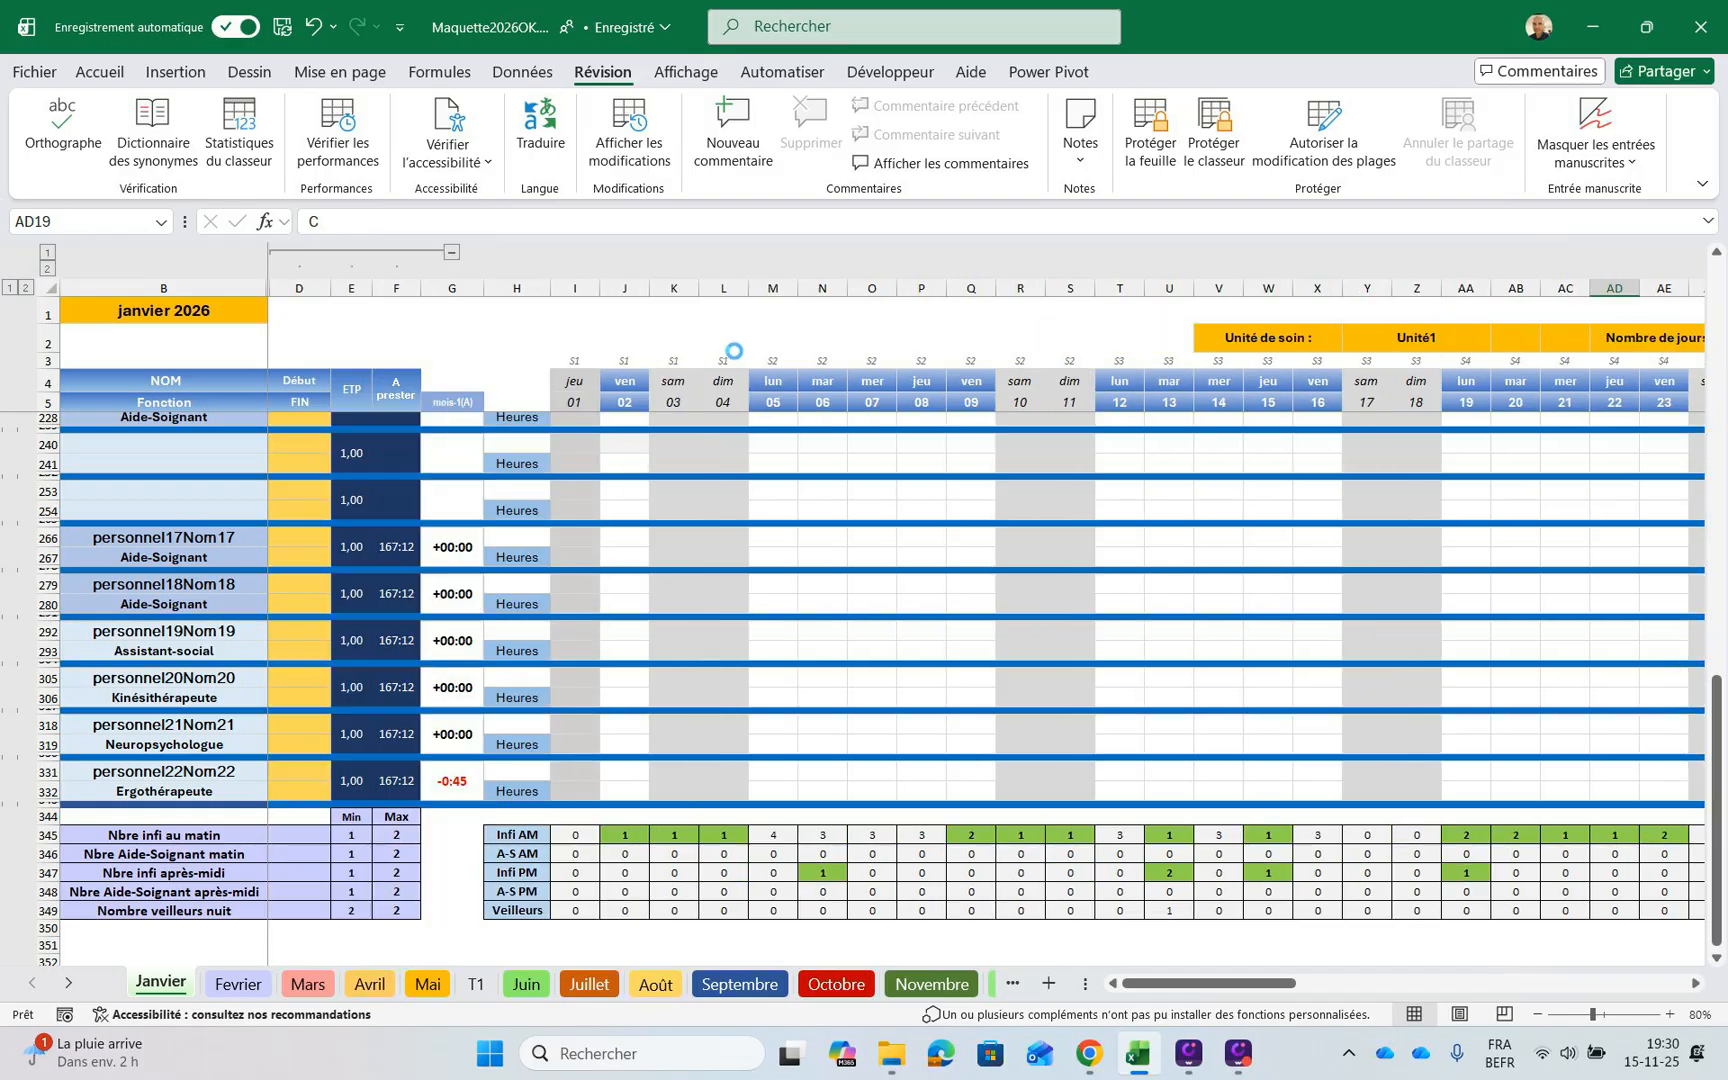
pyautogui.scroll(-12, 736, 801)
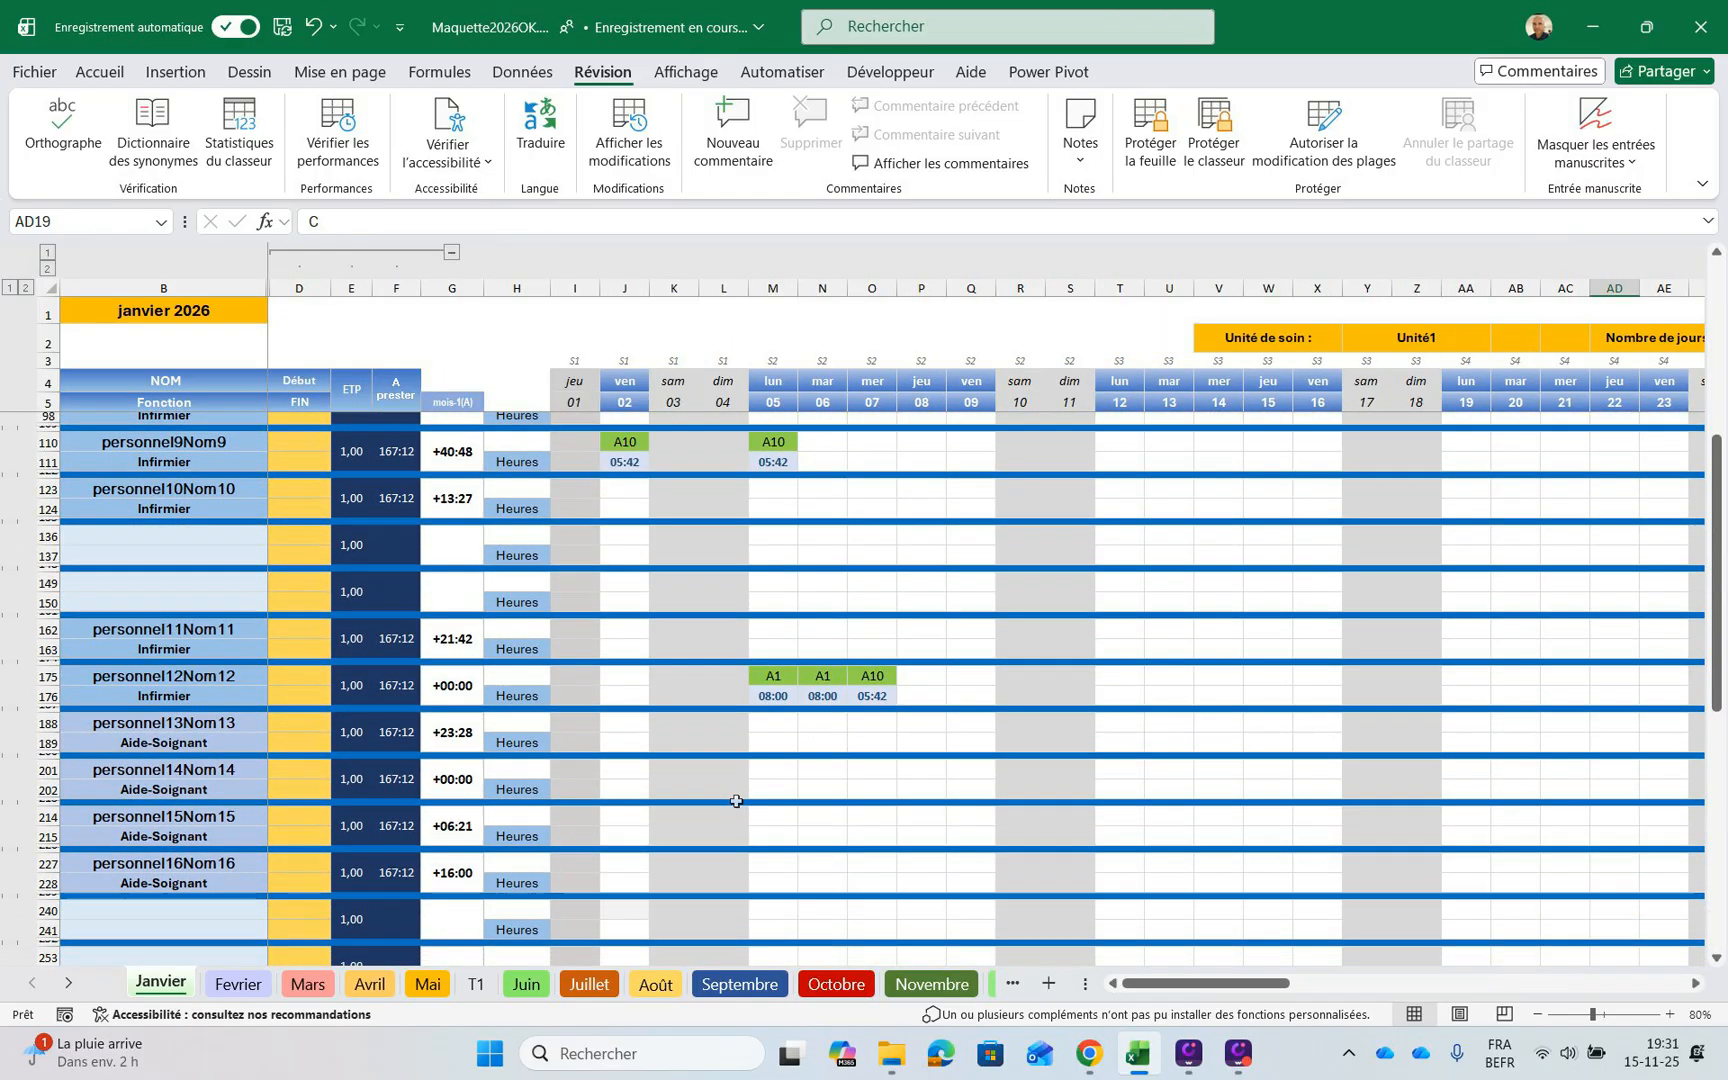
pyautogui.scroll(5, 733, 803)
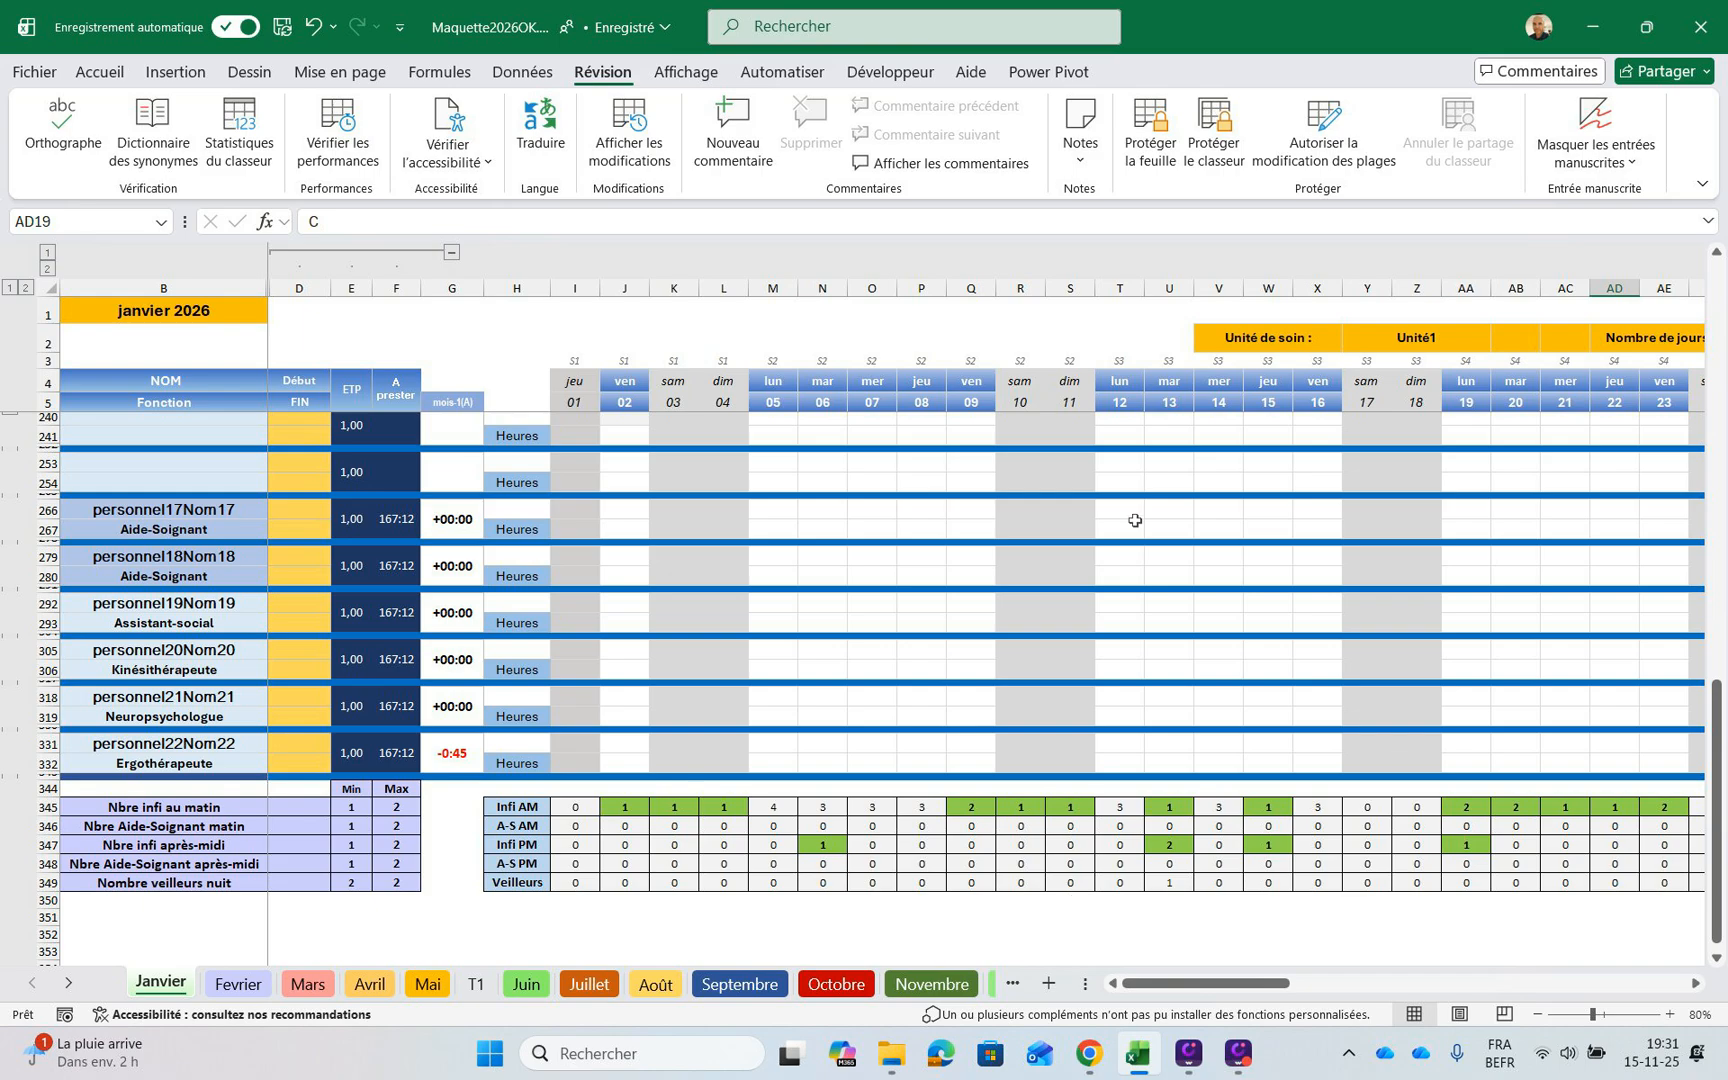
pyautogui.scroll(2, 1052, 813)
pyautogui.scroll(-3, 1051, 813)
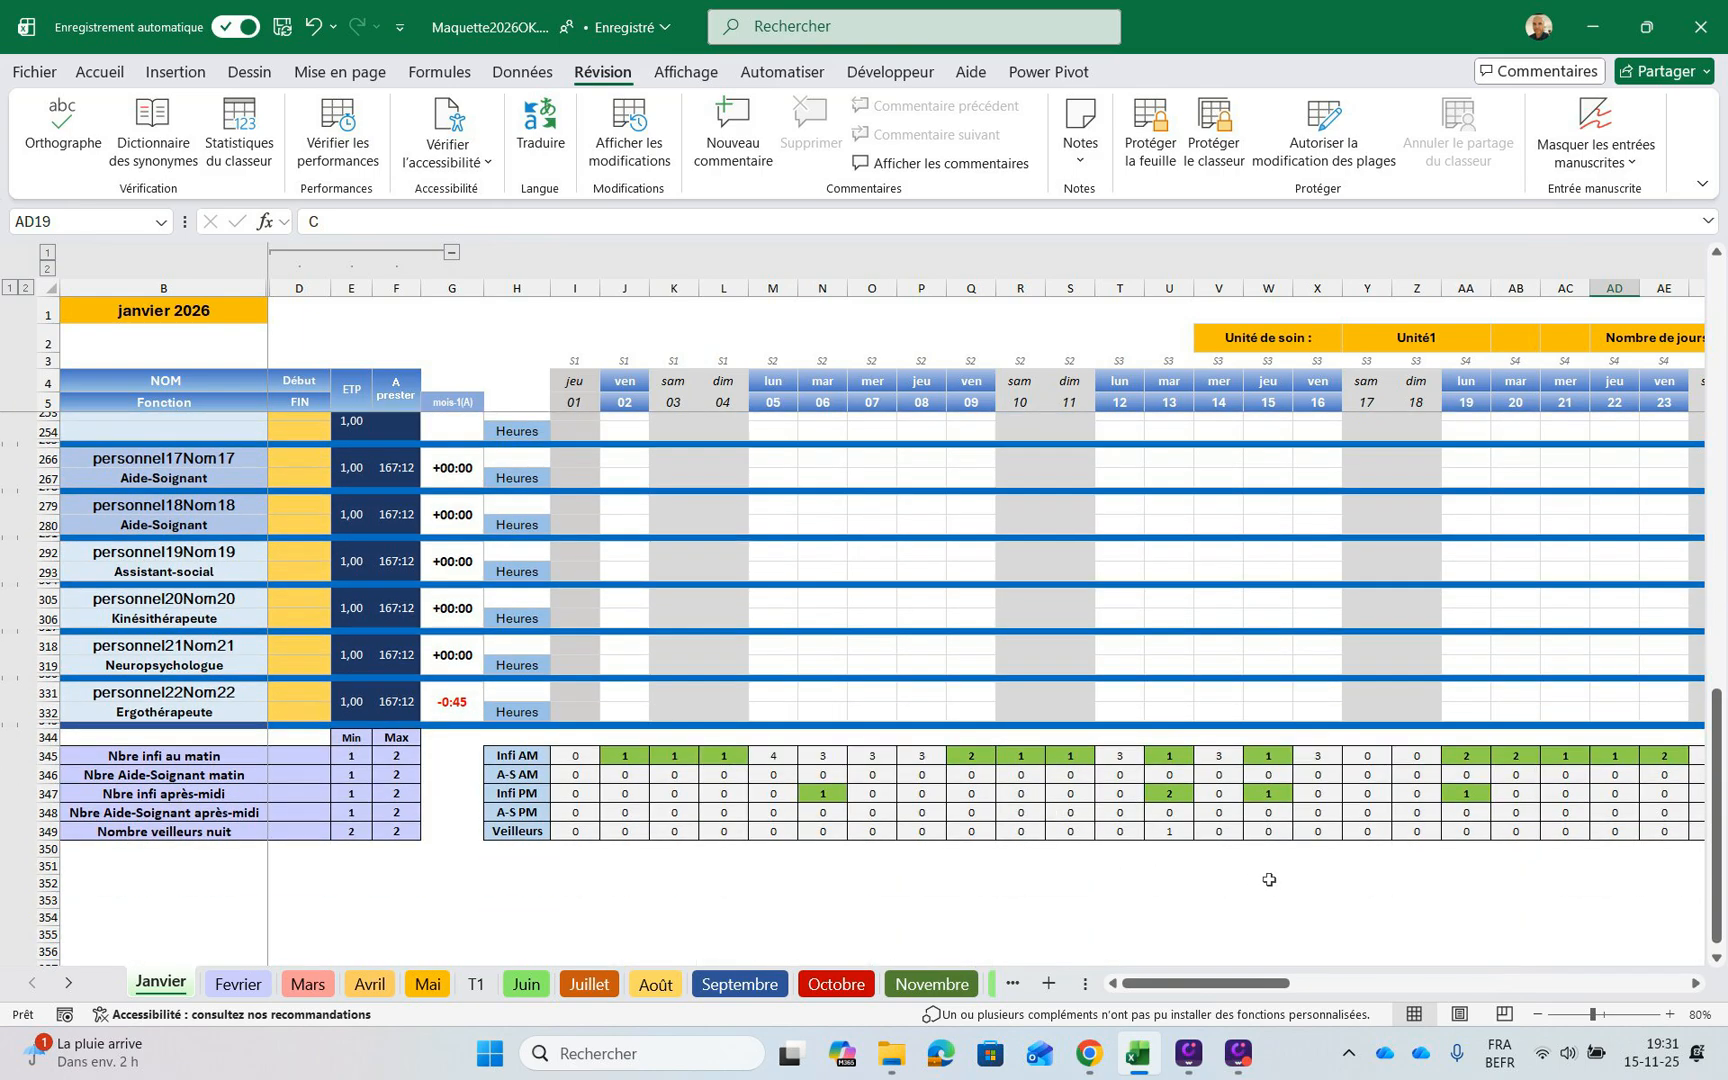
pyautogui.scroll(5, 1280, 885)
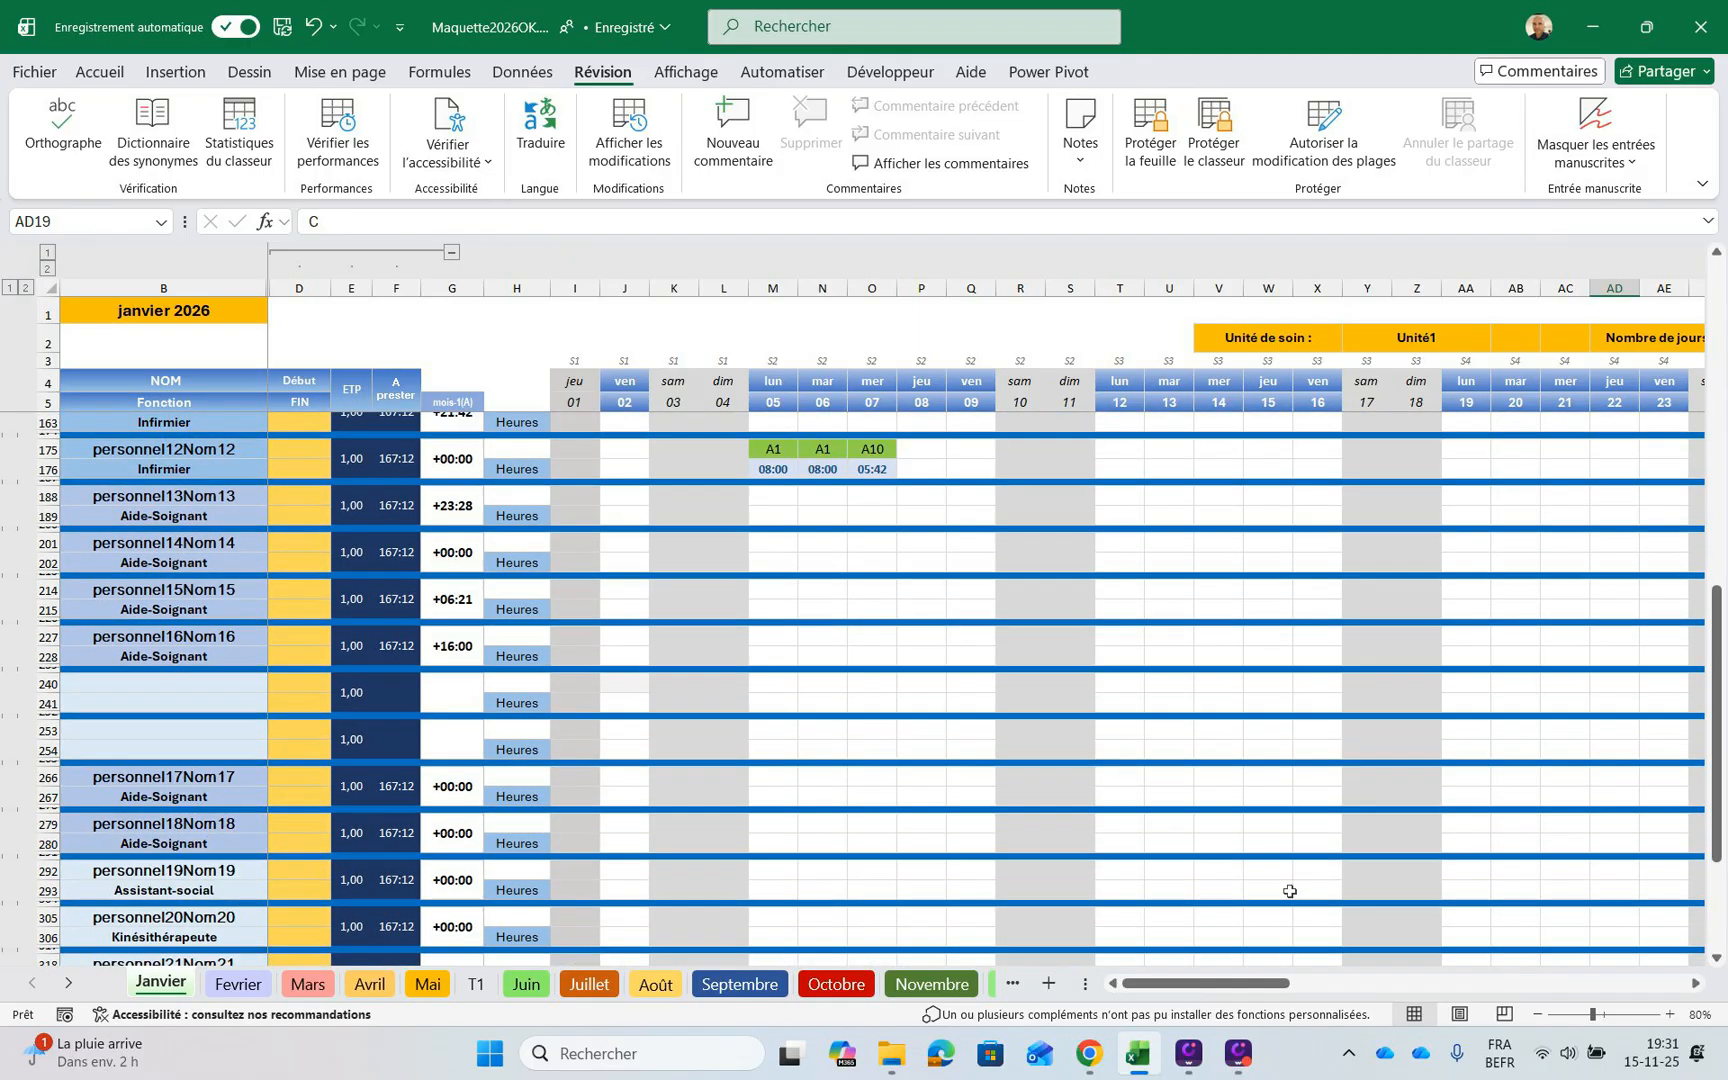
pyautogui.scroll(10, 1290, 891)
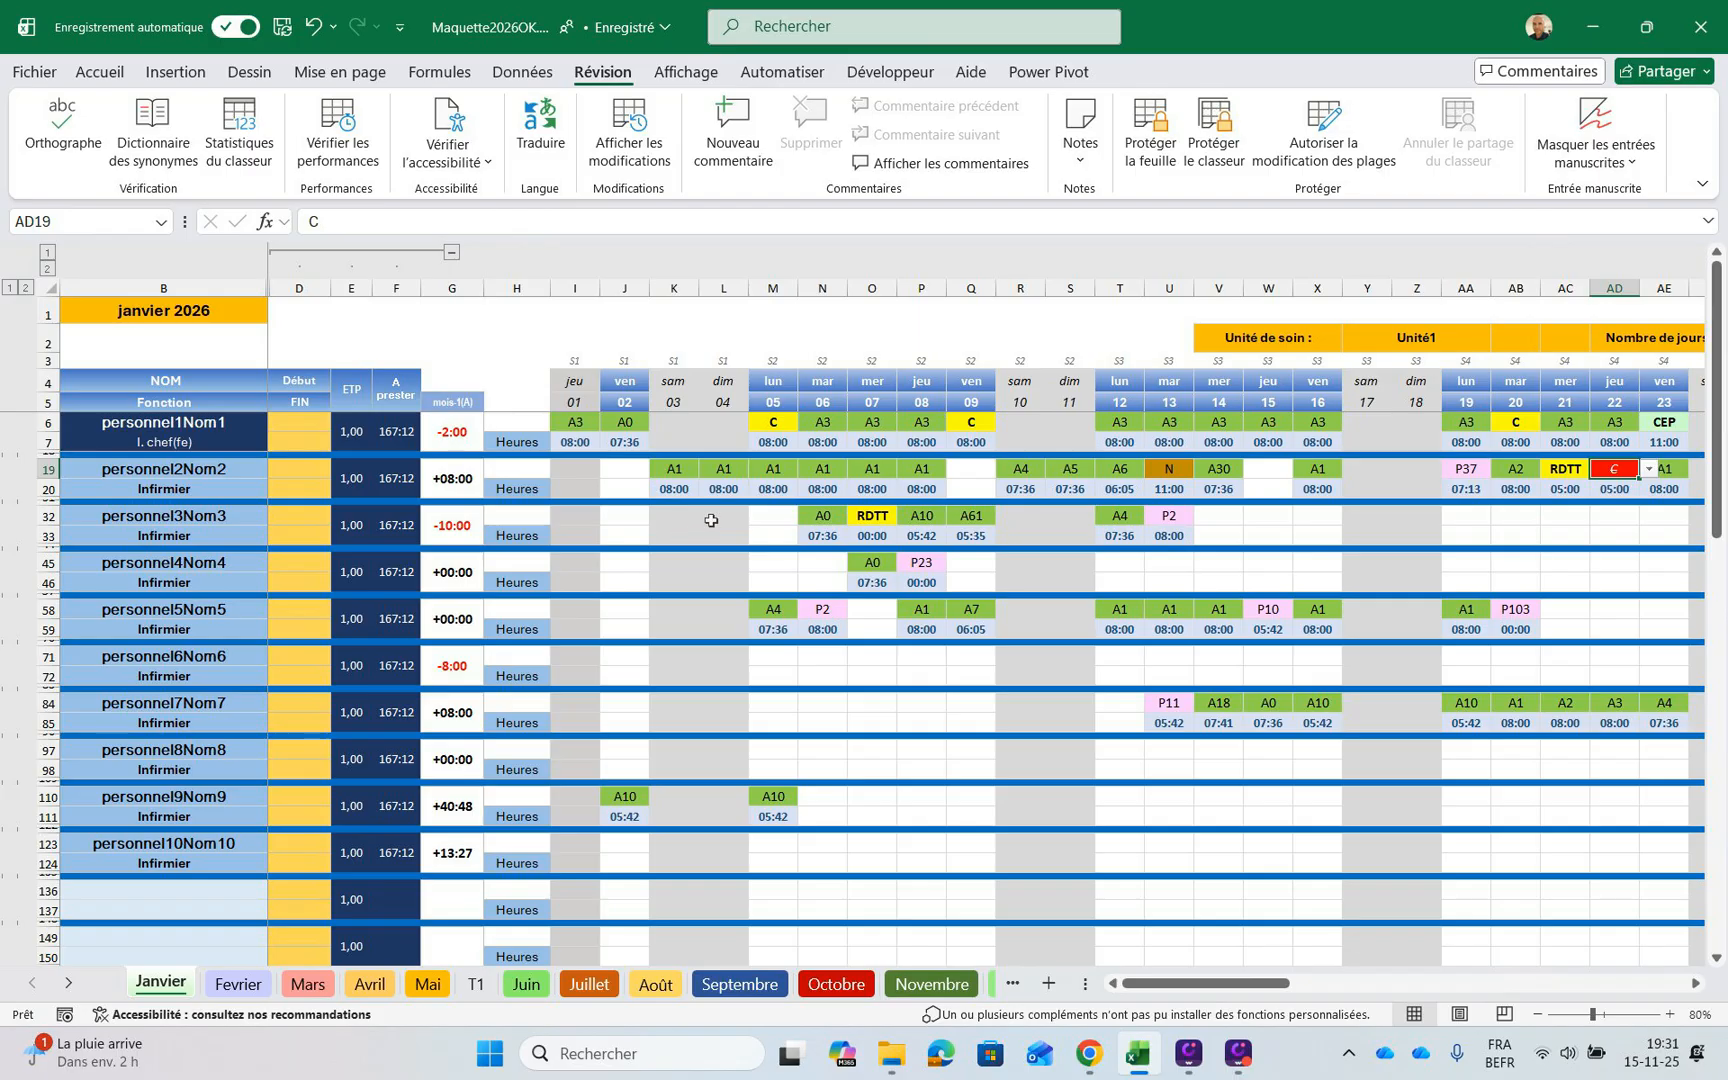
# Try entering 10-01-2026 as the start date of the first staff member in cell D6
pyautogui.hotkey('ctrl', 'Home')
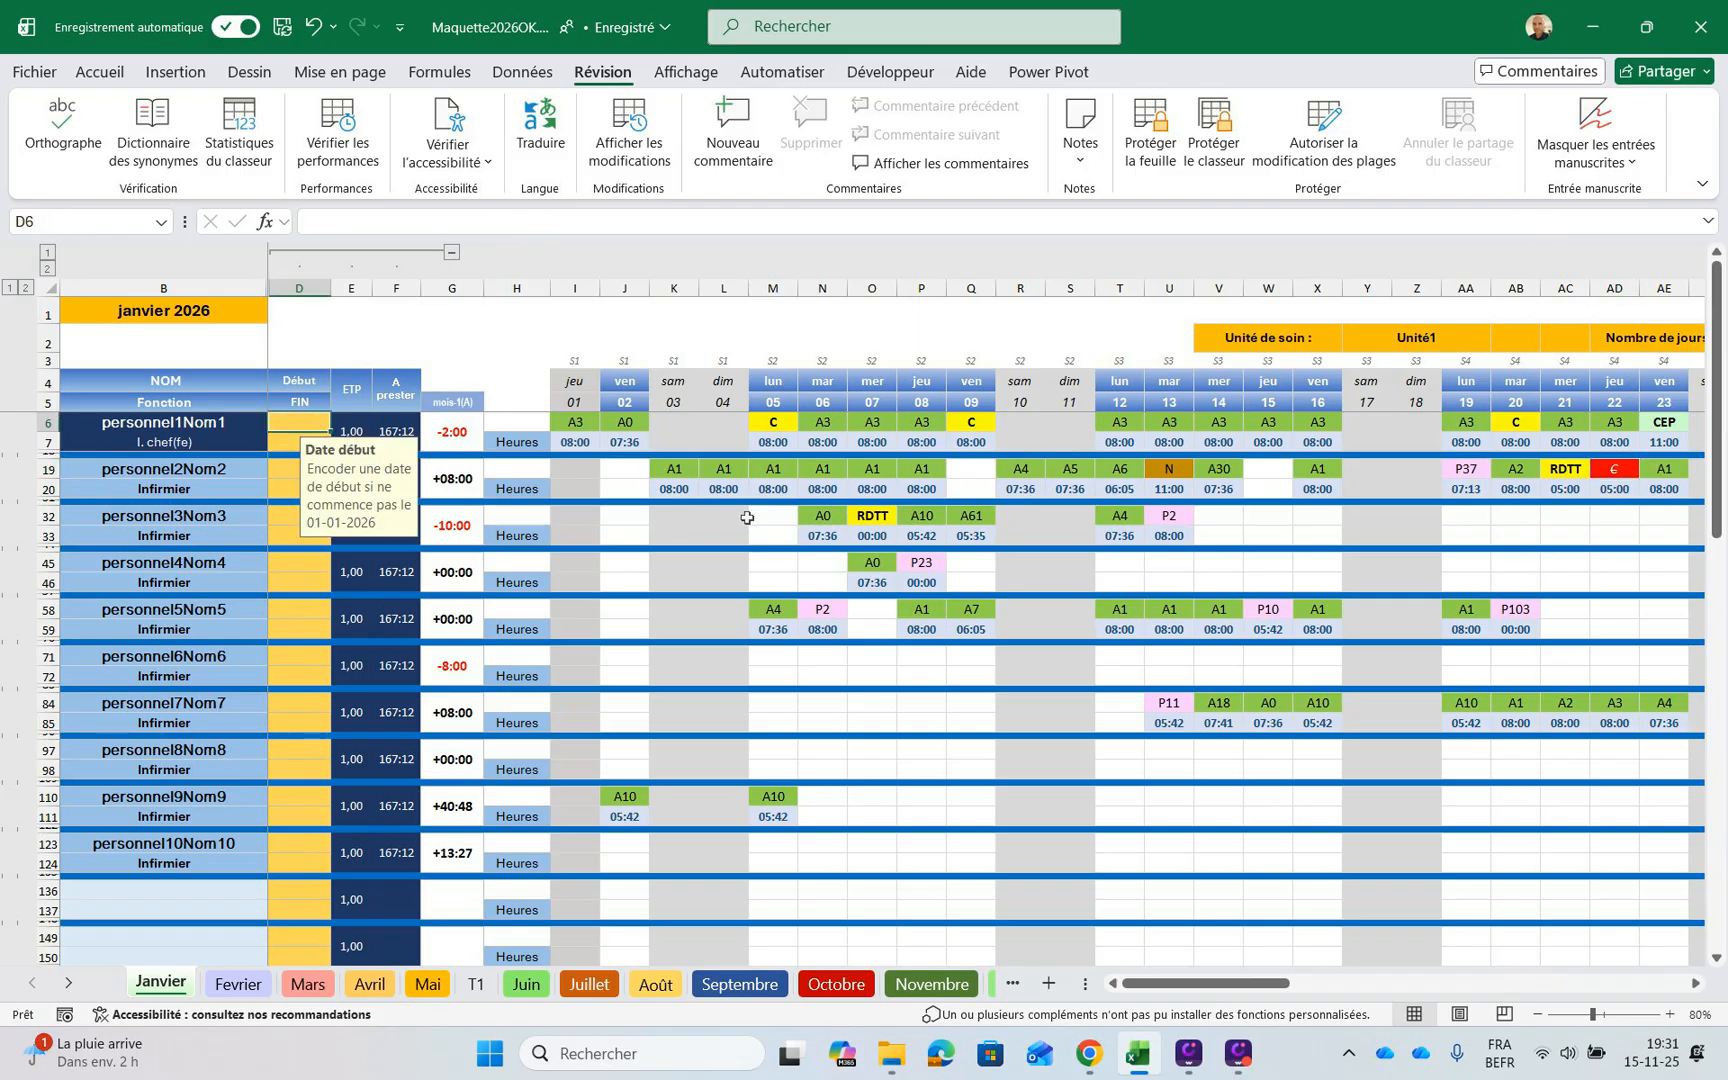
pyautogui.press('Down')
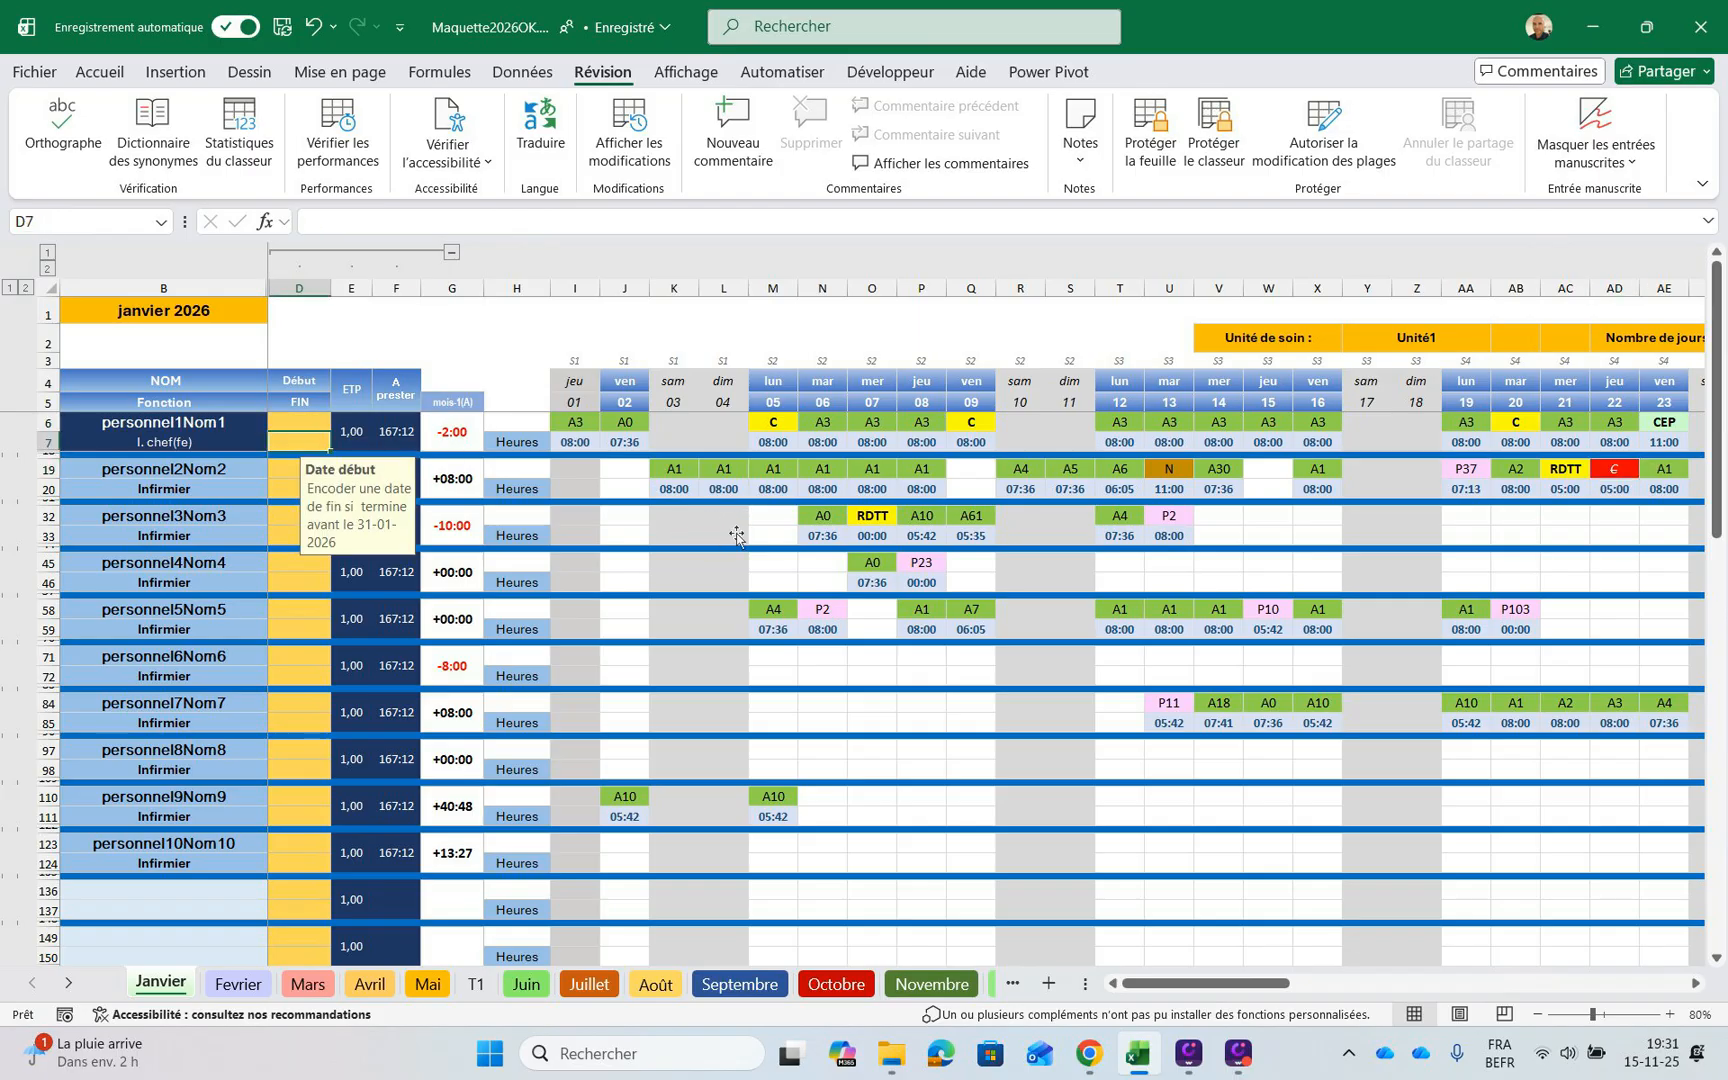
pyautogui.press('Up')
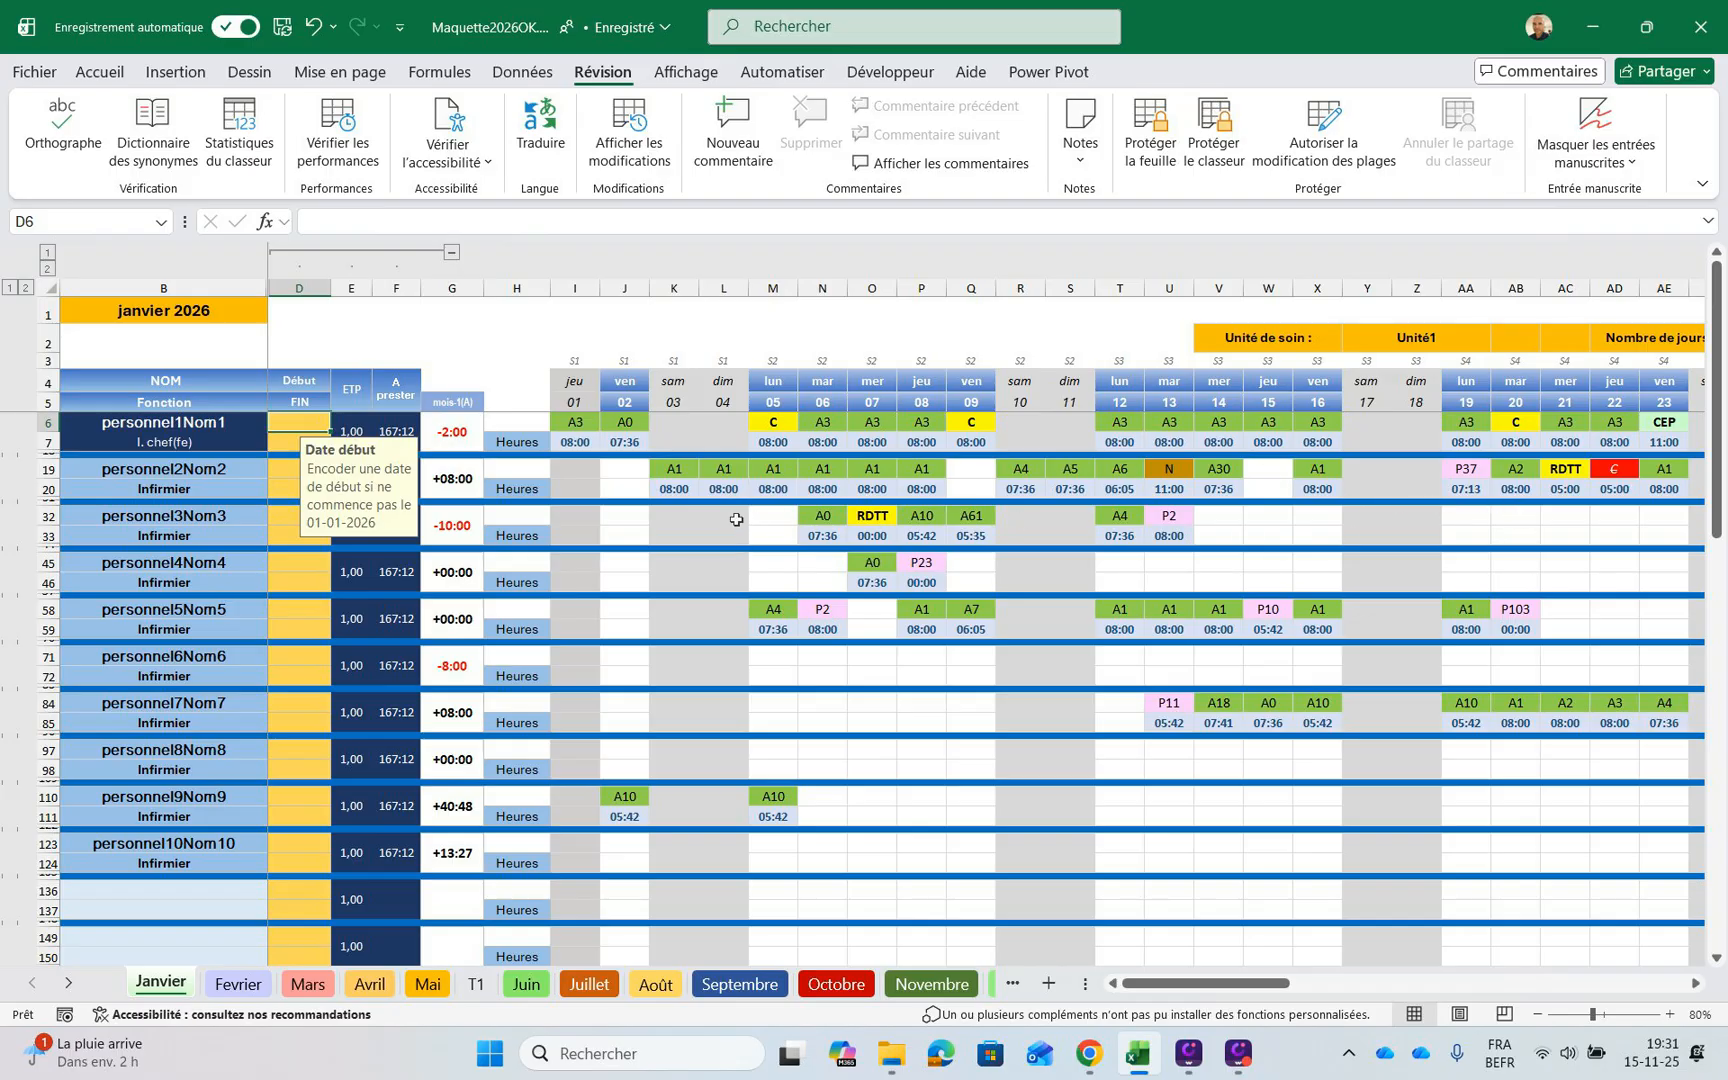
pyautogui.write('10-')
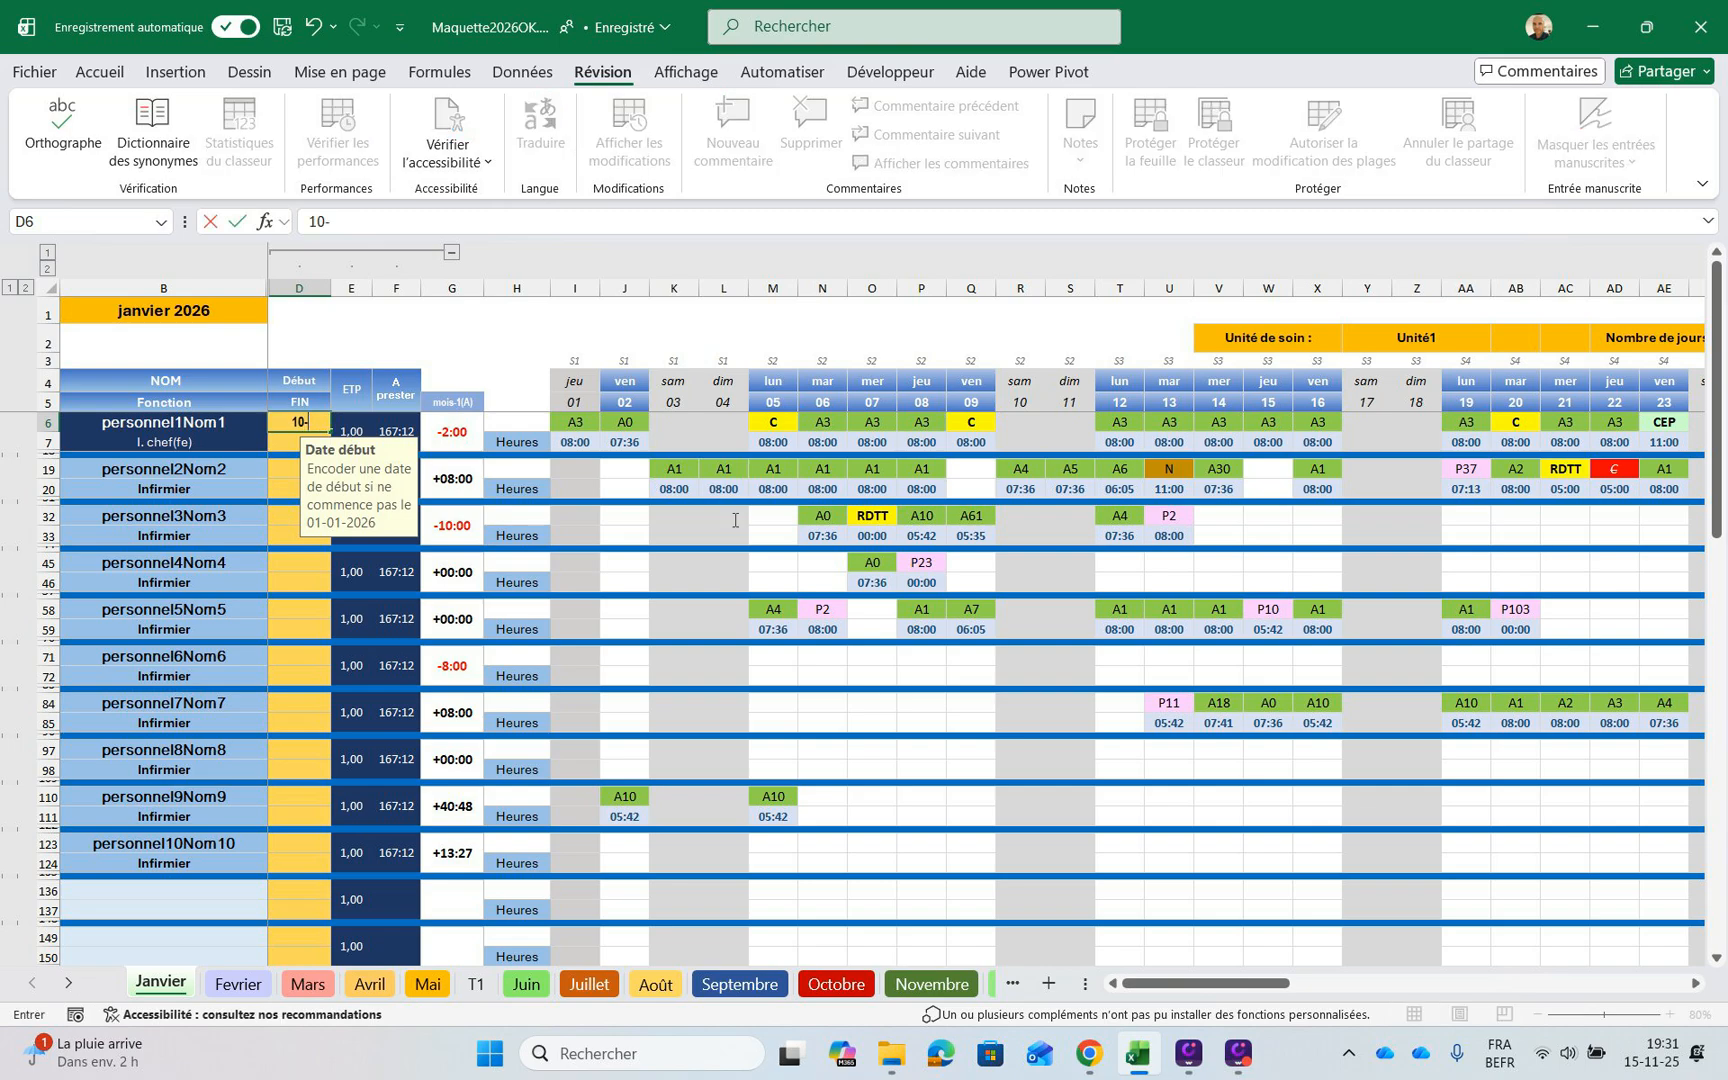
pyautogui.write('01-2026')
pyautogui.press('Return')
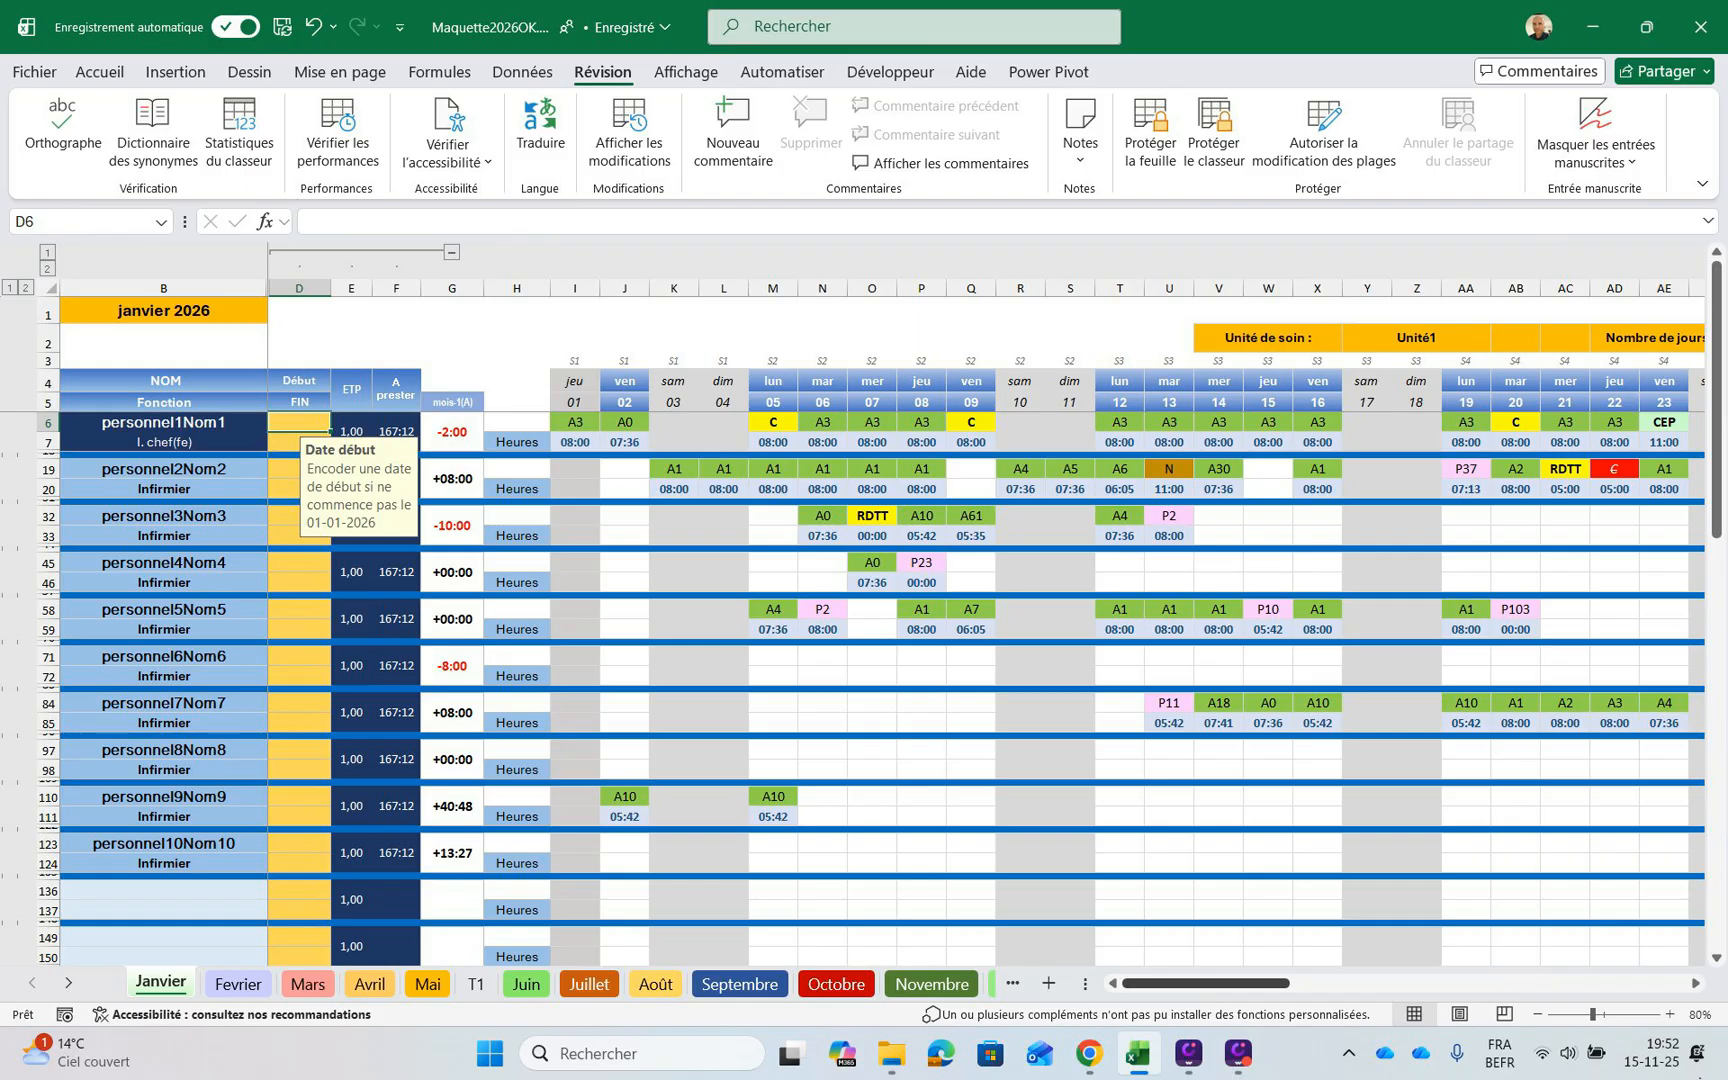
# Expand the first staff member's detail rows and go to the monthly hours due in AO6, beside the leave balances
pyautogui.moveTo(1205, 983); pyautogui.dragTo(1338, 983)
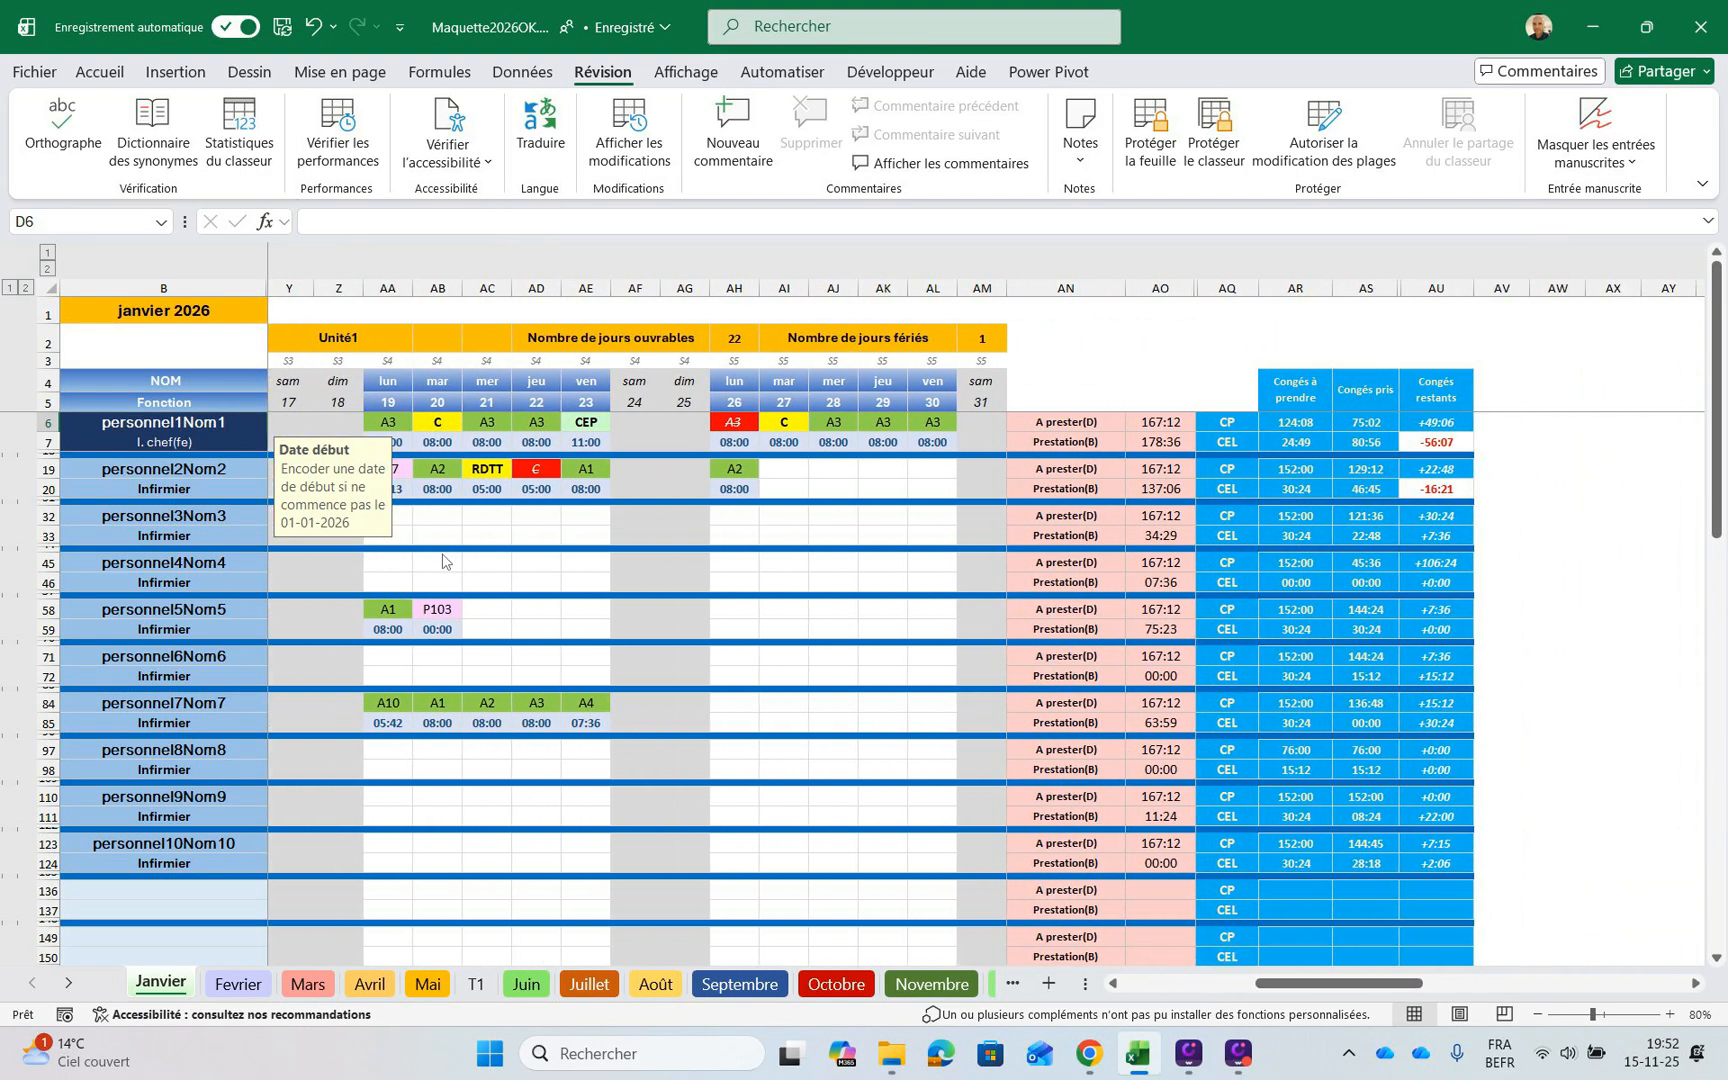
pyautogui.hotkey('ctrl', 'd')
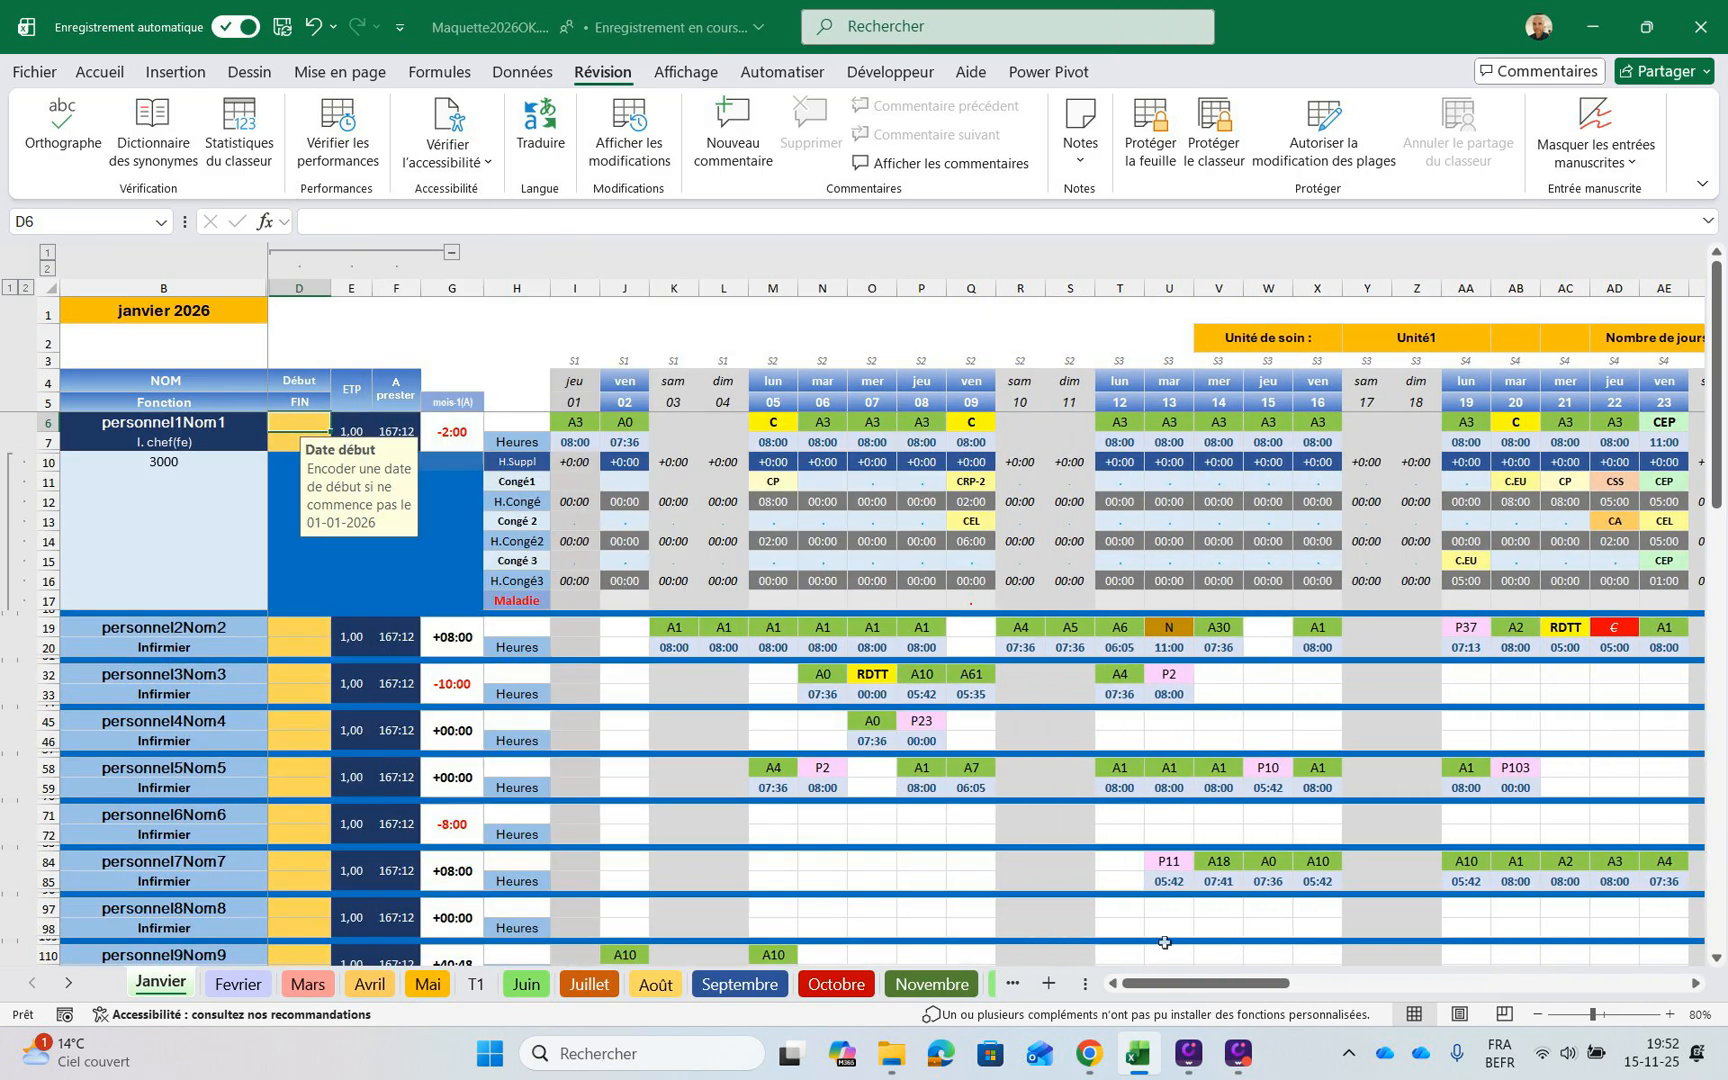
pyautogui.moveTo(1180, 983); pyautogui.dragTo(1318, 983)
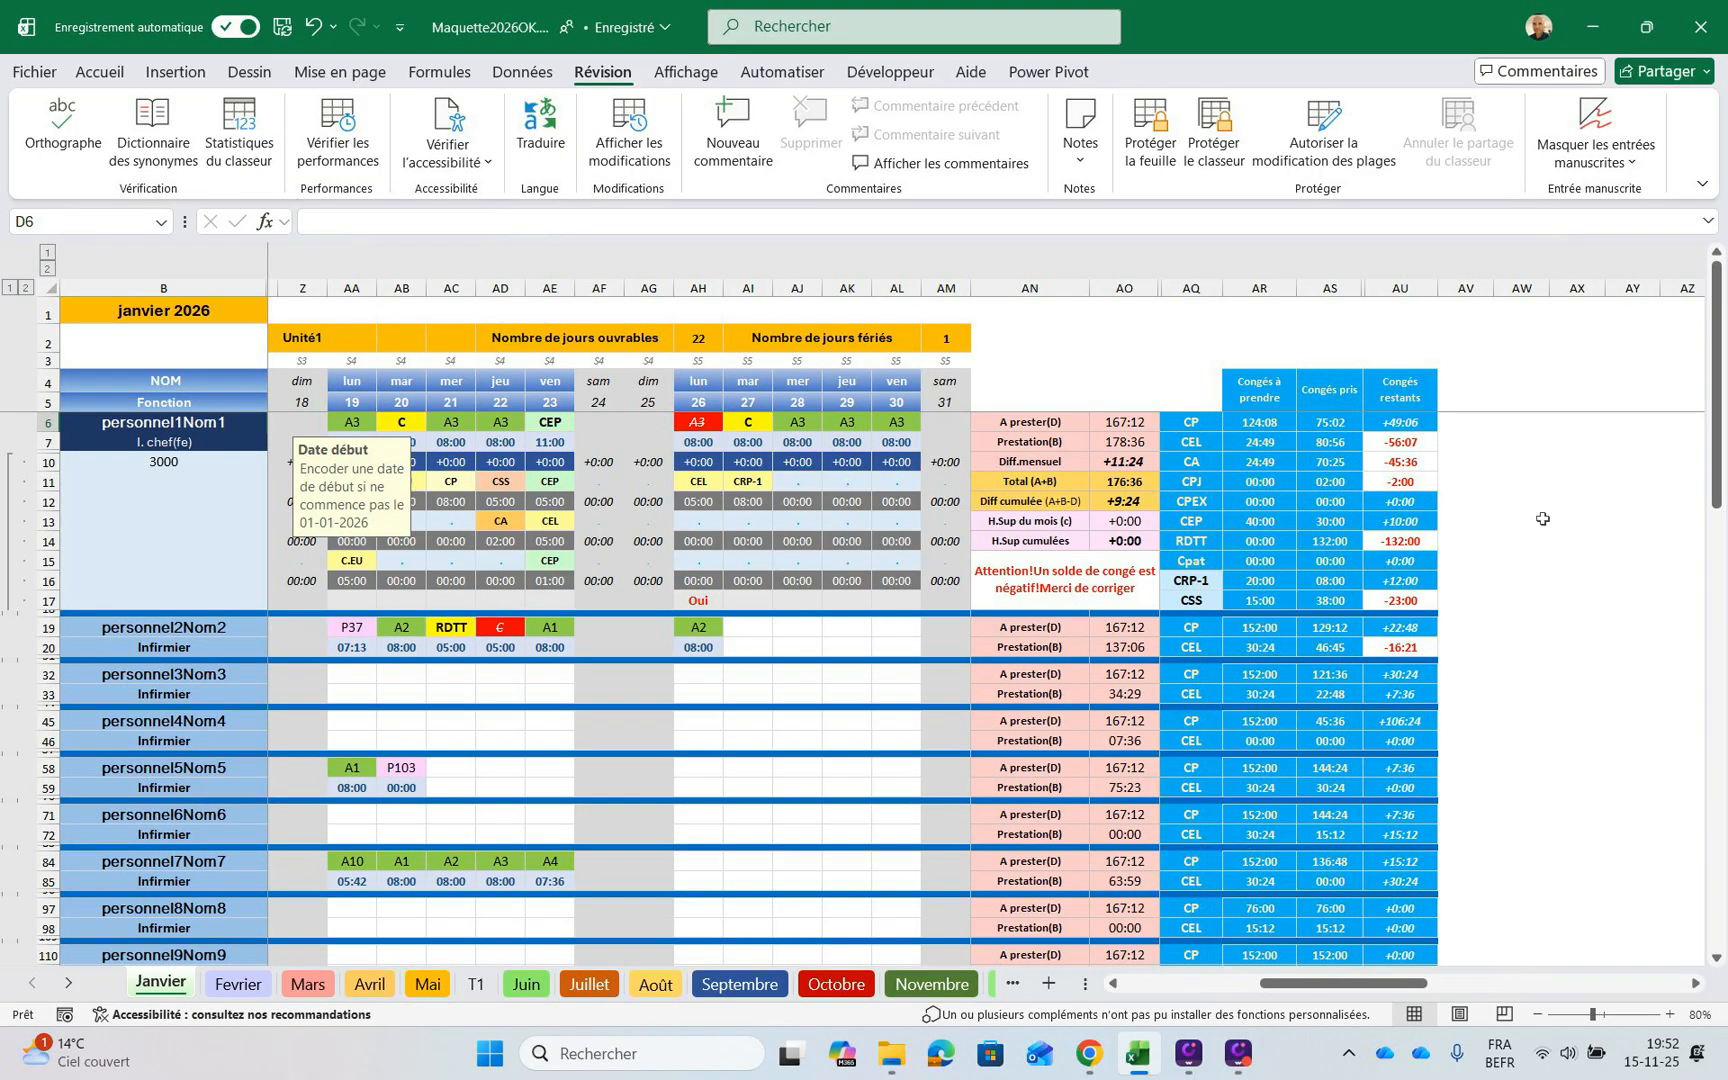
pyautogui.hotkey('ctrl', 'Right')
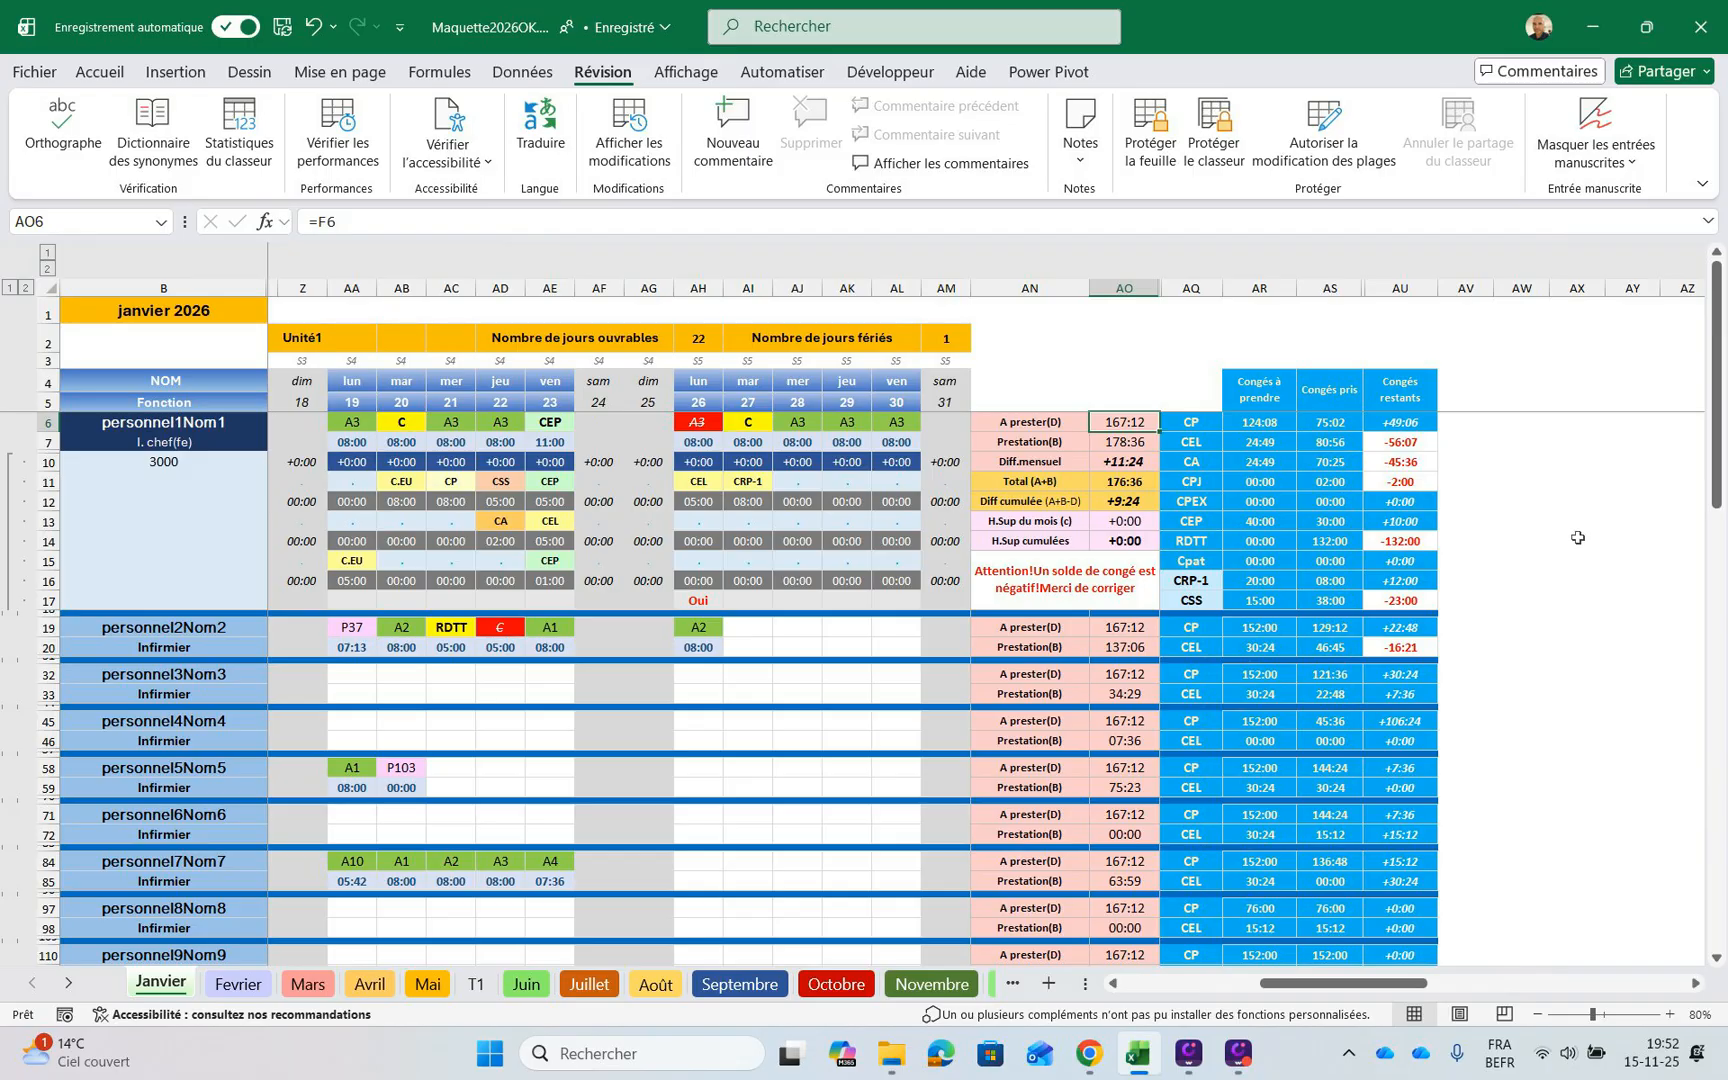
# Review the first staff member's hours summary in column AO, from hours due to the A+B total, against the previous month's balance in G6
pyautogui.press('Down')
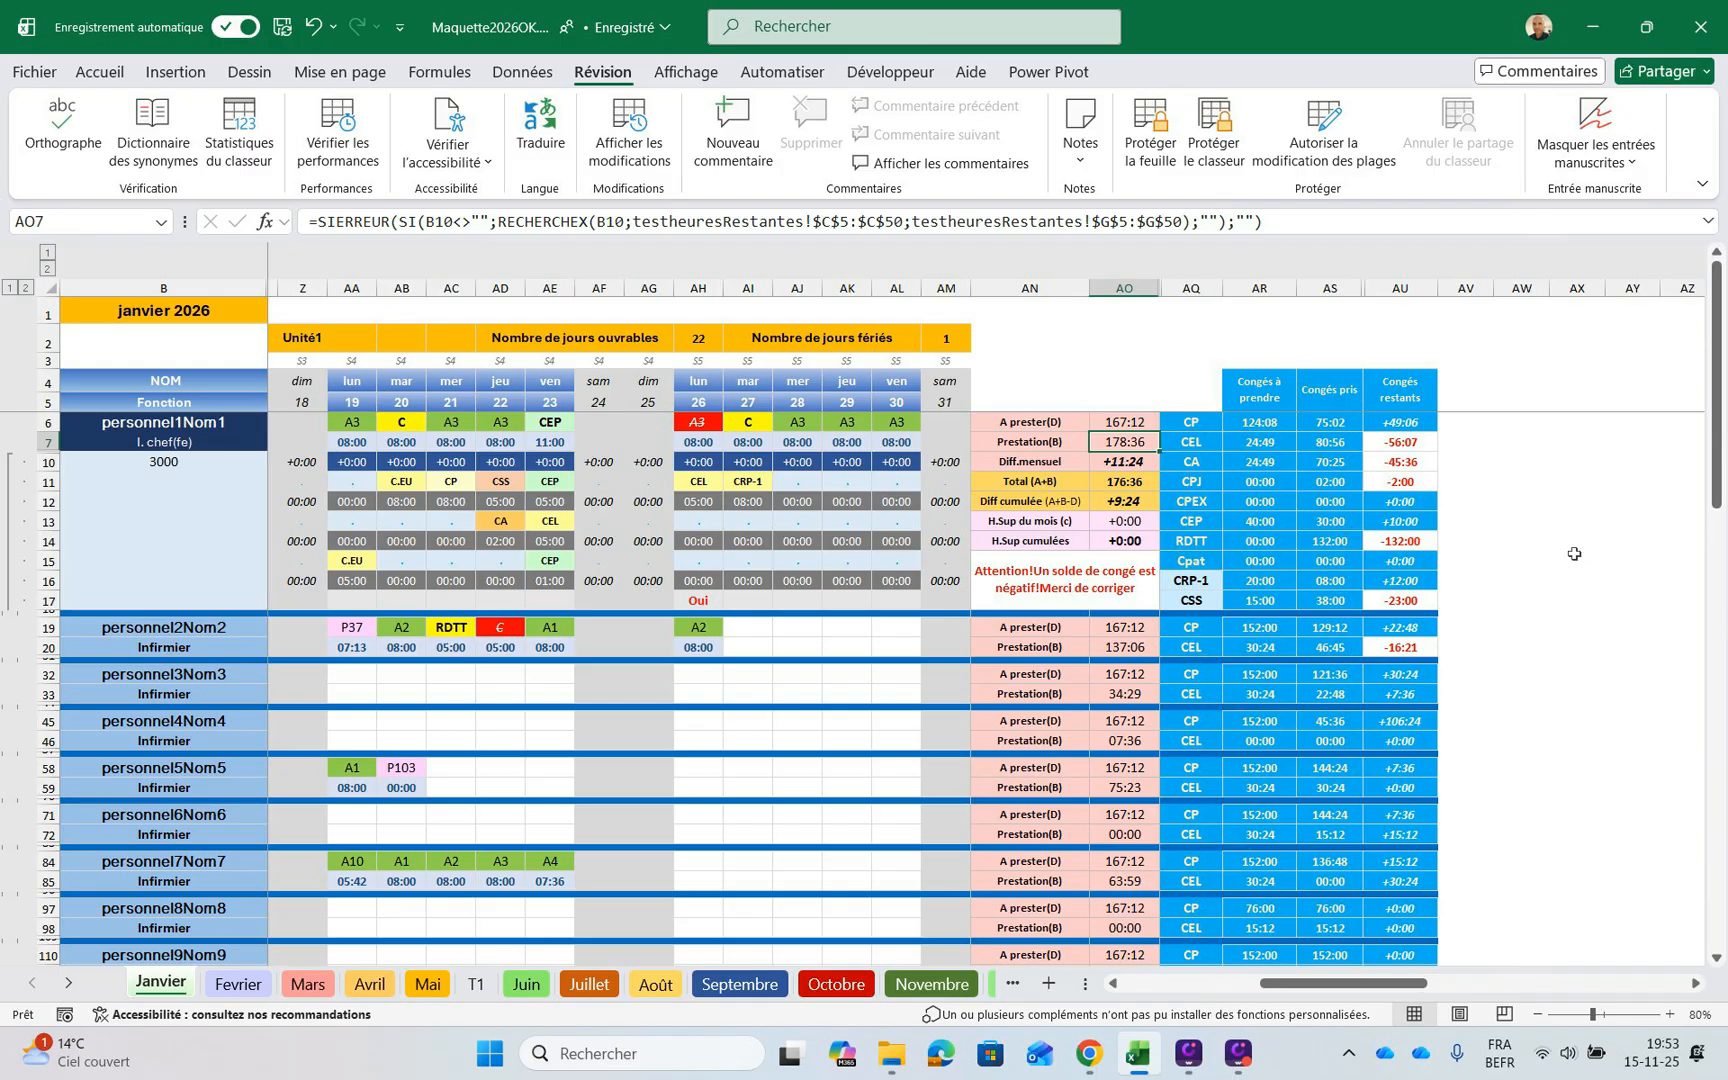
pyautogui.press('Down')
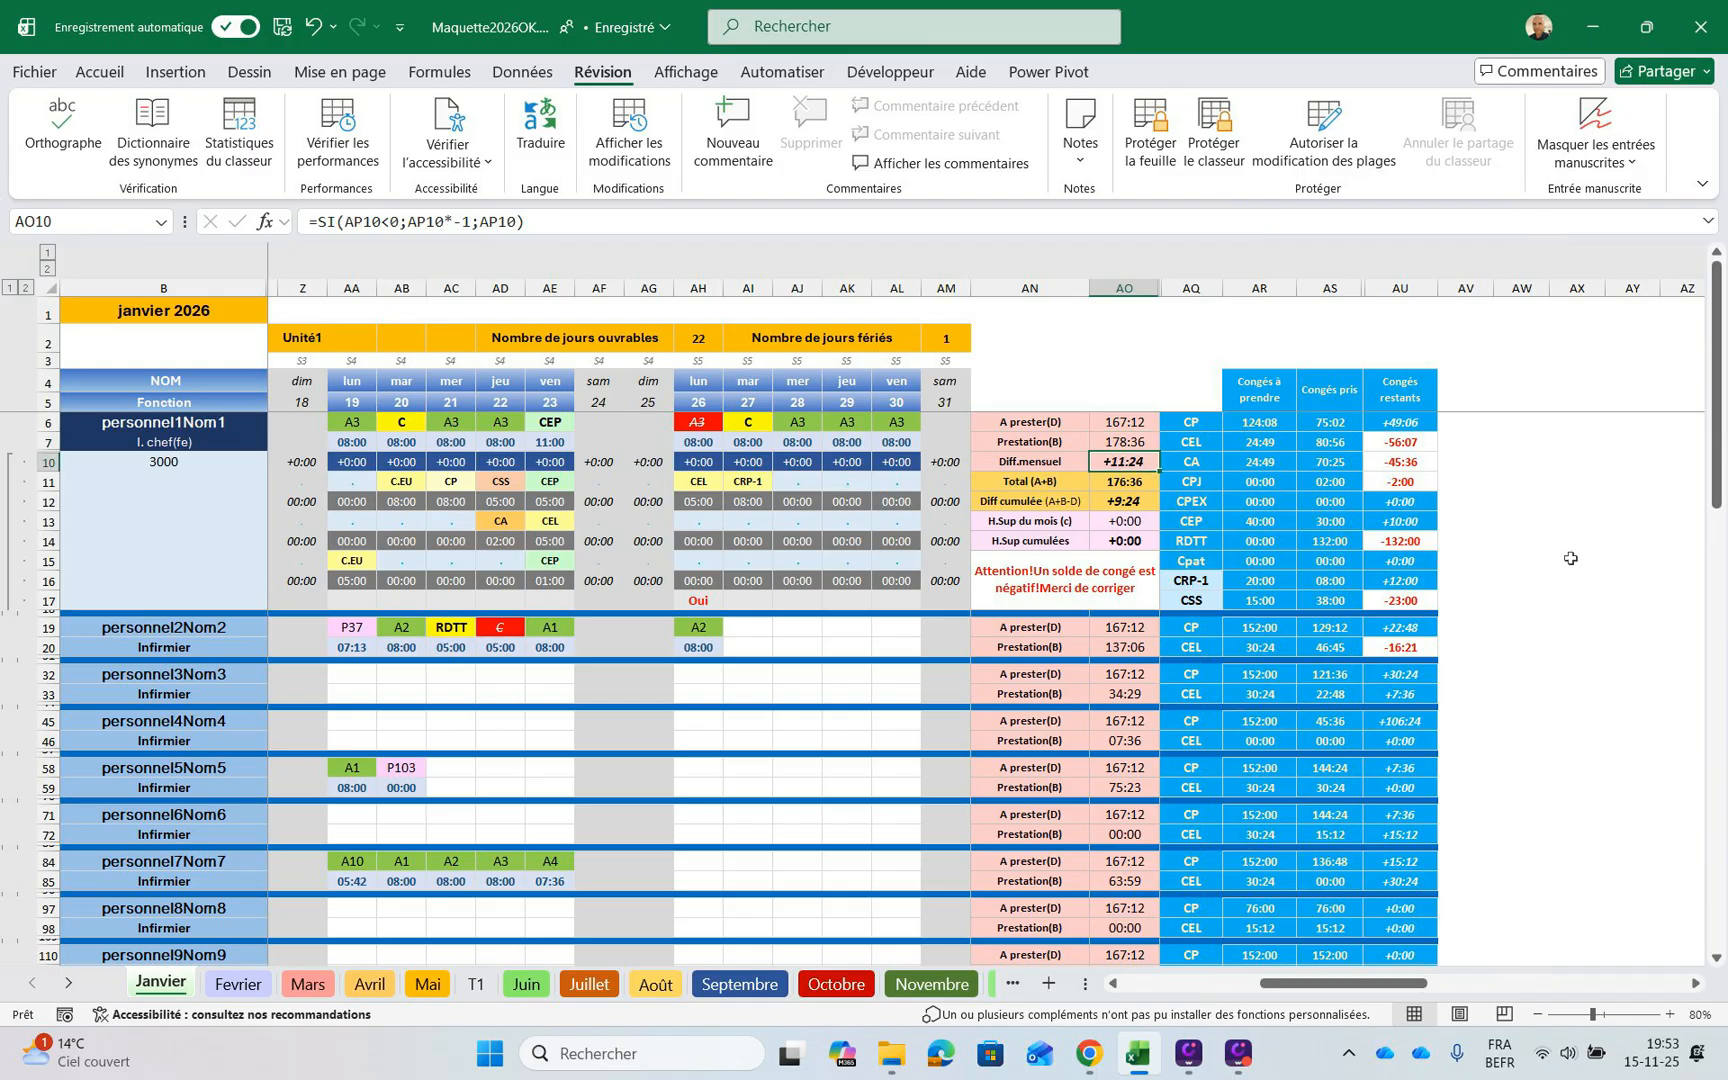
pyautogui.press('Down')
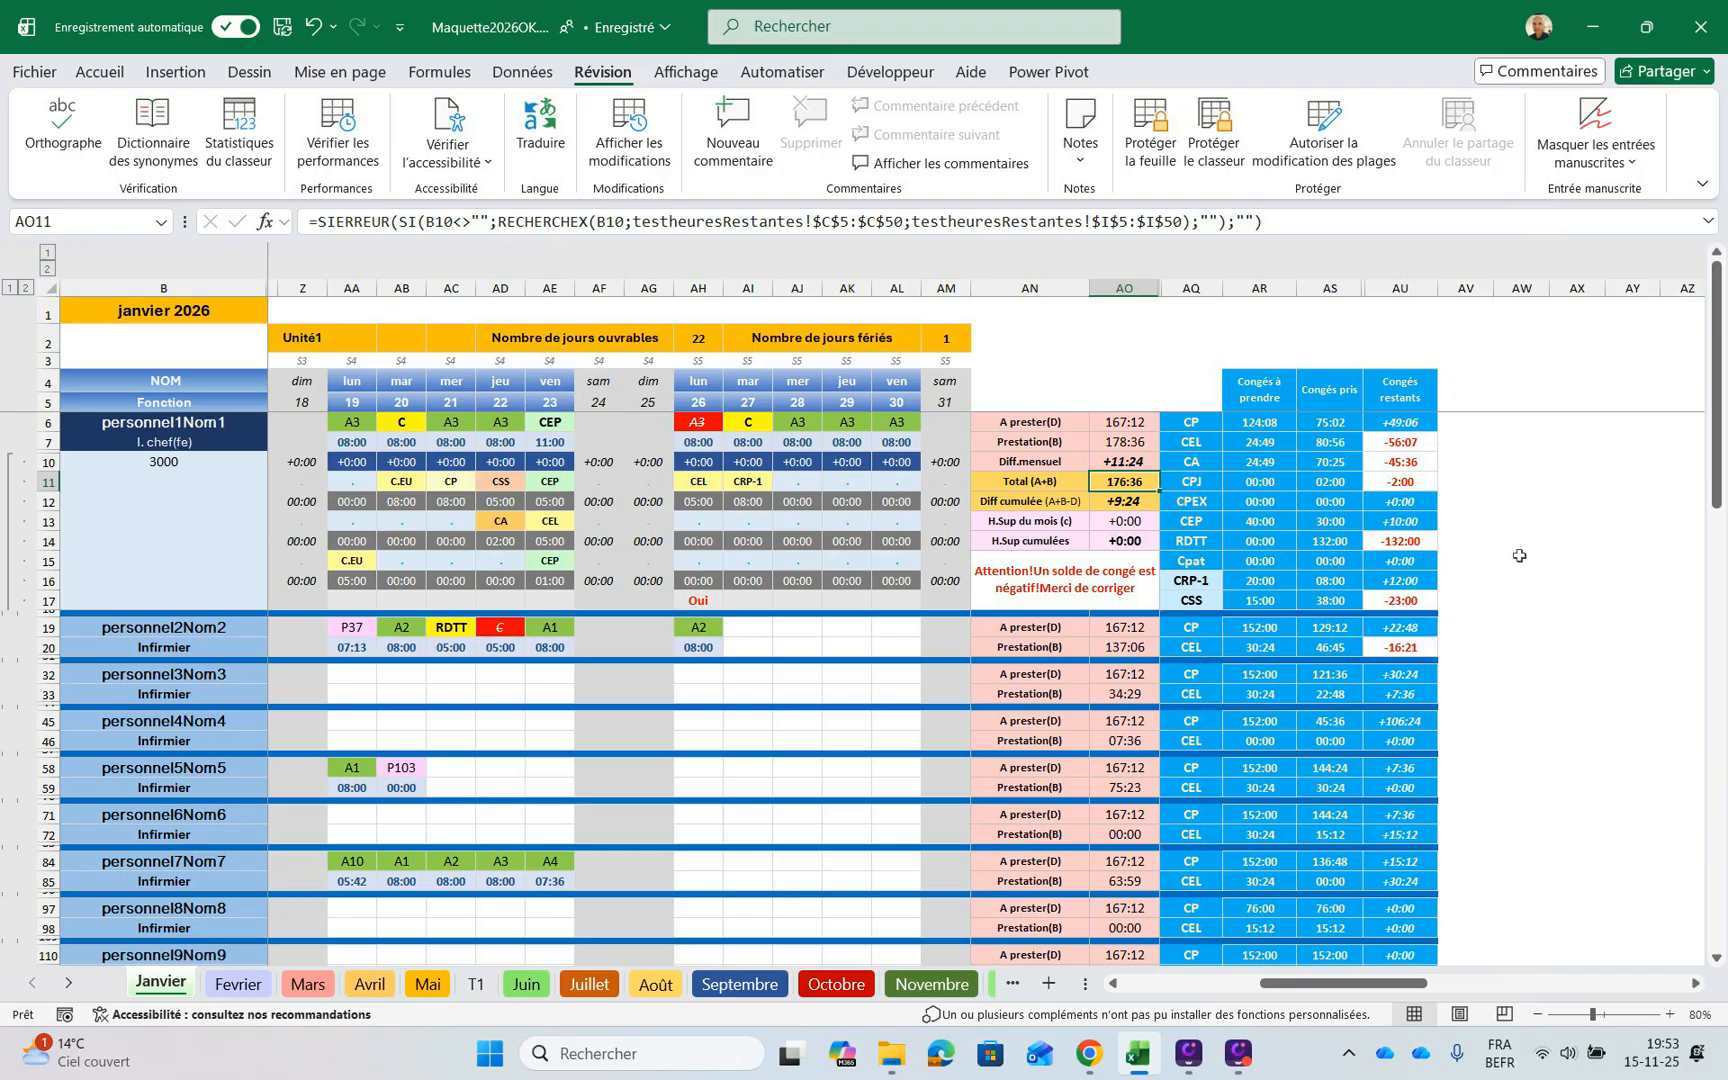
pyautogui.moveTo(1340, 983); pyautogui.dragTo(1205, 983)
pyautogui.hotkey('ctrl', 'Home')
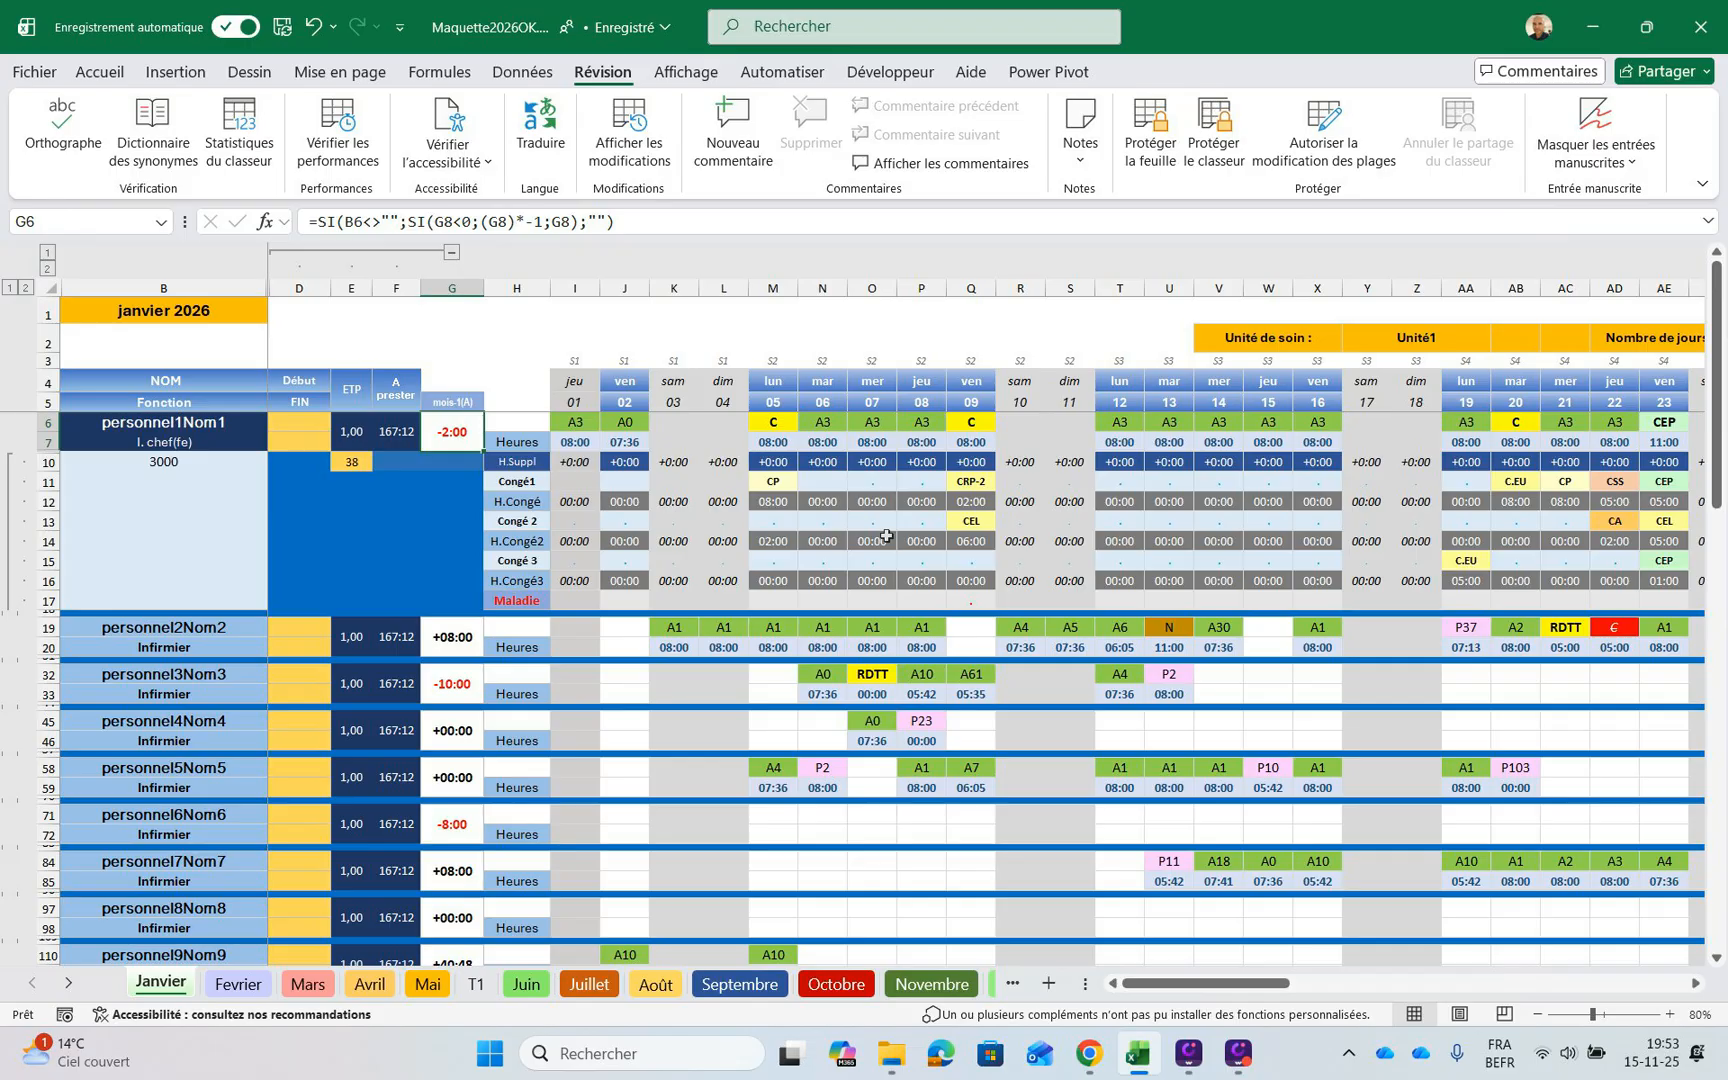
pyautogui.moveTo(1190, 983); pyautogui.dragTo(1327, 983)
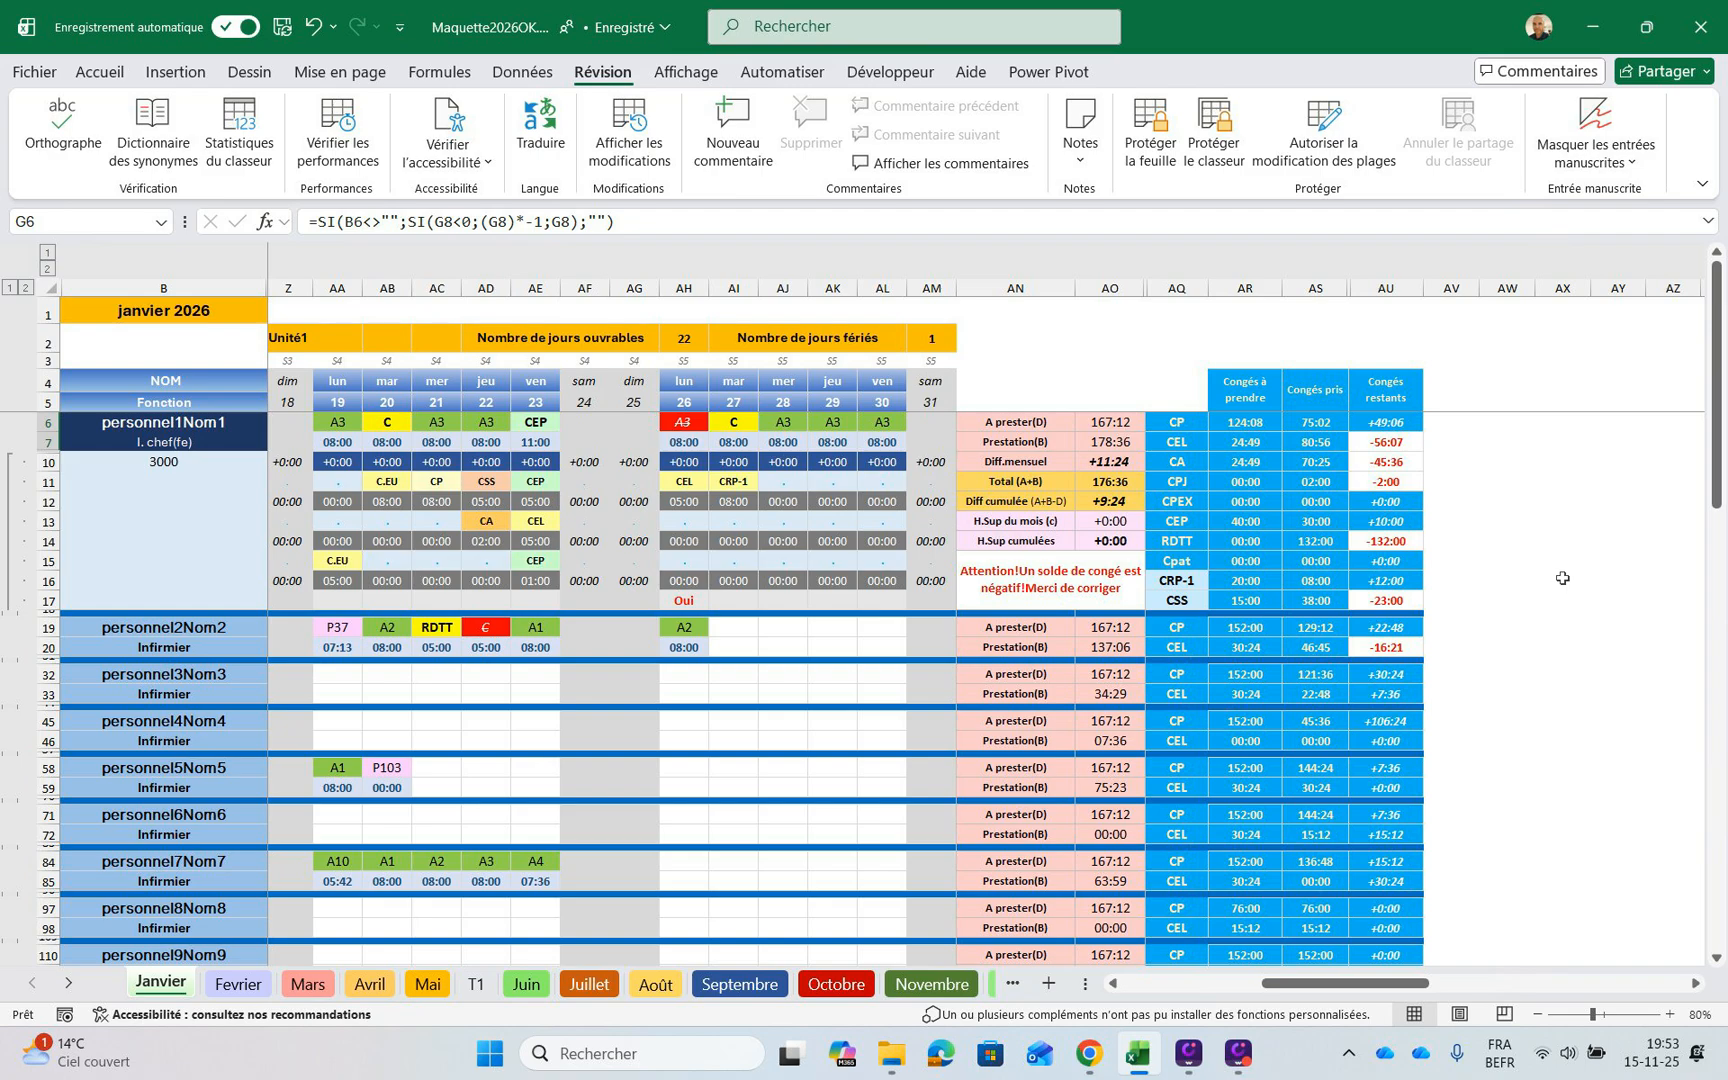
pyautogui.hotkey('ctrl', 'Right')
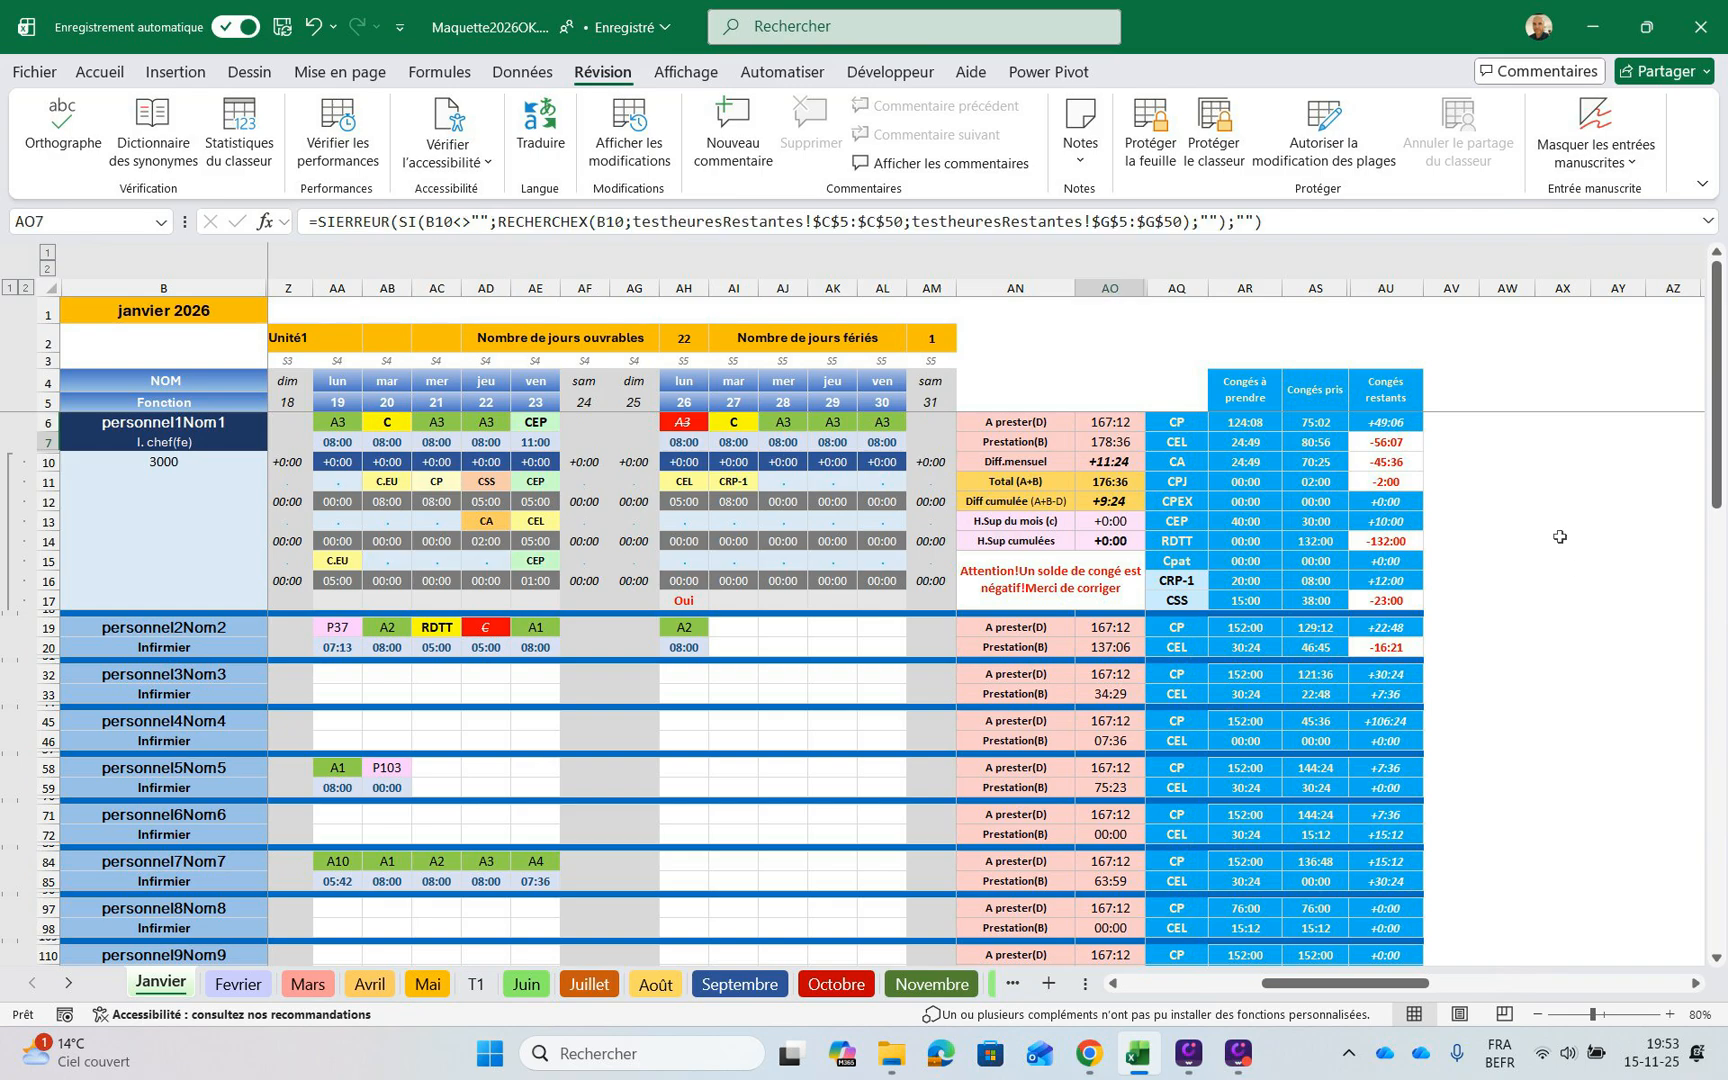
pyautogui.press('Up')
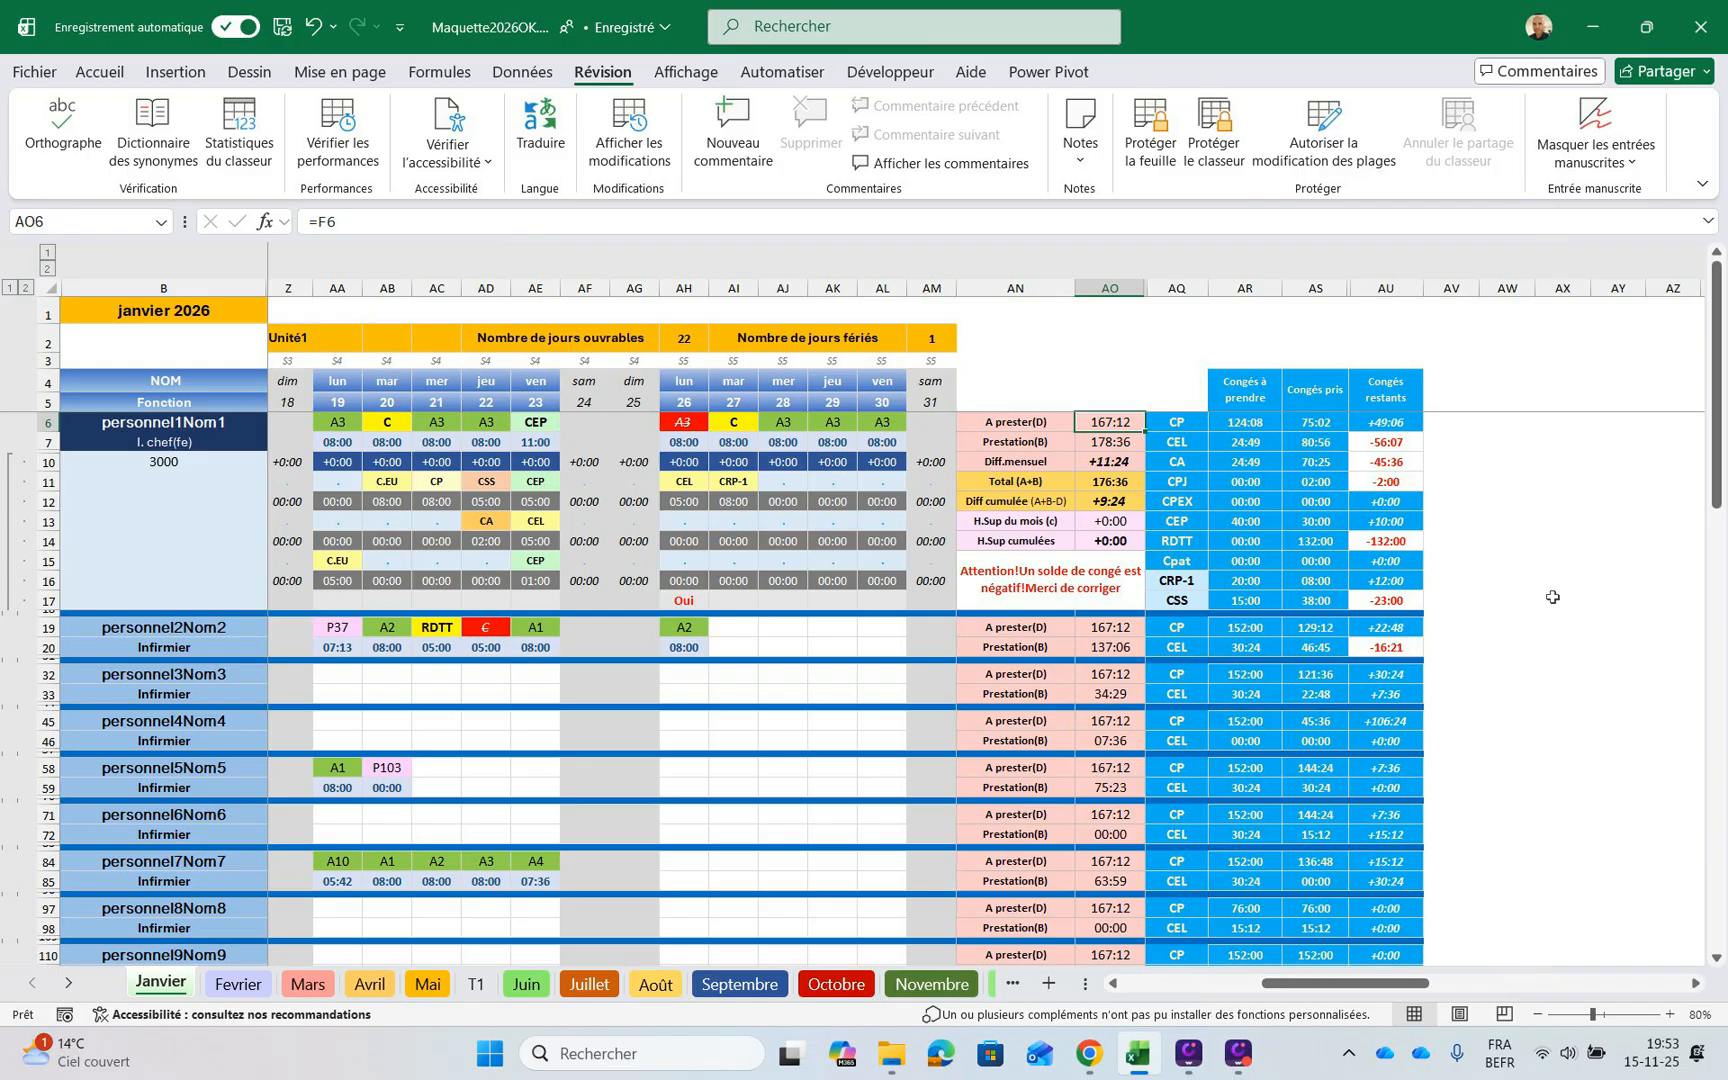
pyautogui.press('Down')
pyautogui.press('Down')
pyautogui.press('Down')
pyautogui.press('Down')
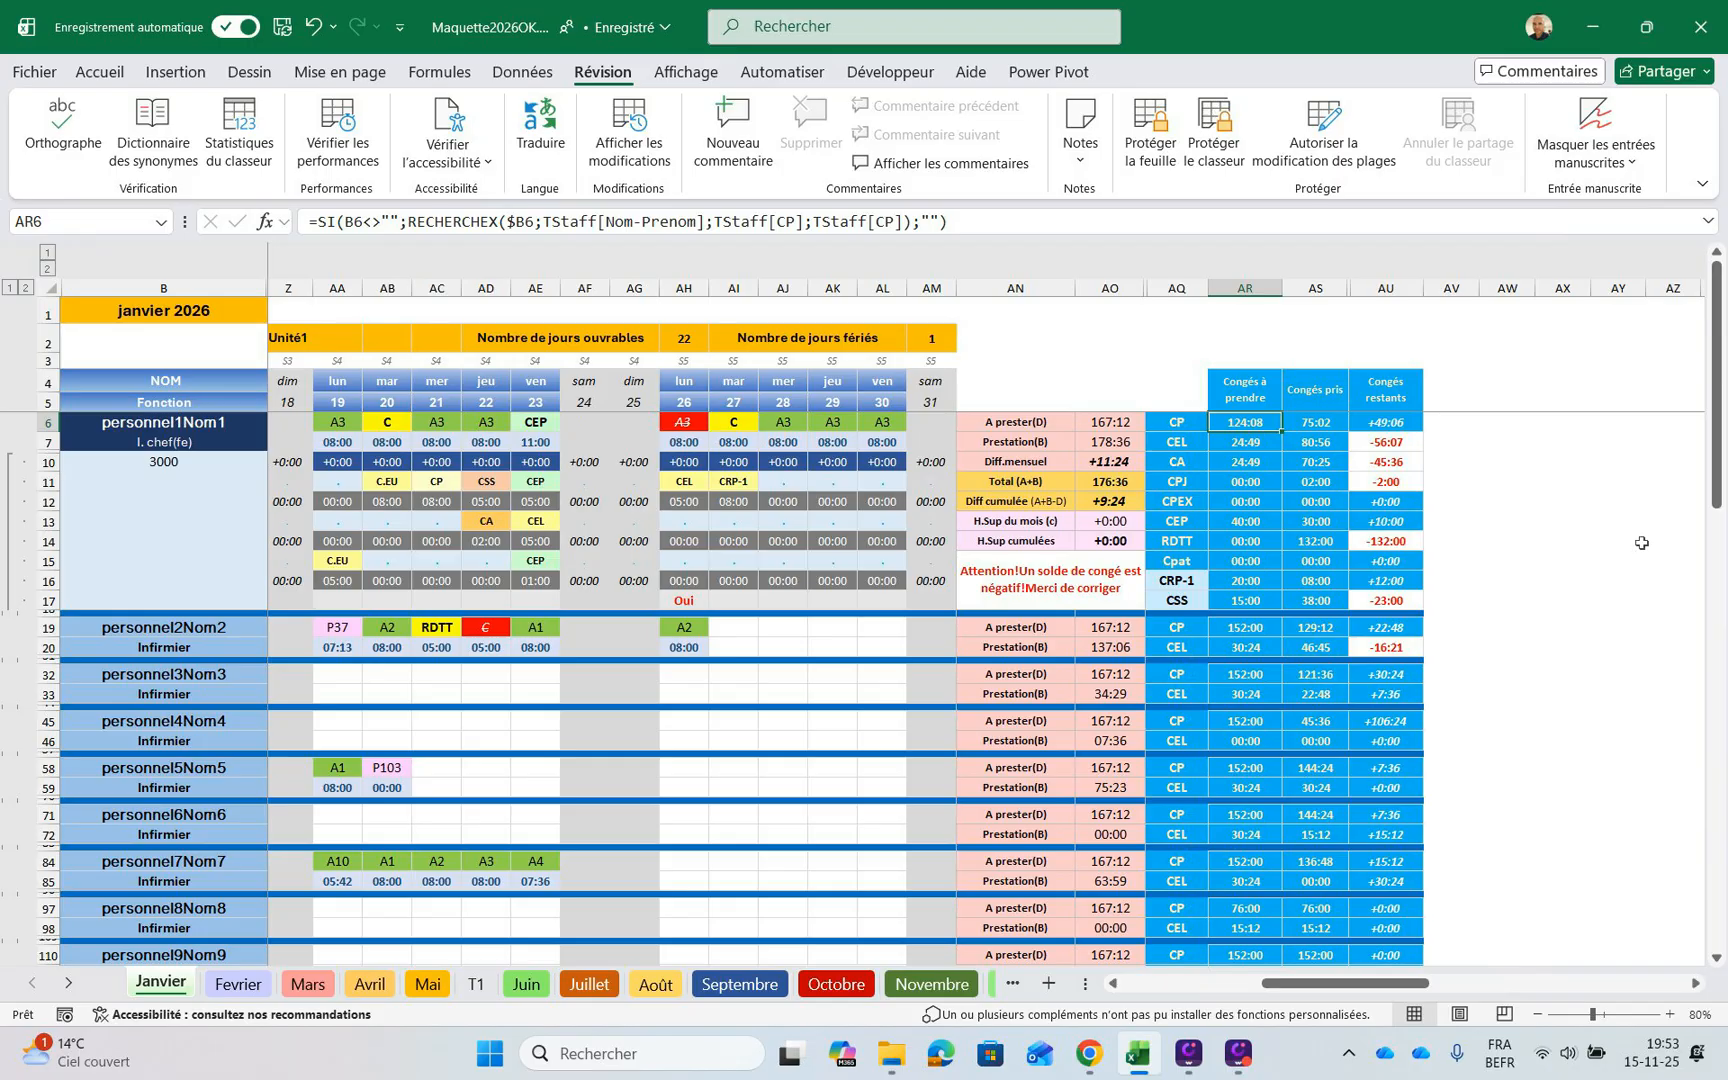
# Review the first staff member's leave type codes down column AQ, from CP in AQ6 to the selectable type in AQ16
pyautogui.press('Left')
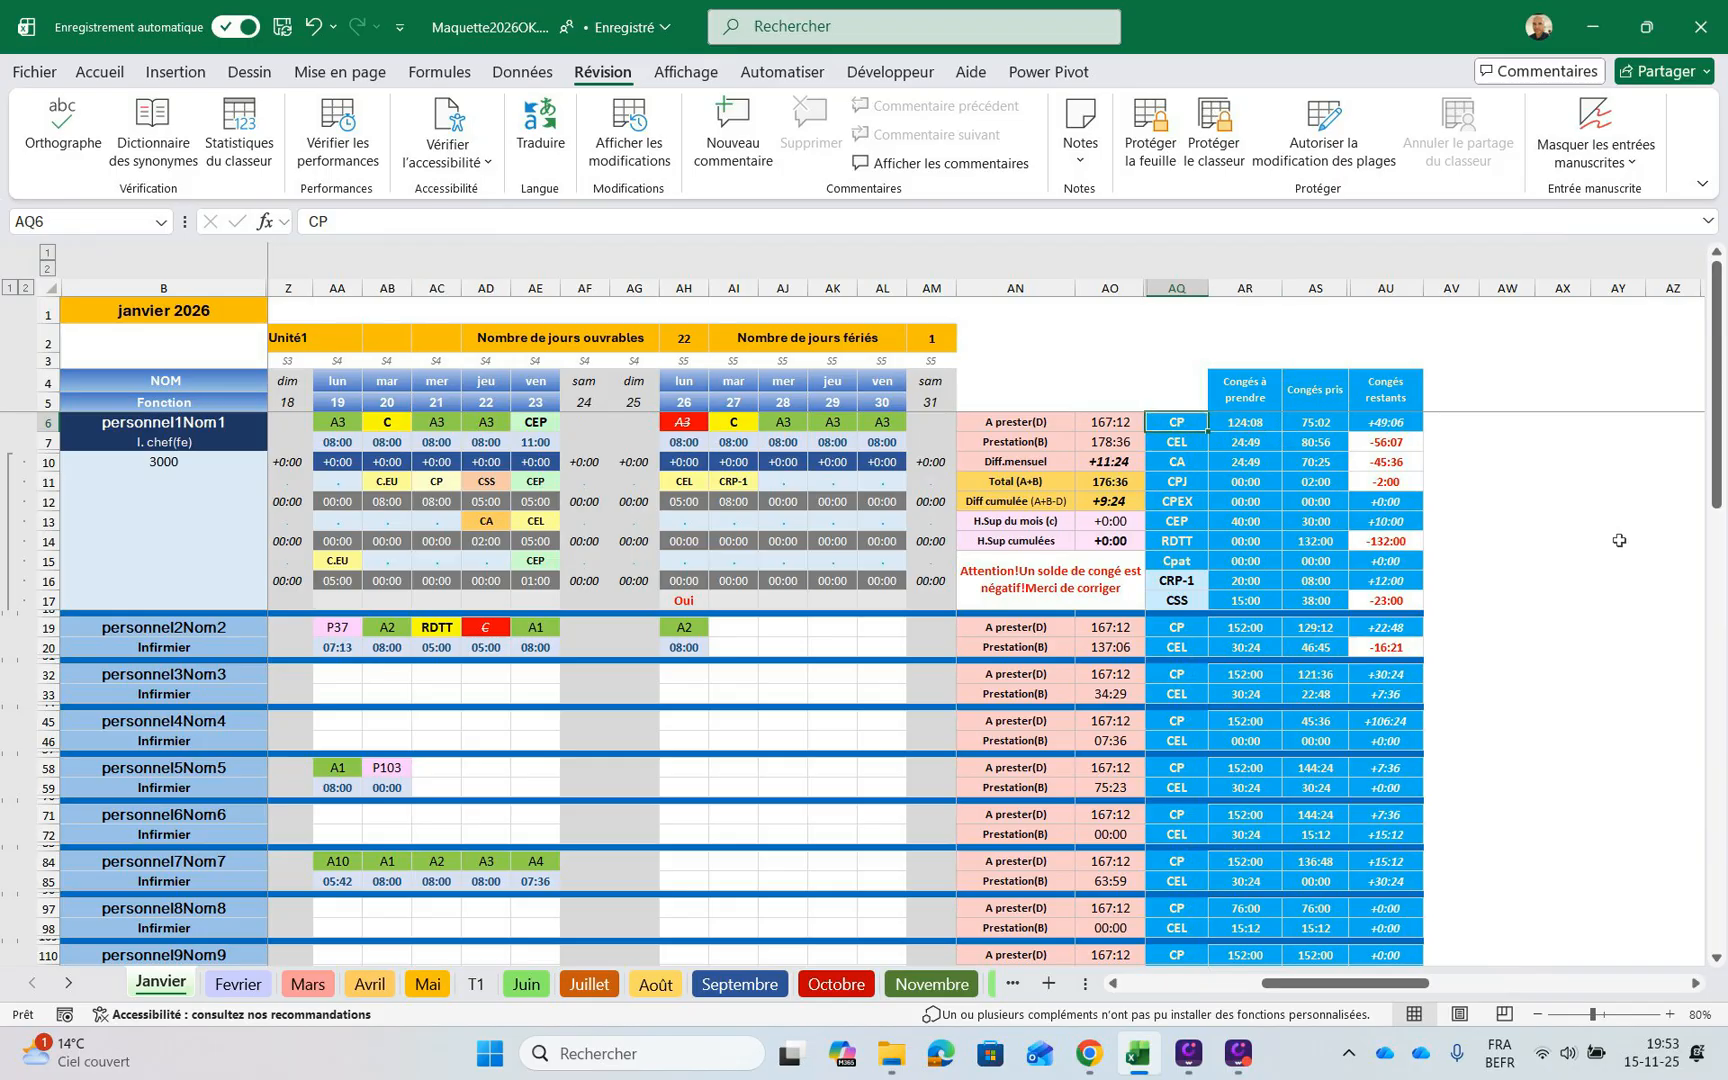
pyautogui.press('Down')
pyautogui.press('Down')
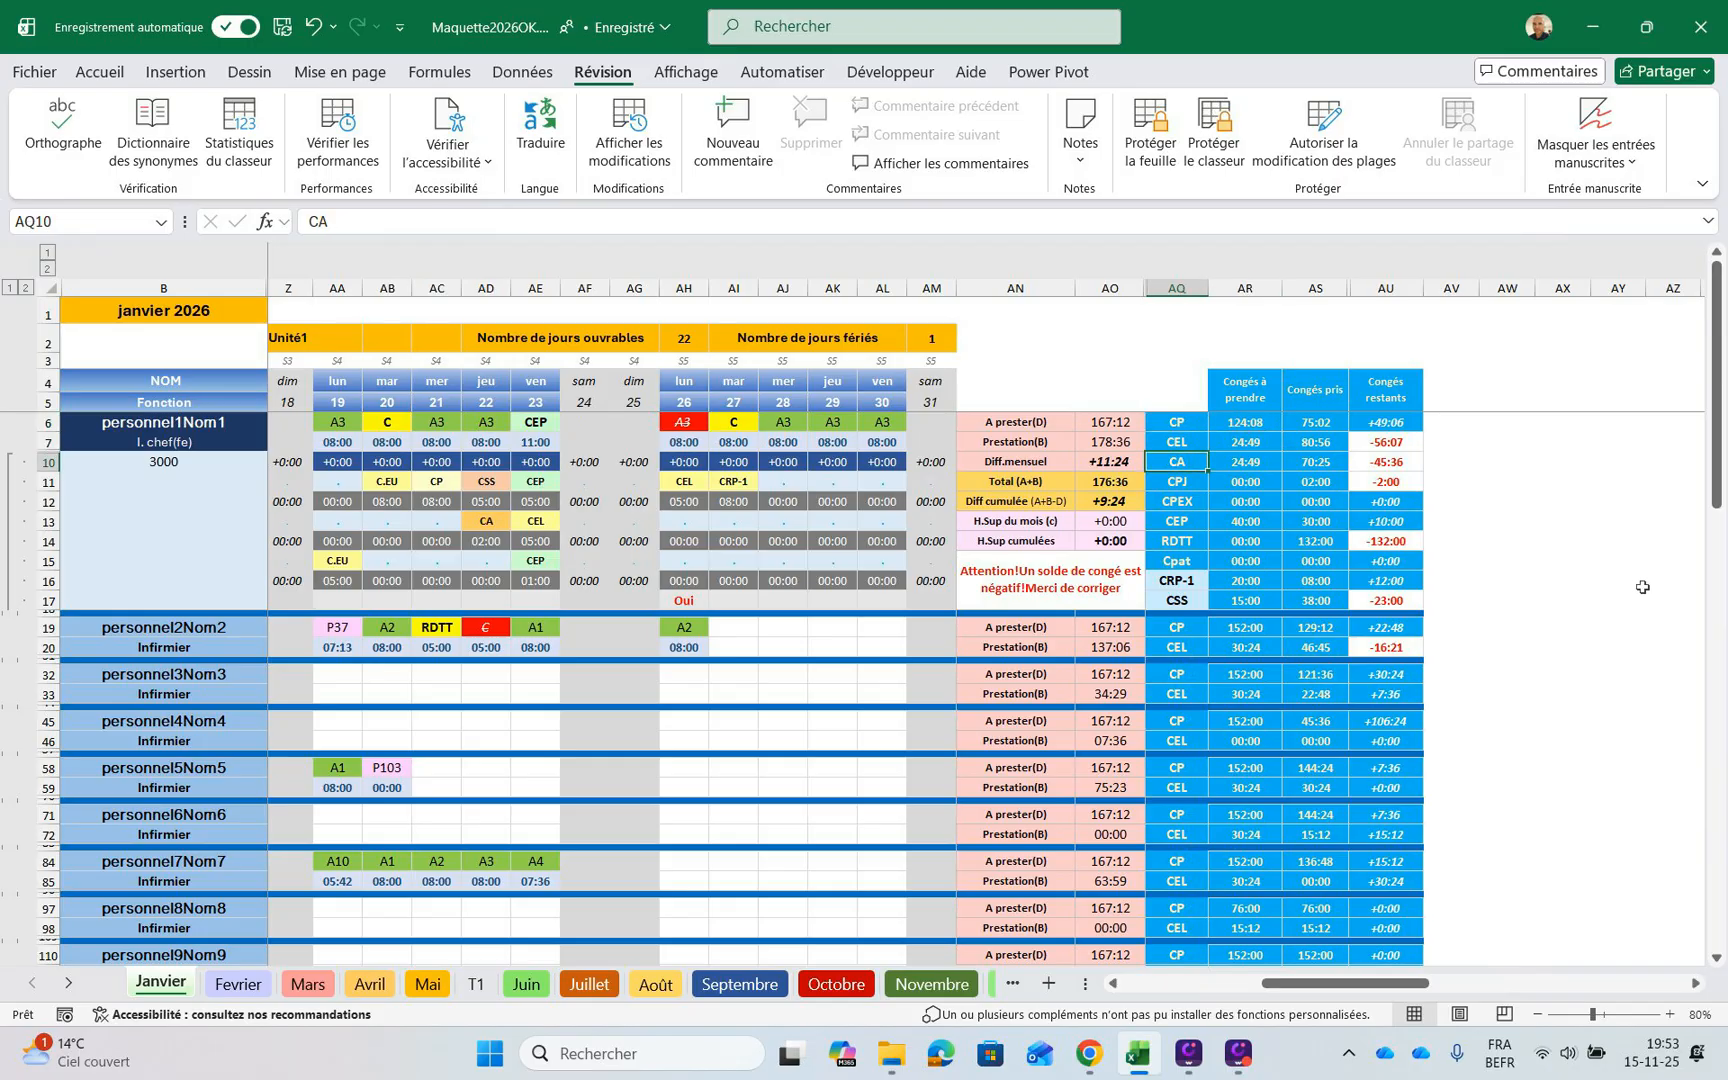
pyautogui.press('Down')
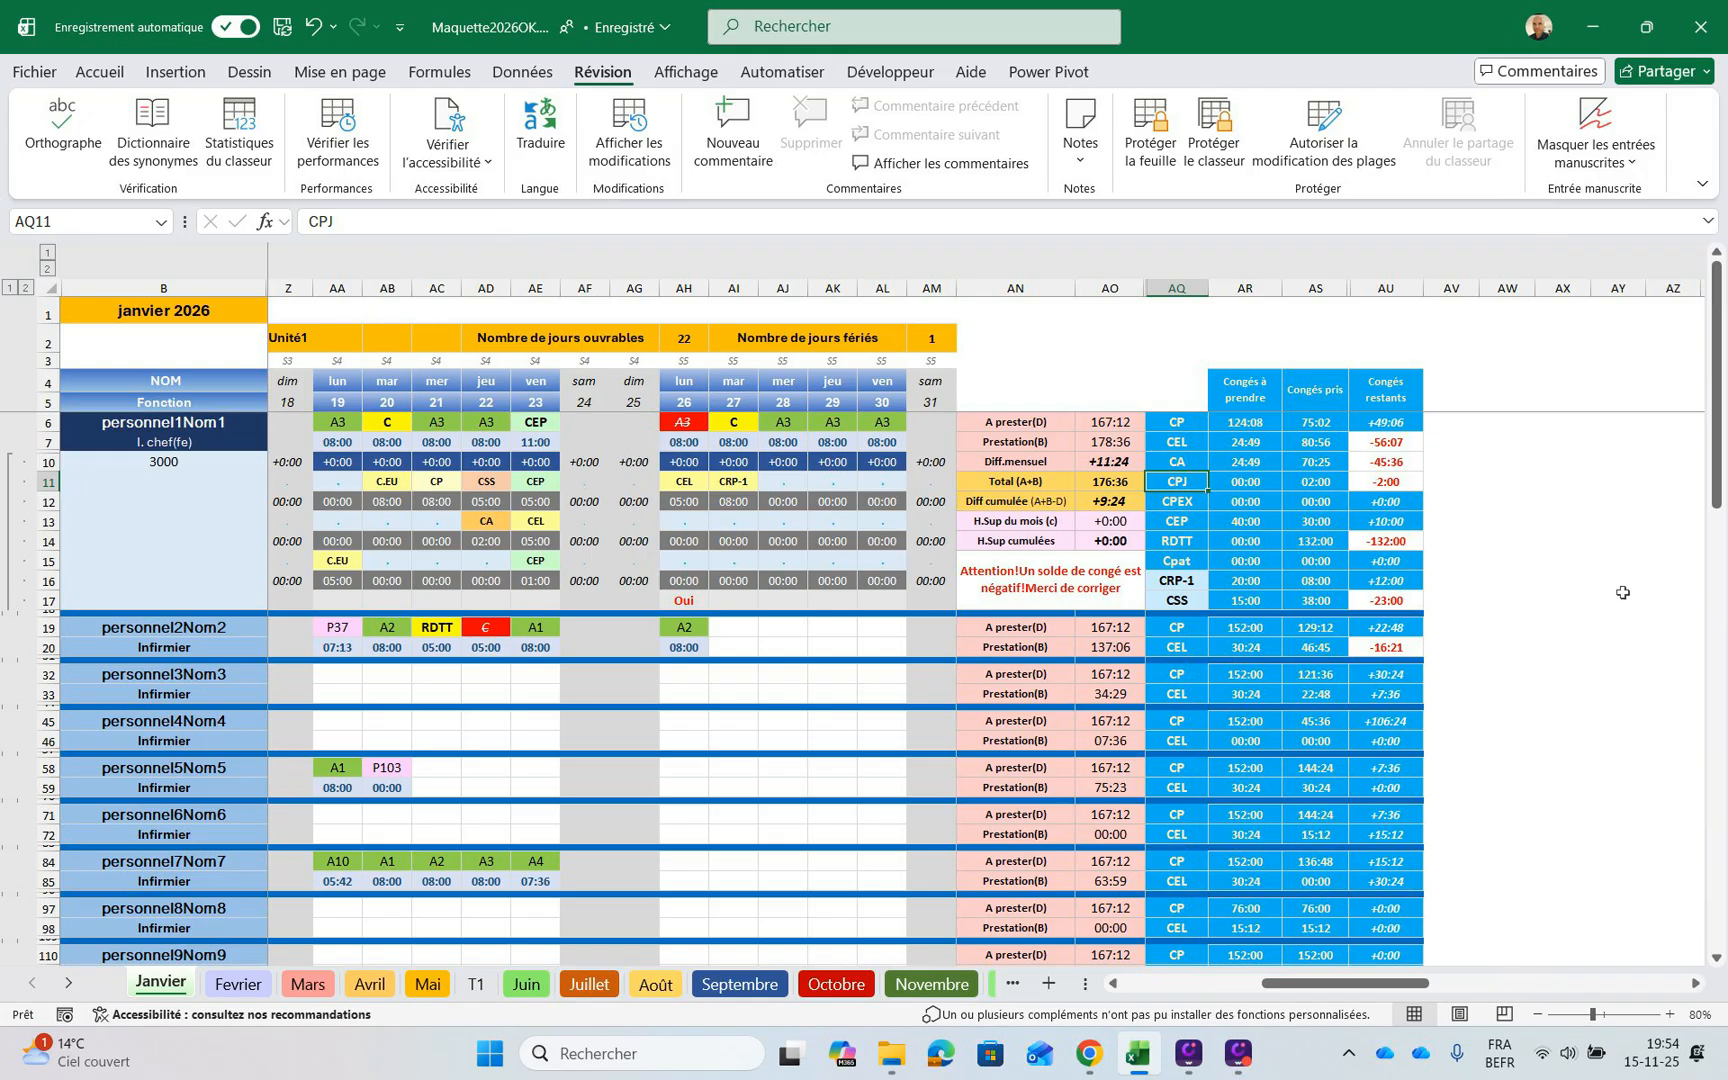
pyautogui.press('Down')
pyautogui.press('Down')
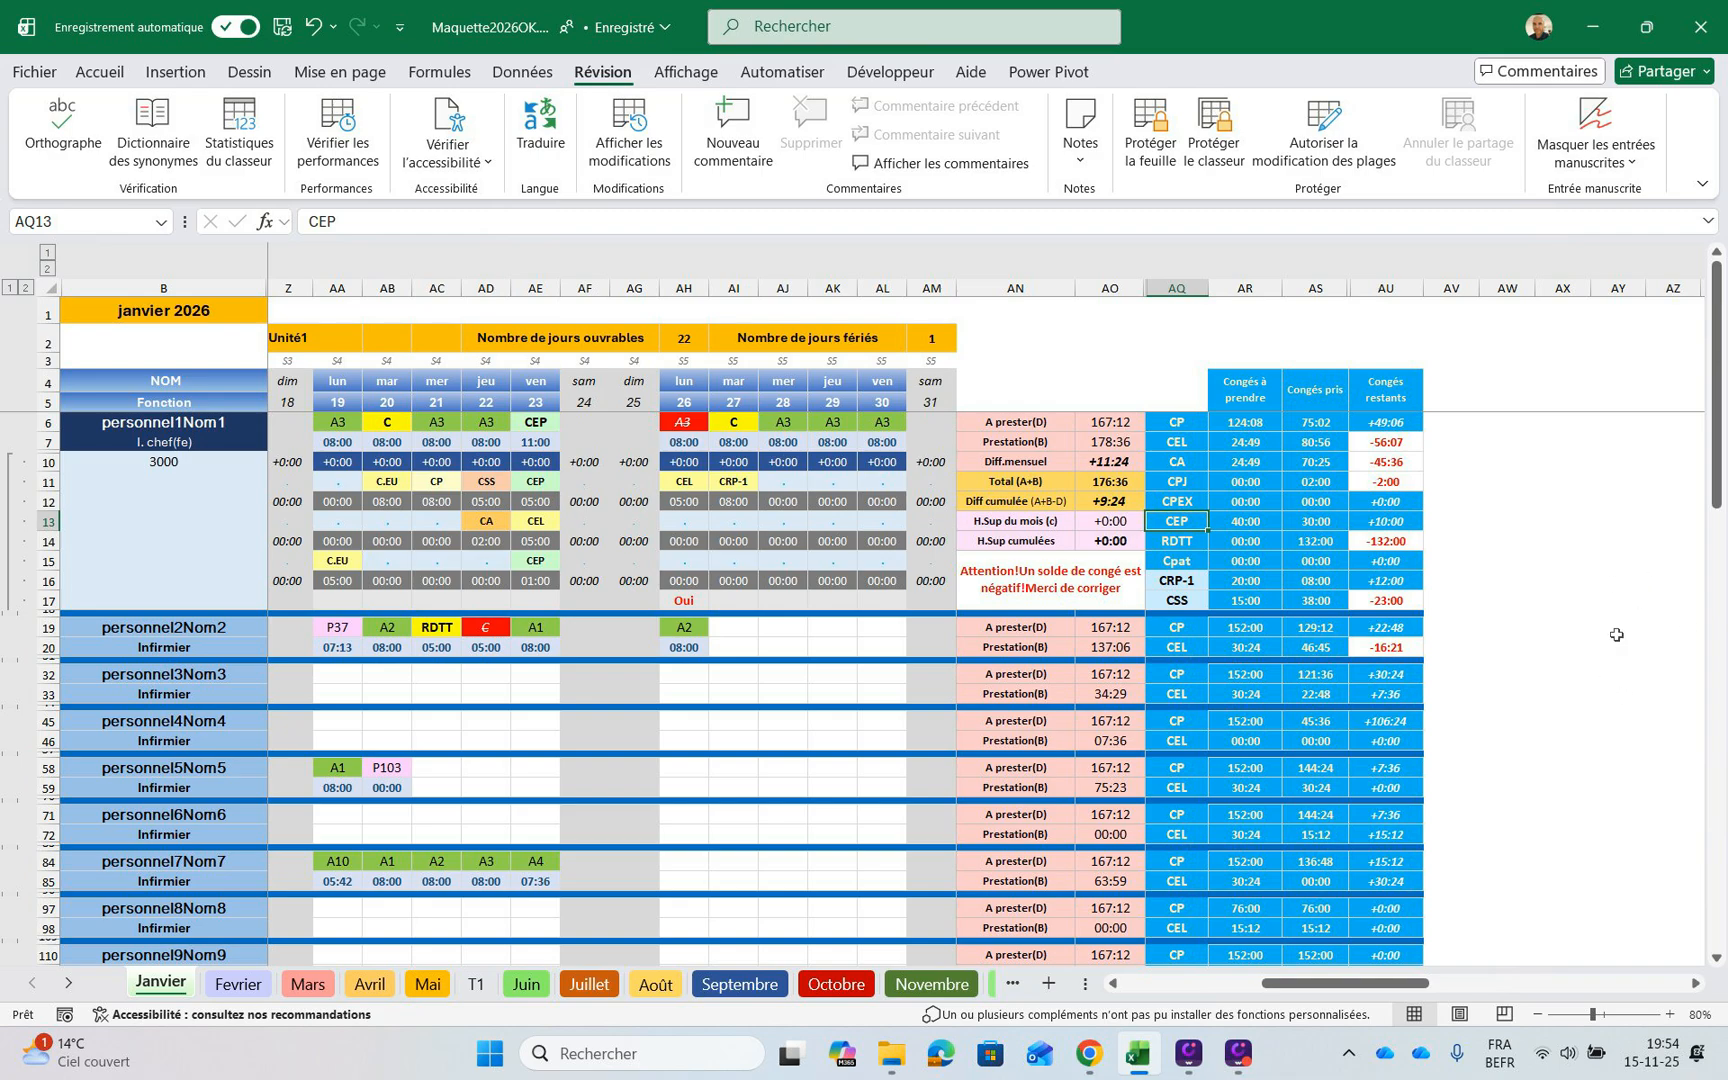
pyautogui.press('Down')
pyautogui.press('Down')
pyautogui.press('Down')
# Set the first staff member's selectable leave type in AQ16 to CRP-2
pyautogui.hotkey('alt', 'Down')
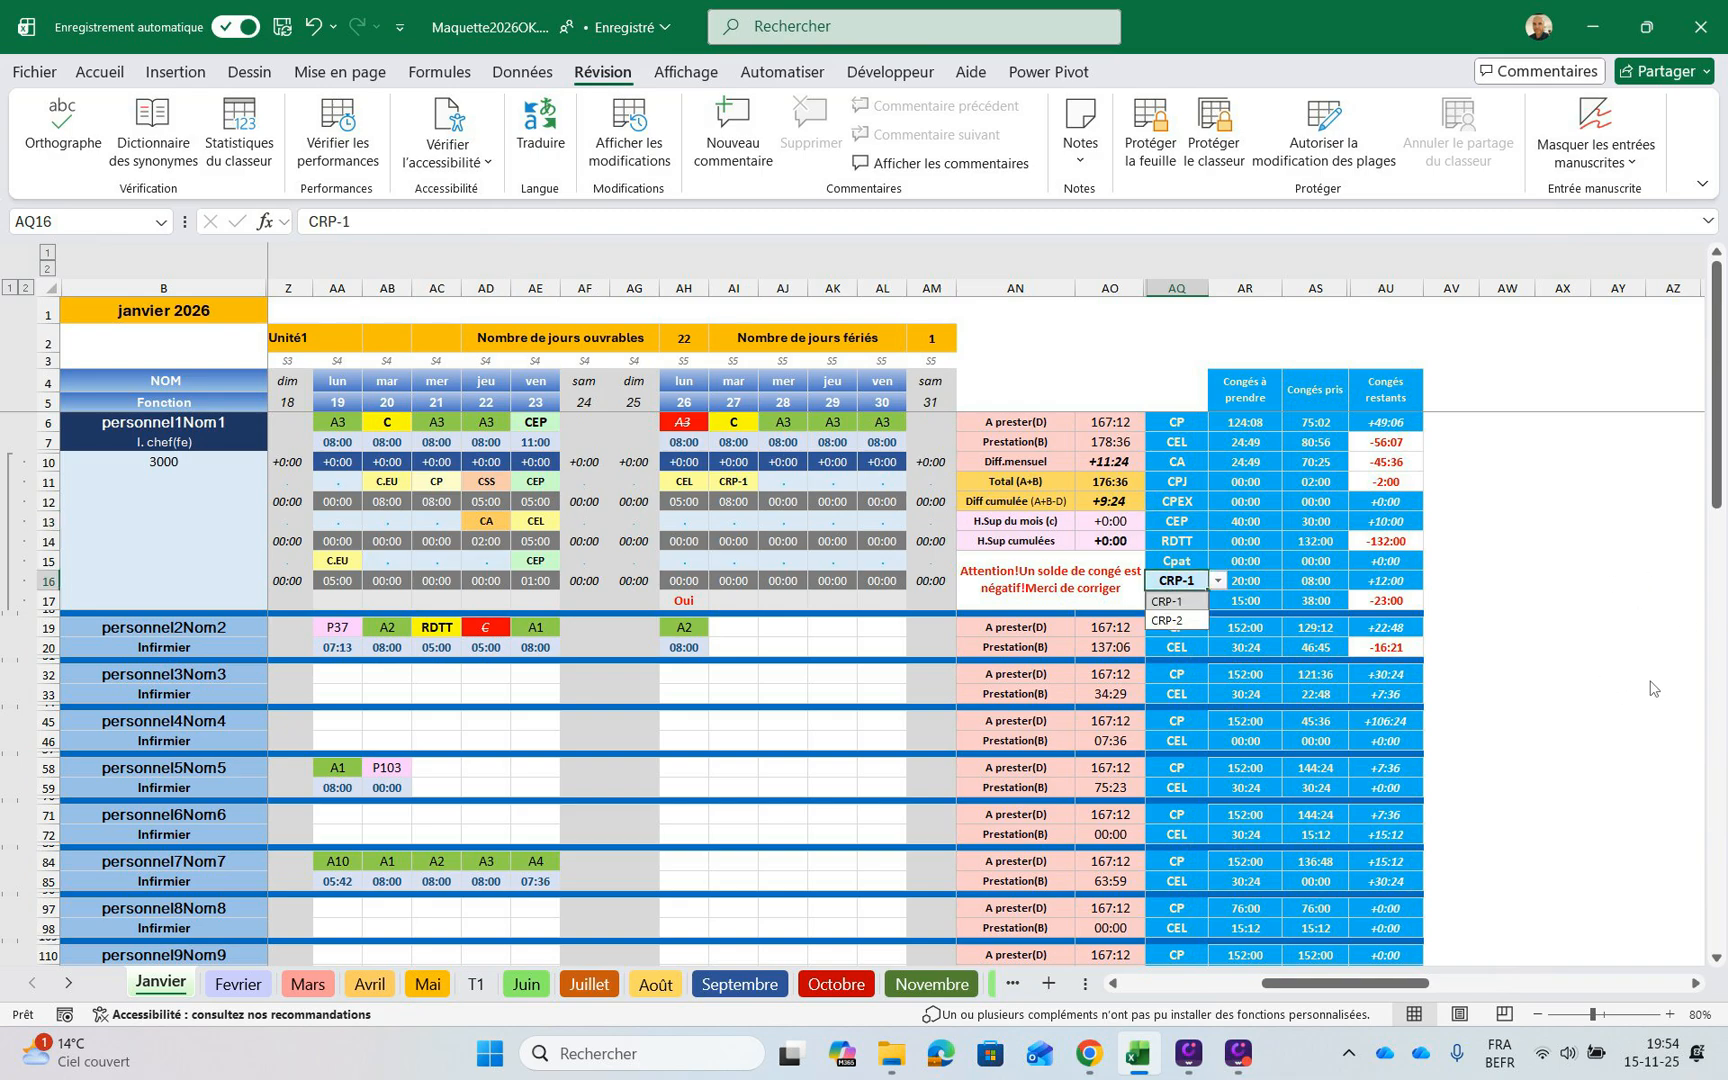
pyautogui.press('Down')
pyautogui.press('Return')
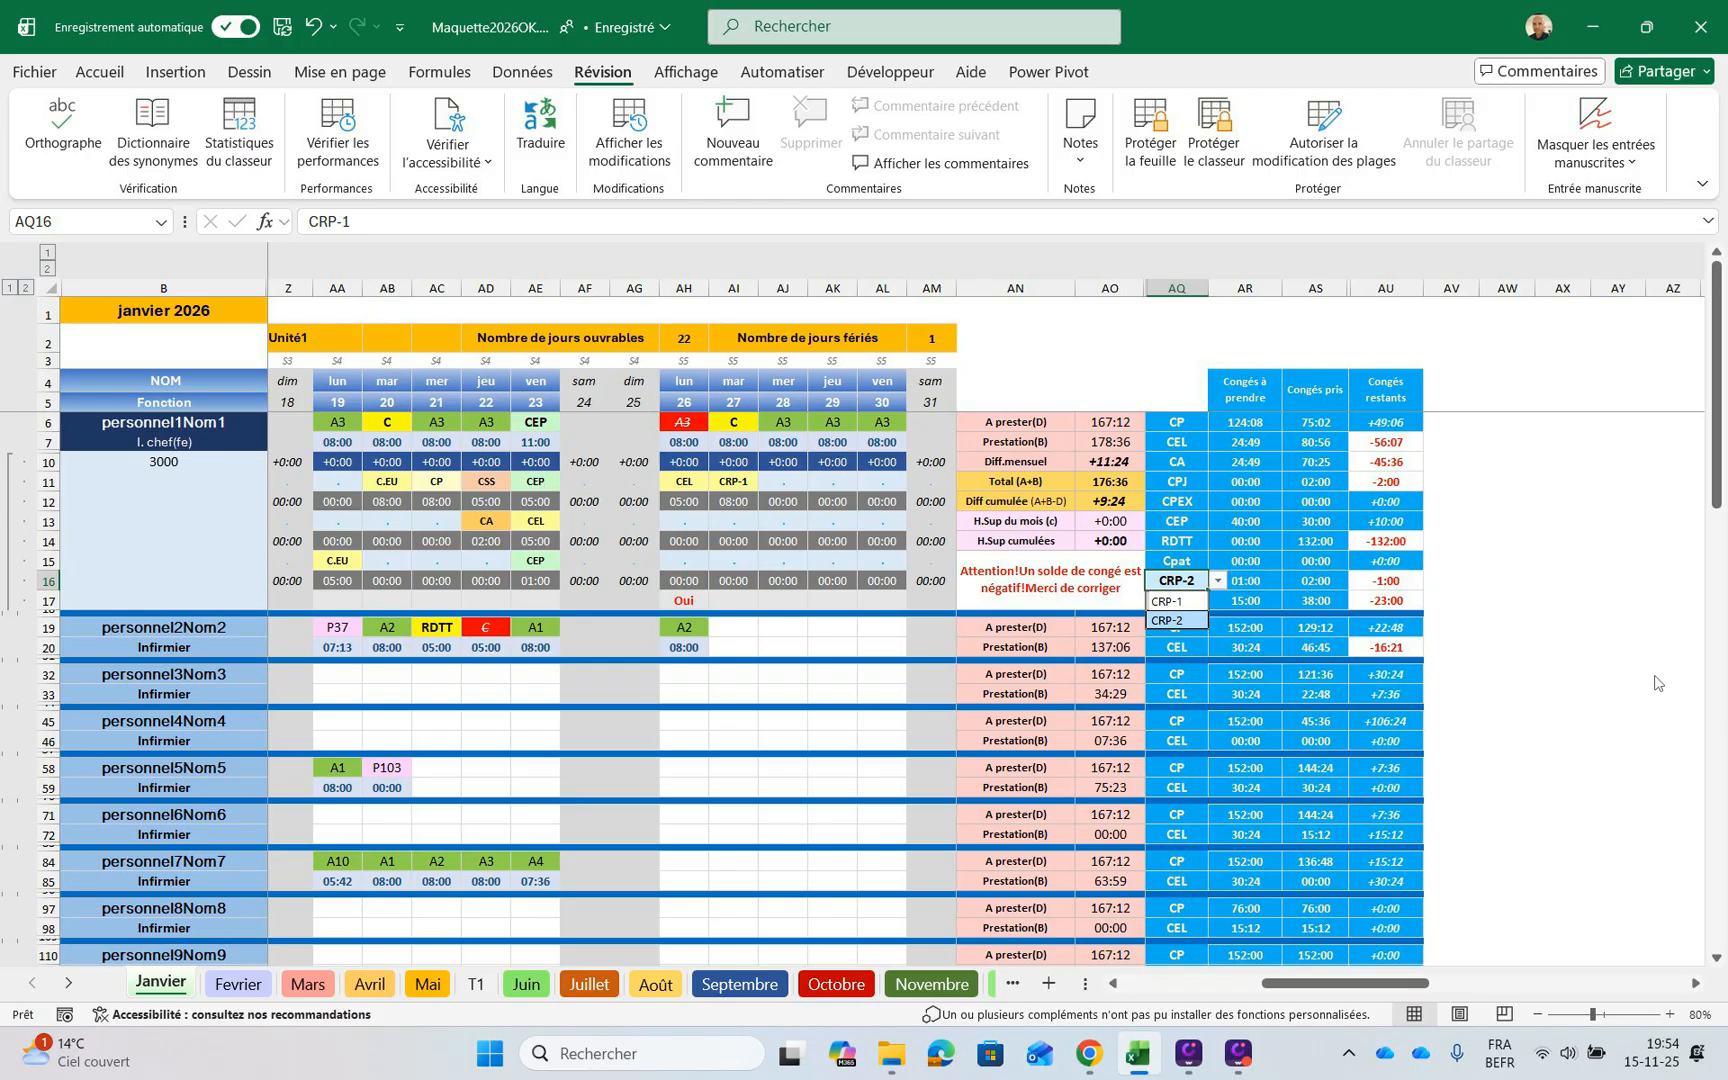
pyautogui.press('Right')
pyautogui.press('Left')
# Try C.EU as the leave type in AQ17, and switch the cell back to CSS
pyautogui.press('Down')
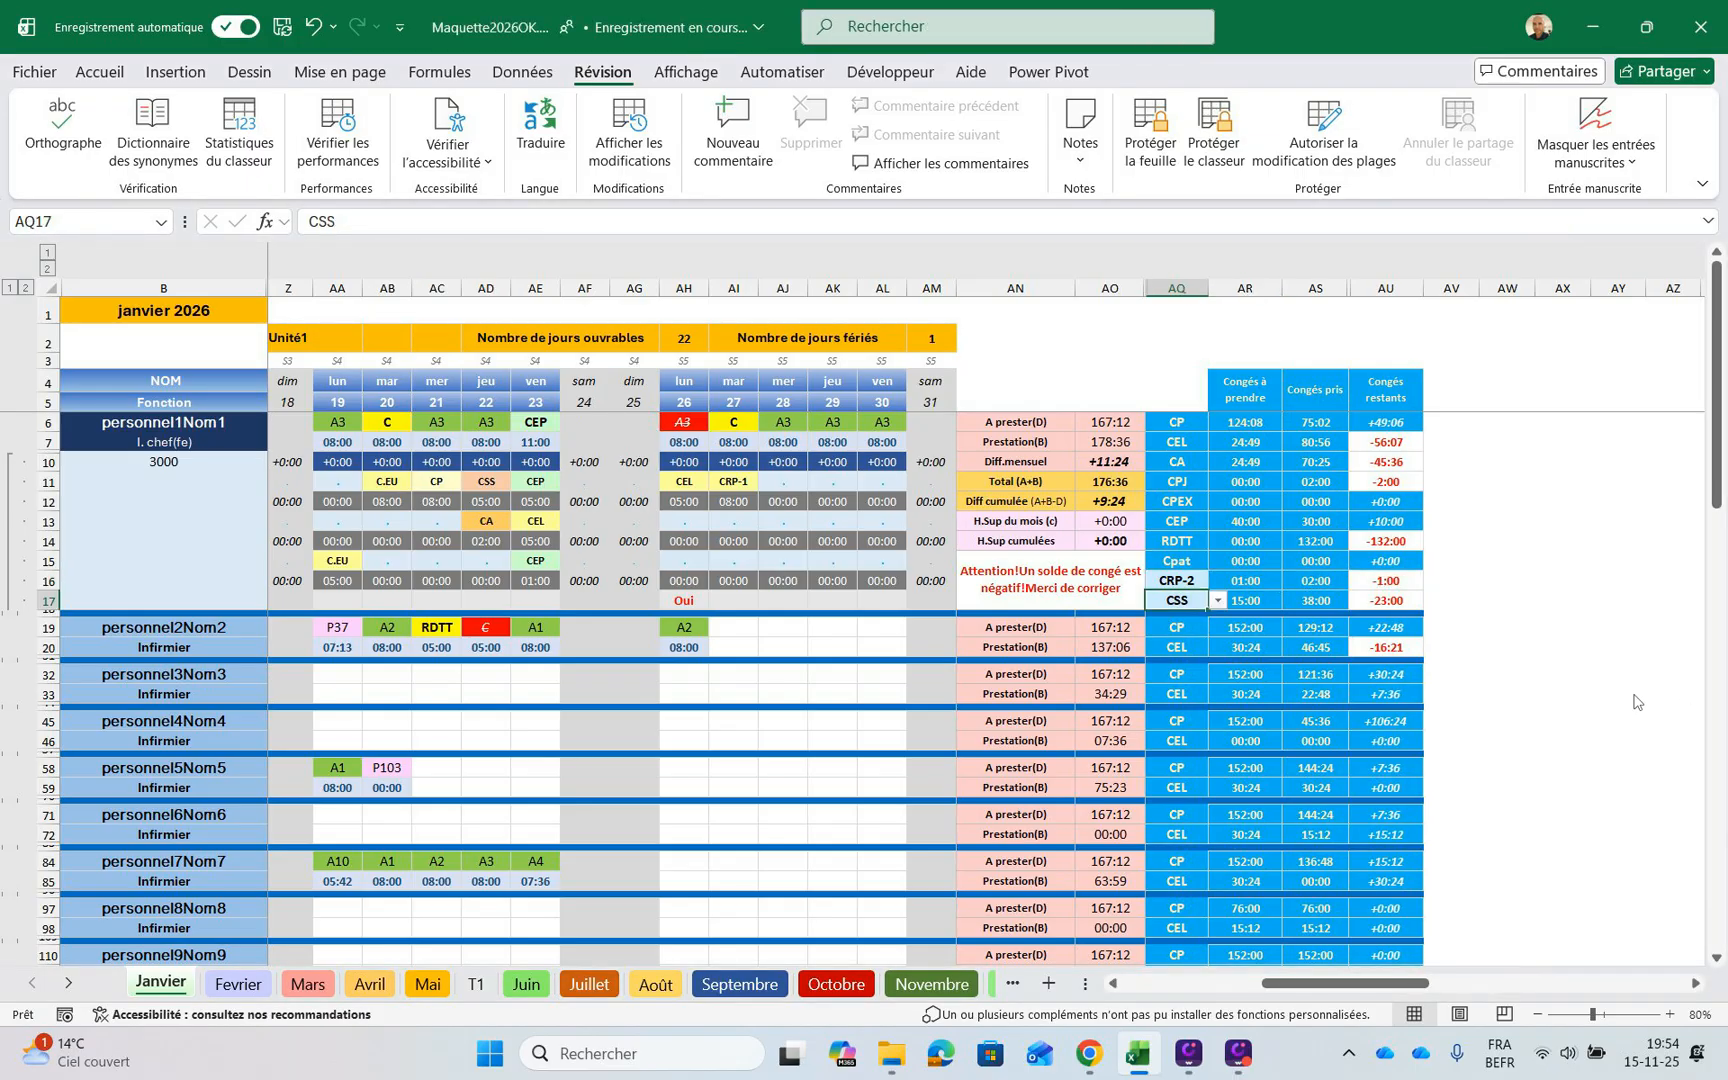
pyautogui.hotkey('alt', 'Down')
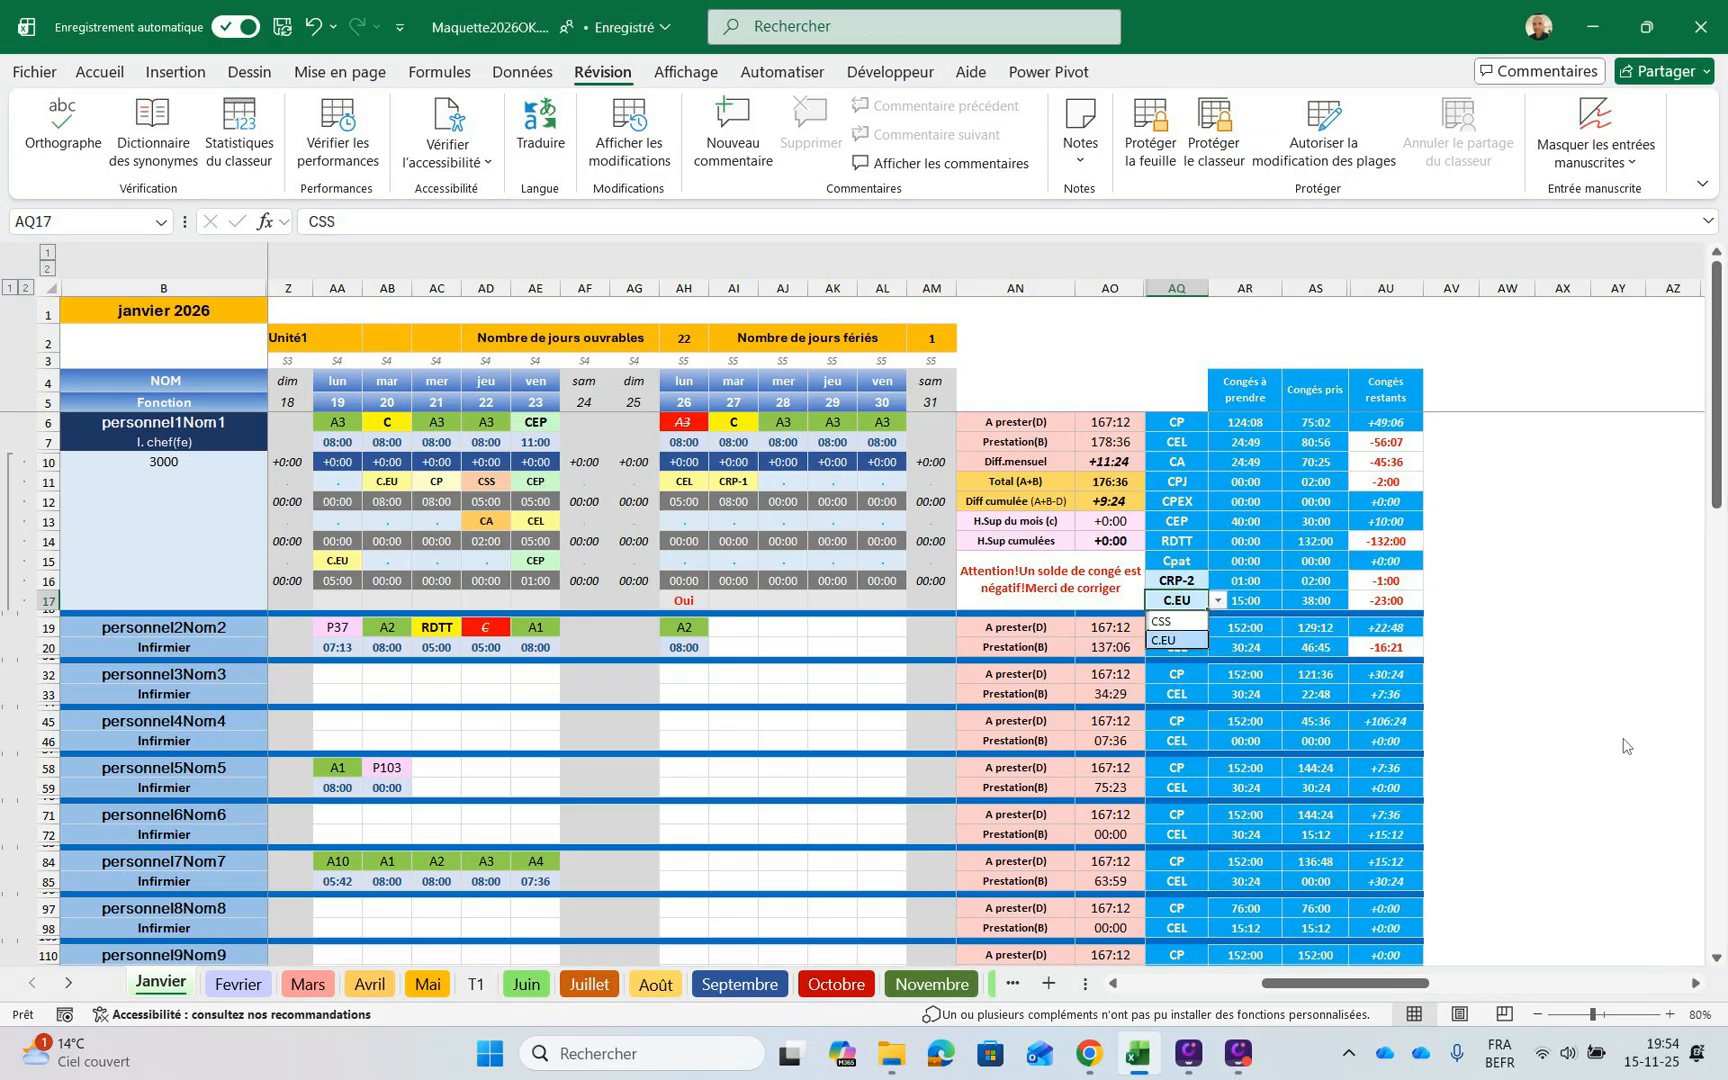
pyautogui.press('Down')
pyautogui.press('Up')
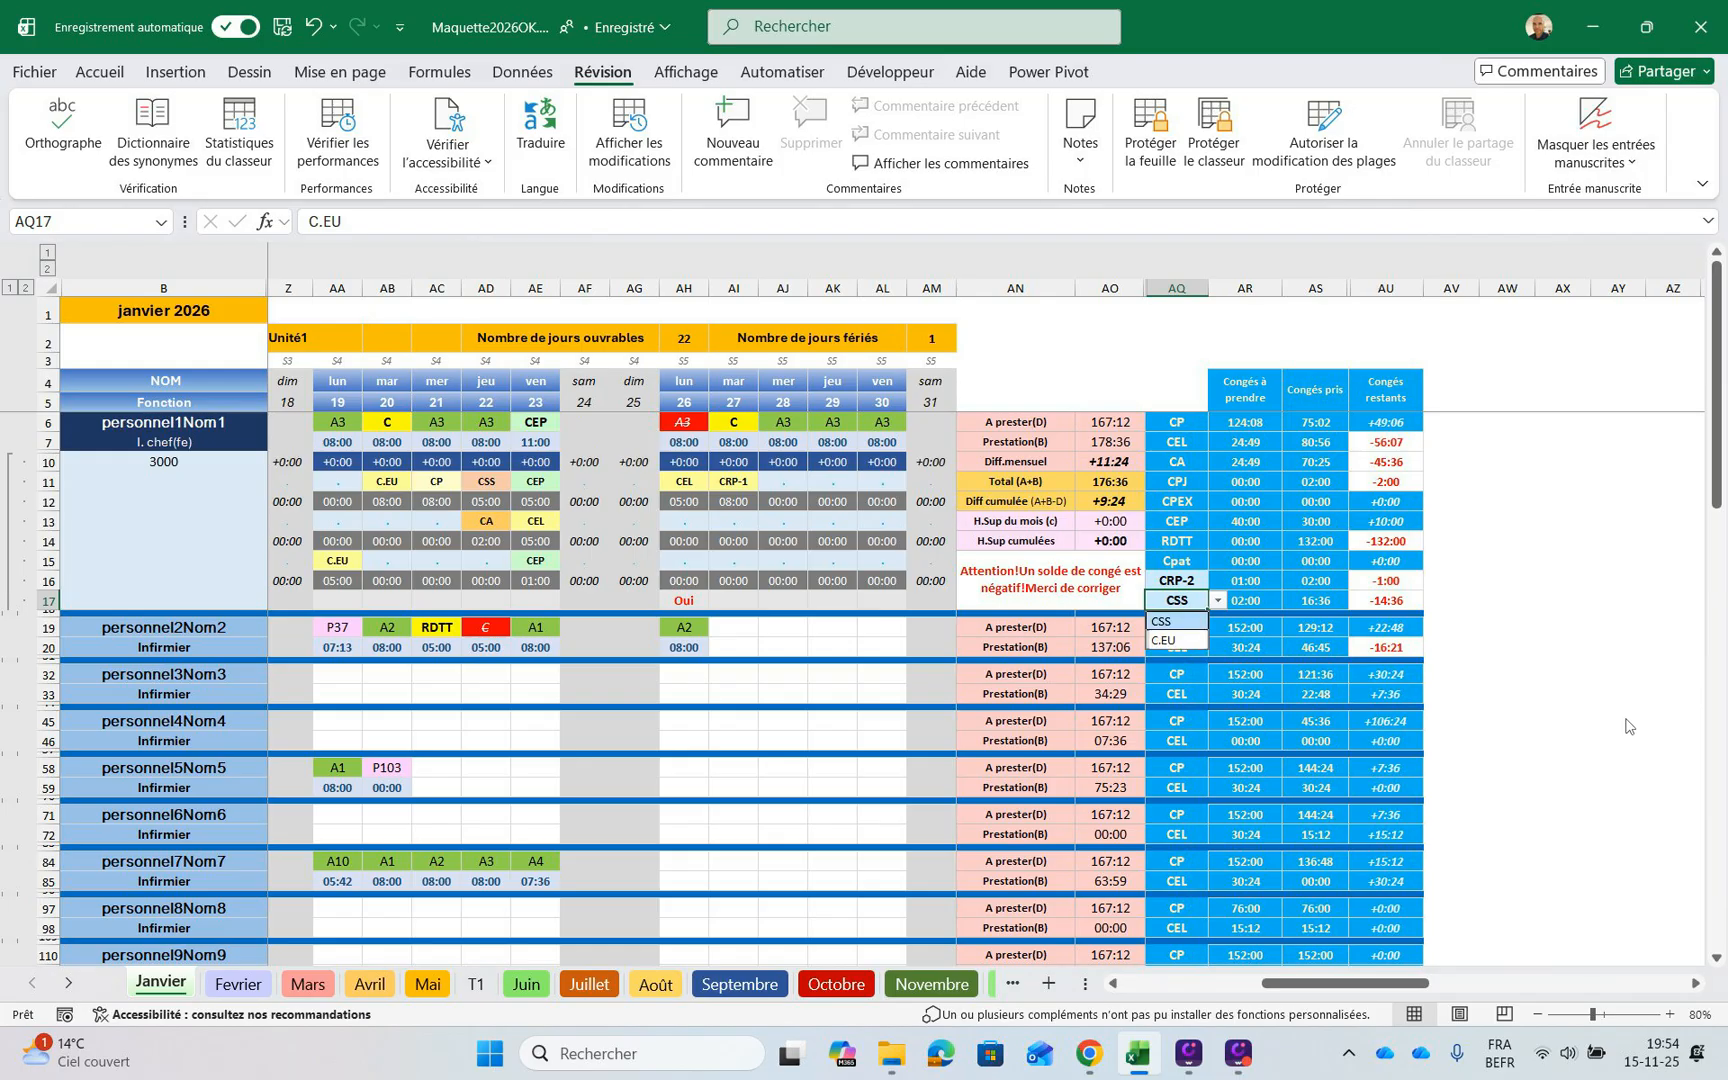
pyautogui.press('Return')
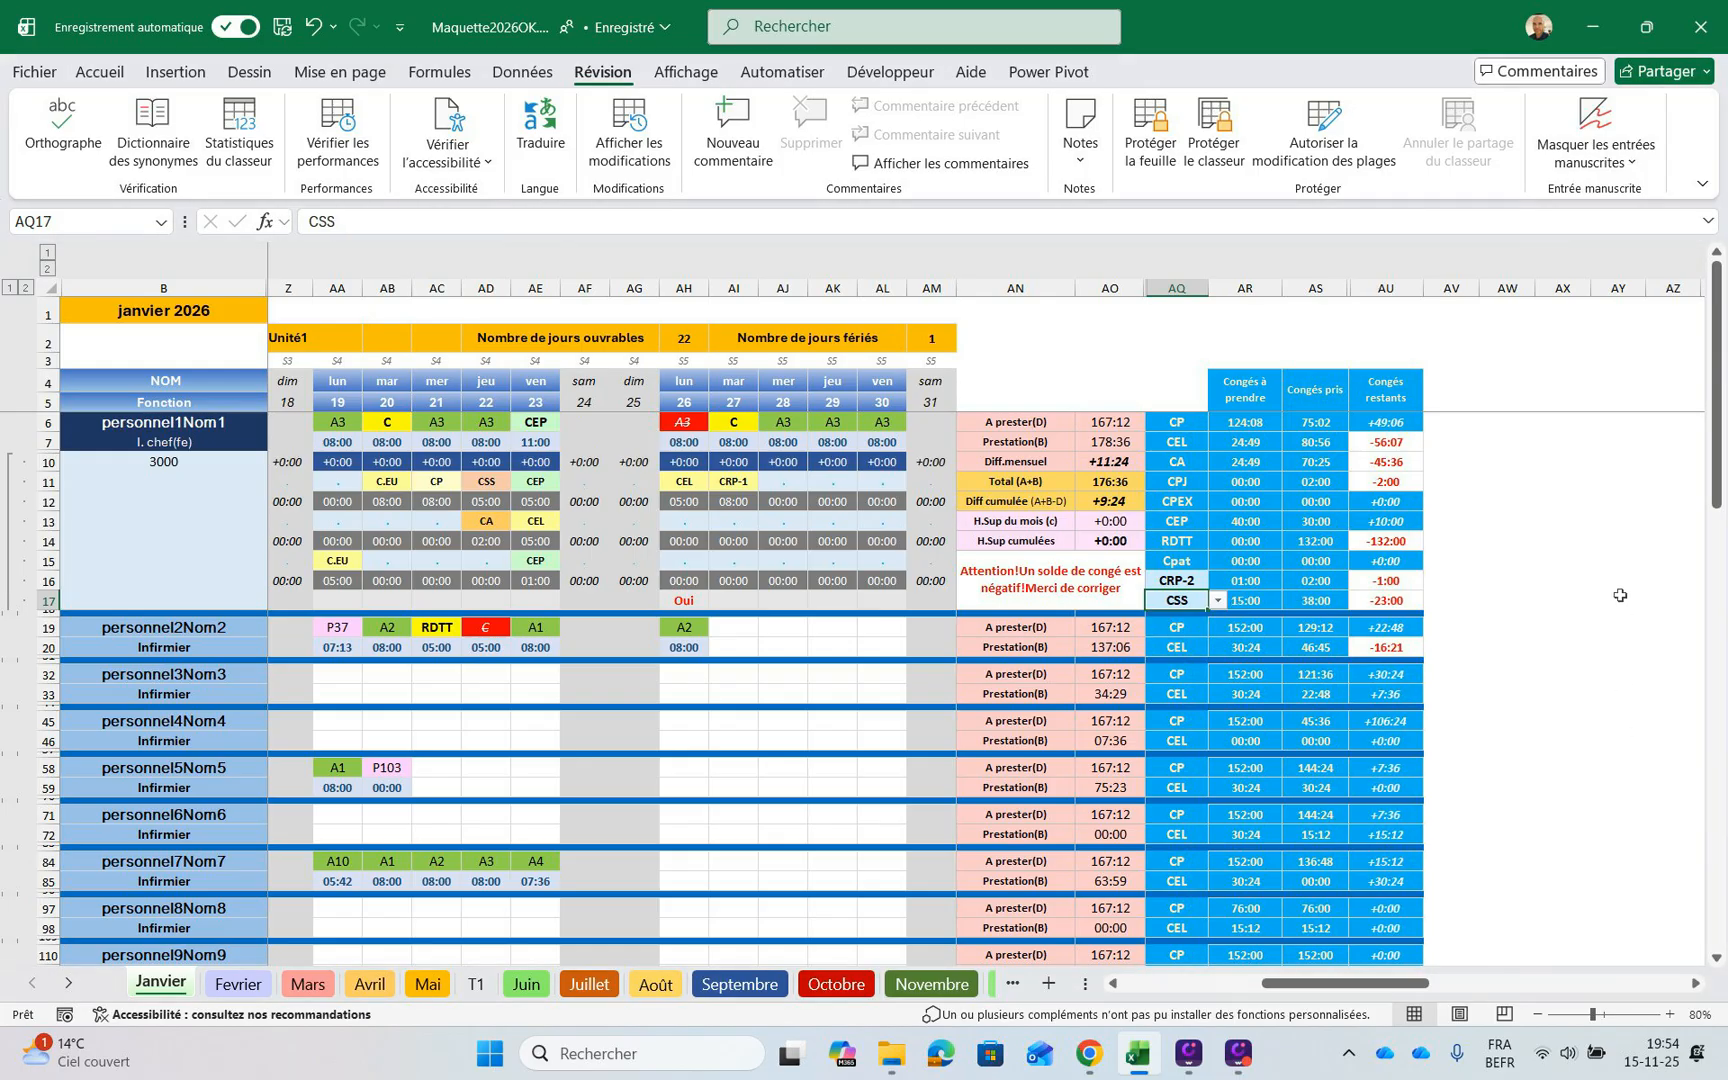
# Review the first staff member's remaining, taken and available leave for CEL, CA and CPJ in columns AU, AS and AR
pyautogui.press('Up')
pyautogui.press('Up')
pyautogui.press('Up')
pyautogui.press('Up')
pyautogui.press('Up')
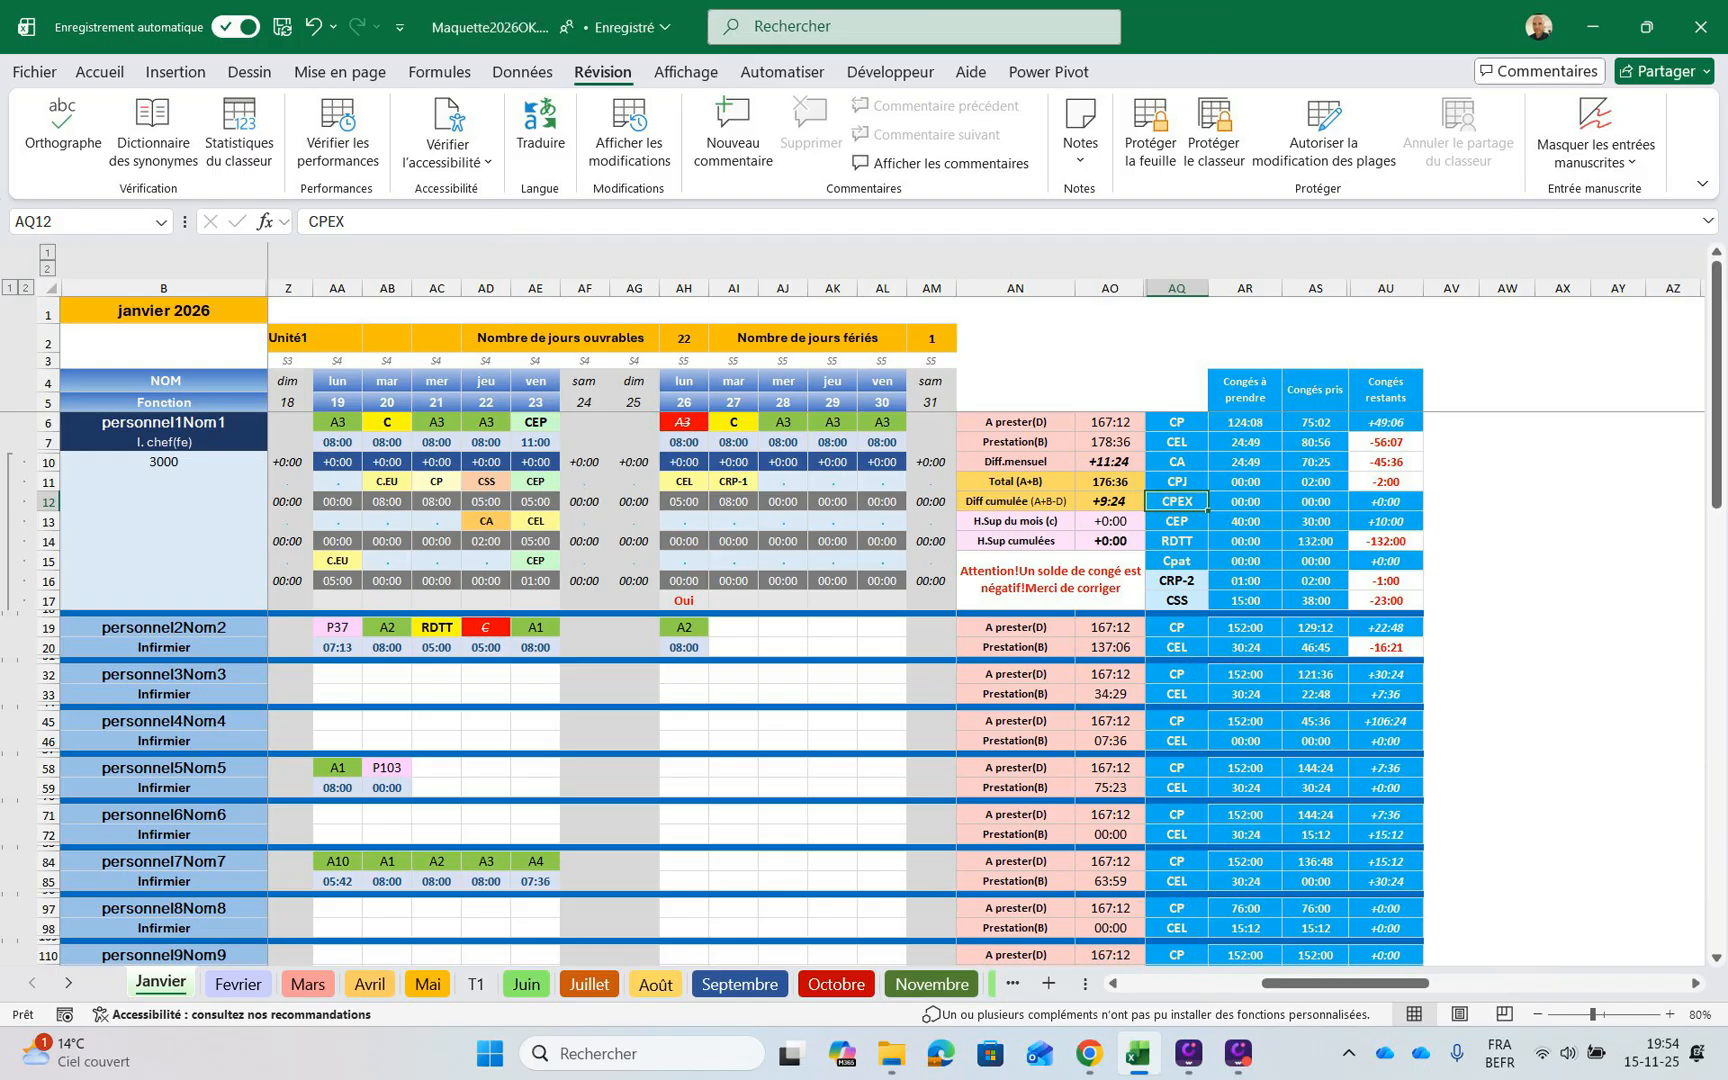
pyautogui.click(1386, 462)
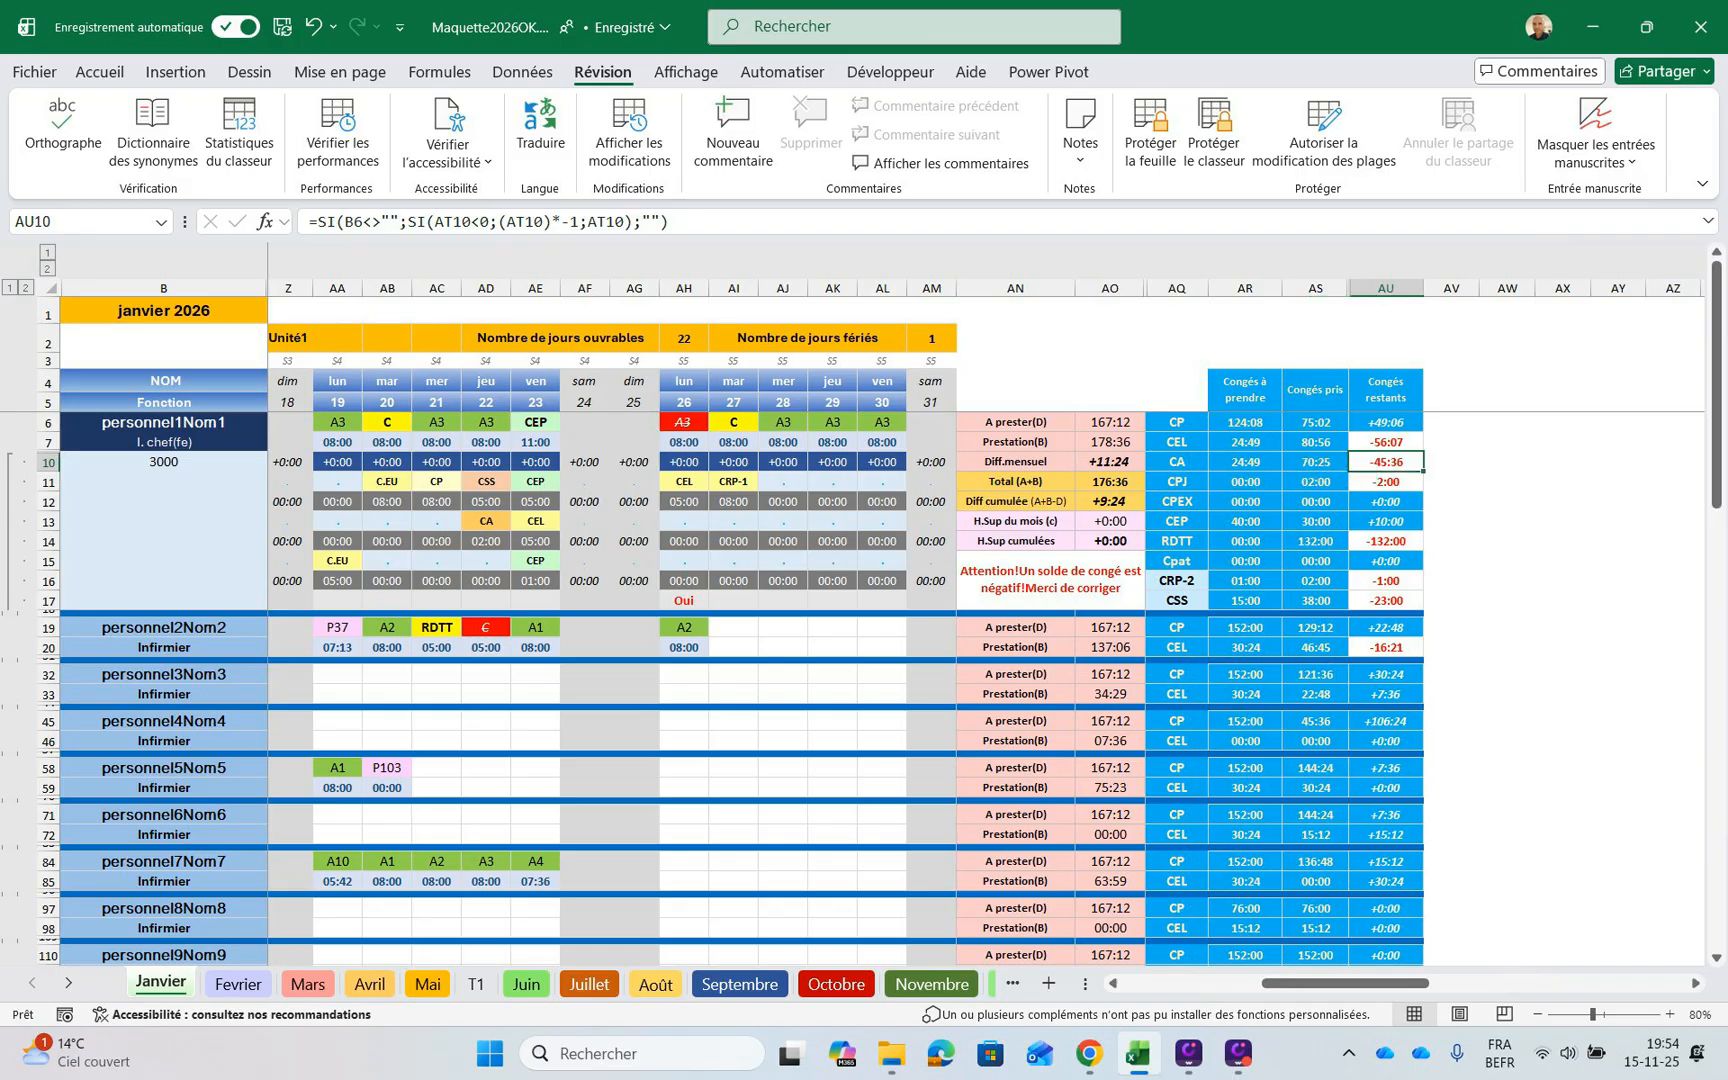
pyautogui.click(1386, 442)
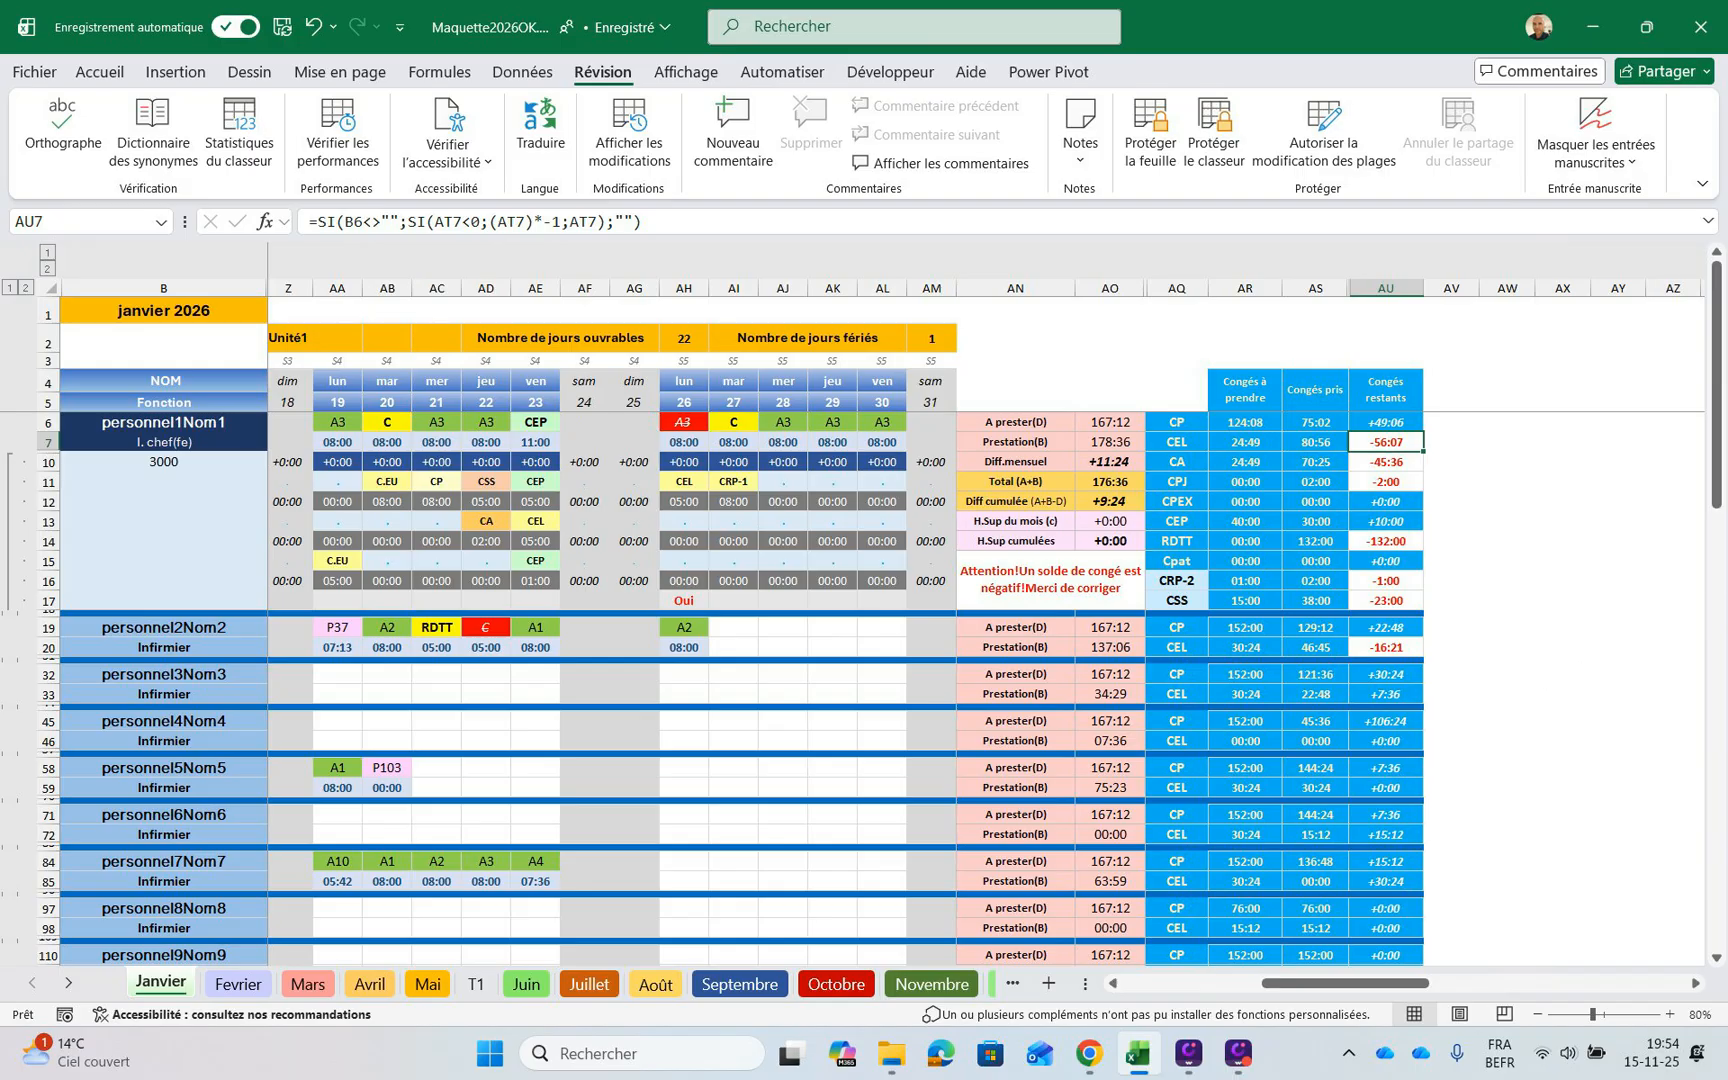
pyautogui.click(1316, 442)
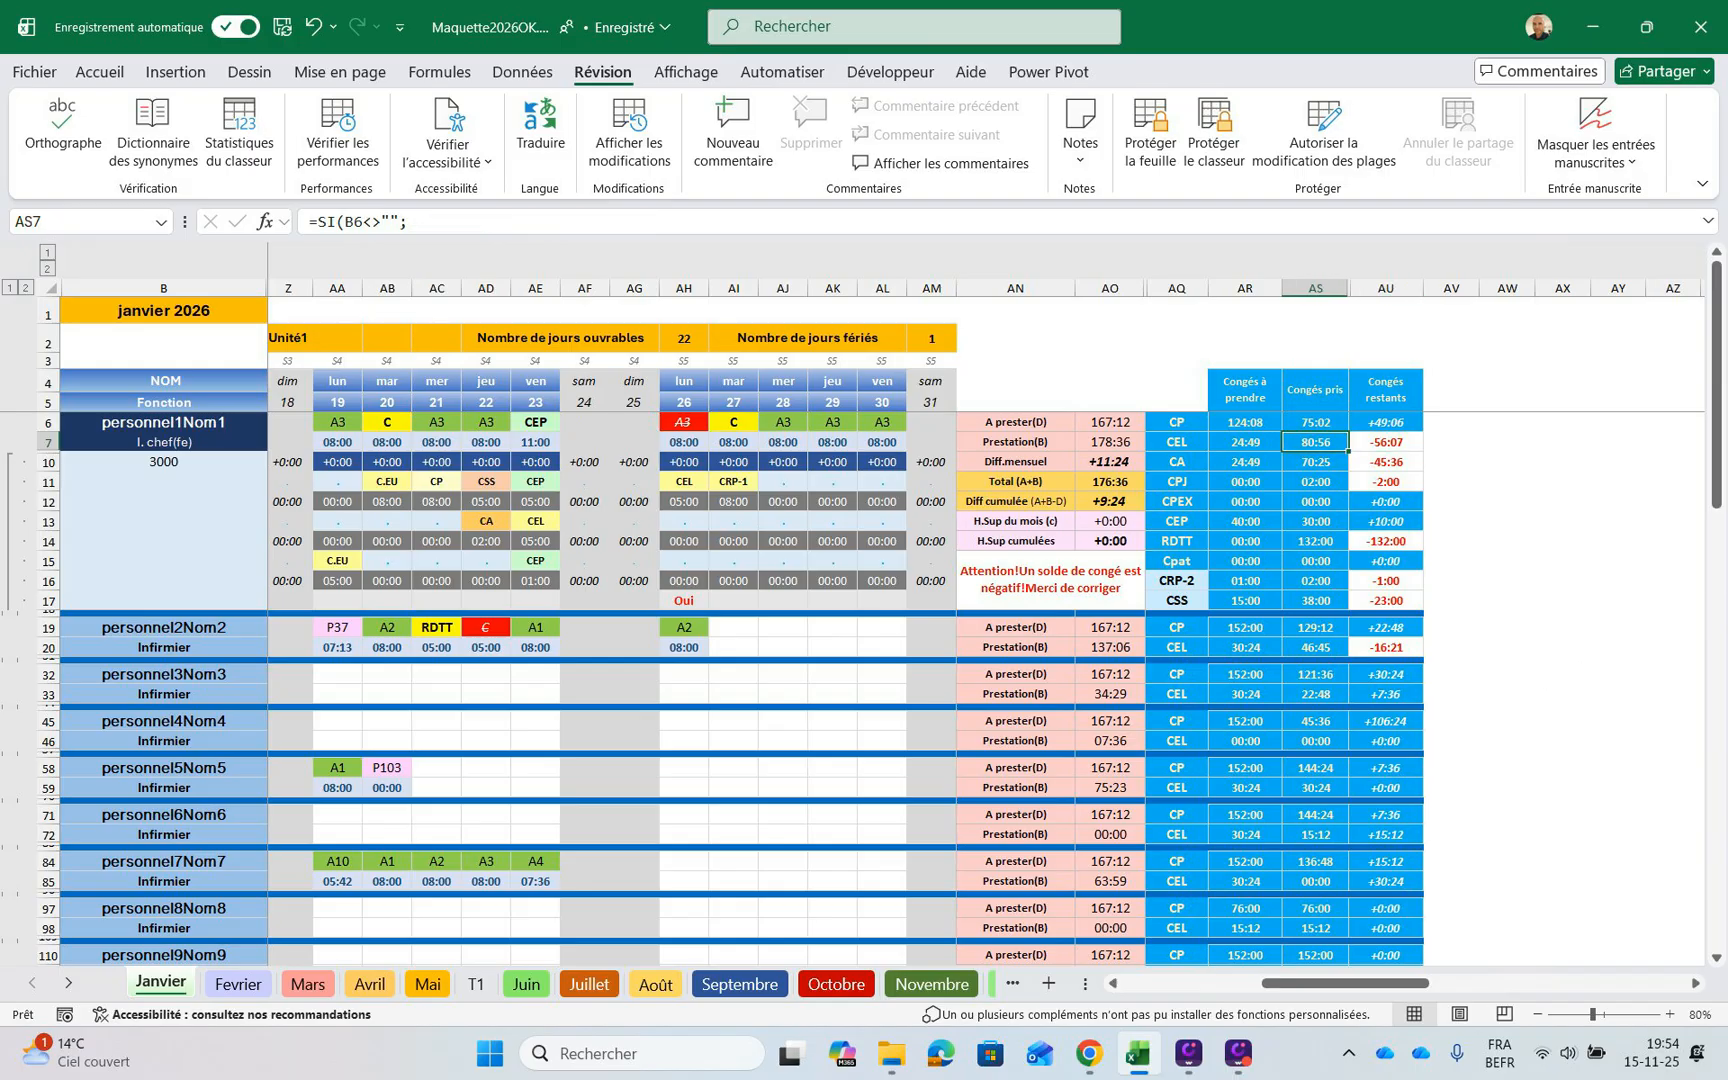
pyautogui.press('Down')
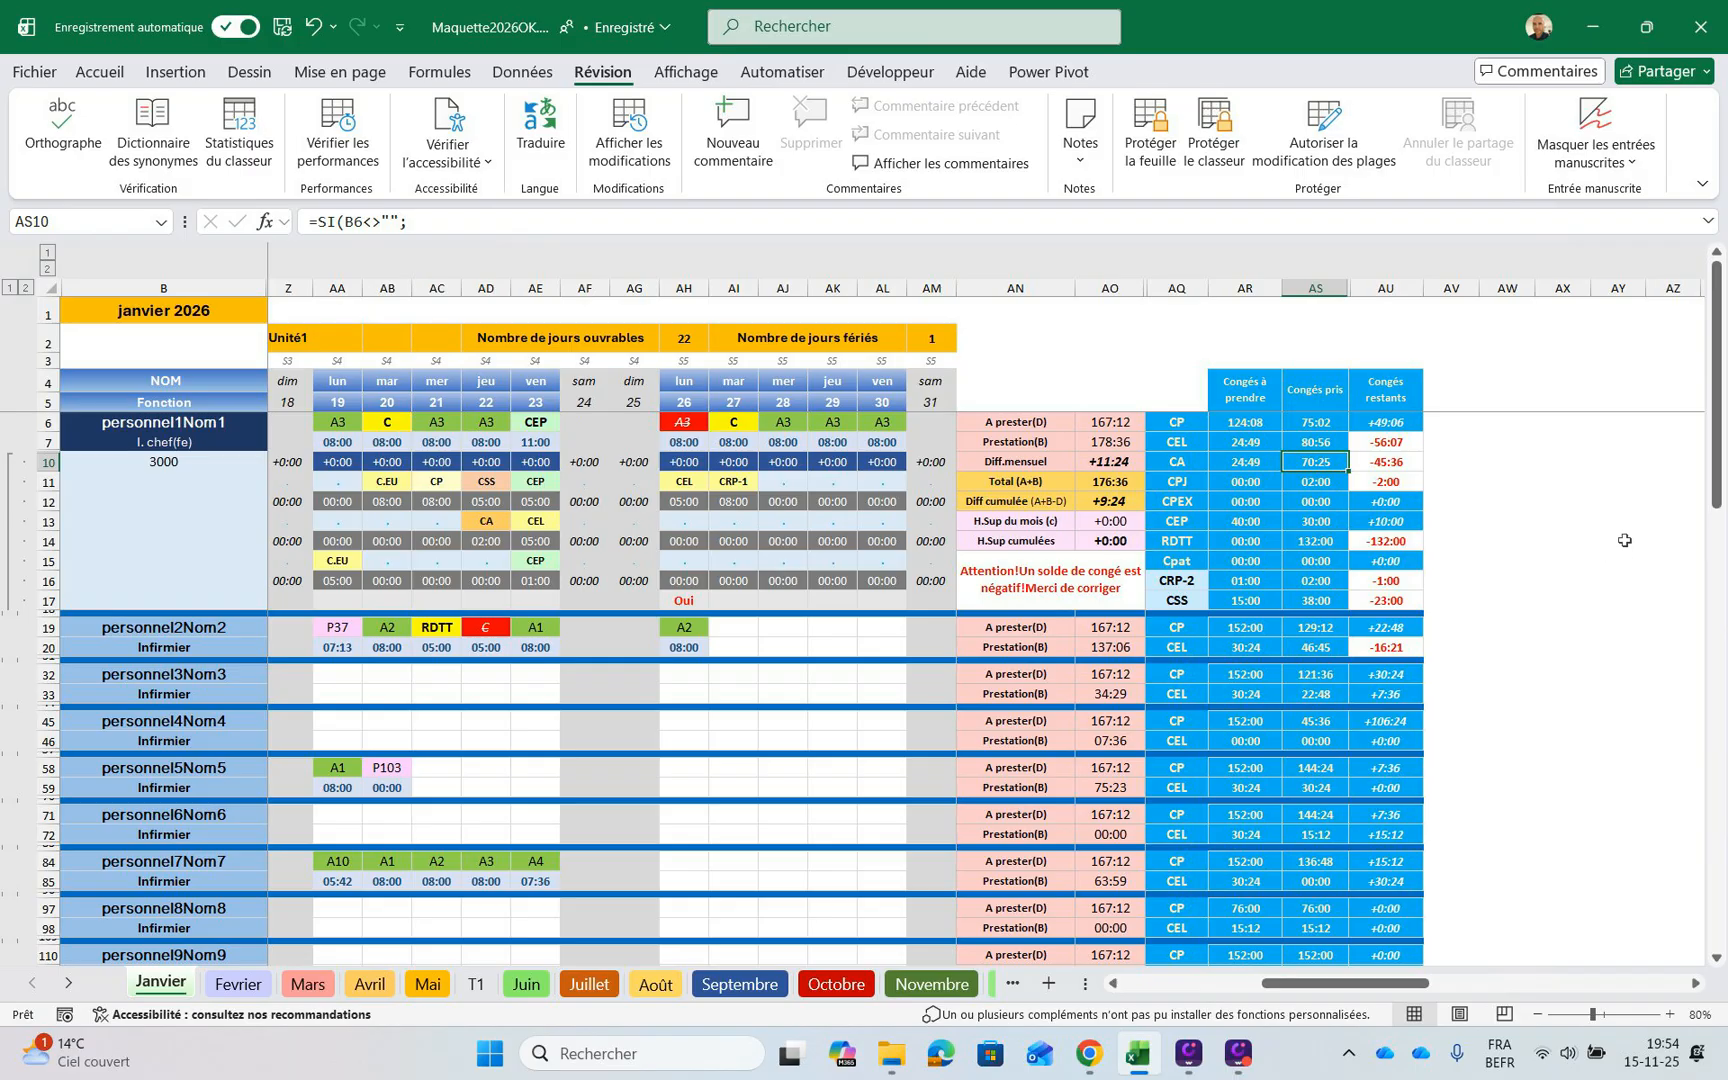
pyautogui.click(1386, 482)
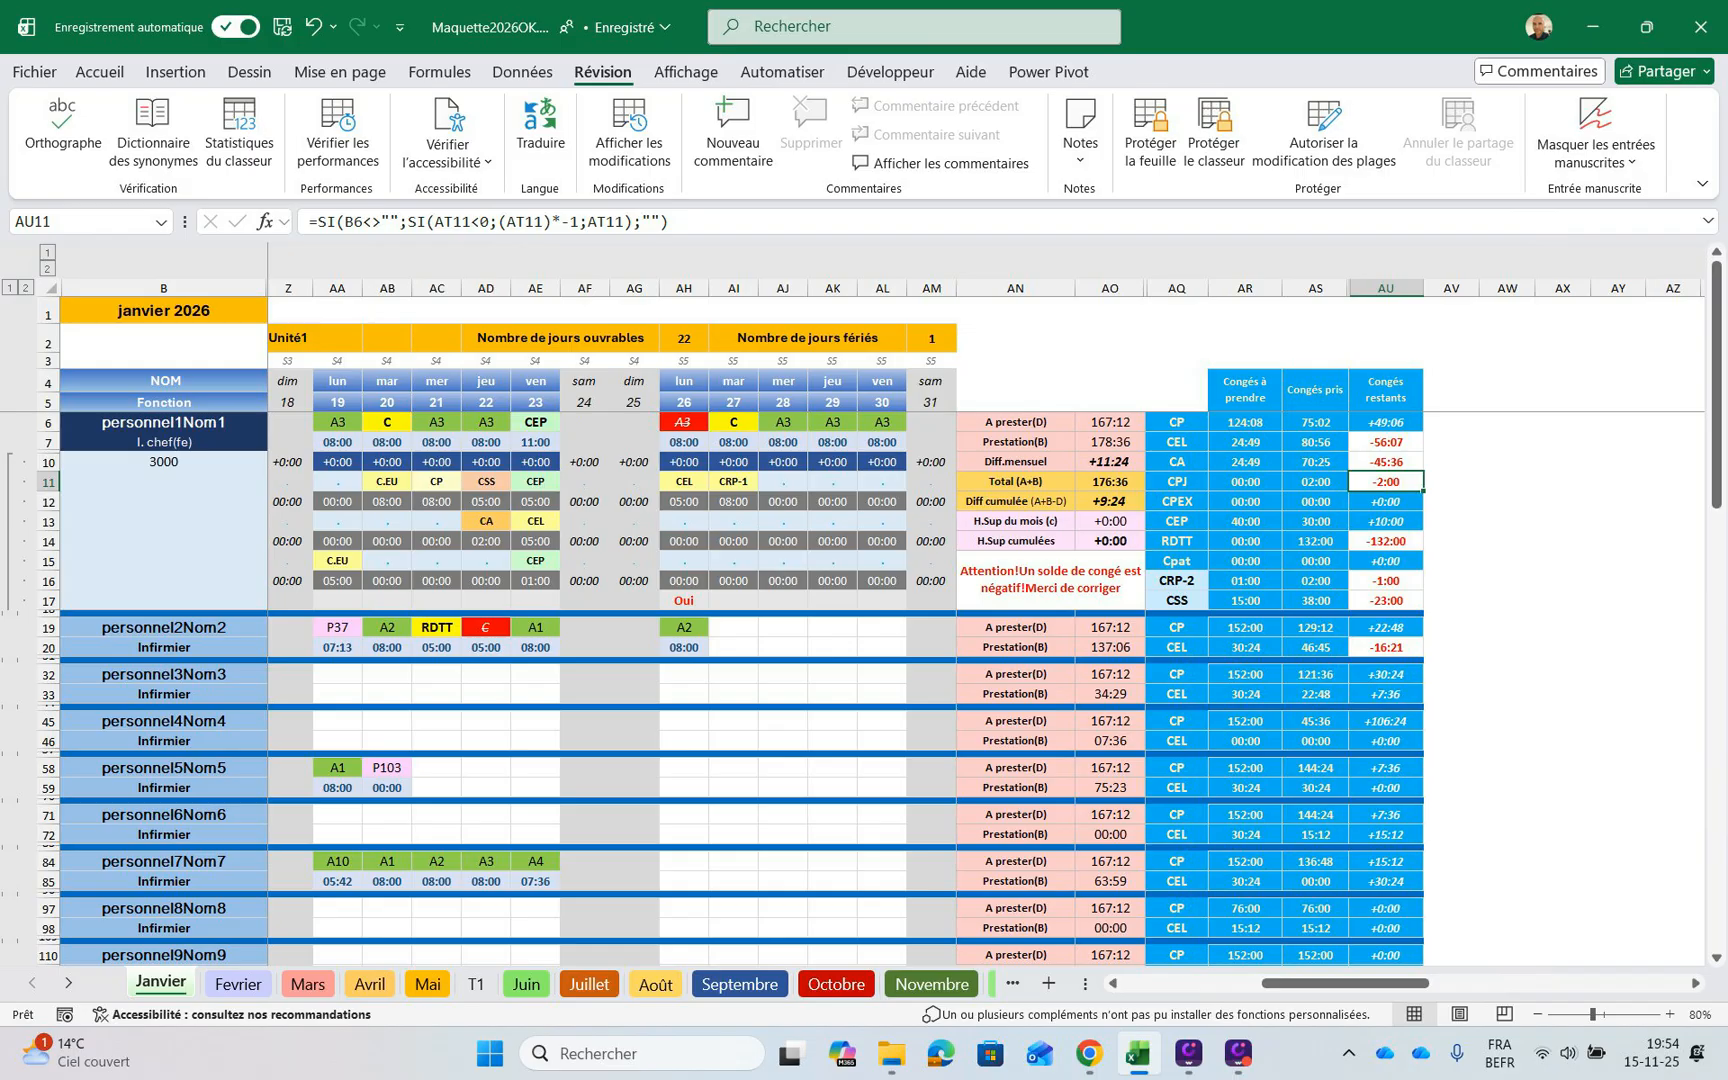
pyautogui.click(1316, 482)
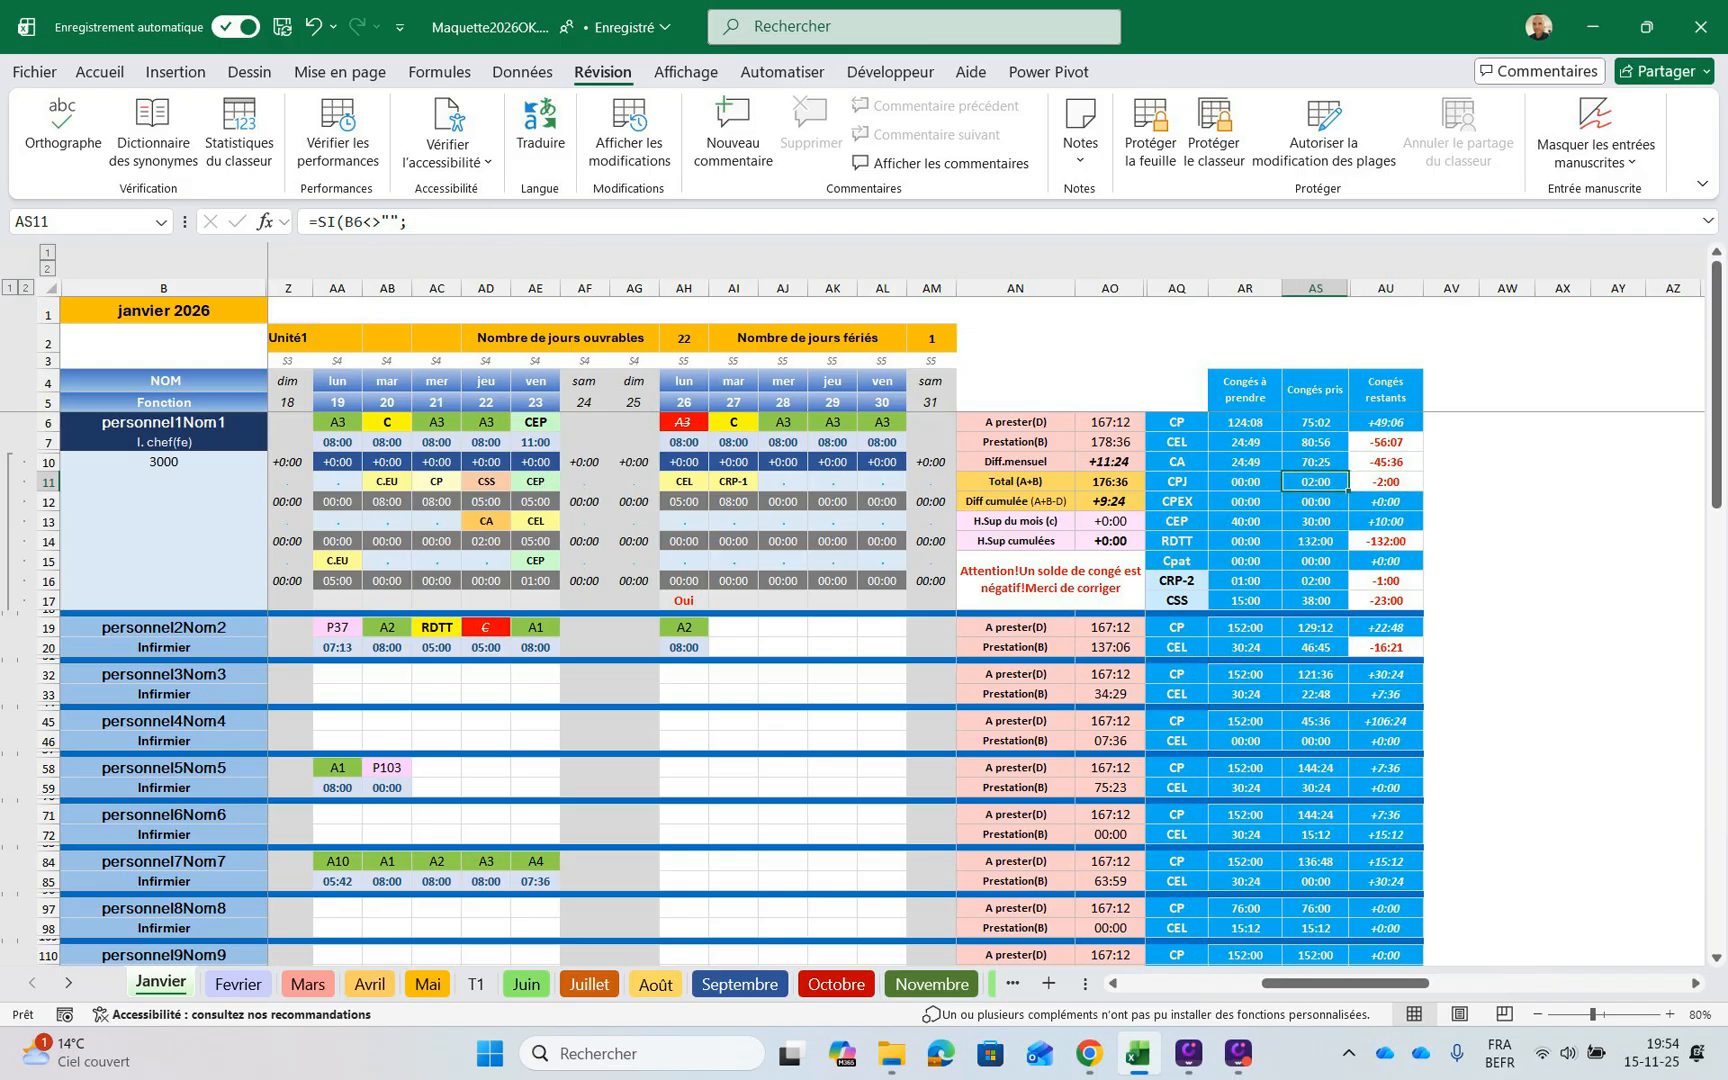
pyautogui.press('Left')
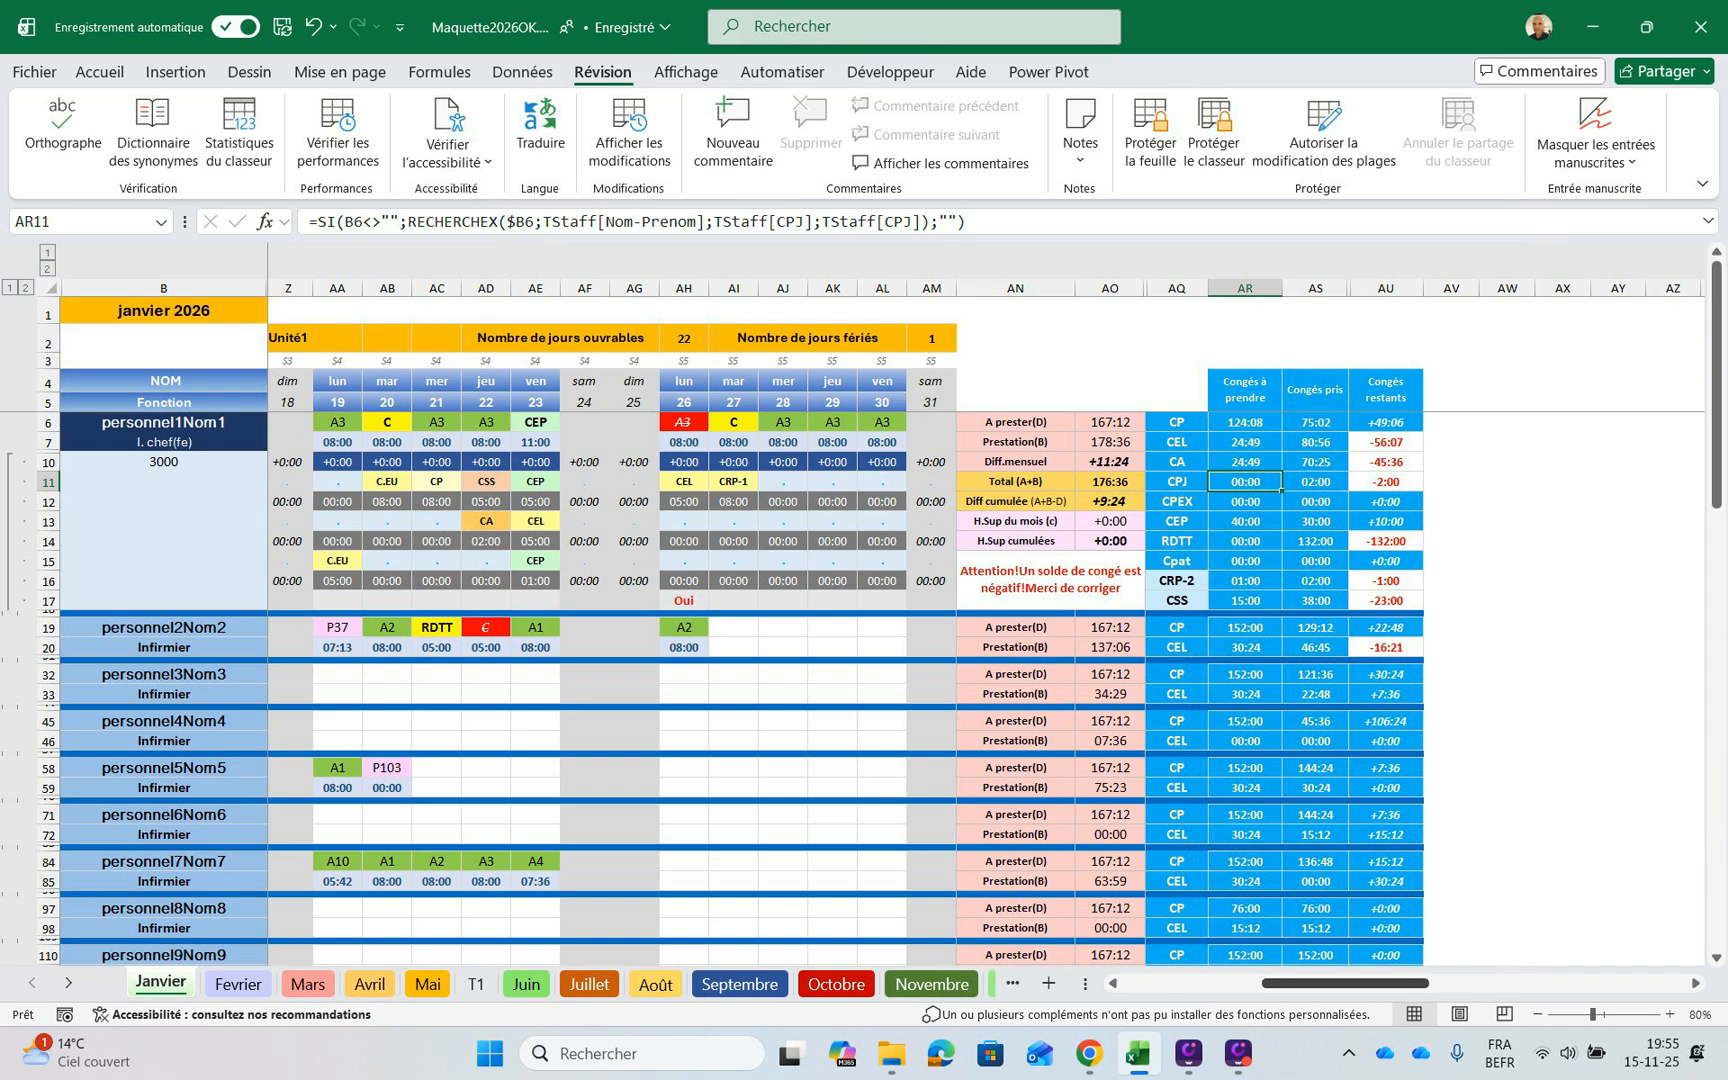
# Compare the January shifts and leave entries with the hours totals and leave balances at the end of the sheet
pyautogui.moveTo(1345, 983); pyautogui.dragTo(1248, 983)
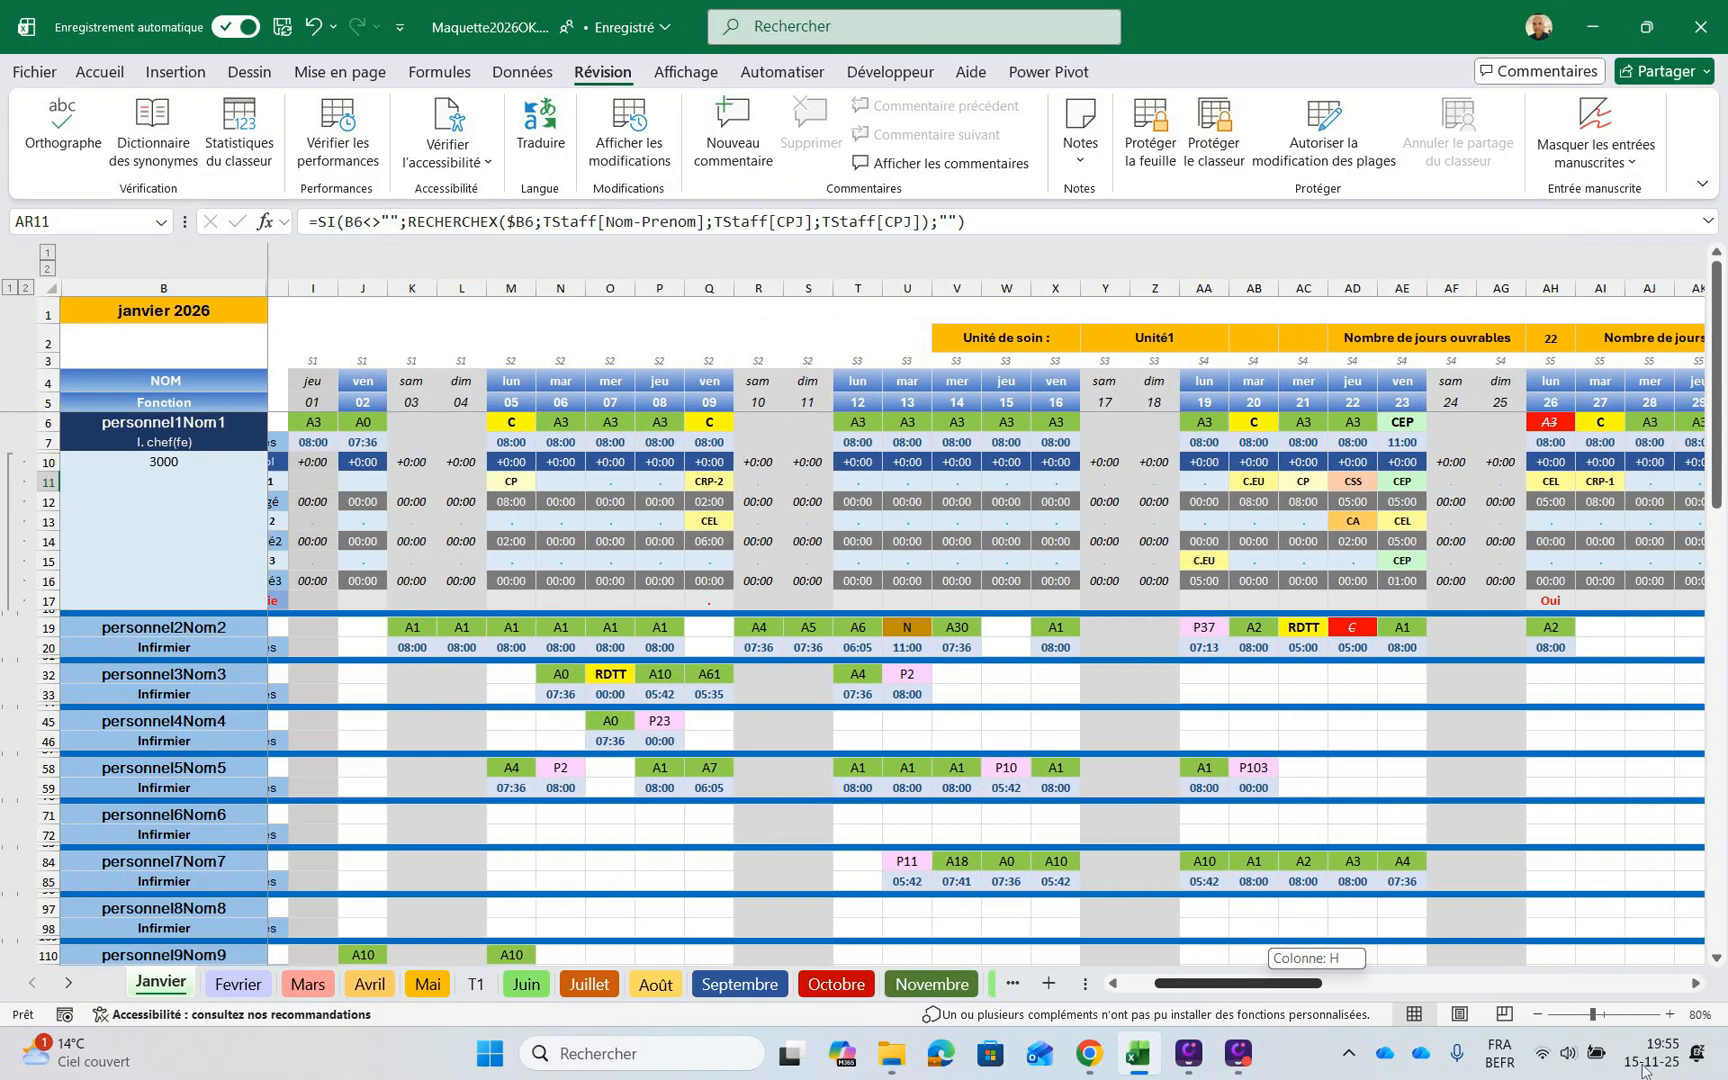
pyautogui.moveTo(1645, 1070); pyautogui.dragTo(1645, 1062)
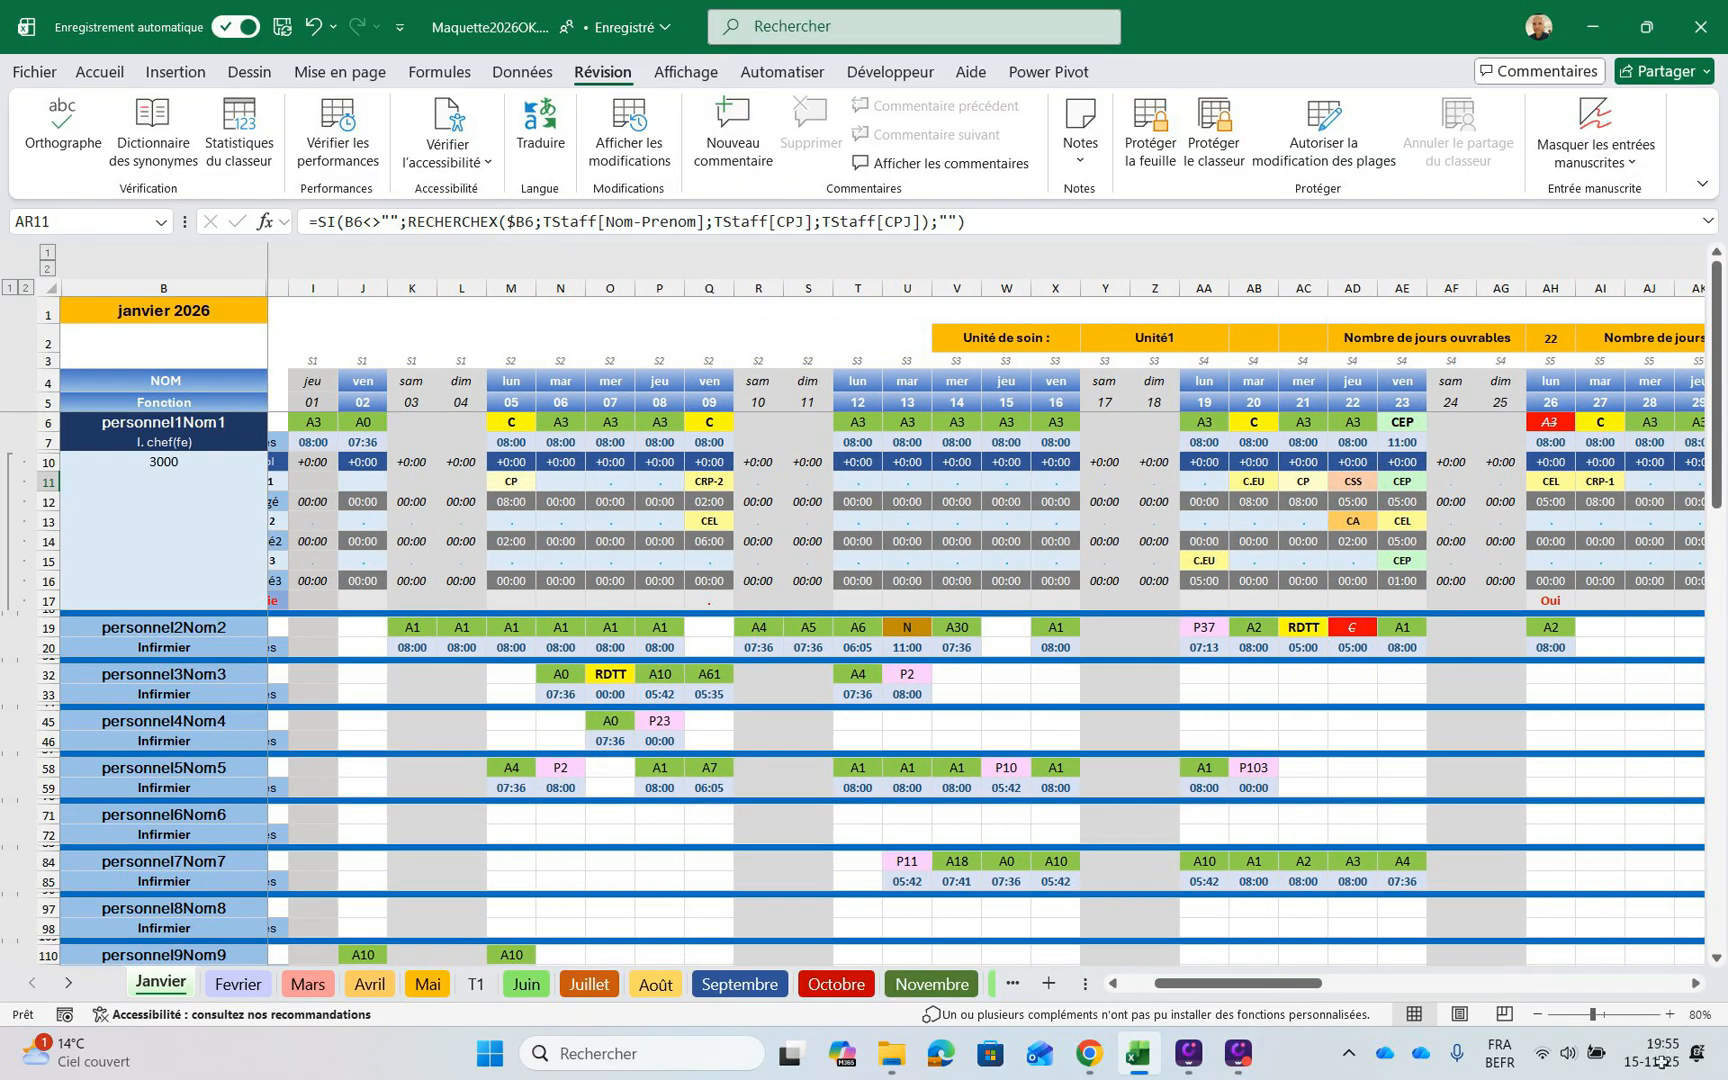
pyautogui.moveTo(1195, 983); pyautogui.dragTo(1280, 983)
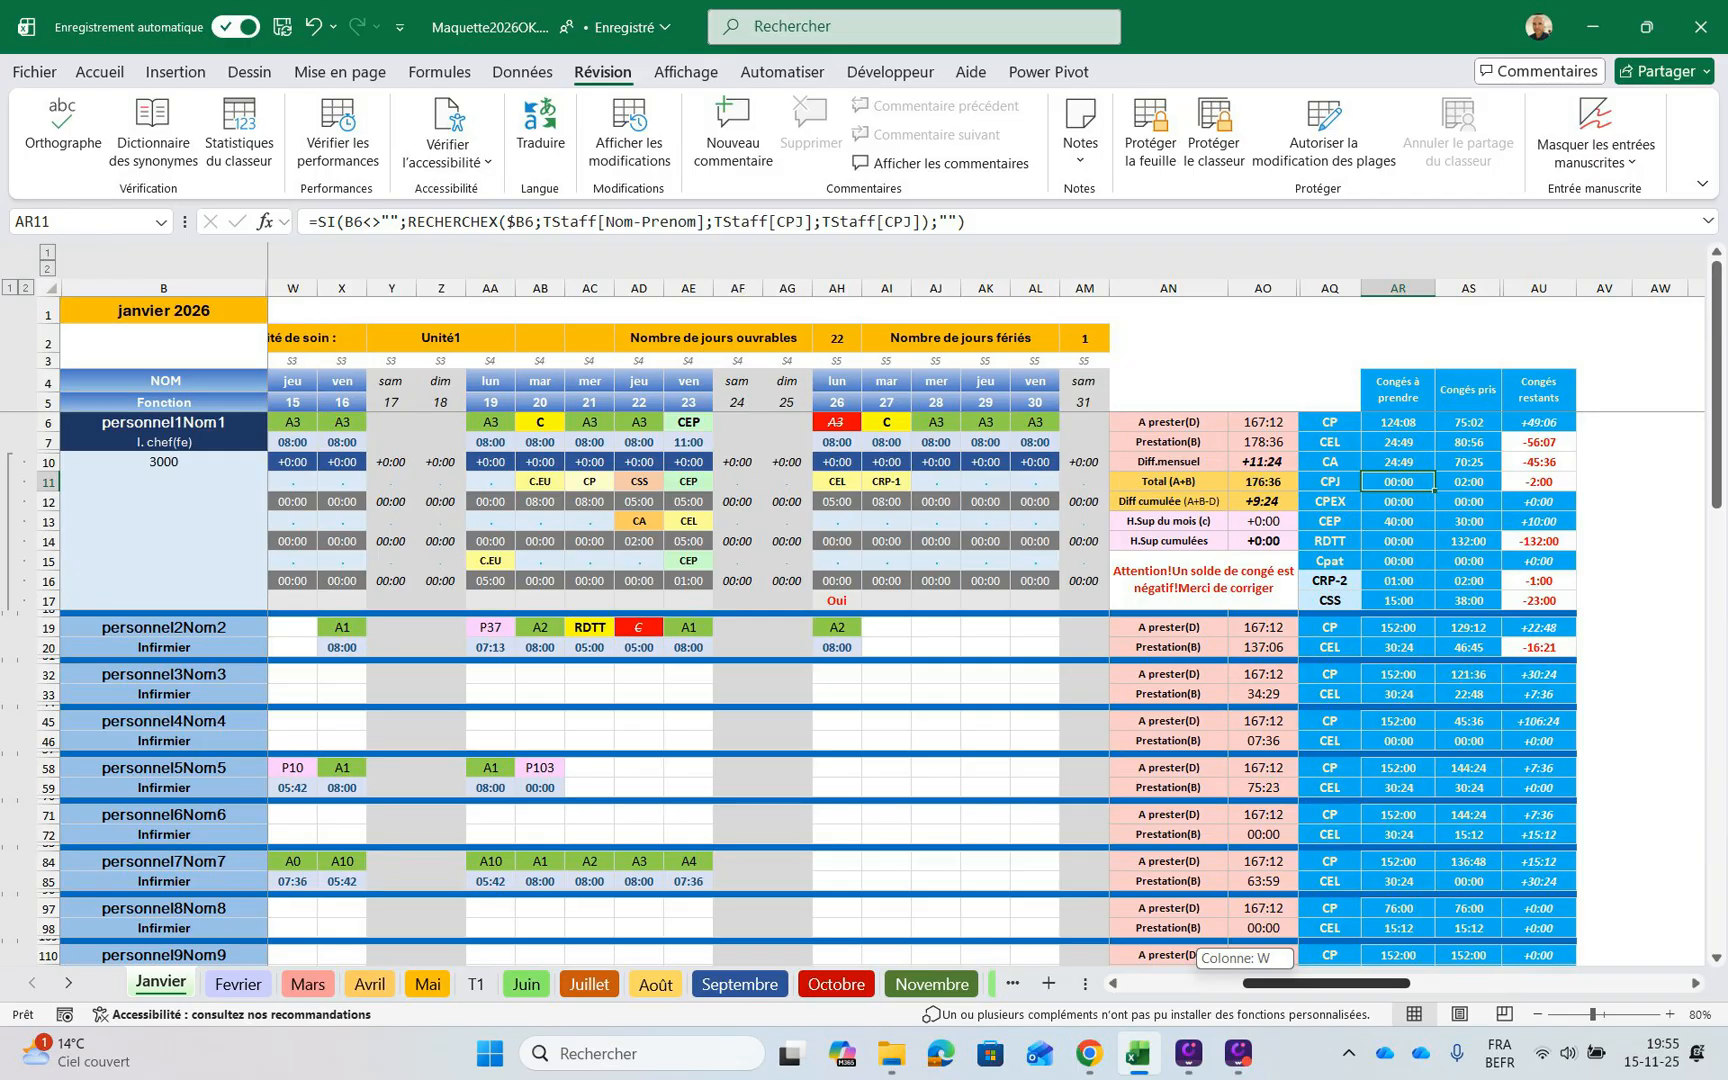
pyautogui.moveTo(1280, 983); pyautogui.dragTo(1270, 983)
pyautogui.moveTo(1296, 983); pyautogui.dragTo(1205, 983)
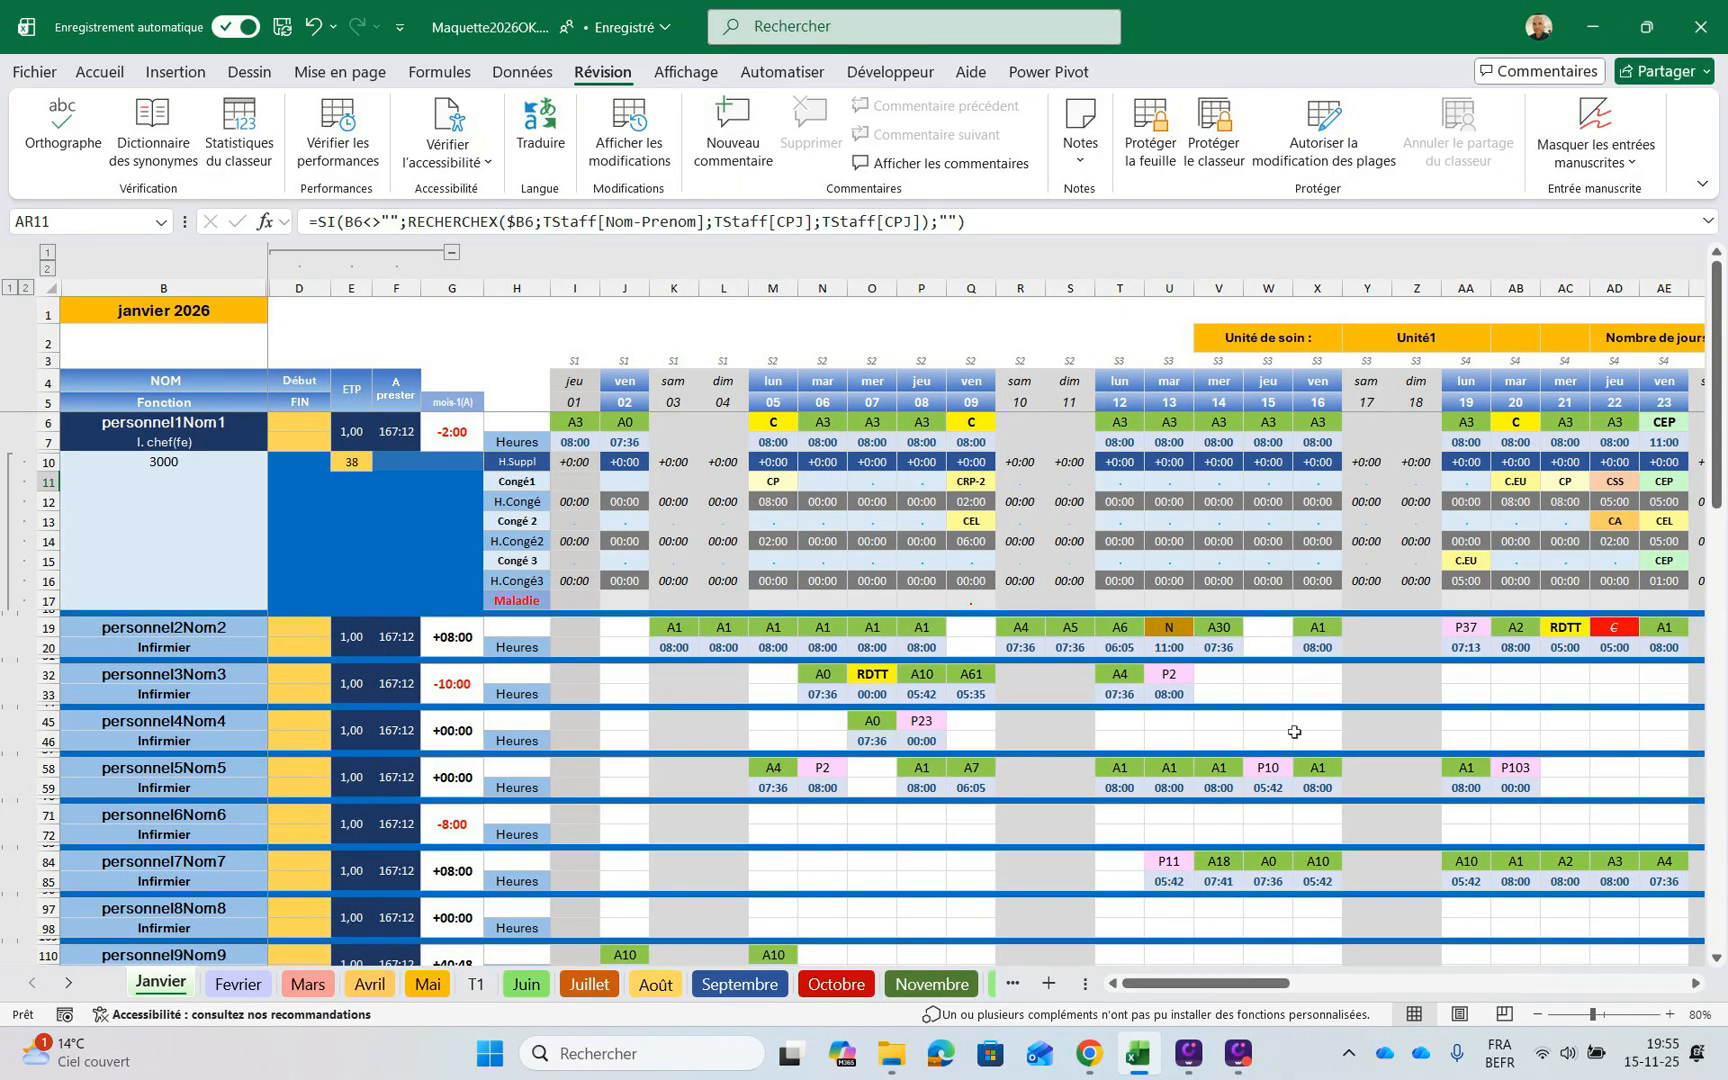
pyautogui.scroll(-1, 1340, 771)
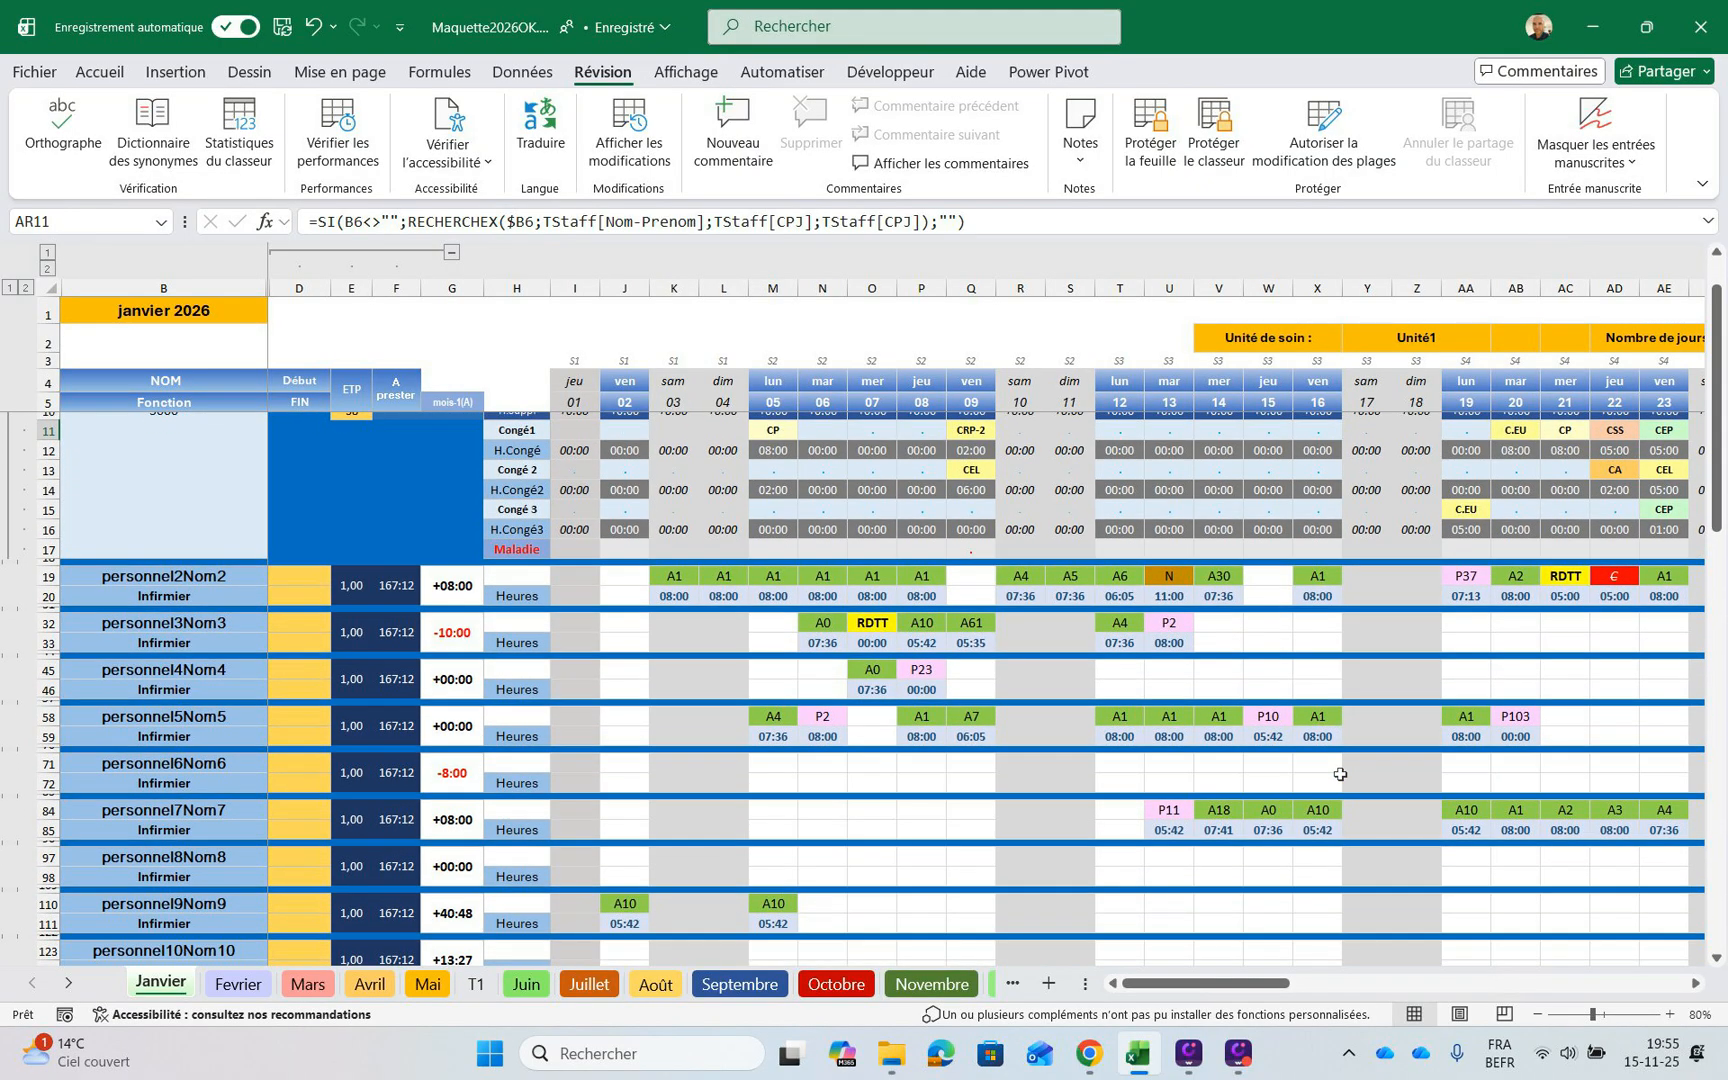
pyautogui.scroll(1, 1340, 773)
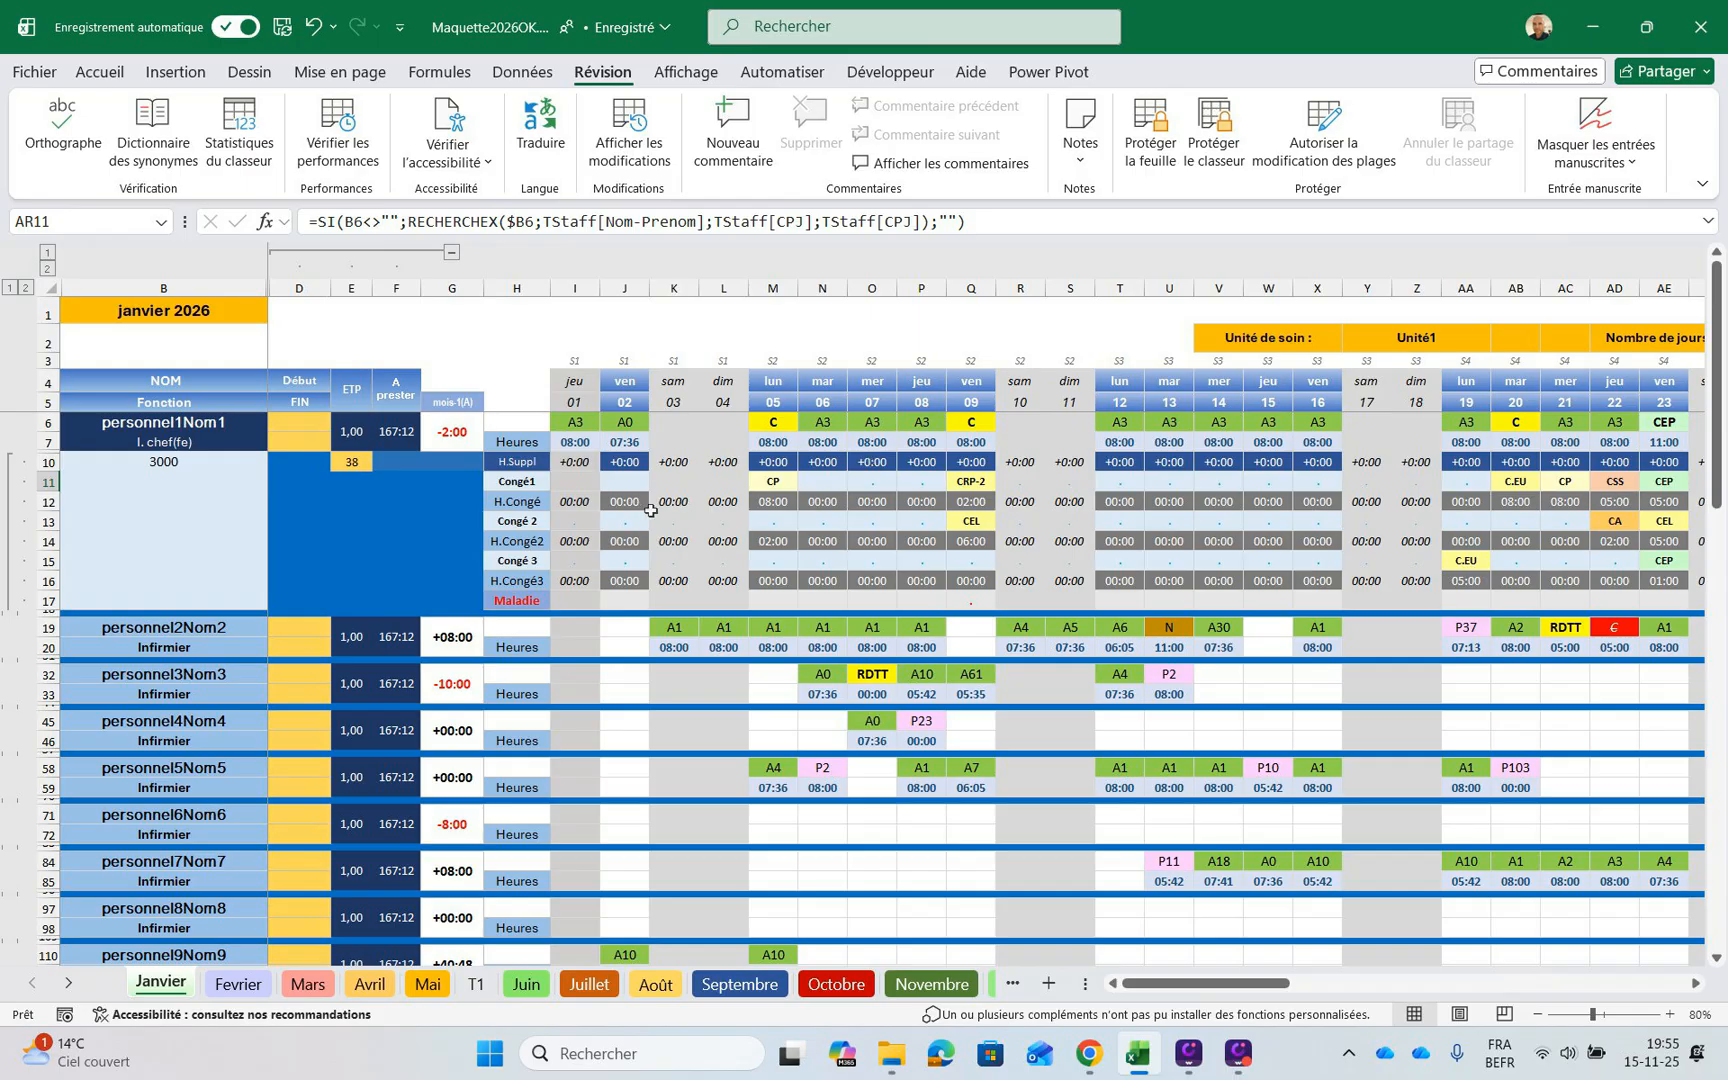
# Set the first staff member's shift code for Tuesday 6 January in N6 to C
pyautogui.hotkey('ctrl', 'Home')
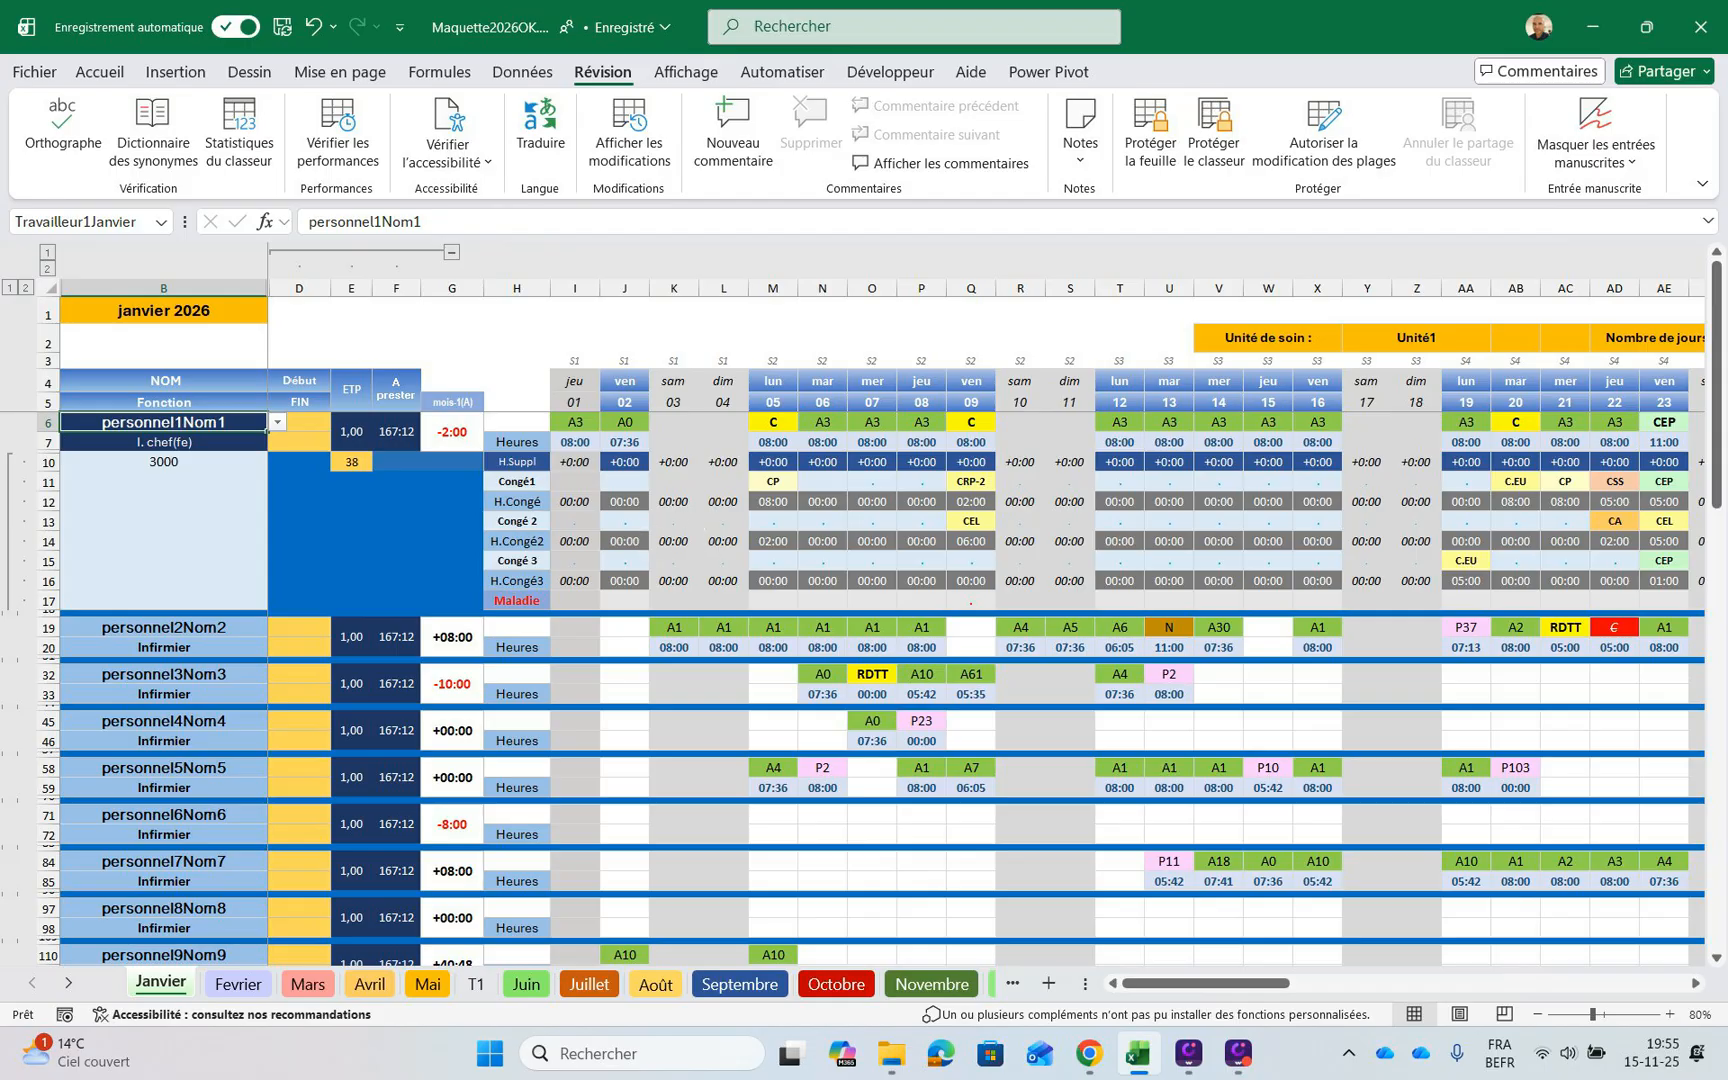
pyautogui.moveTo(1205, 983); pyautogui.dragTo(1238, 983)
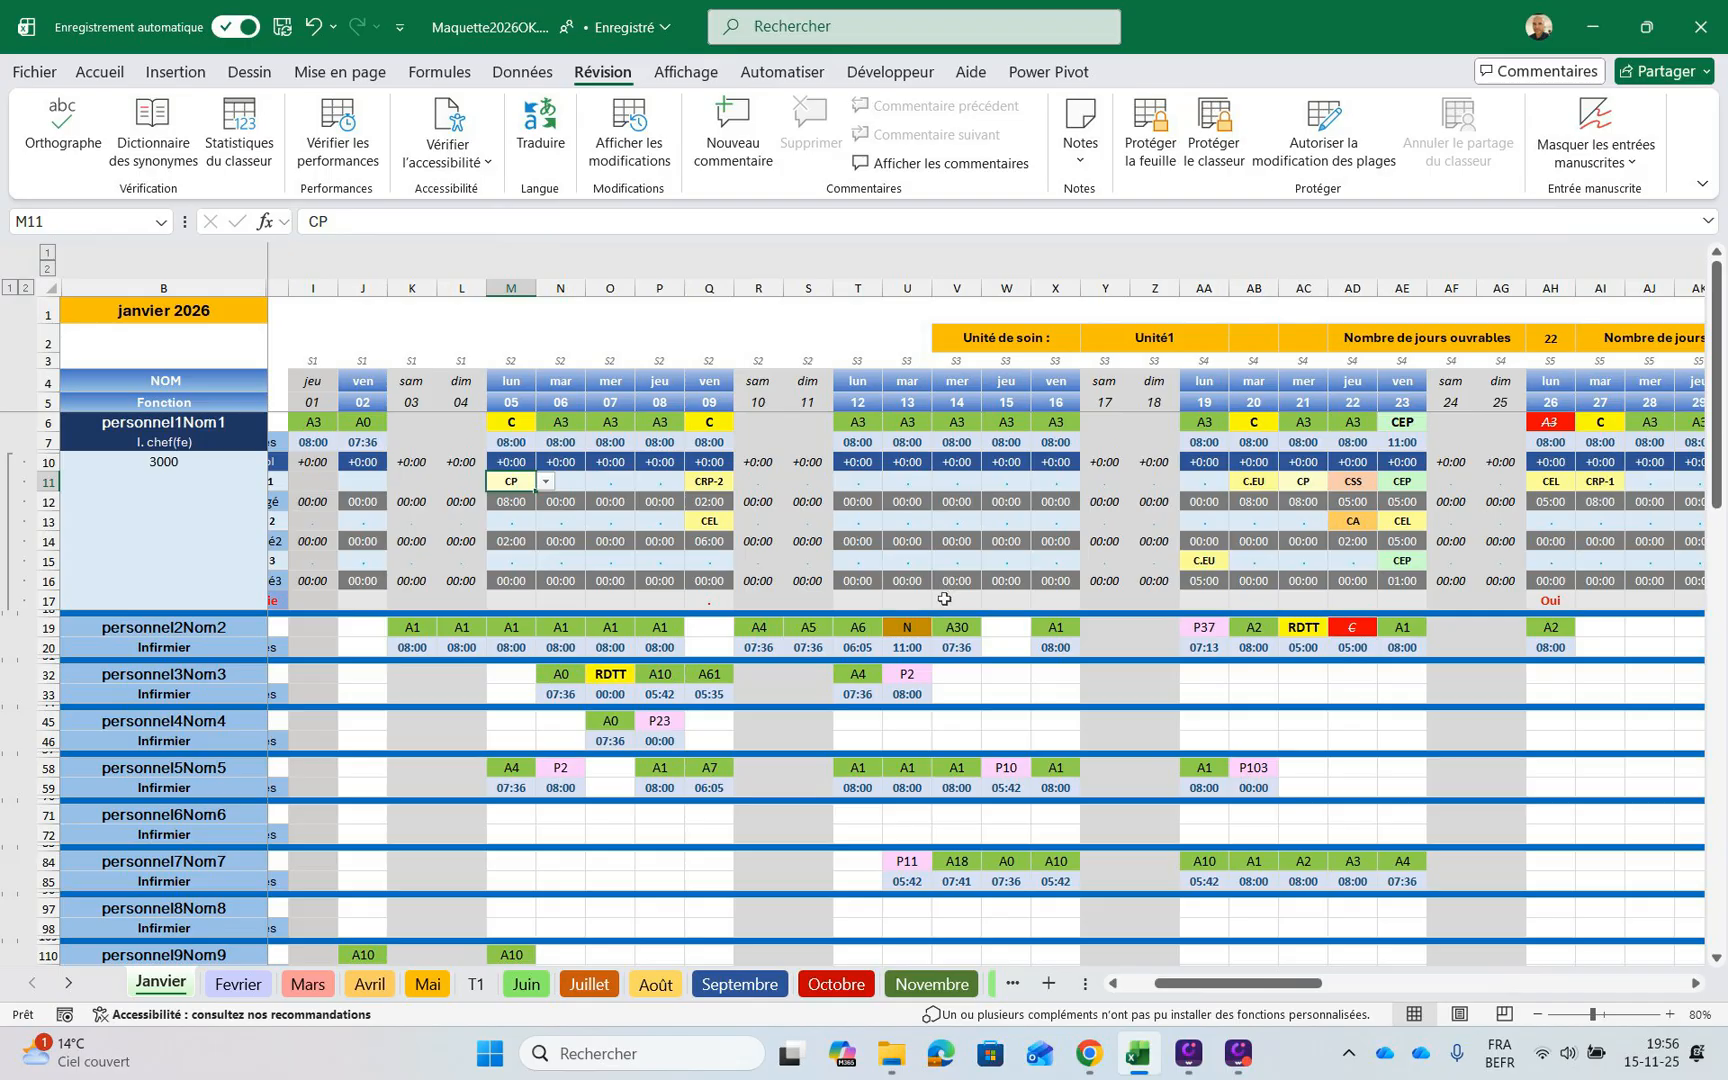
pyautogui.press('Down')
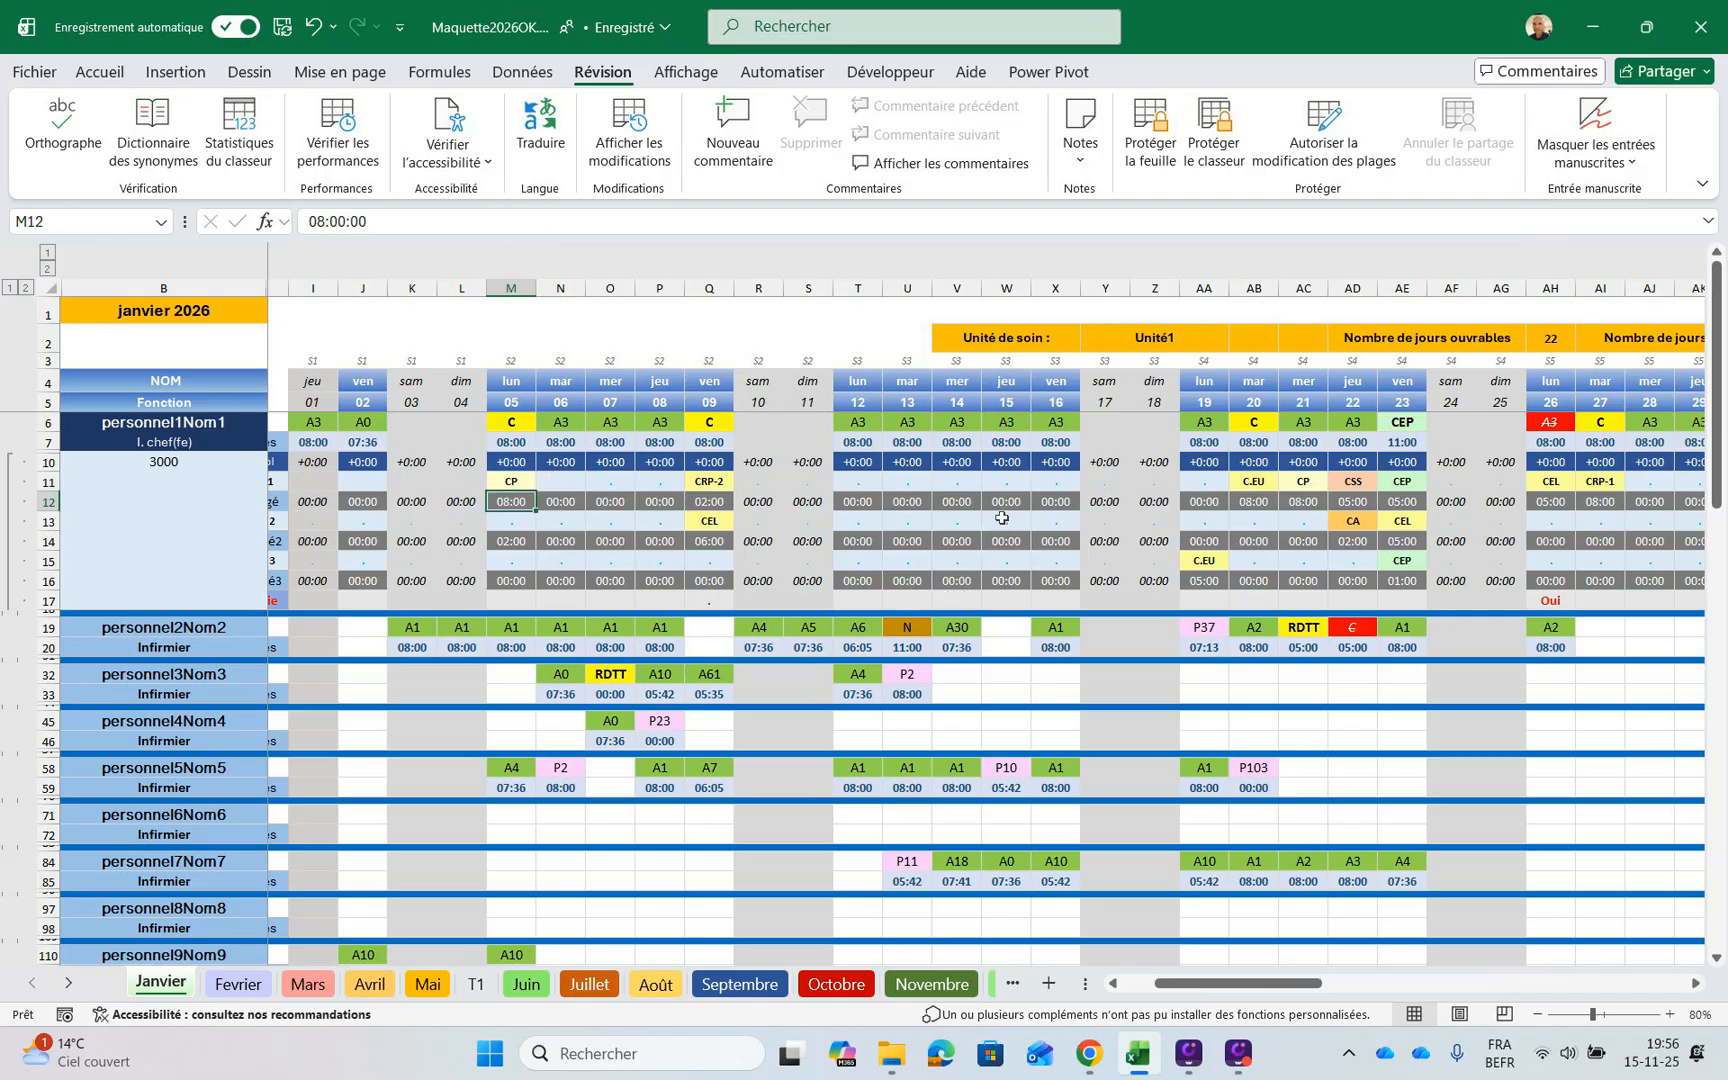
pyautogui.press('Return')
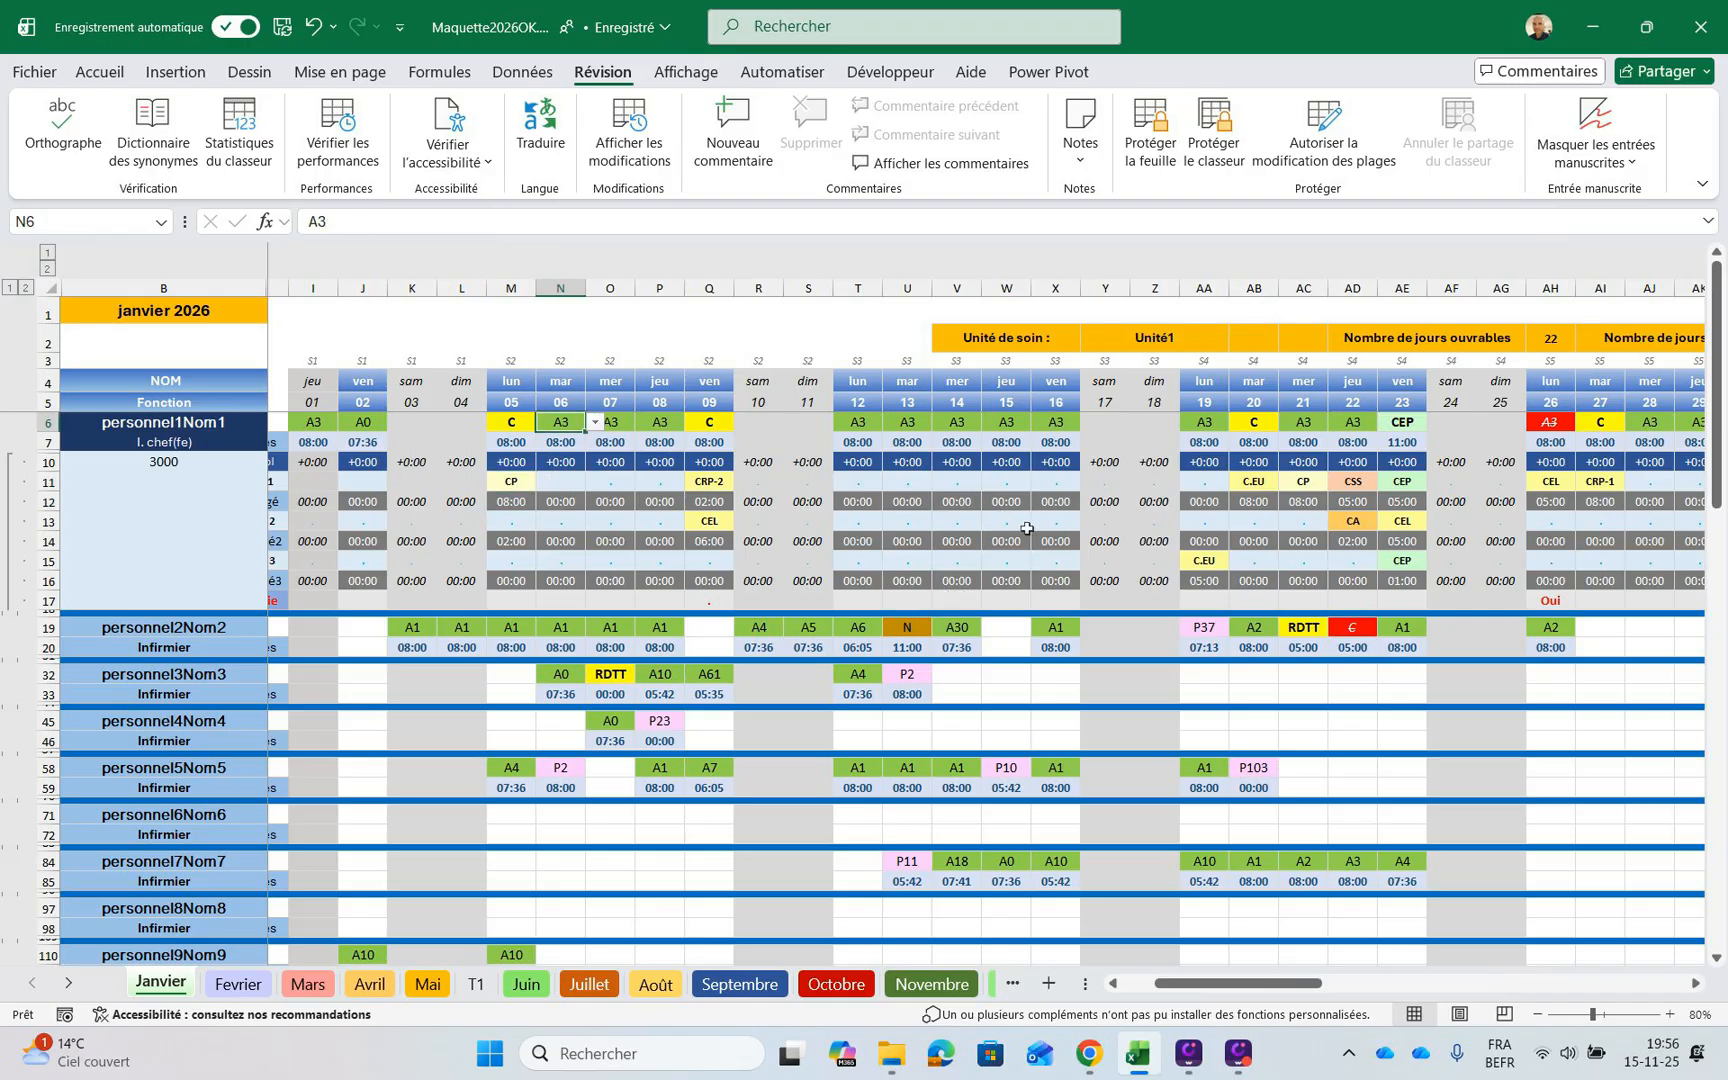
pyautogui.press('Right')
pyautogui.press('Down')
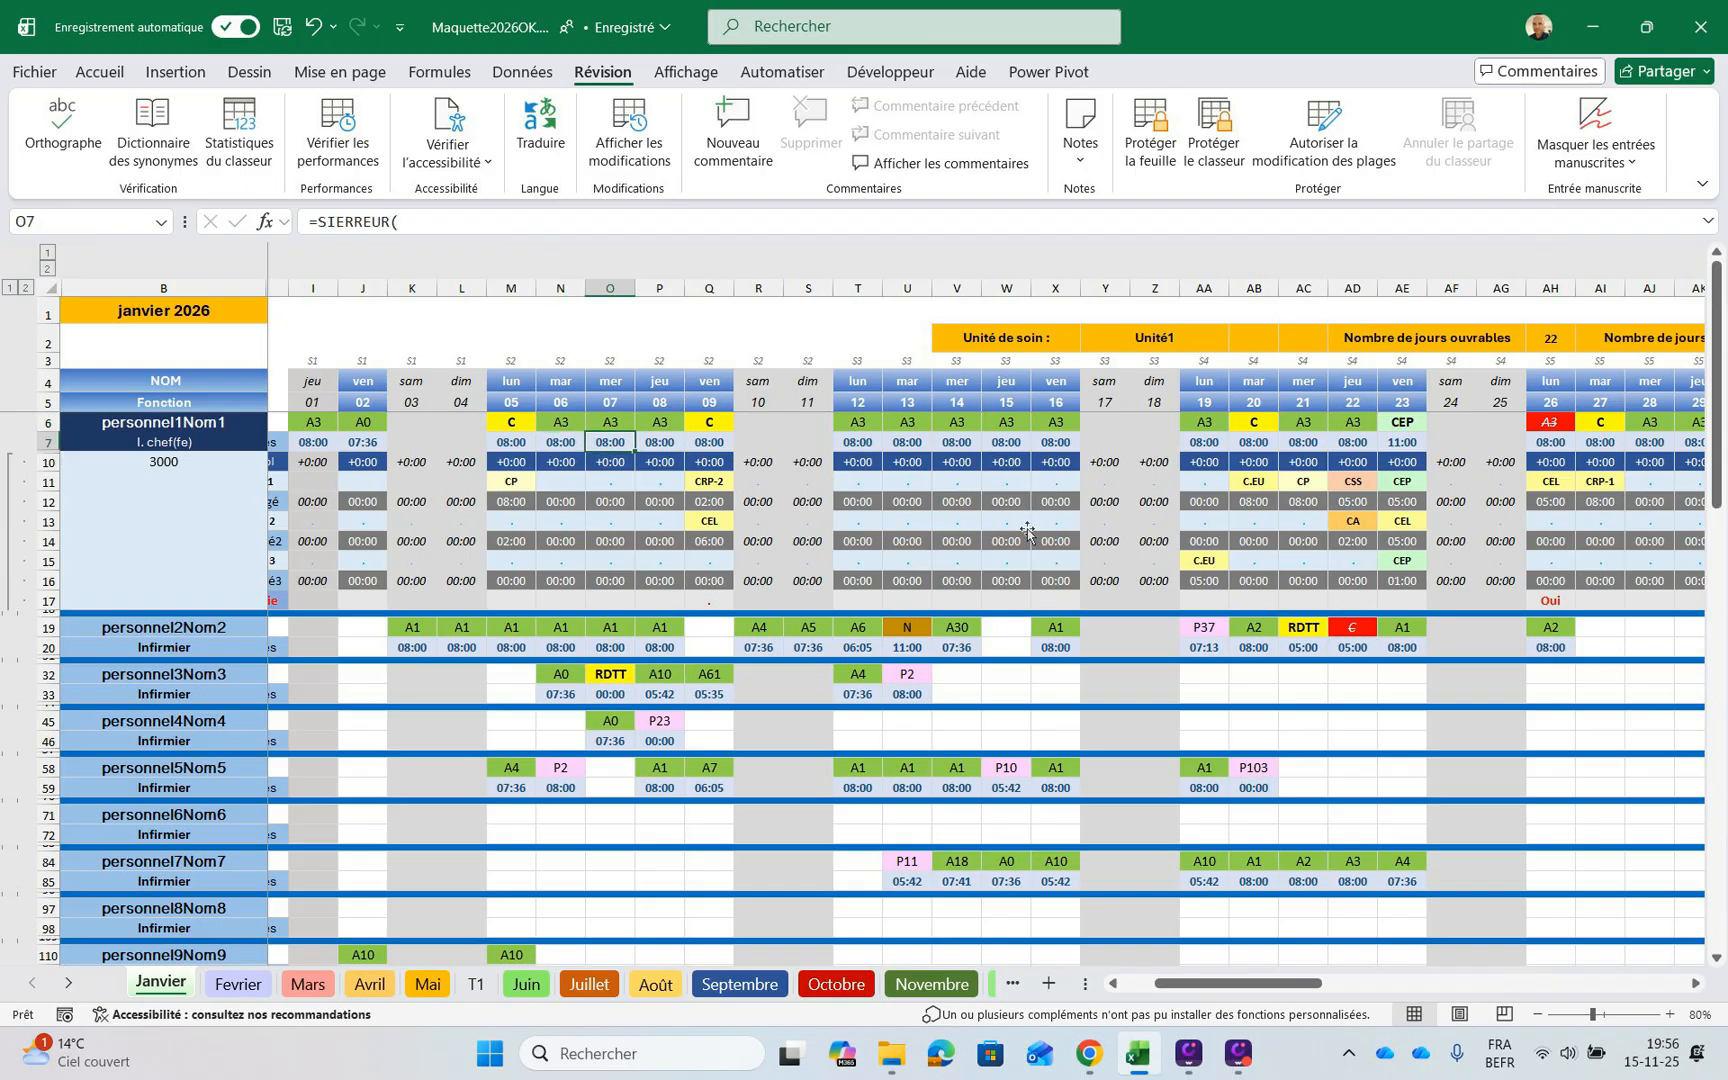
pyautogui.press('Up')
pyautogui.press('Left')
pyautogui.hotkey('alt', 'Down')
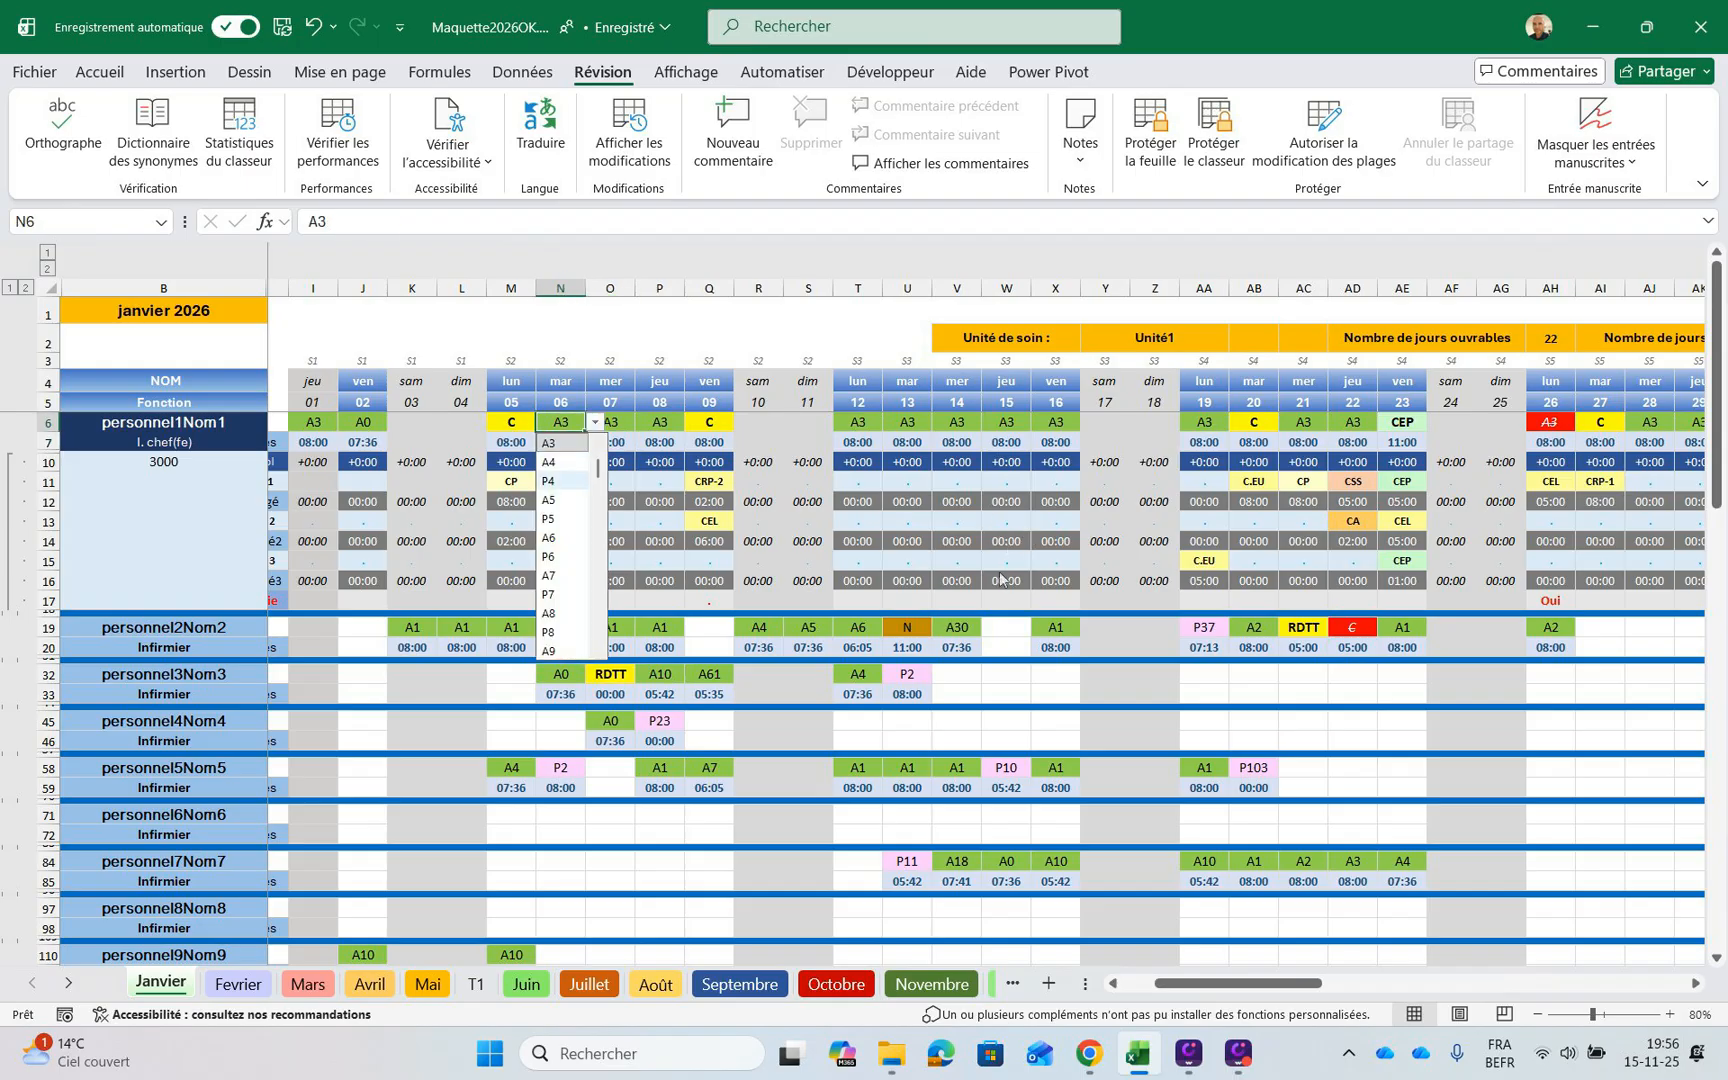
pyautogui.scroll(2, 562, 481)
pyautogui.scroll(-20, 565, 545)
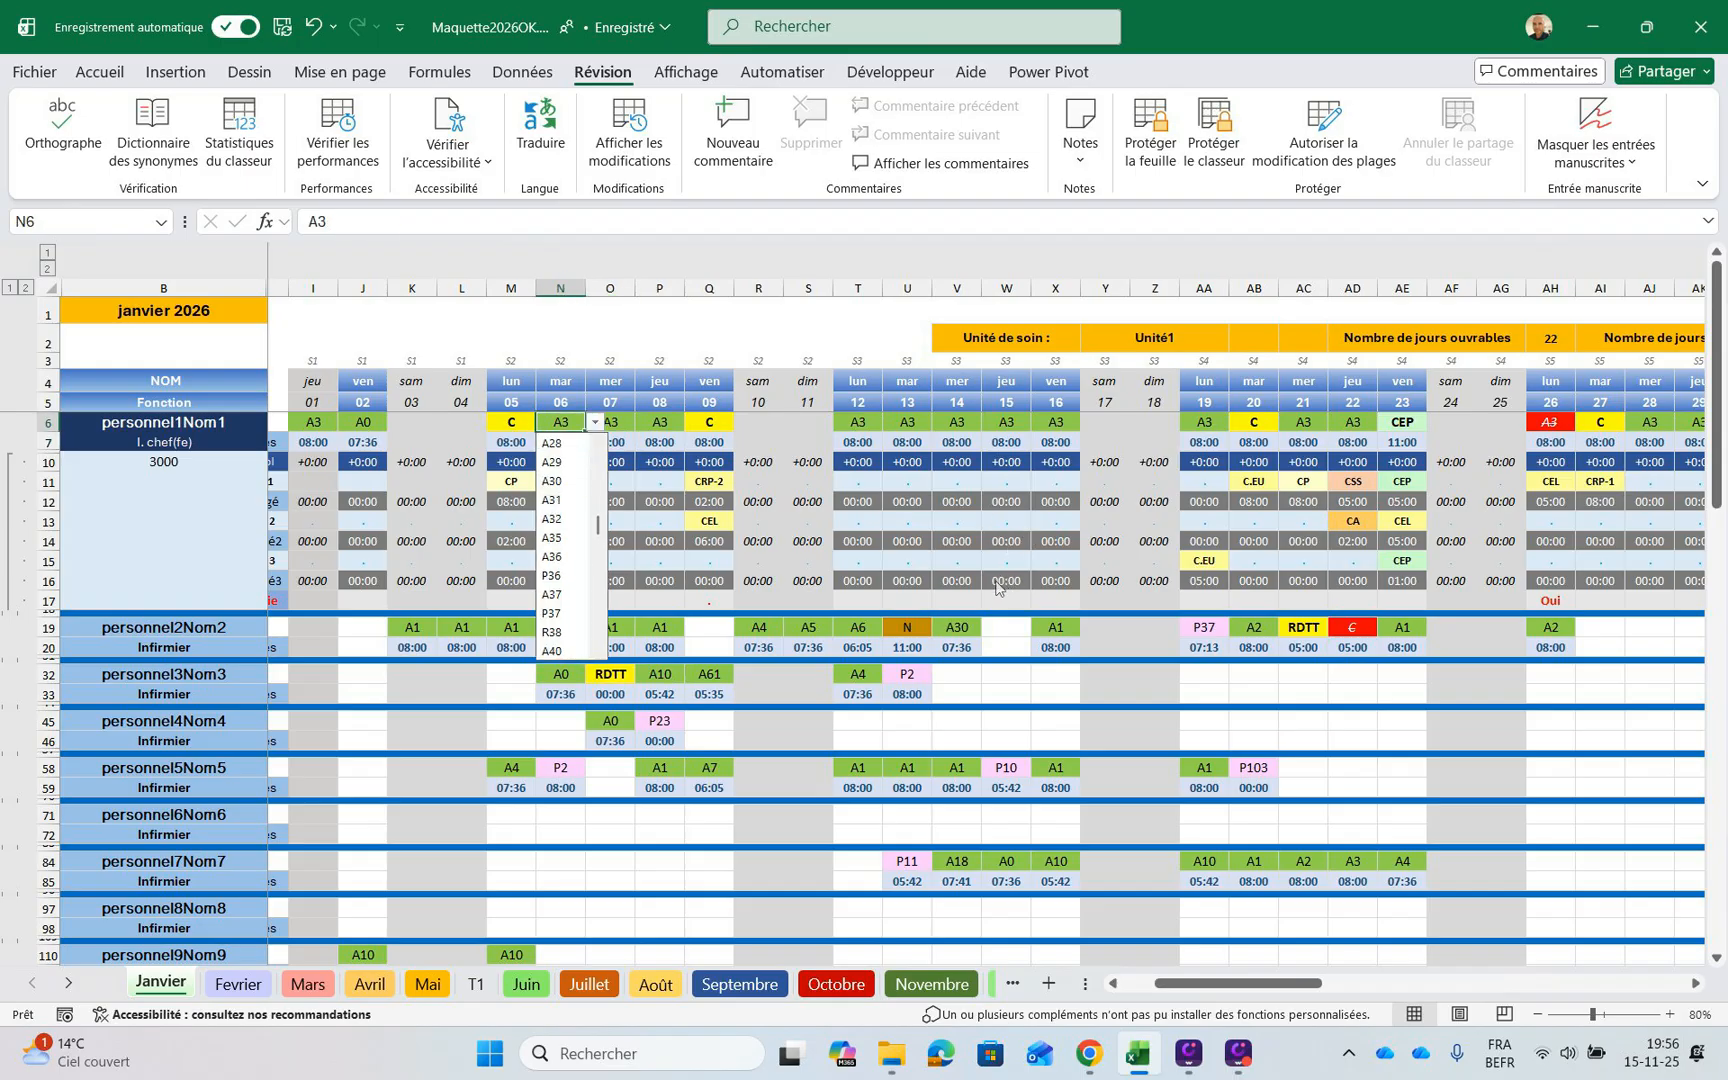
pyautogui.scroll(-10, 565, 545)
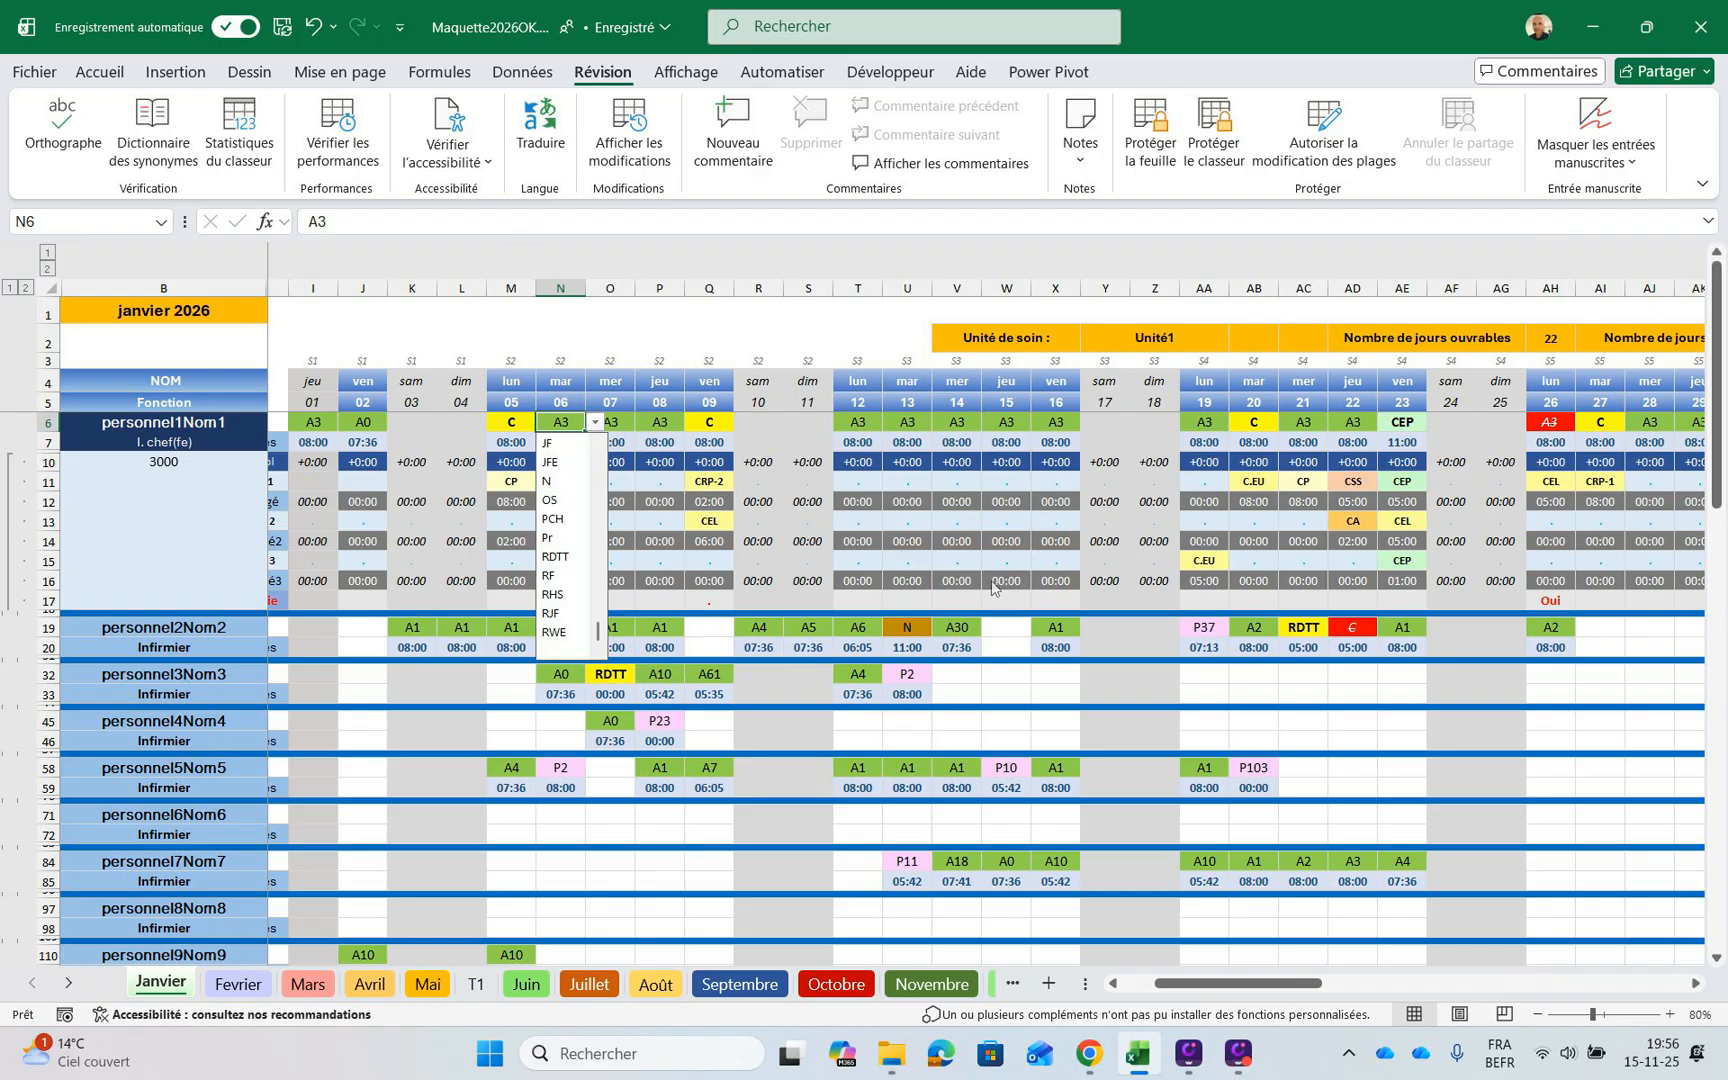
pyautogui.click(560, 462)
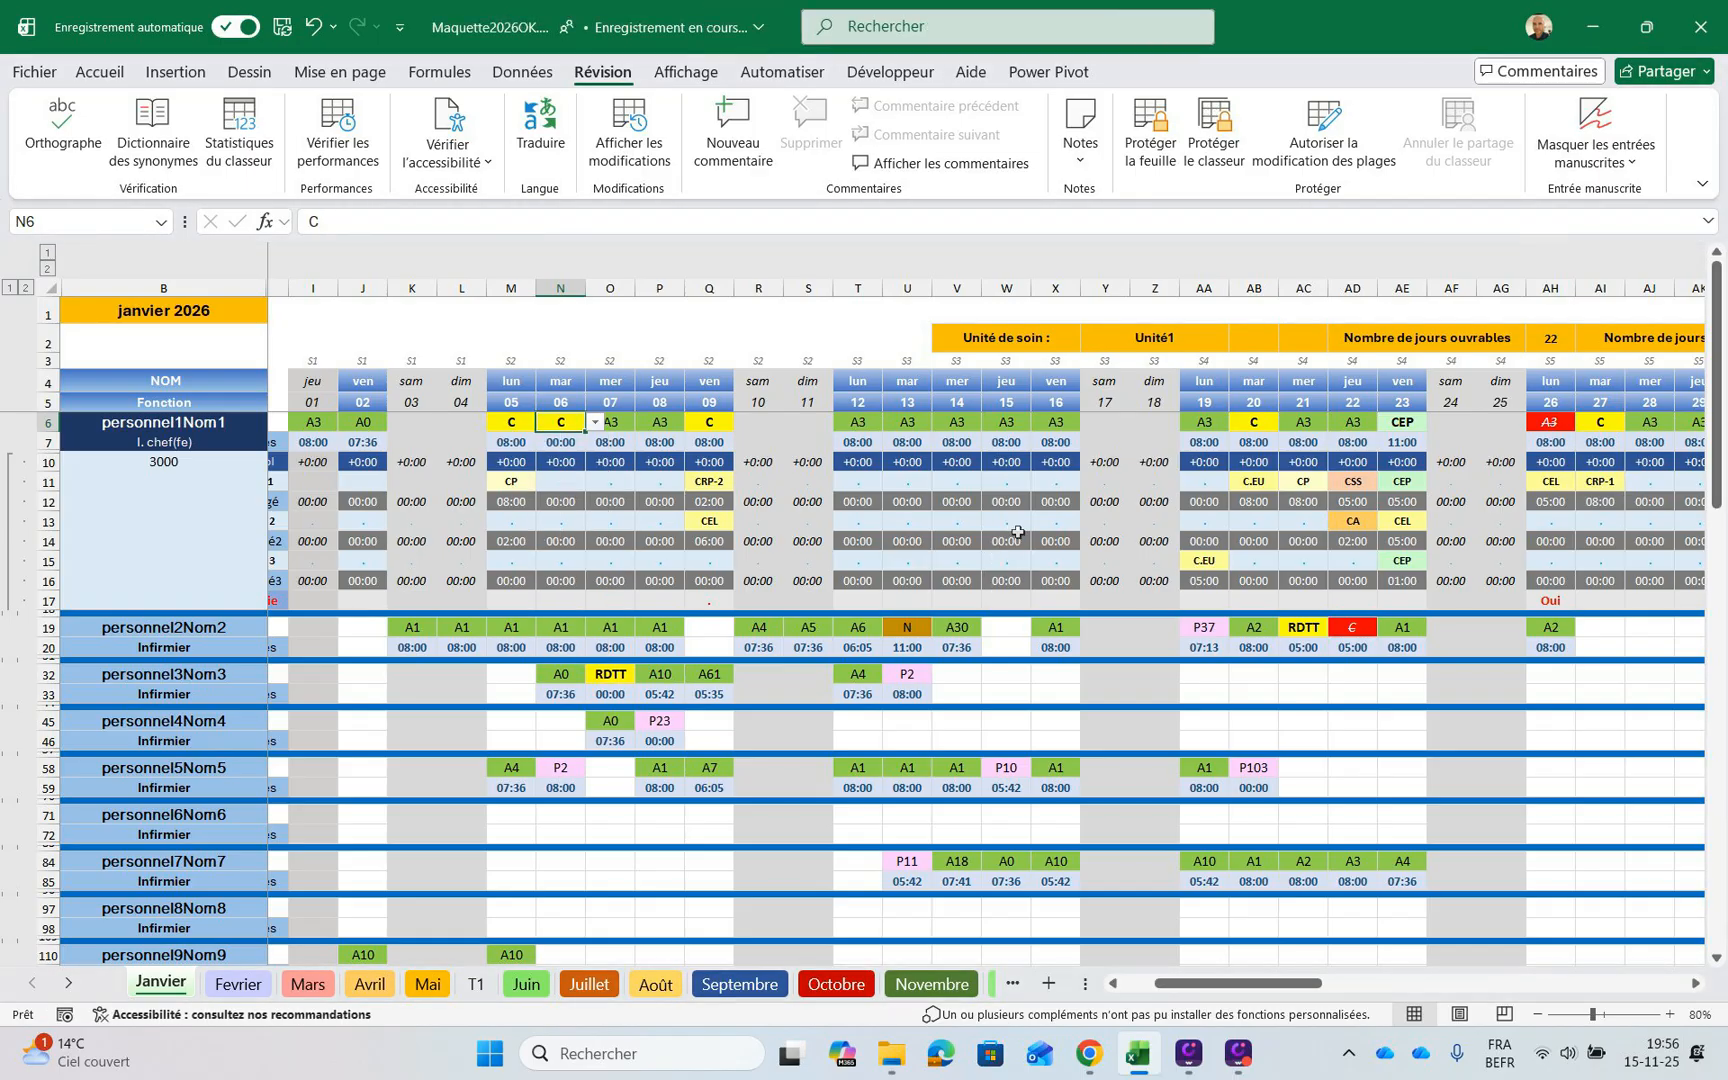
pyautogui.press('Right')
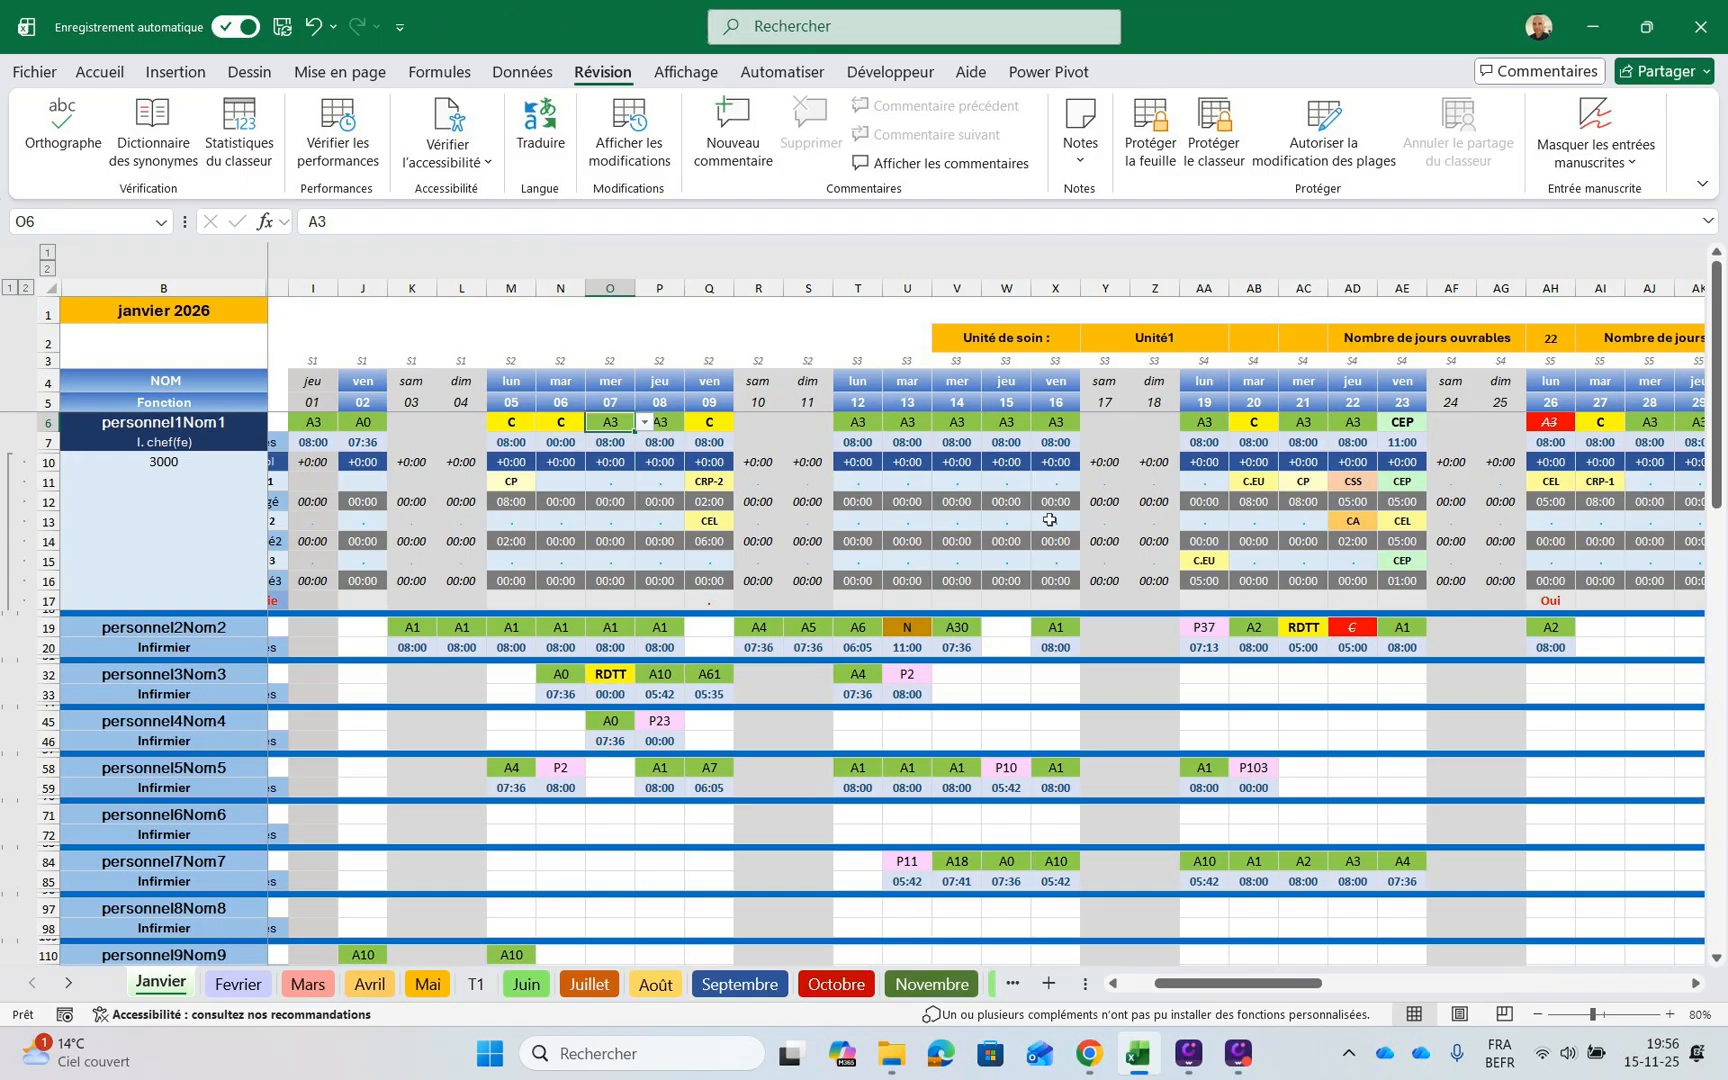
# Set the first staff member's first leave type (Congé1) for 6 January in N11 to CEL
pyautogui.press('Left')
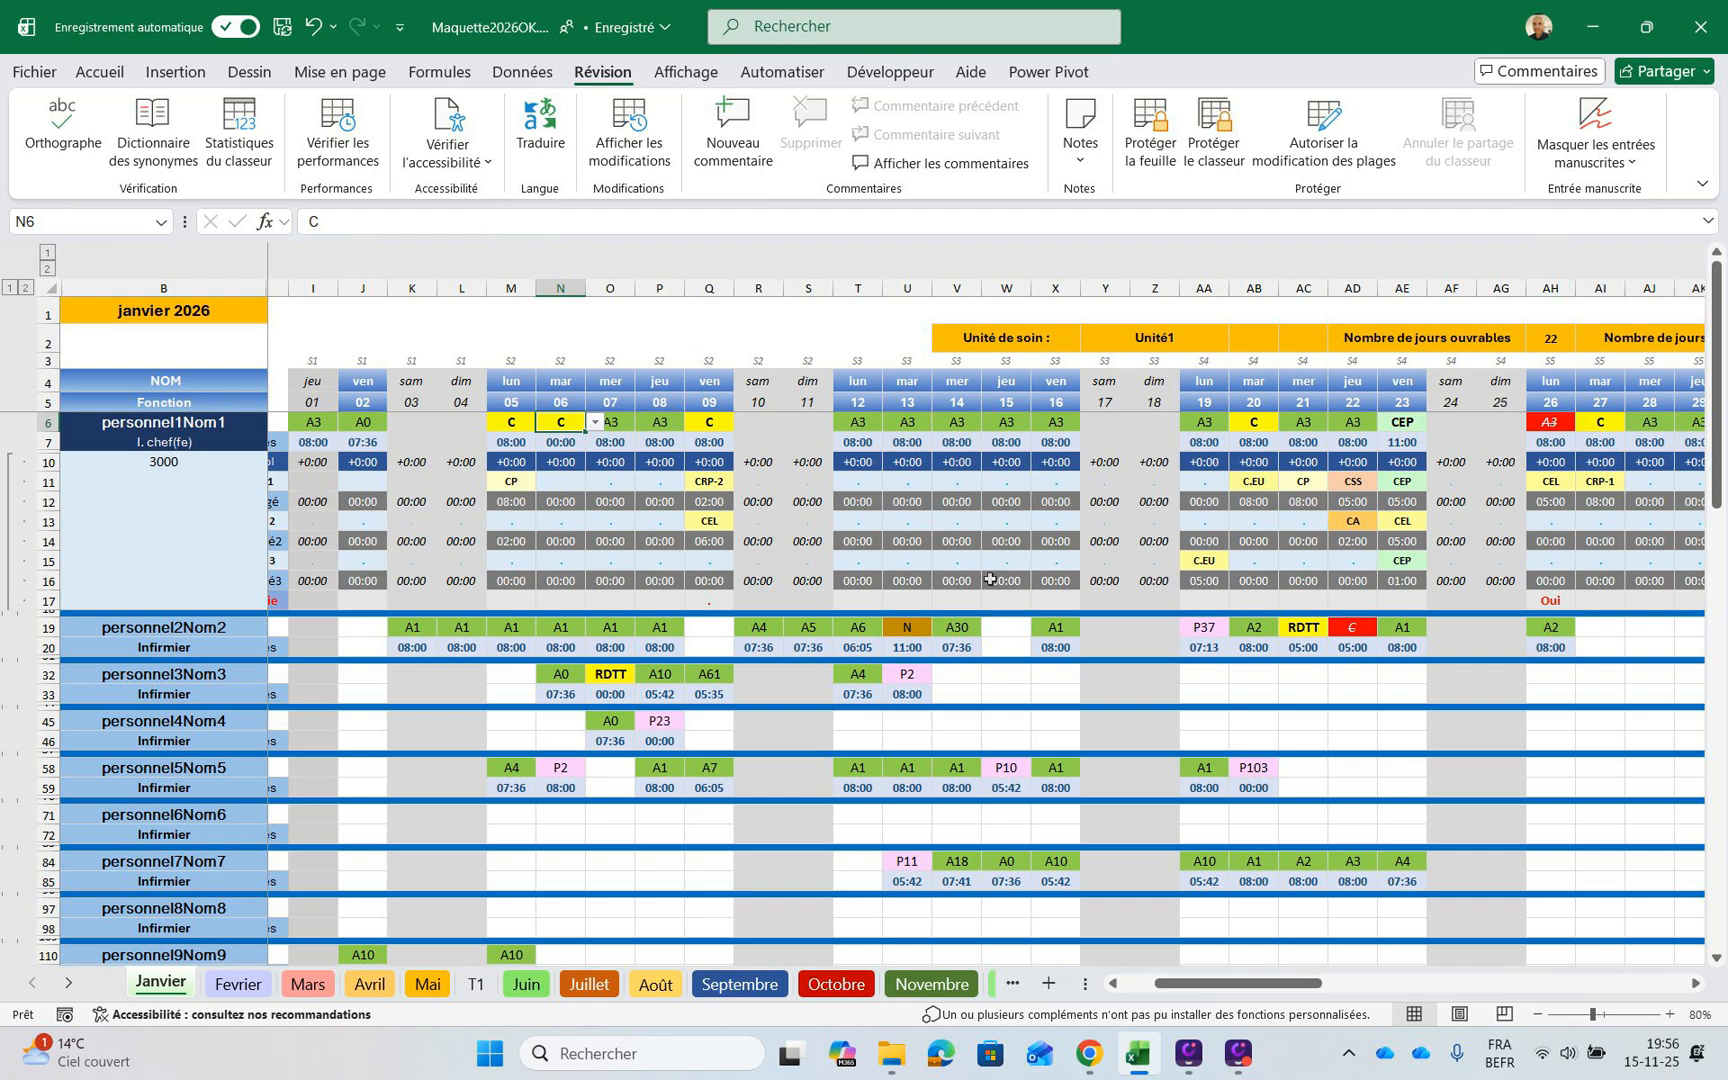
pyautogui.press('Down')
pyautogui.press('Down')
pyautogui.press('Down')
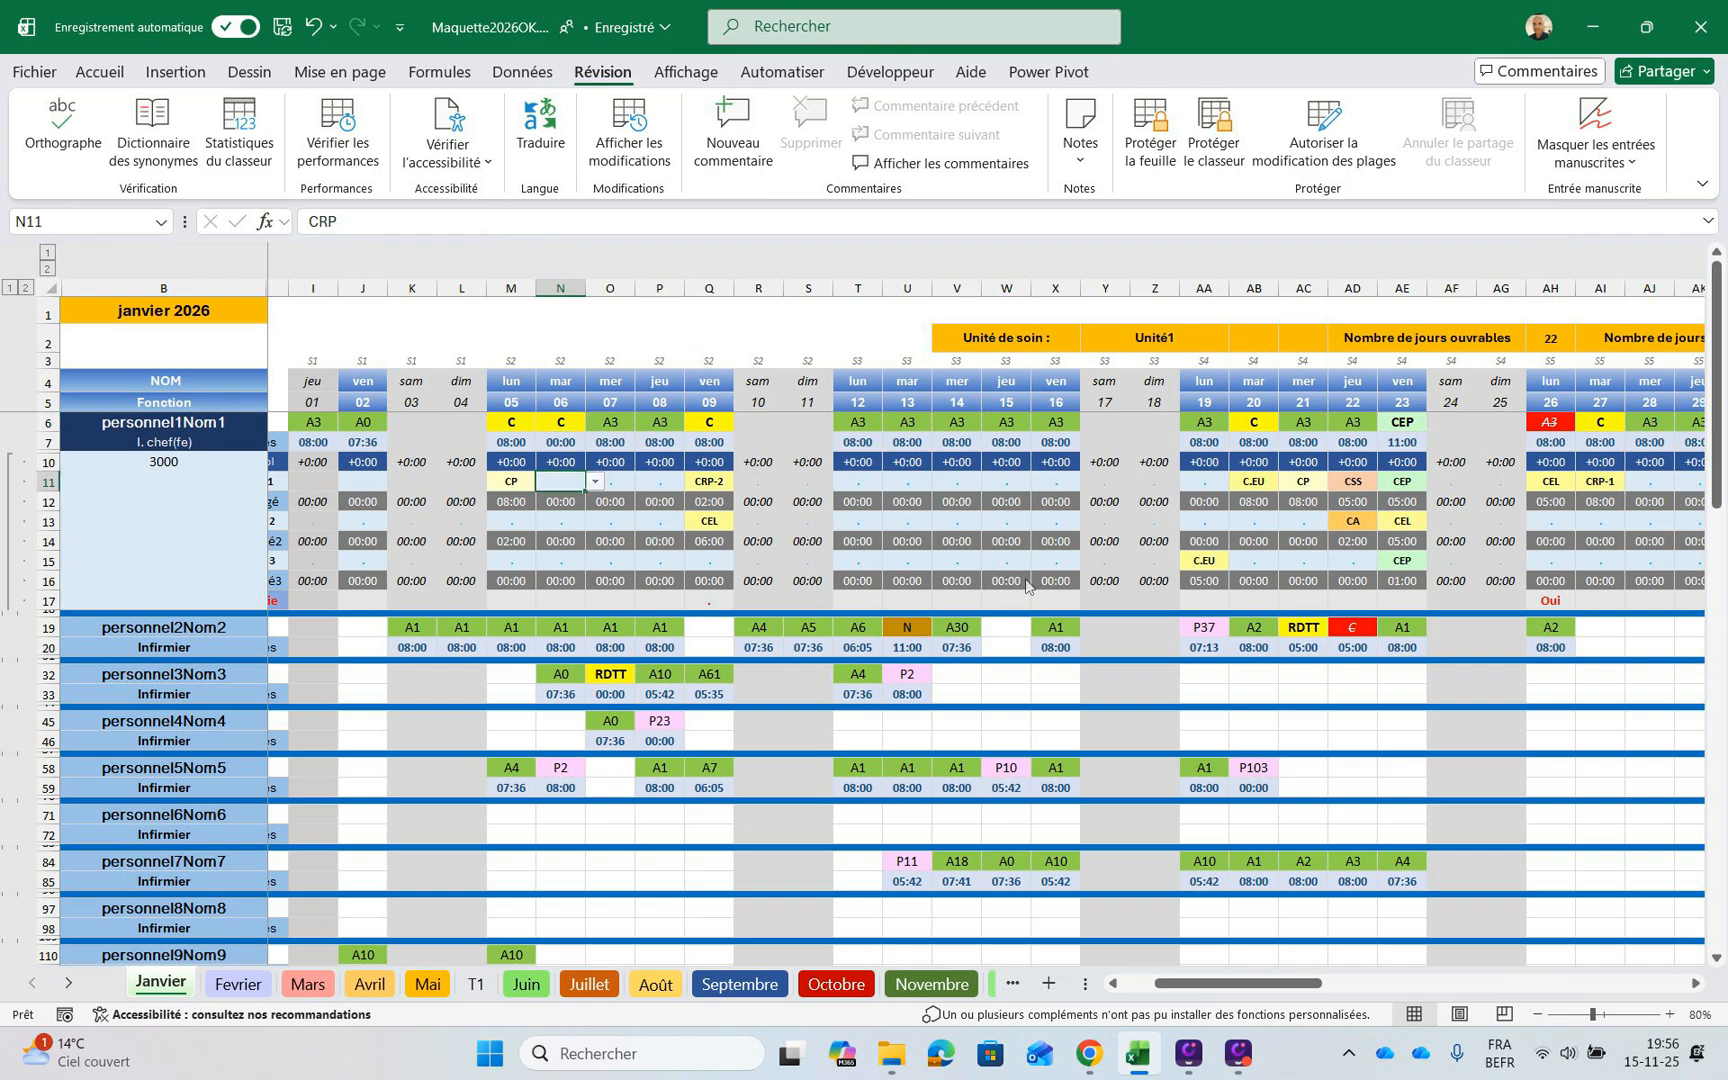
pyautogui.hotkey('alt', 'Down')
pyautogui.press('Down')
pyautogui.press('Down')
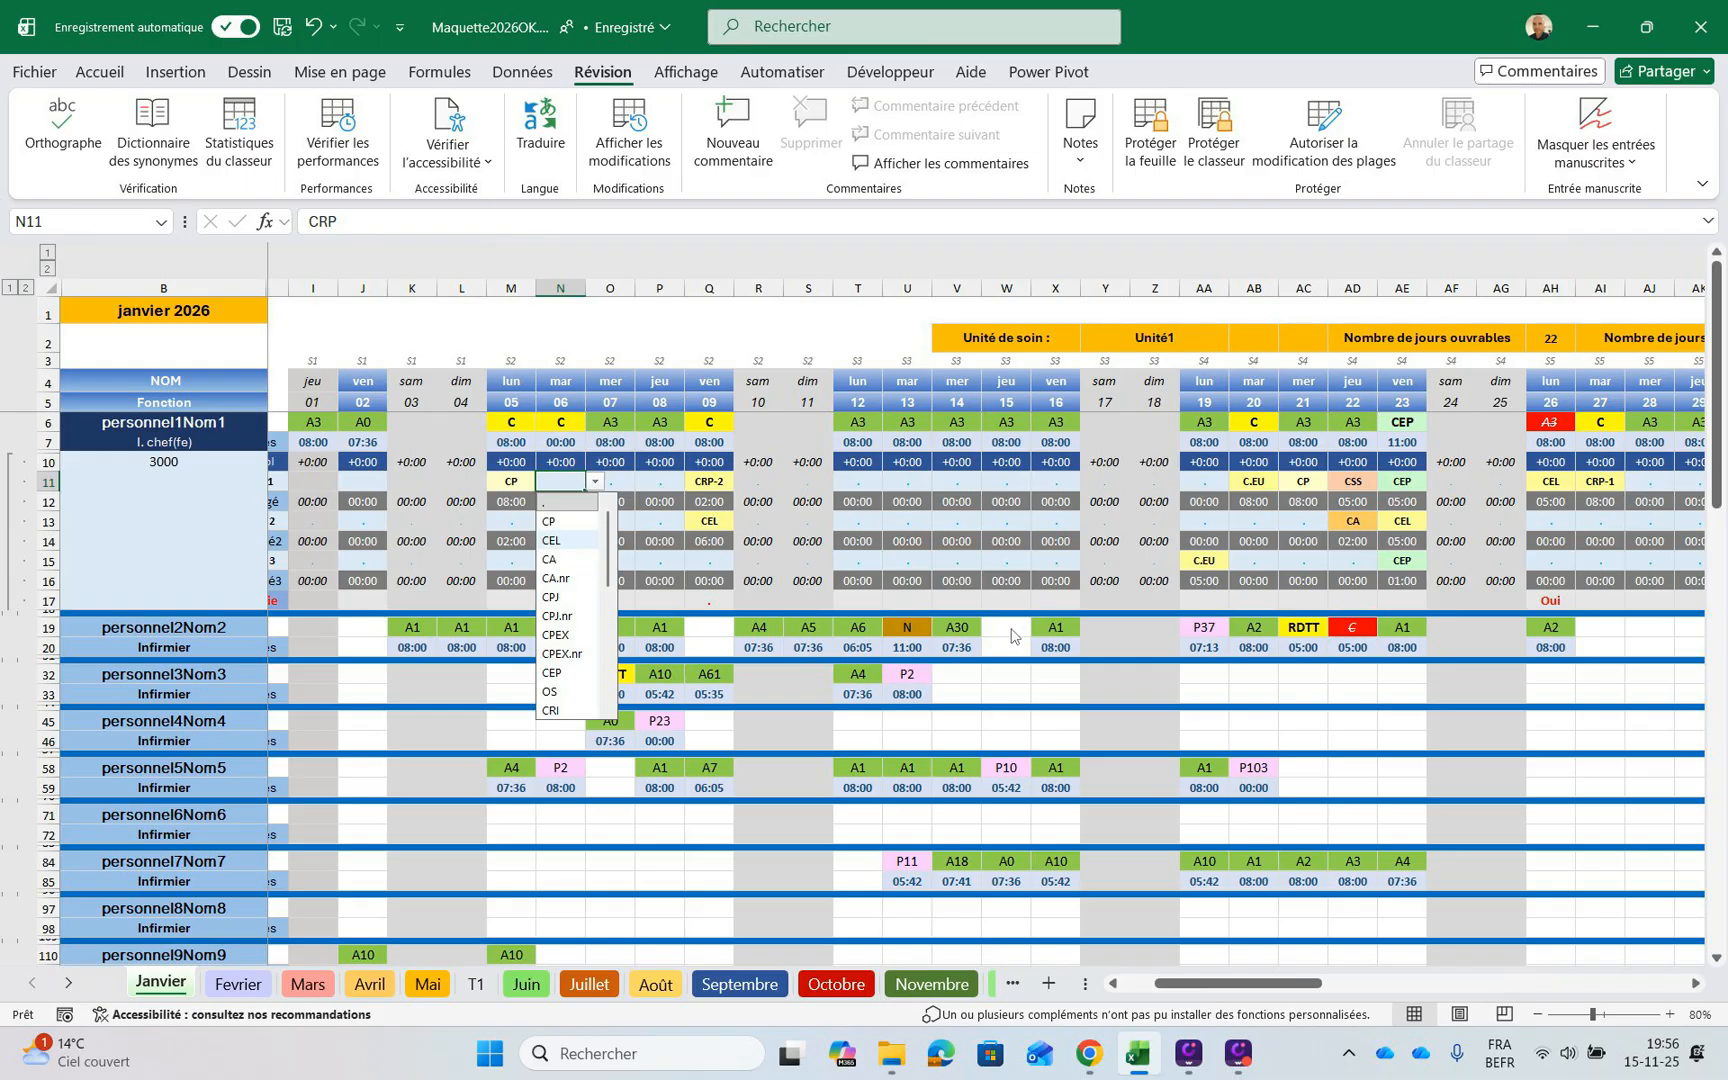
pyautogui.press('Return')
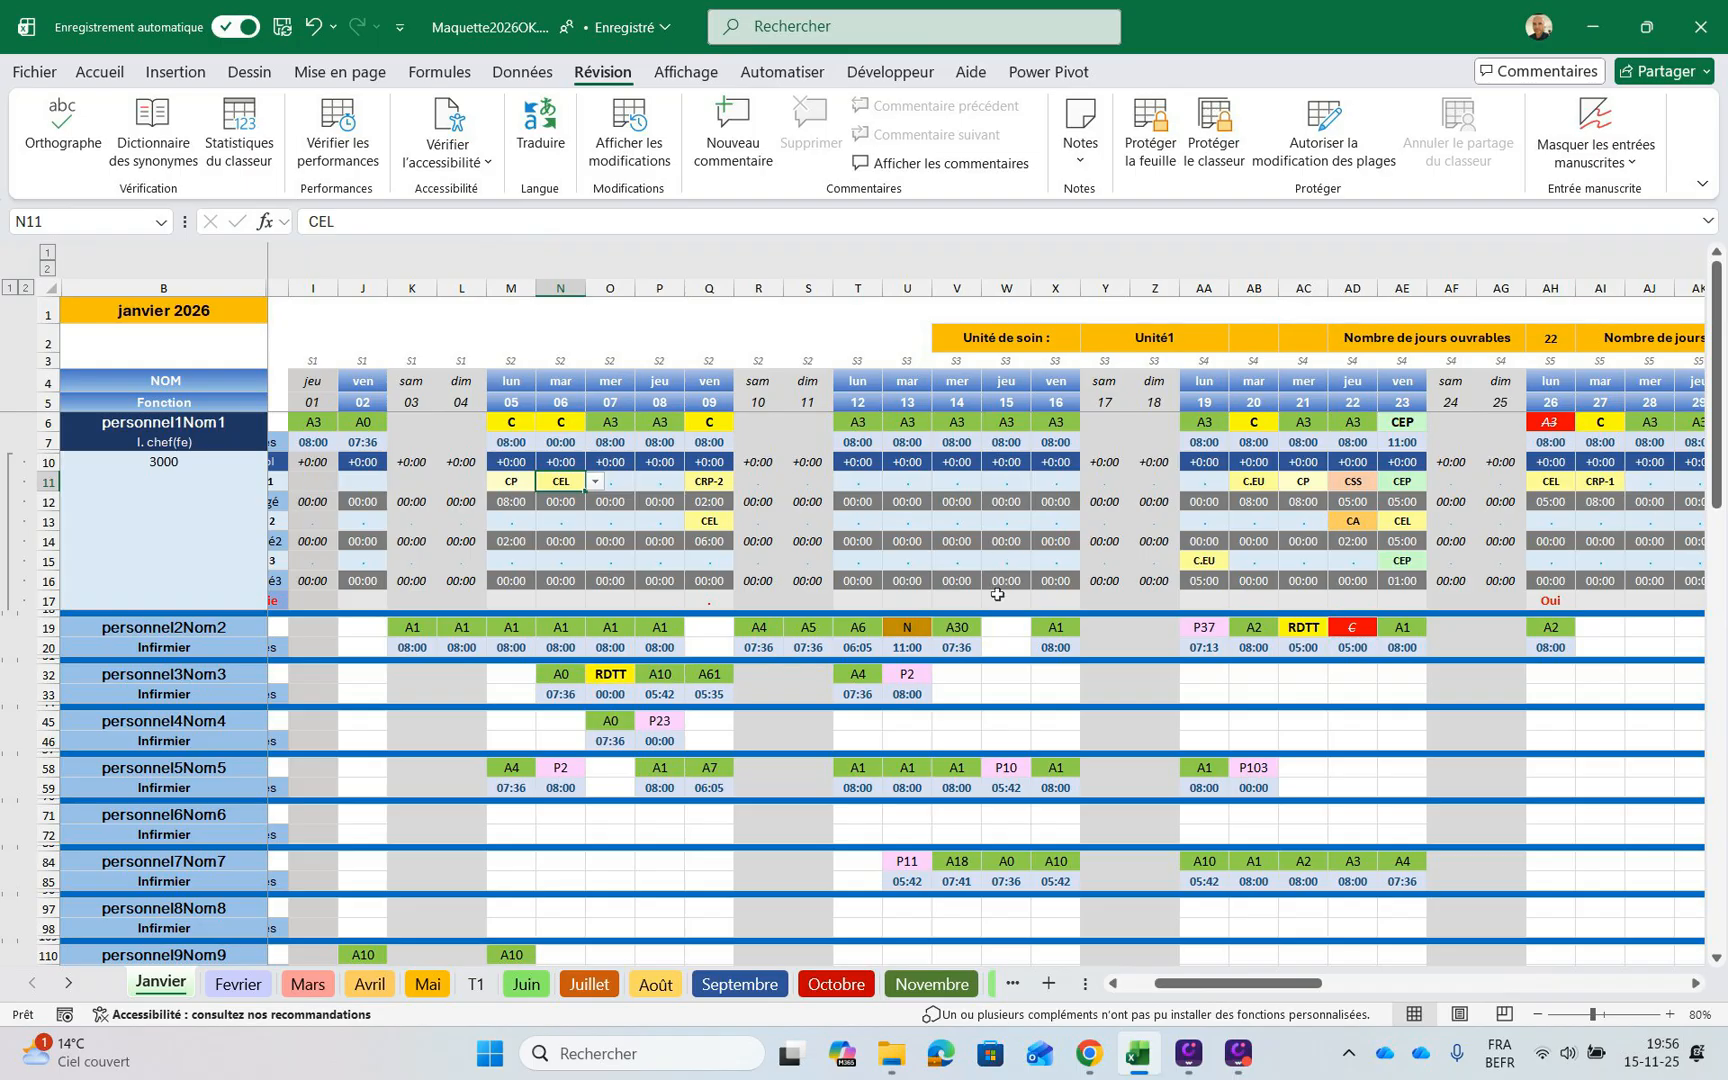
# Enter 05:00 as the hours for the first staff member's CEL leave on 6 January in N12
pyautogui.press('Down')
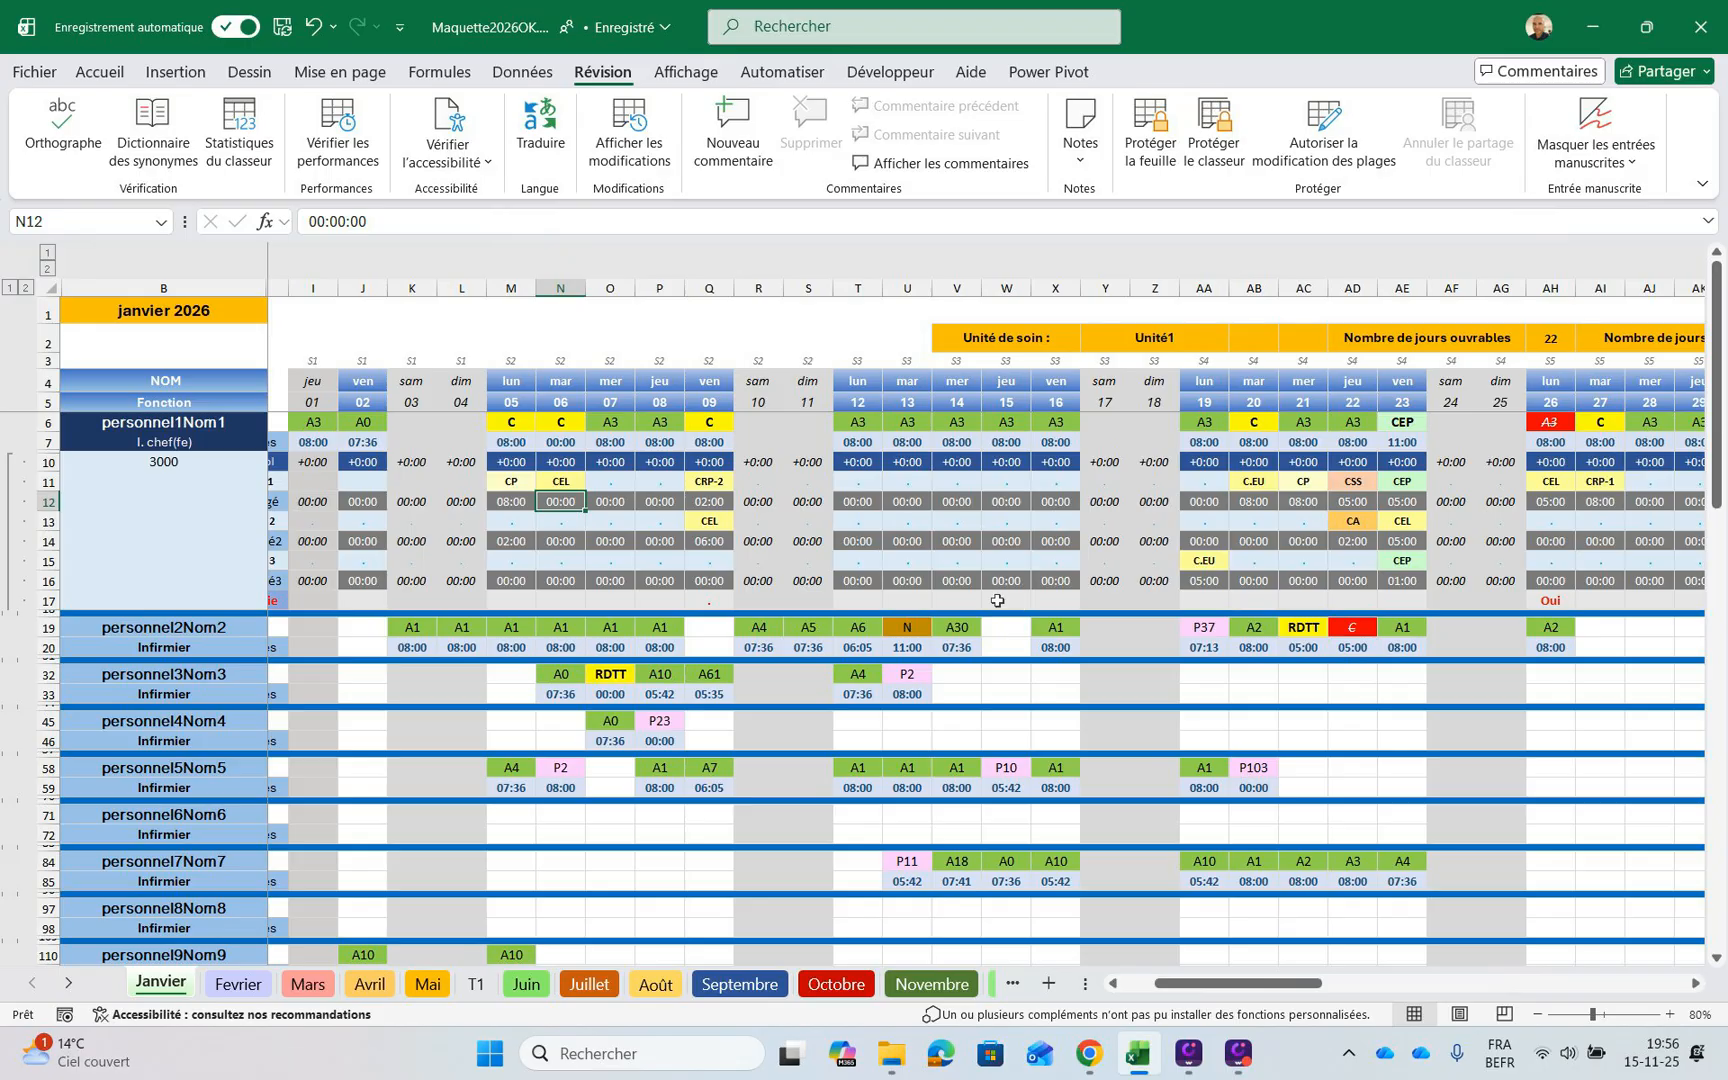
pyautogui.write('05:')
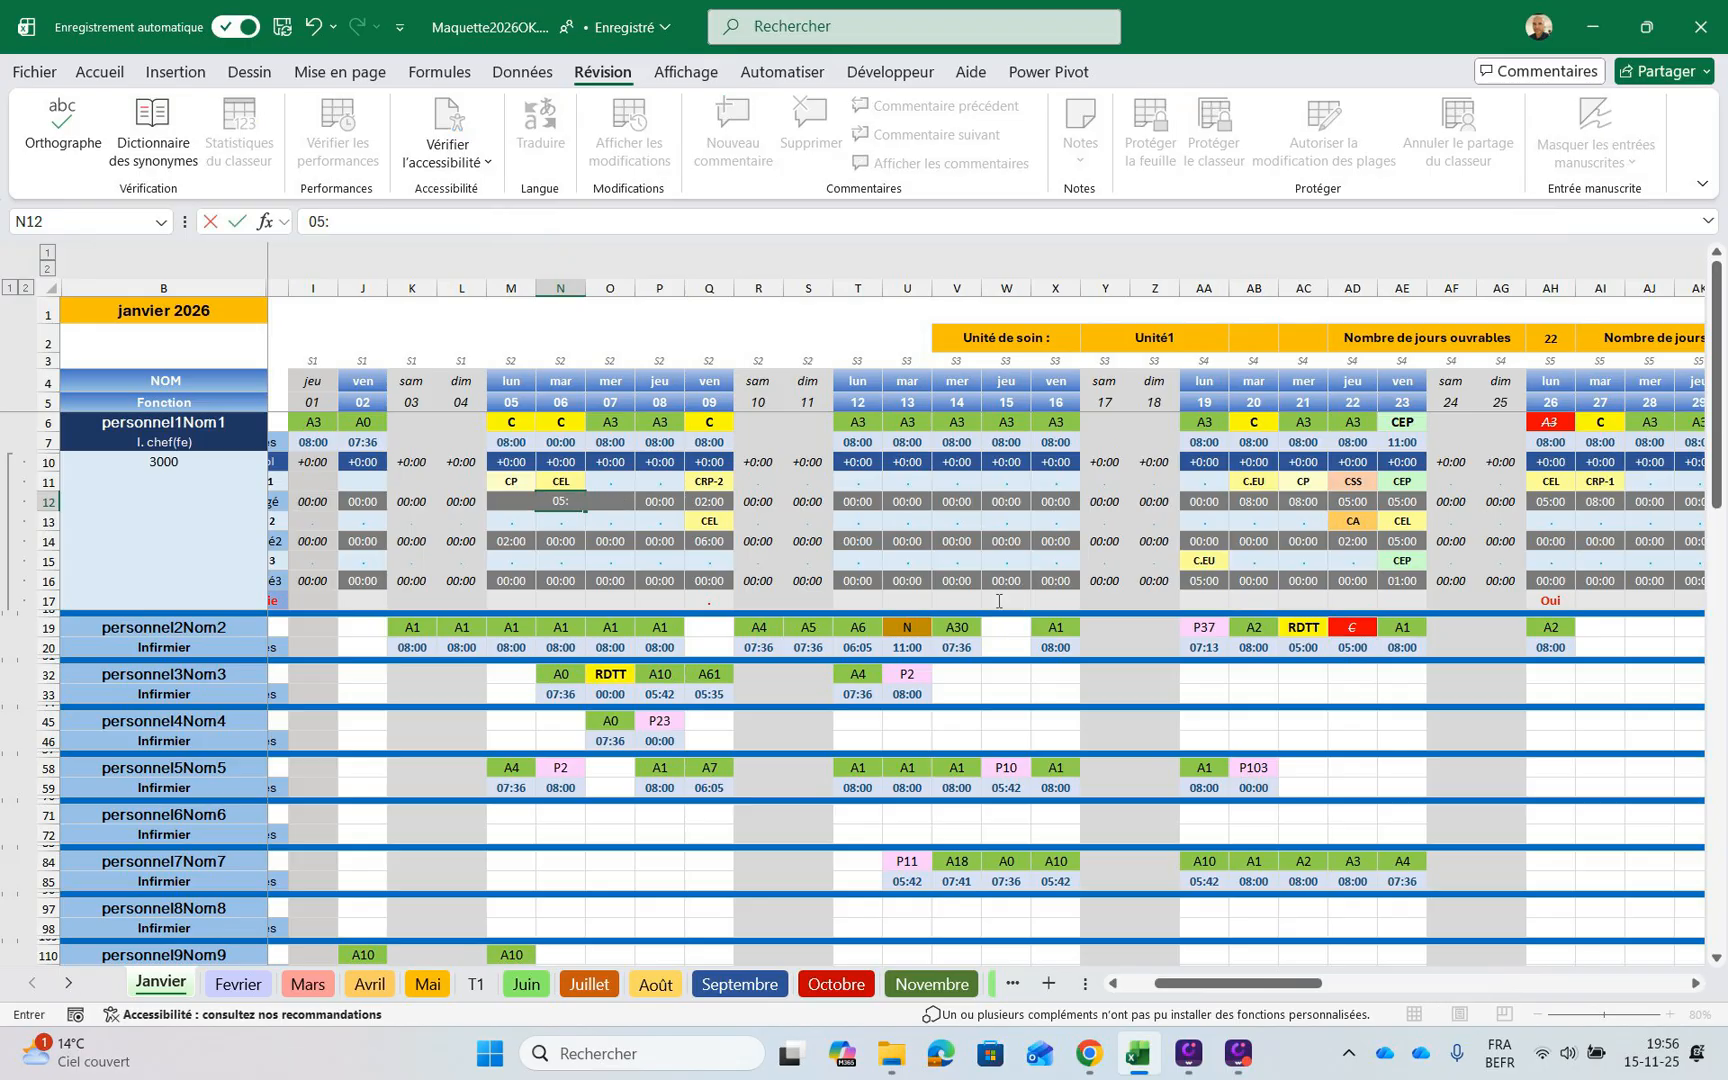
pyautogui.write('00')
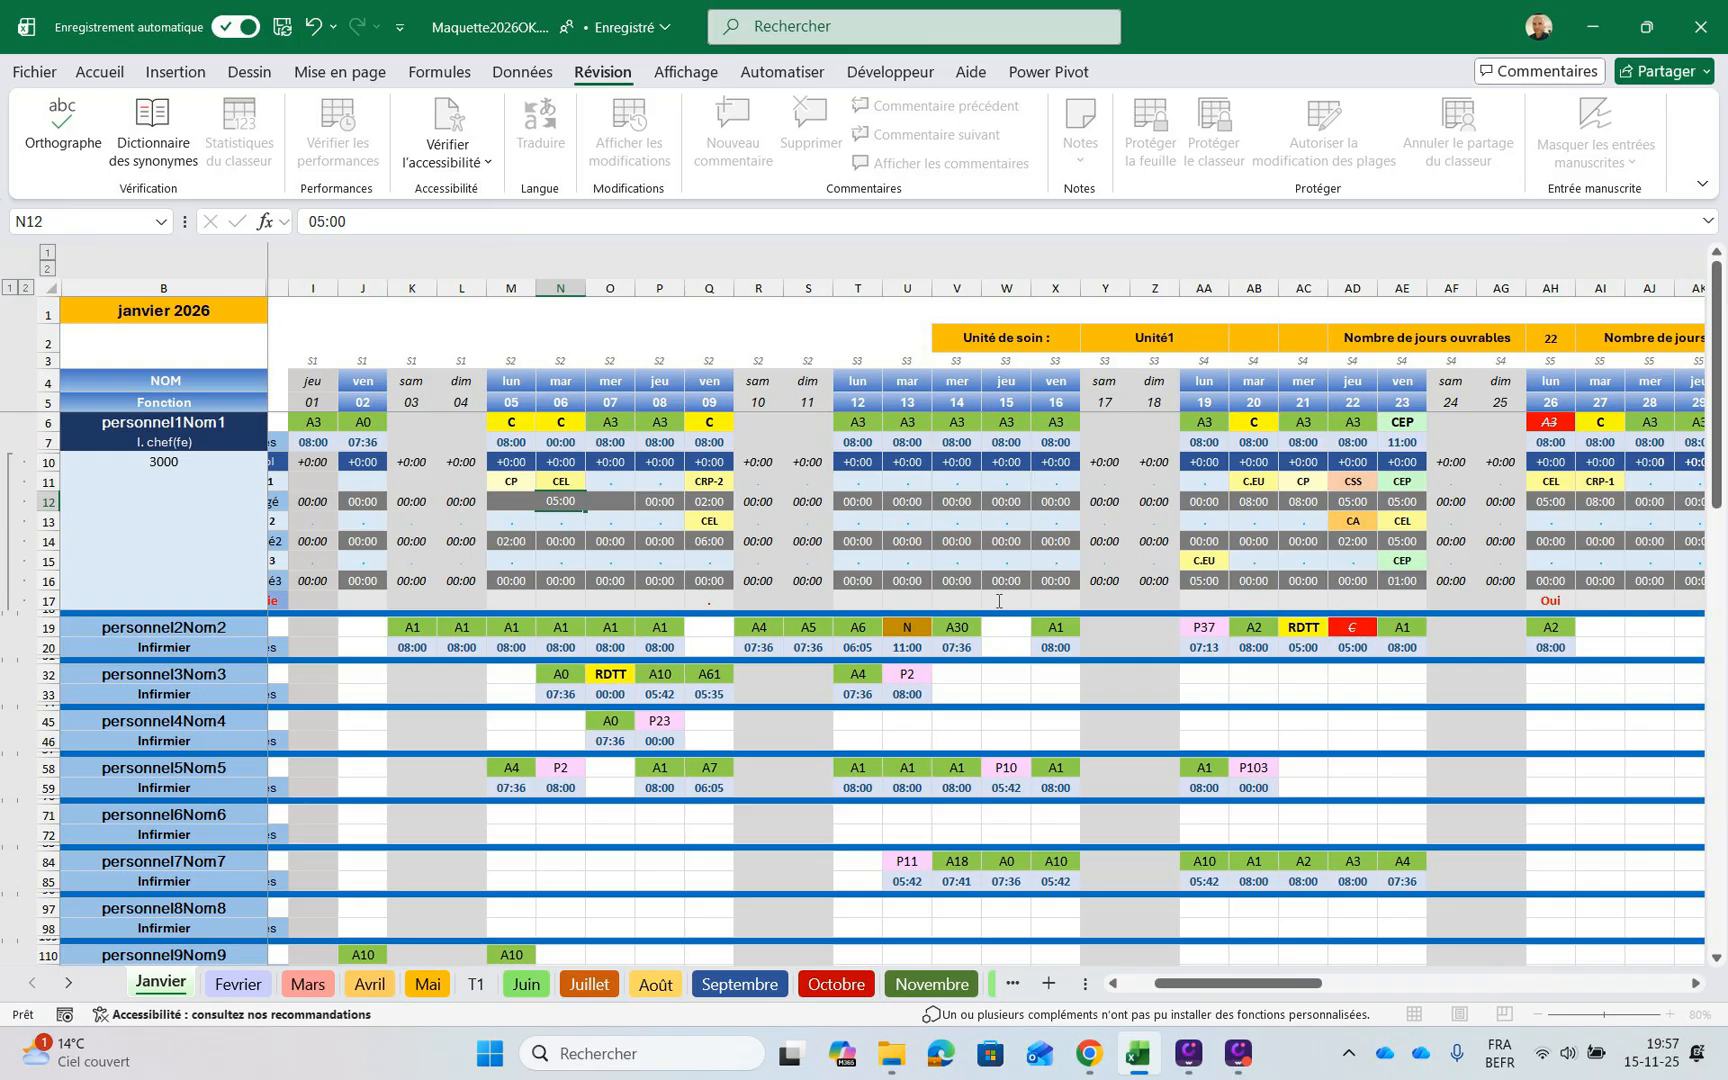
pyautogui.press('Return')
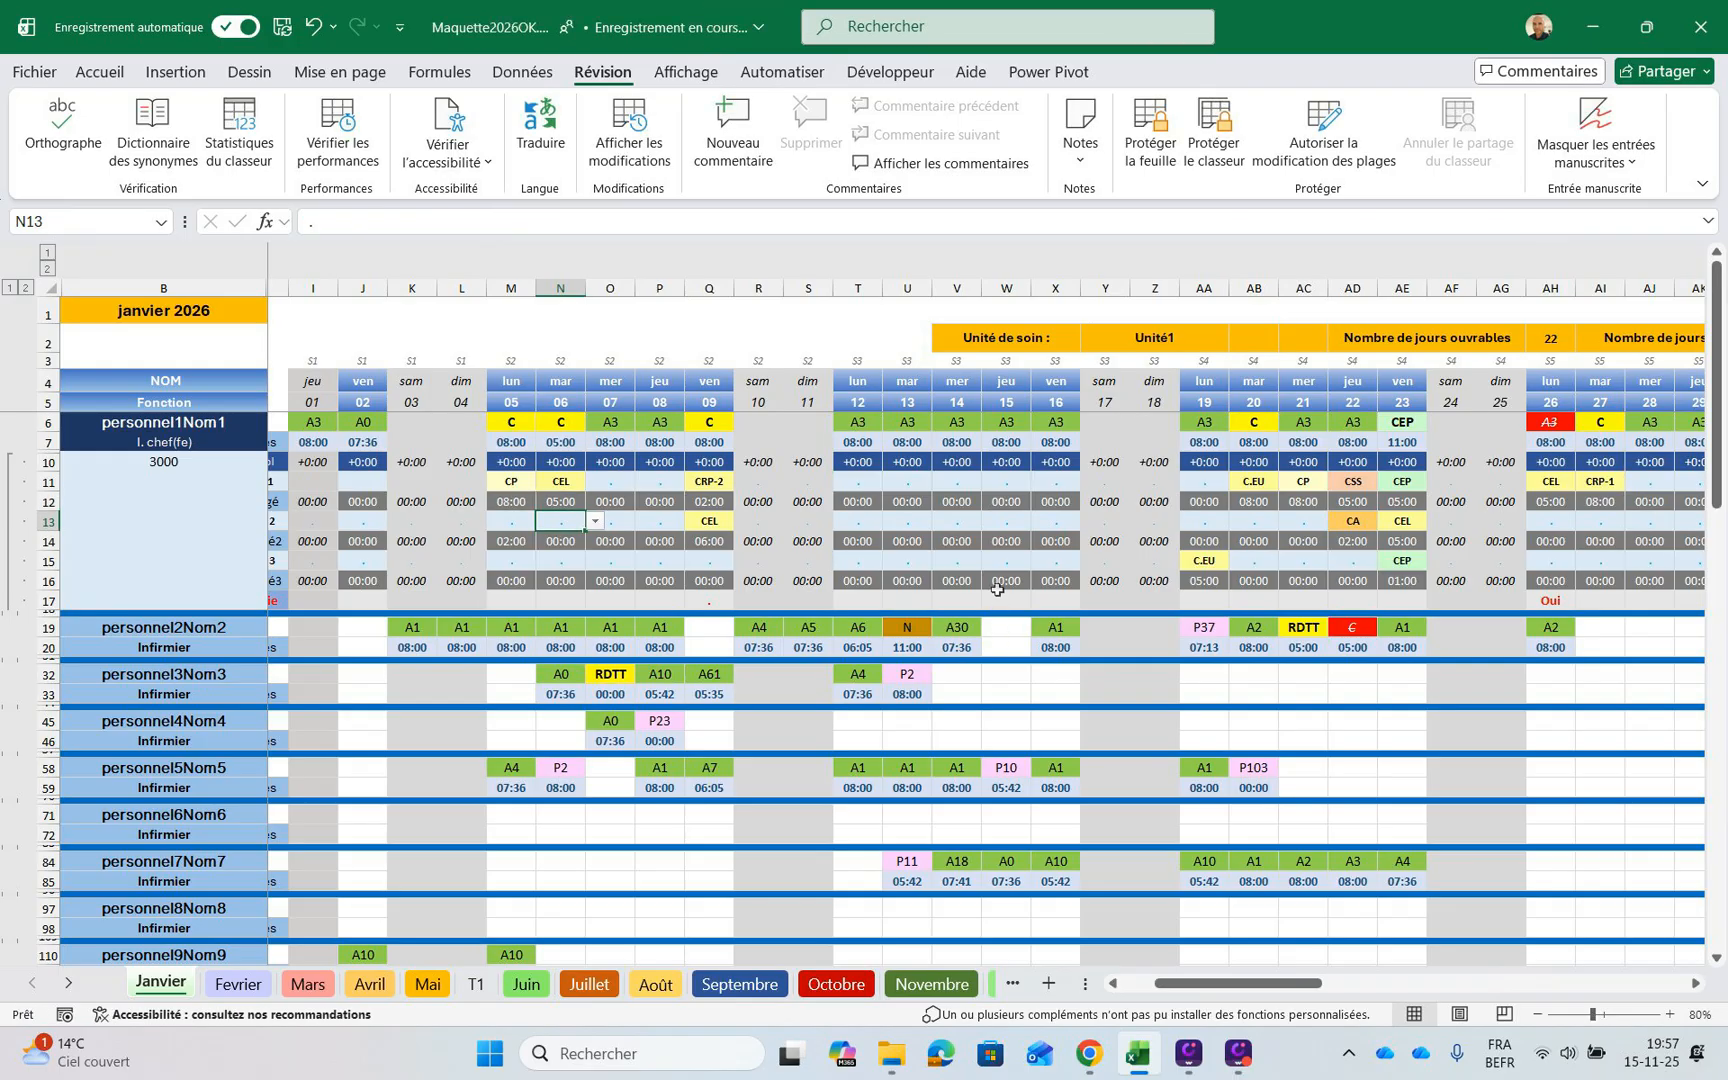
# Set the first staff member's second leave type (Congé 2) for 6 January in N13 to CP
pyautogui.press('Down')
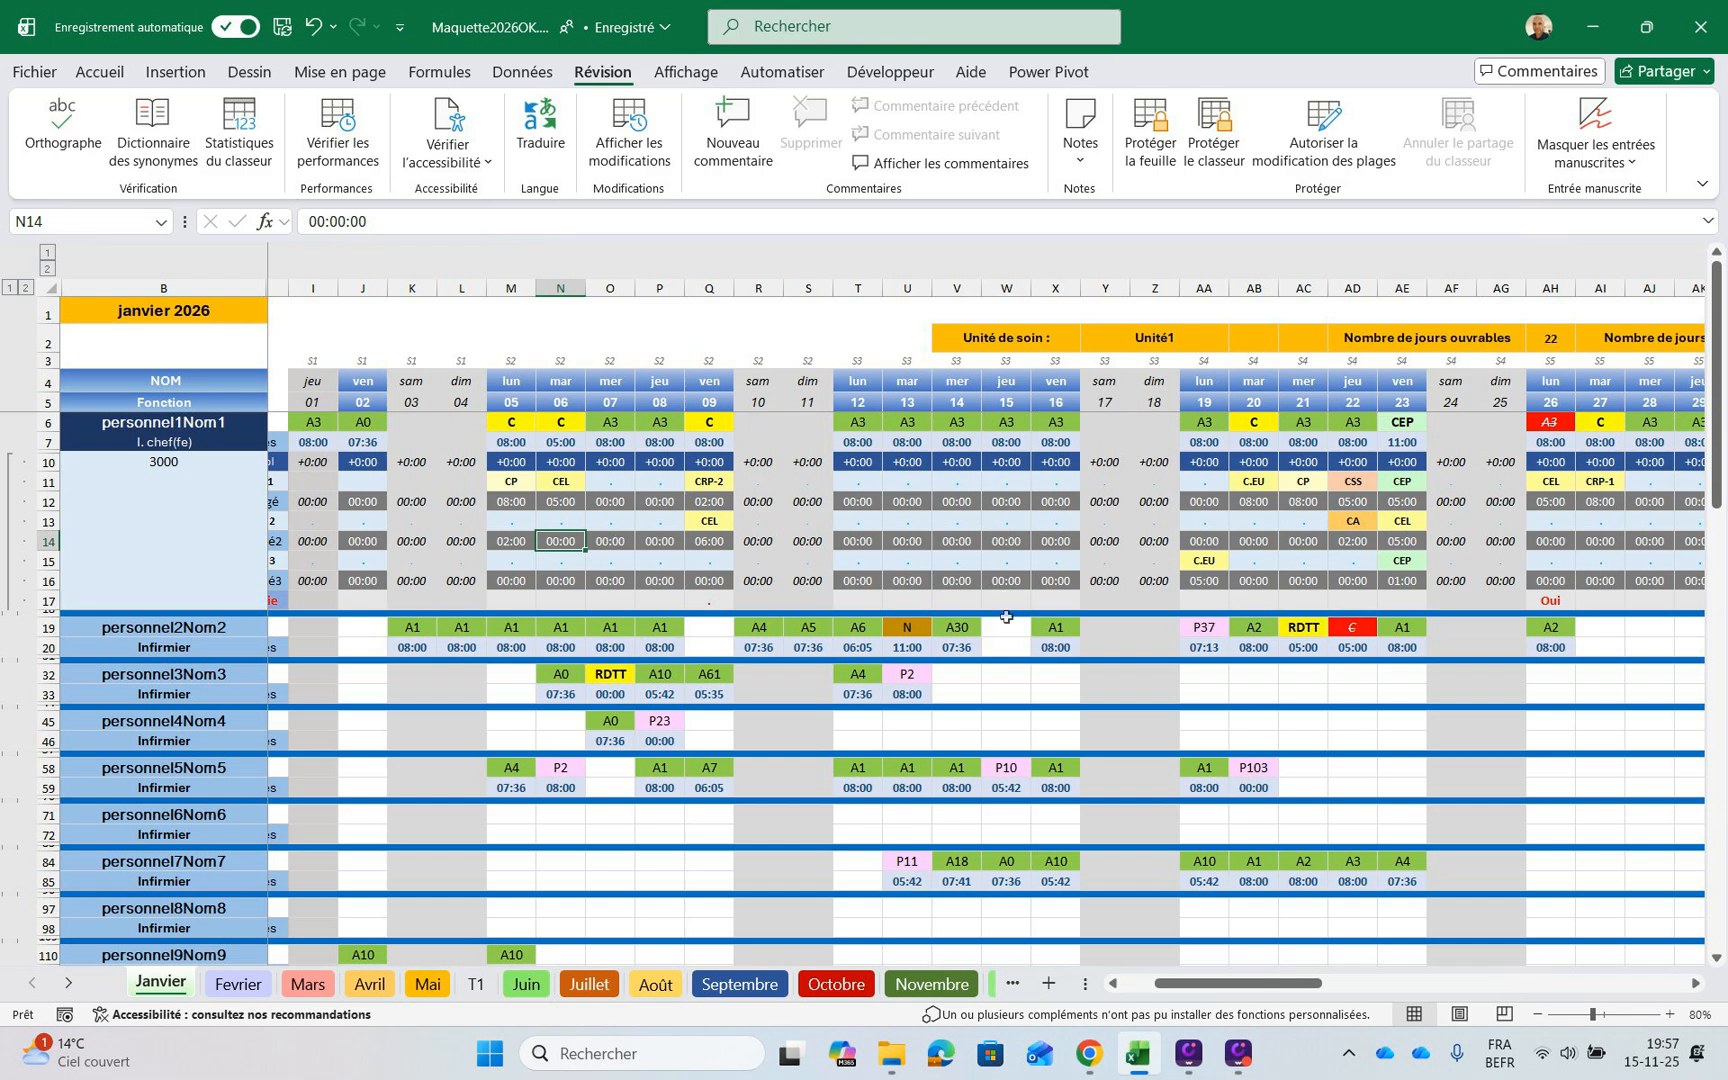
pyautogui.press('Up')
pyautogui.hotkey('alt', 'Down')
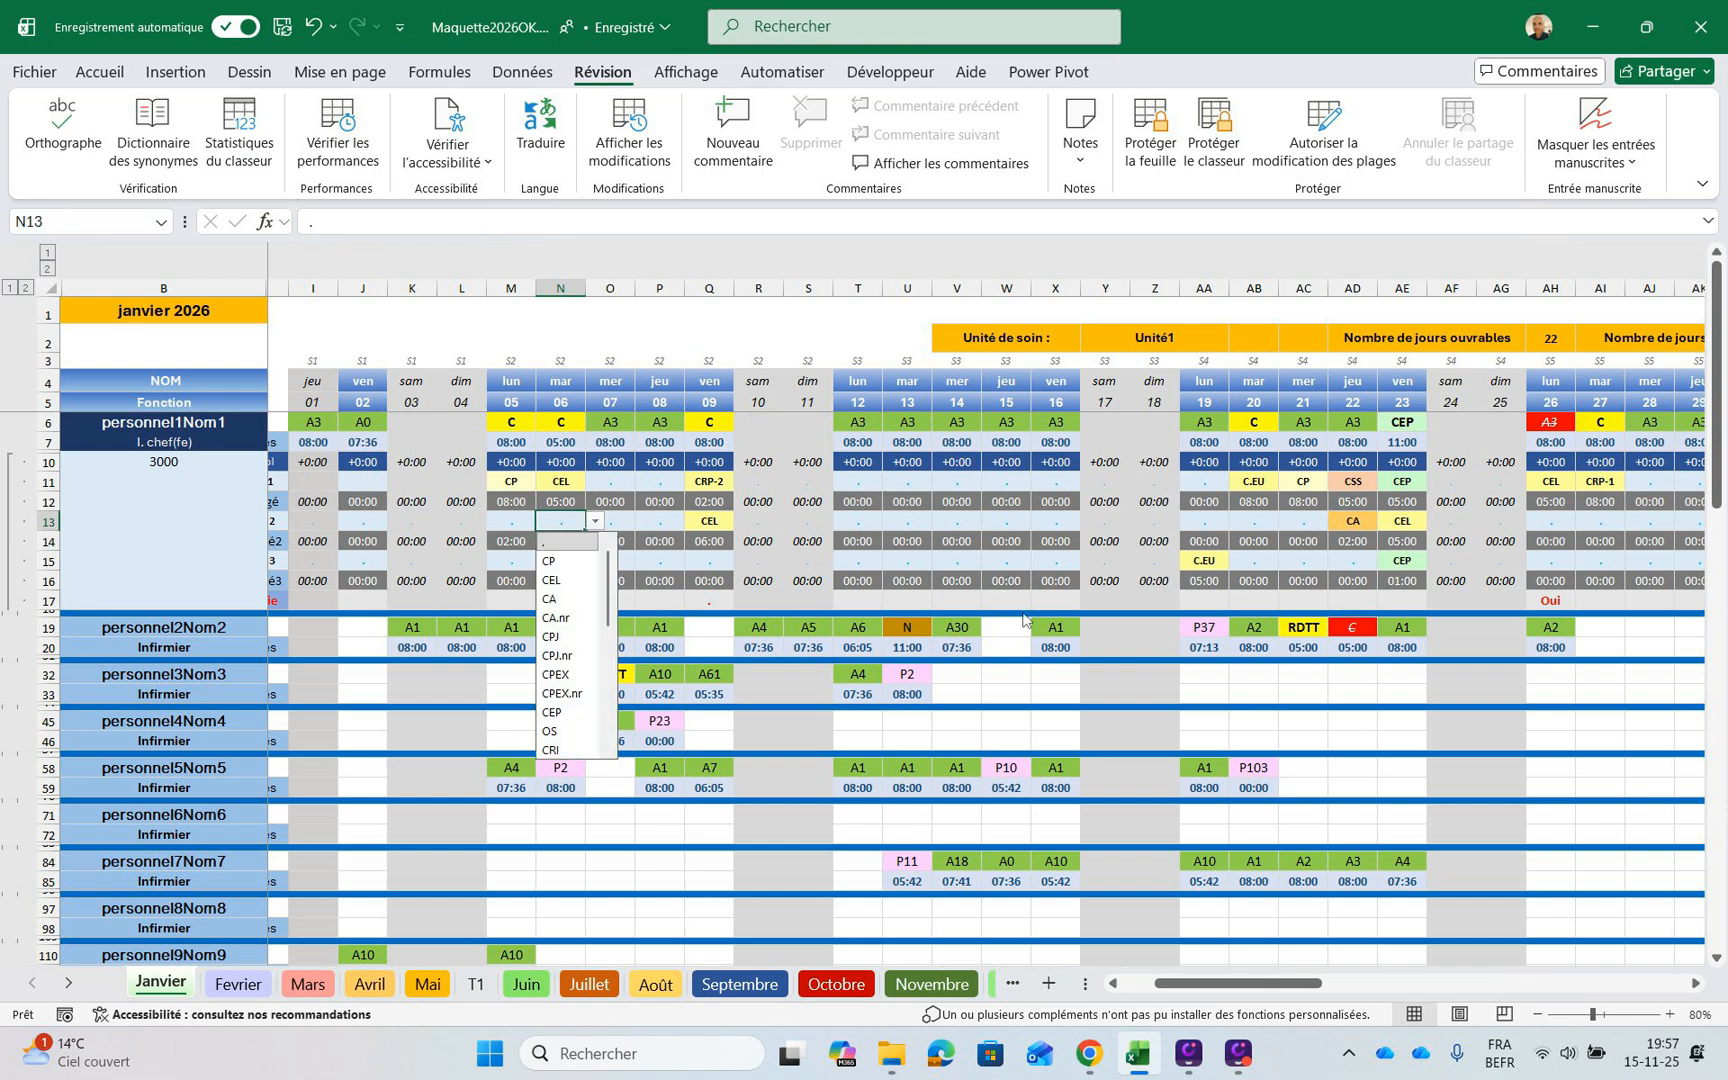
pyautogui.press('Down')
pyautogui.press('Down')
pyautogui.press('Down')
pyautogui.press('Up')
pyautogui.press('Return')
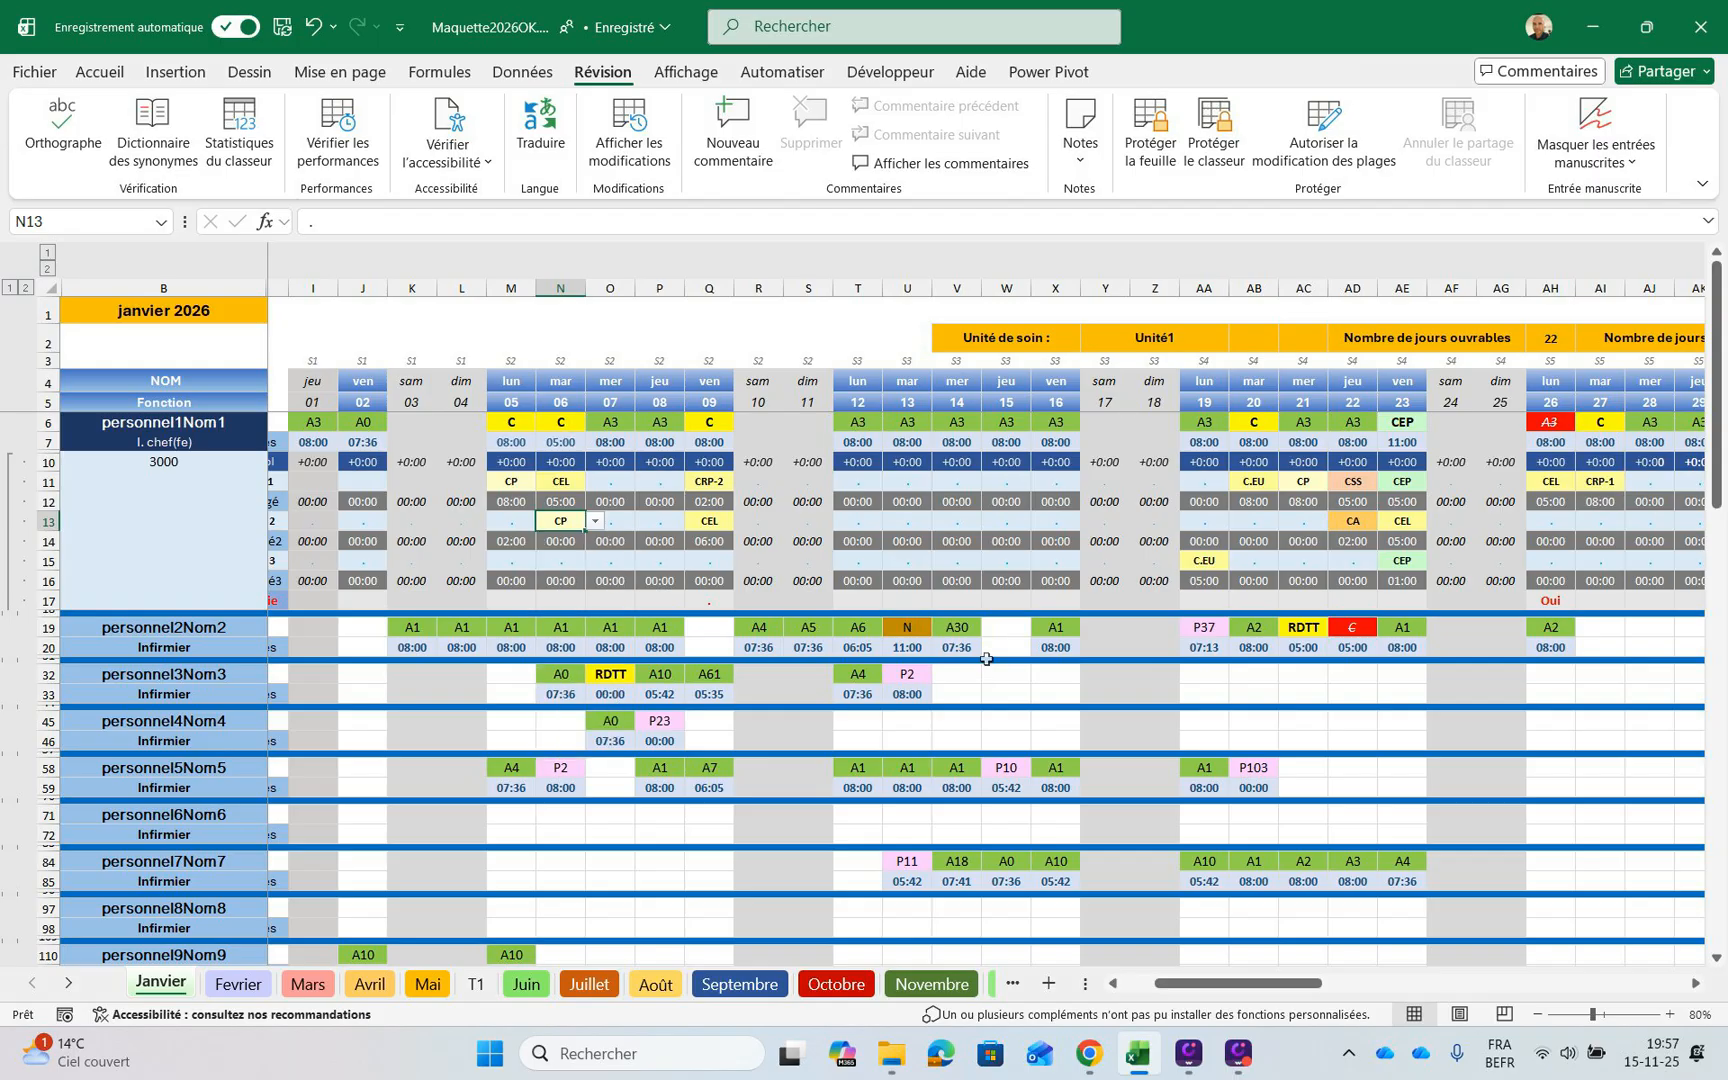
# Enter 03:00 as the hours for the first staff member's CP leave on 6 January in N14
pyautogui.press('Down')
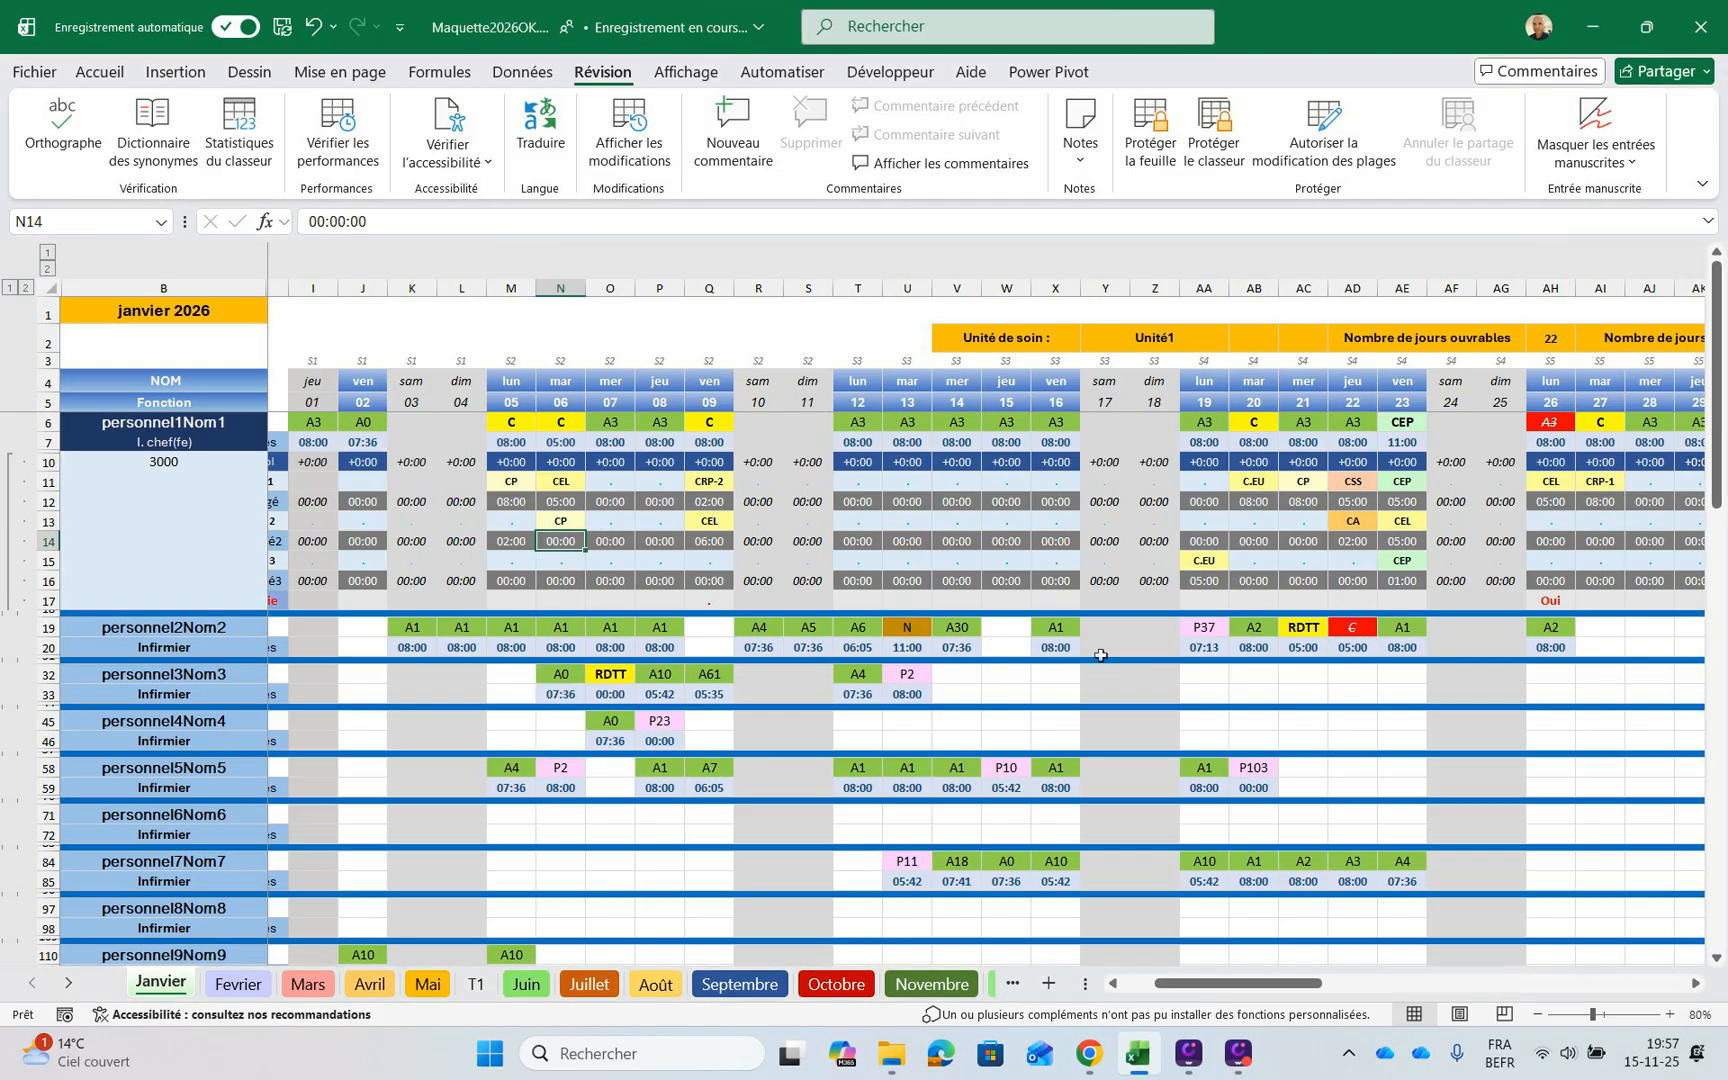
pyautogui.write('03:')
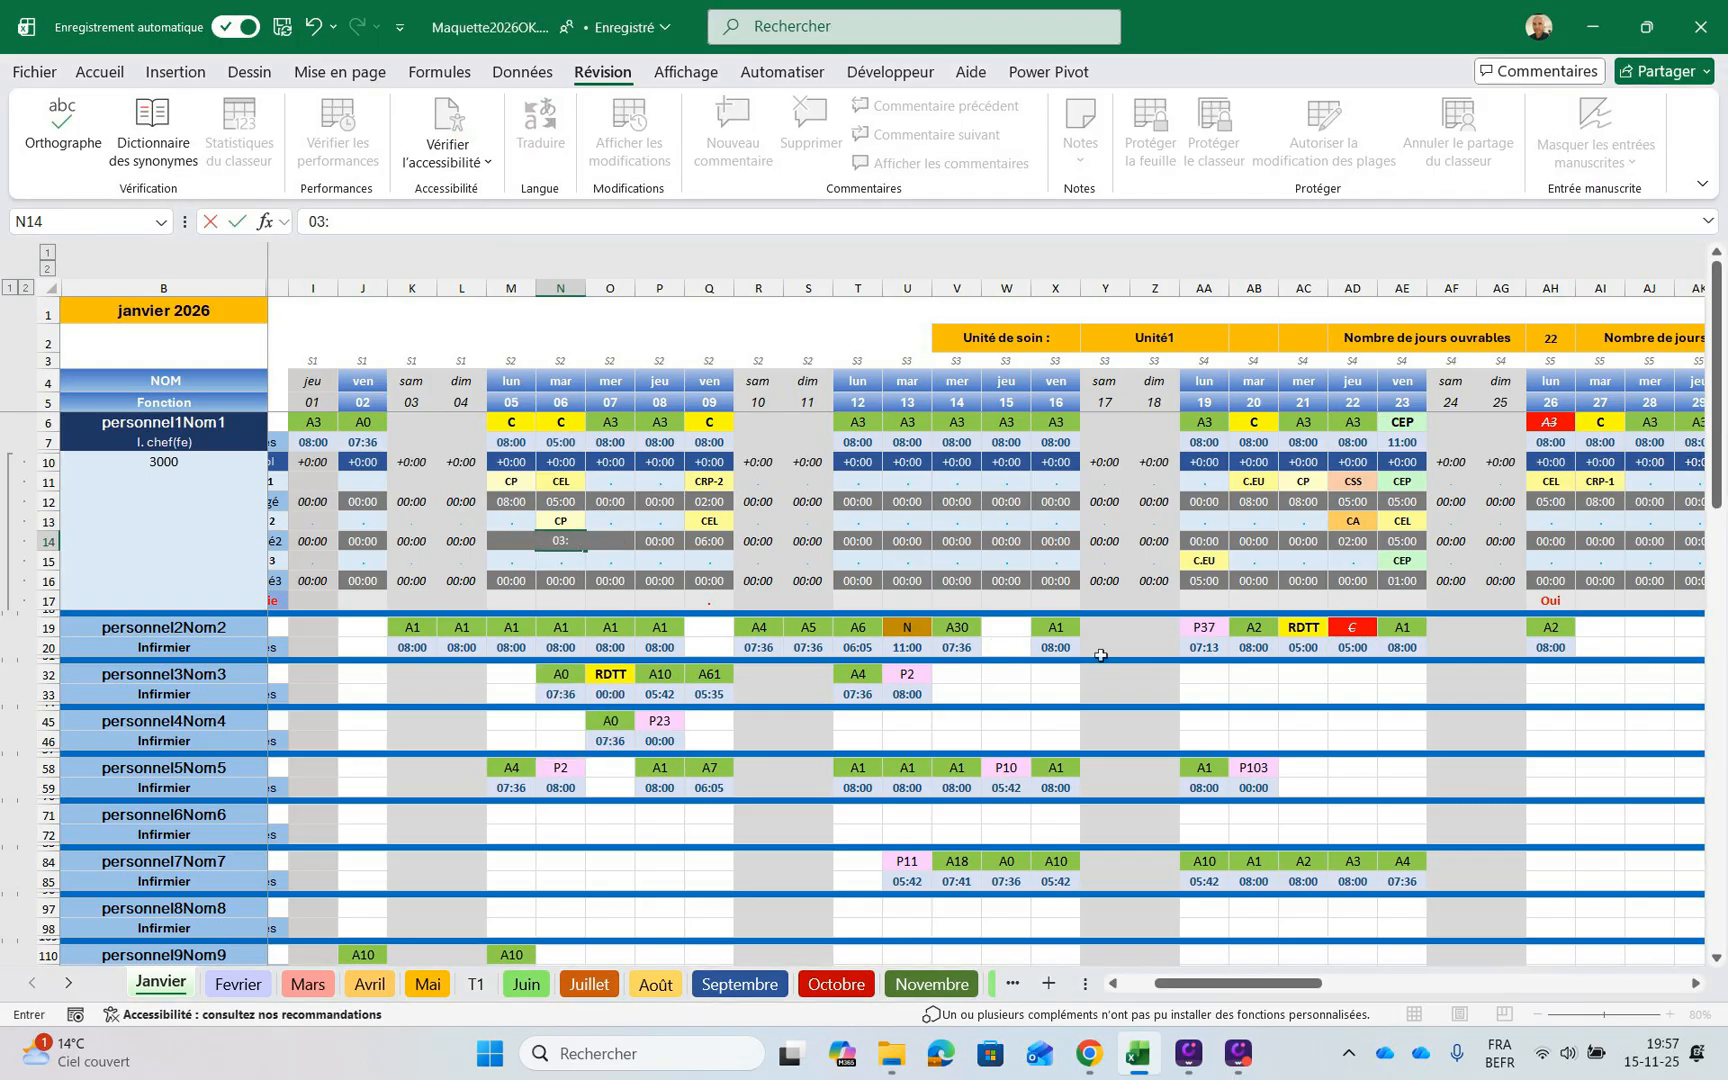
pyautogui.write('00')
pyautogui.press('Return')
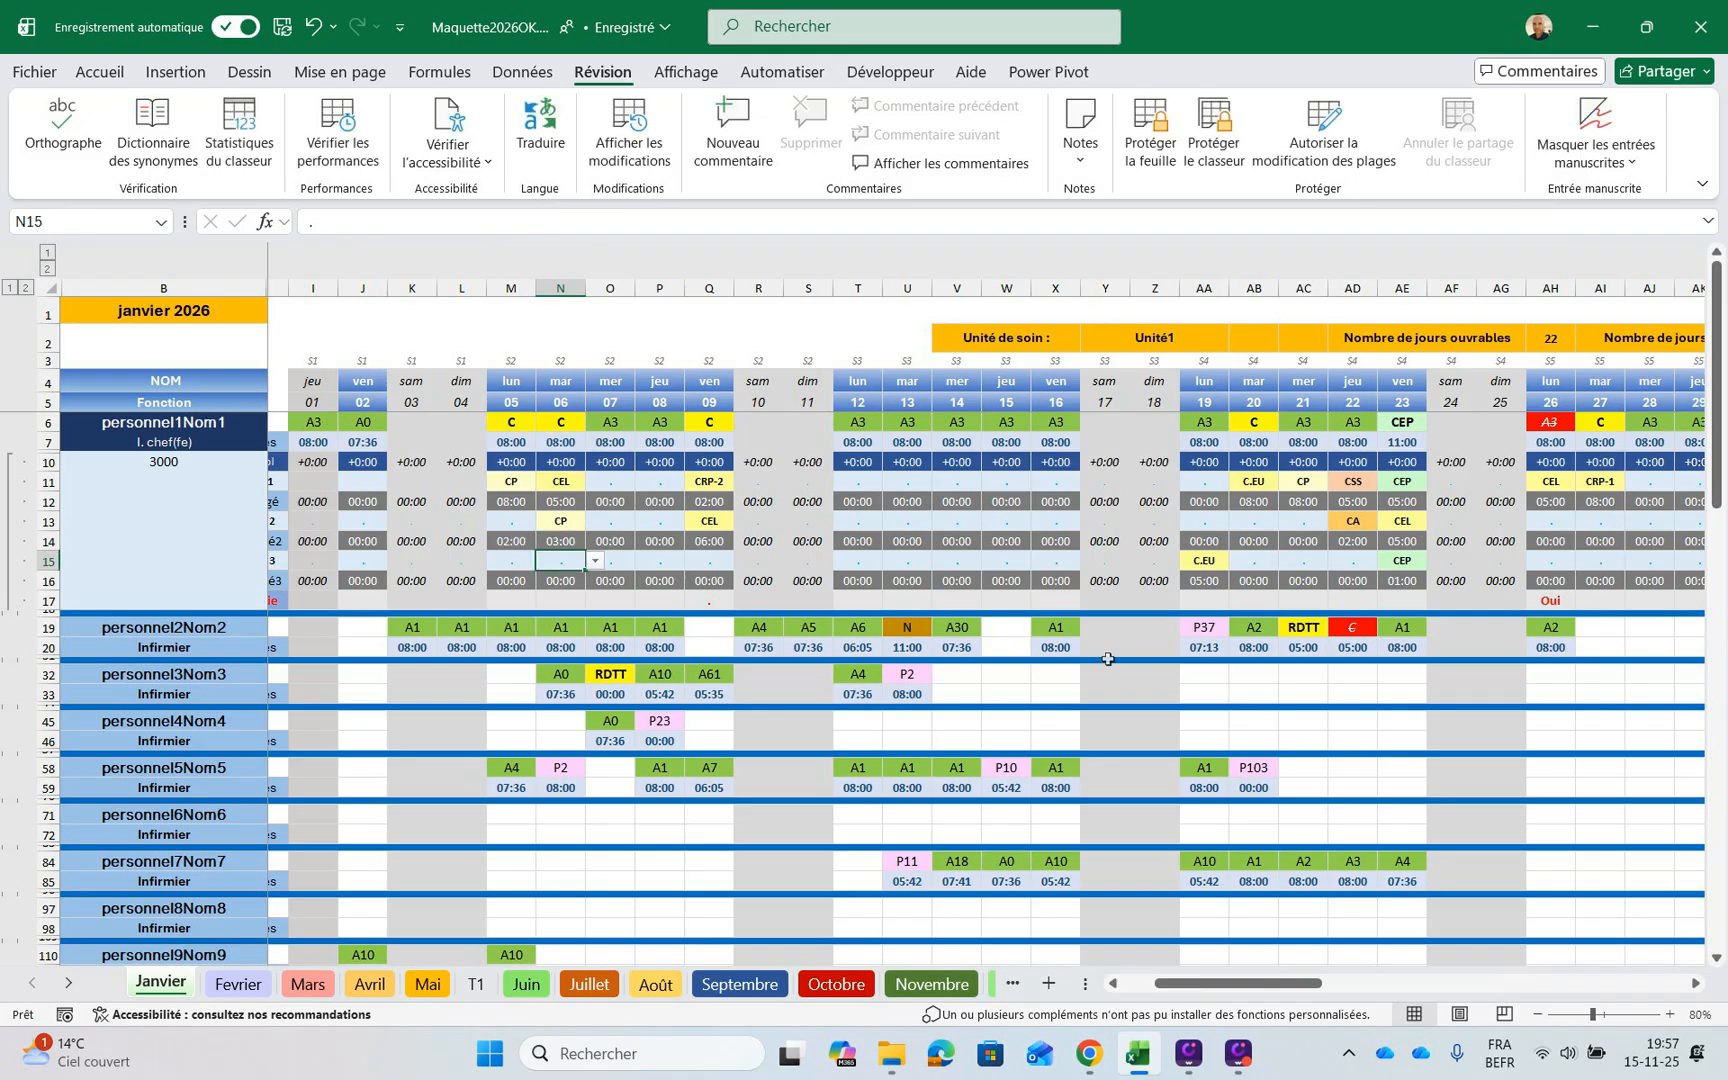
# Set the first staff member's shift code for Friday 30 January in AL6 to C, keeping the leave balances in view
pyautogui.moveTo(1240, 983); pyautogui.dragTo(1353, 983)
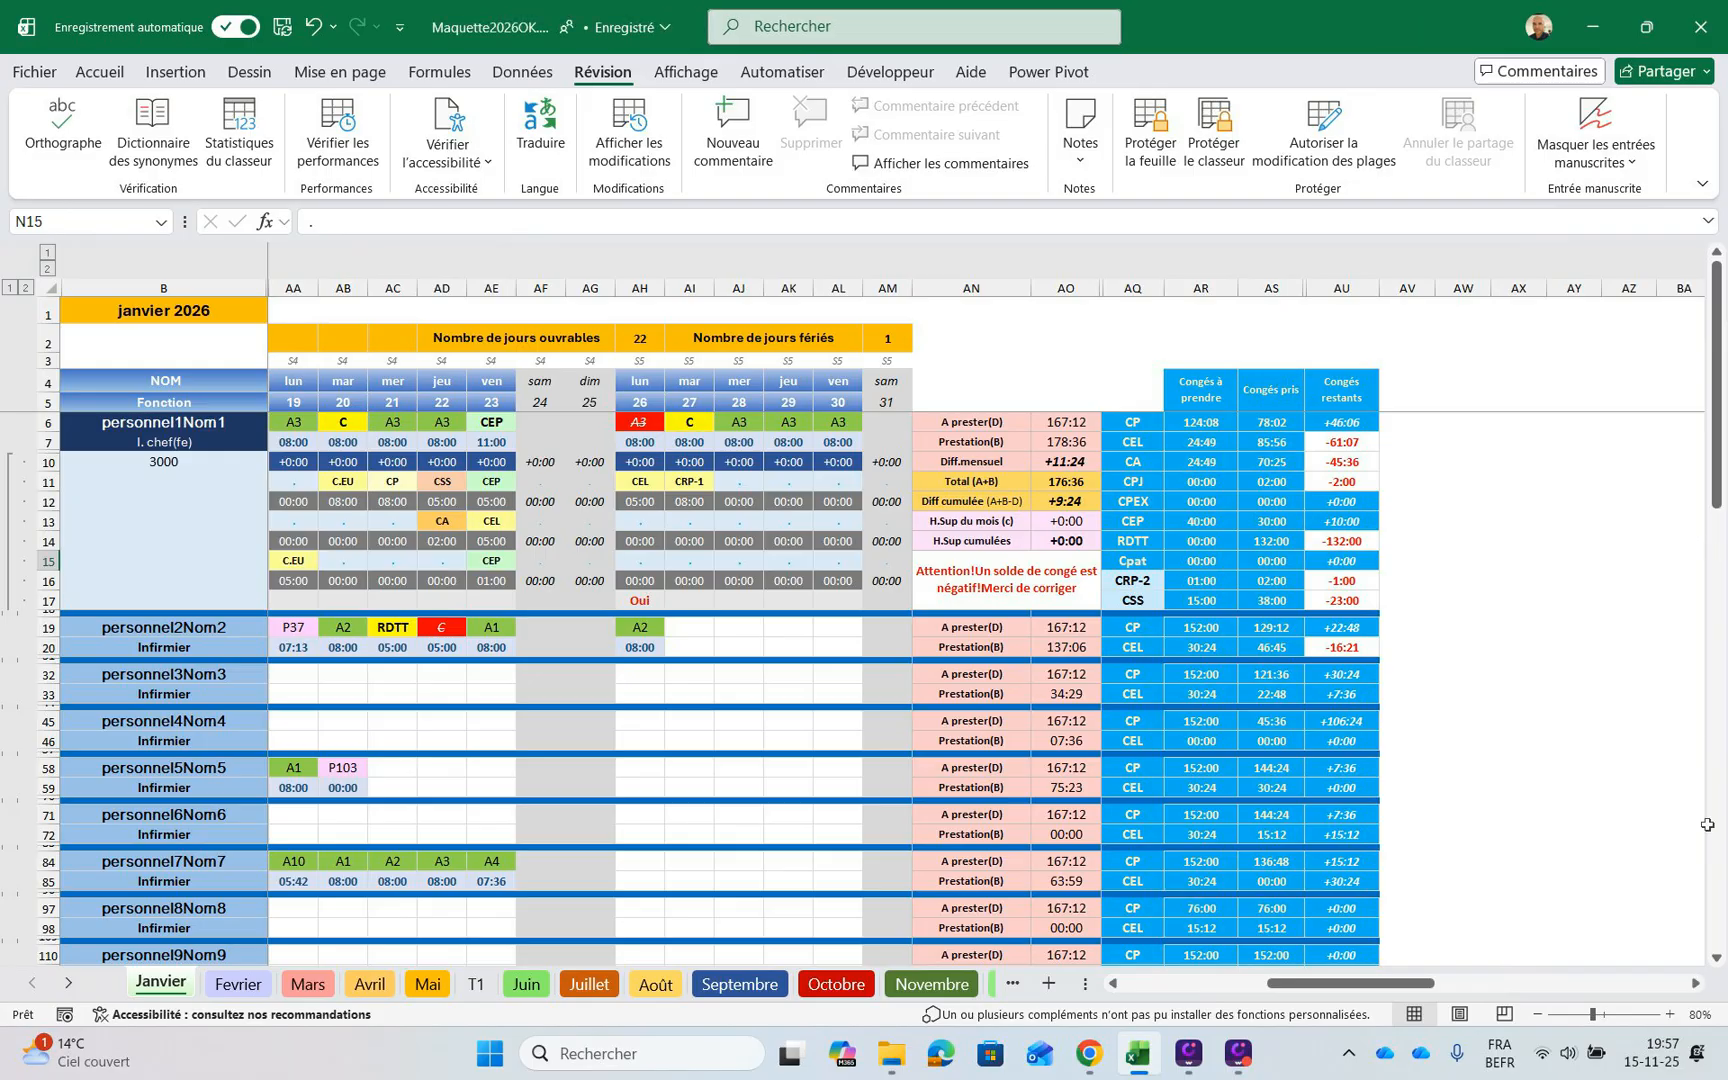
pyautogui.moveTo(1350, 983)
pyautogui.mouseDown()
pyautogui.moveTo(1278, 983)
pyautogui.moveTo(1358, 983)
pyautogui.moveTo(1333, 983)
pyautogui.mouseUp()
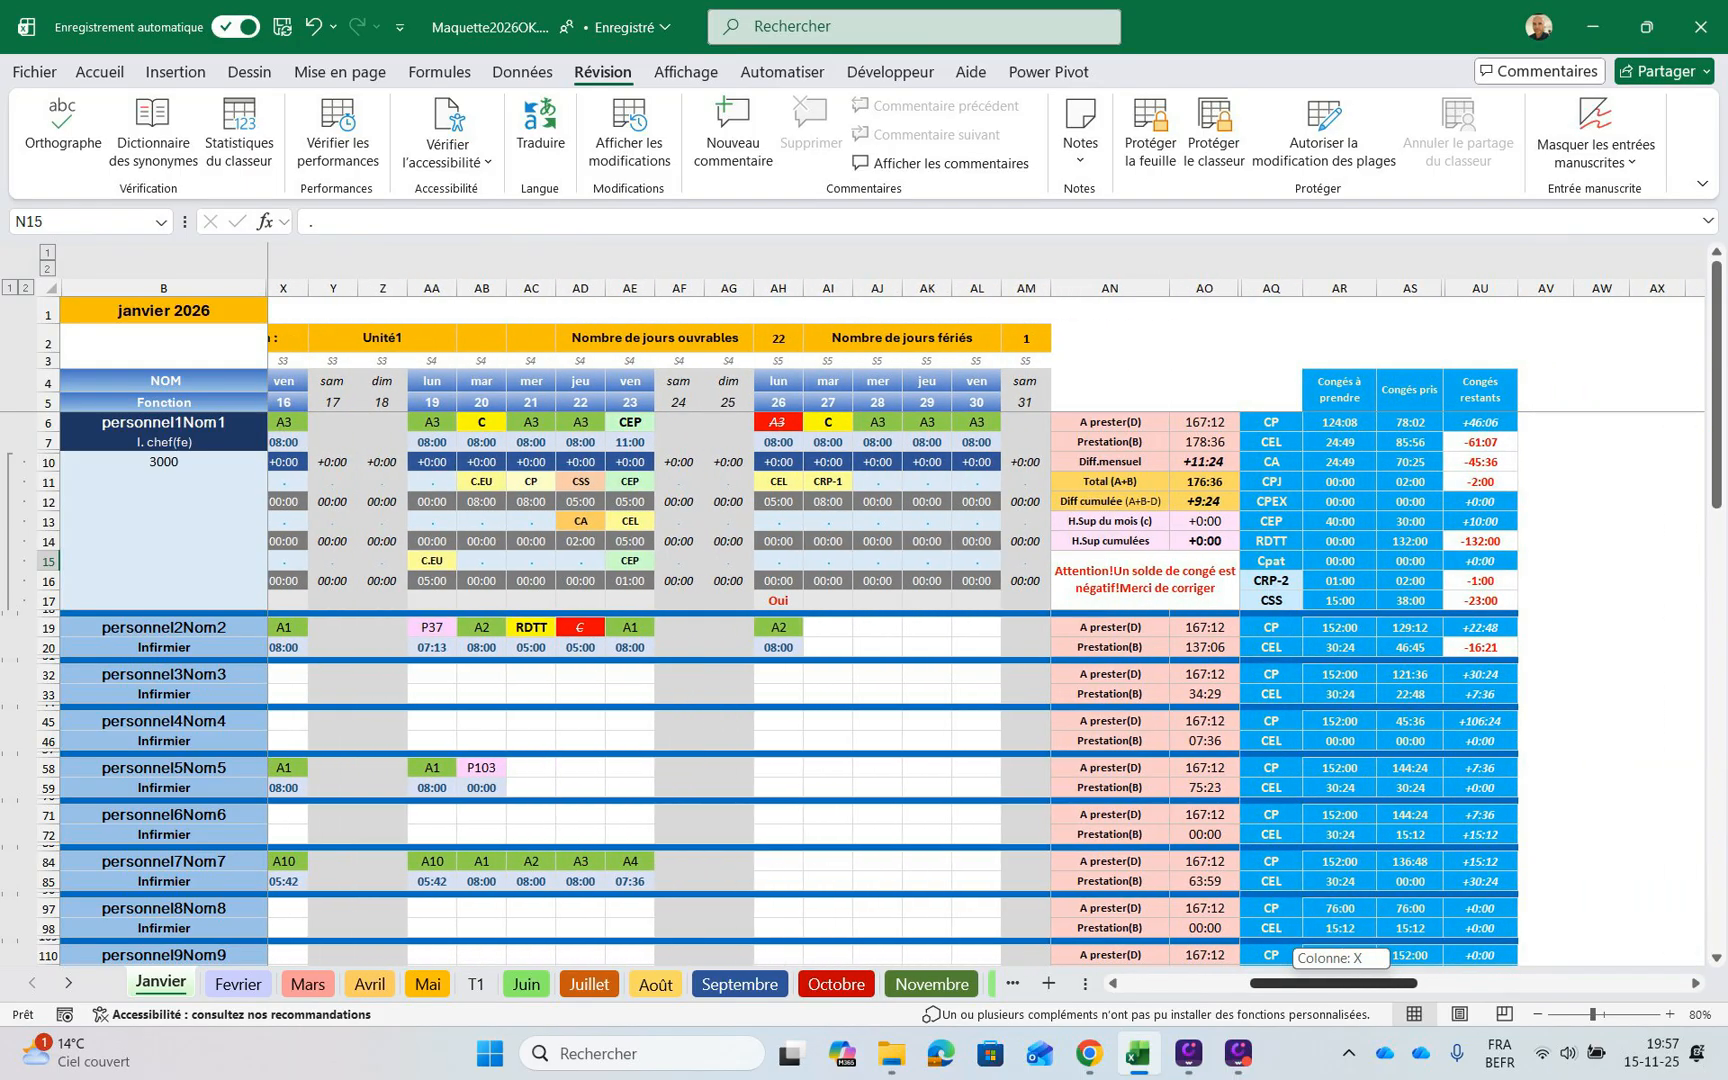
pyautogui.moveTo(1333, 983); pyautogui.dragTo(1325, 983)
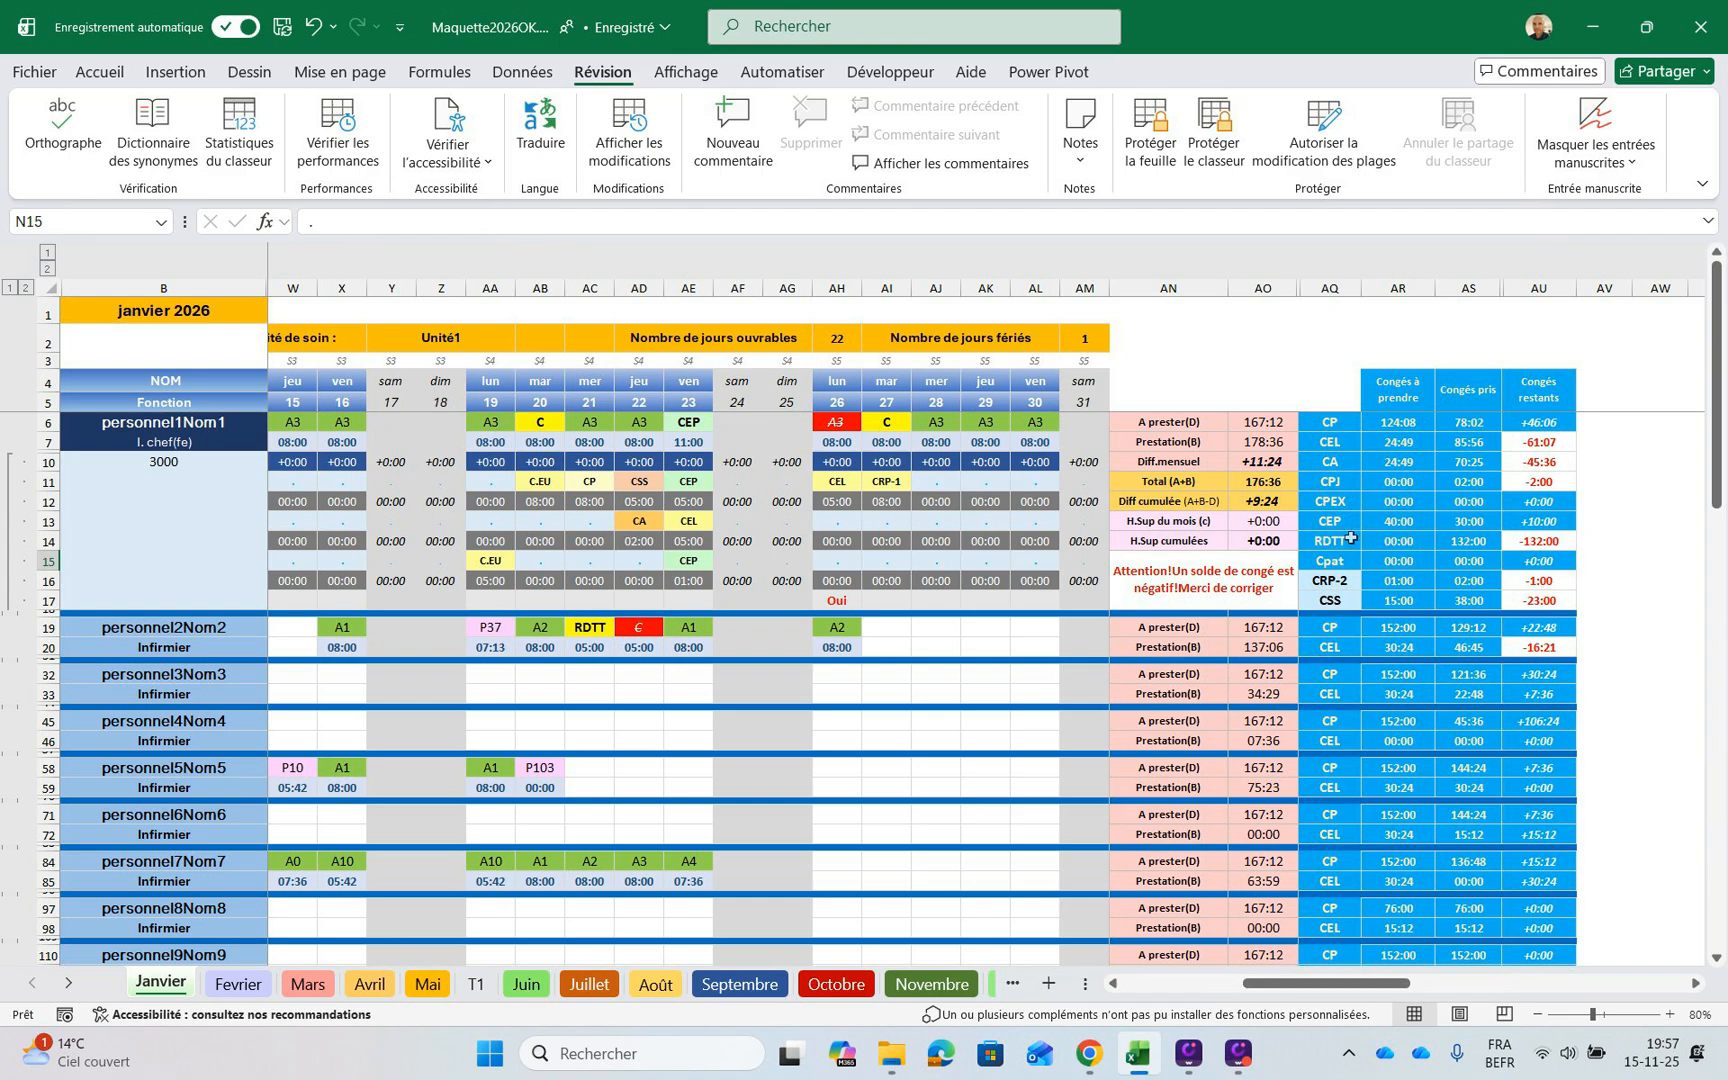
pyautogui.click(1037, 422)
pyautogui.click(1069, 422)
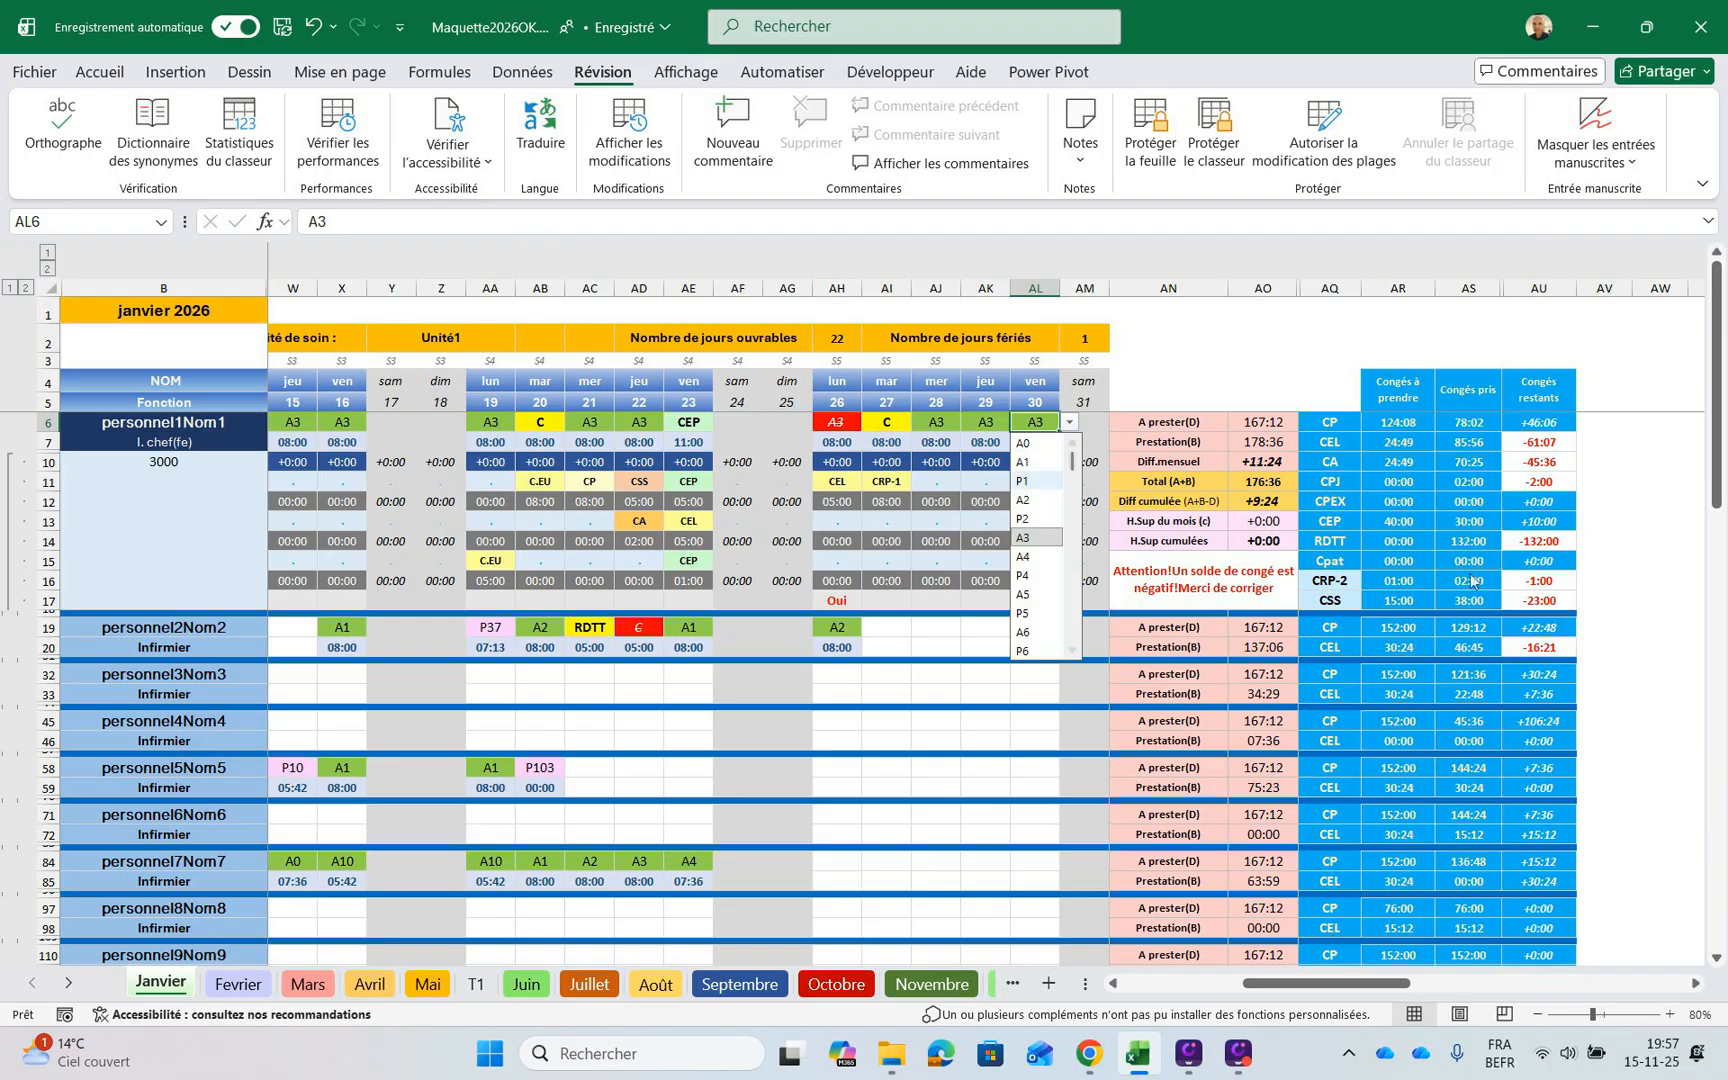
pyautogui.scroll(-10, 1035, 540)
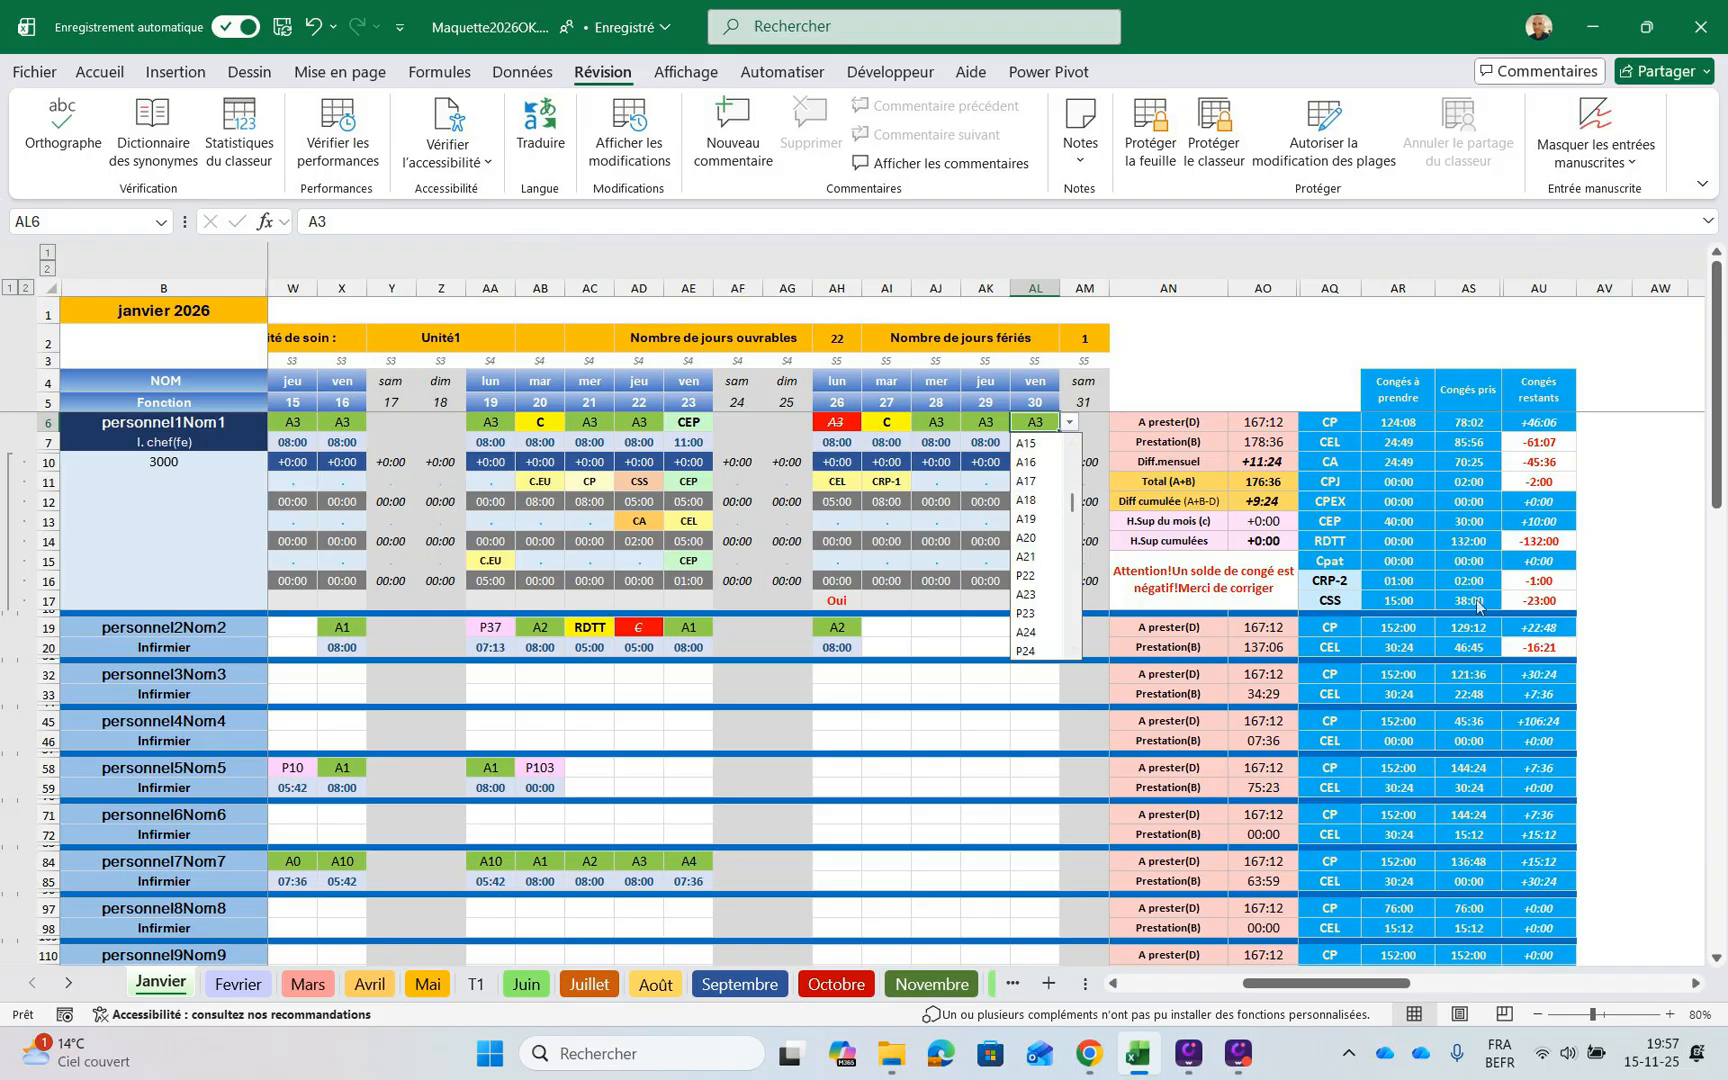
pyautogui.scroll(-15, 1035, 520)
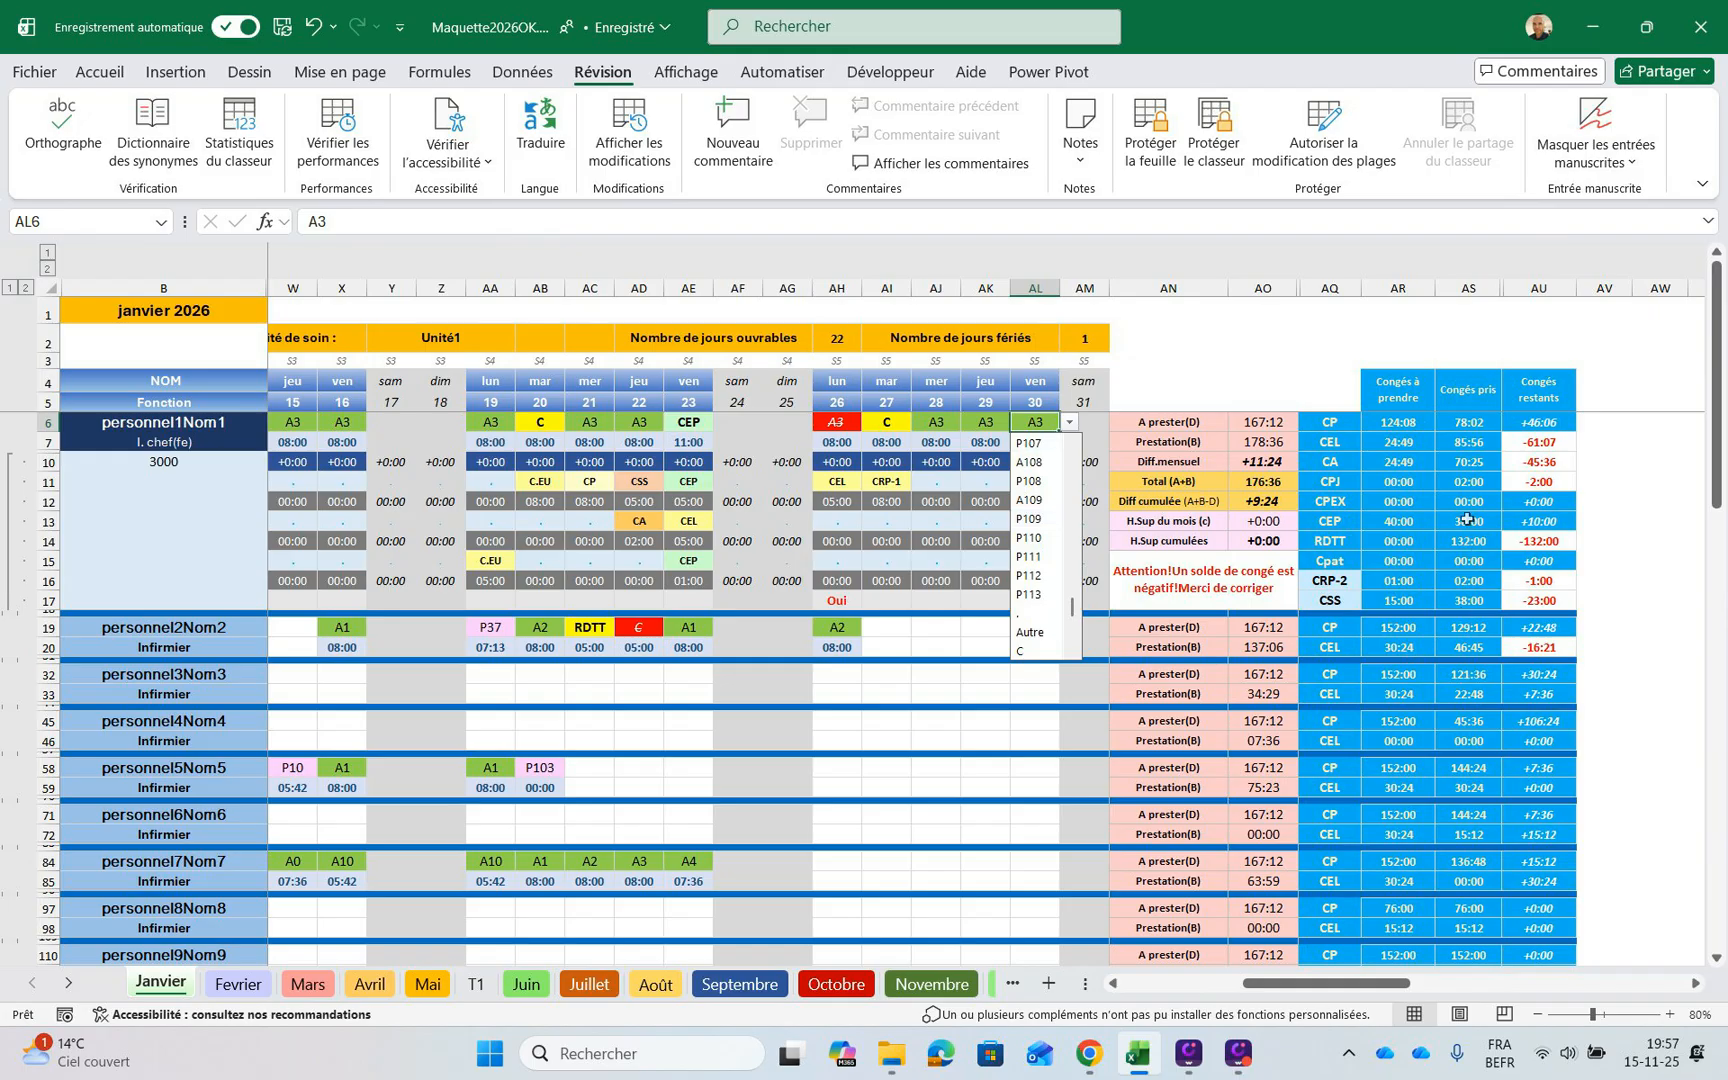
pyautogui.click(1037, 422)
pyautogui.write('c')
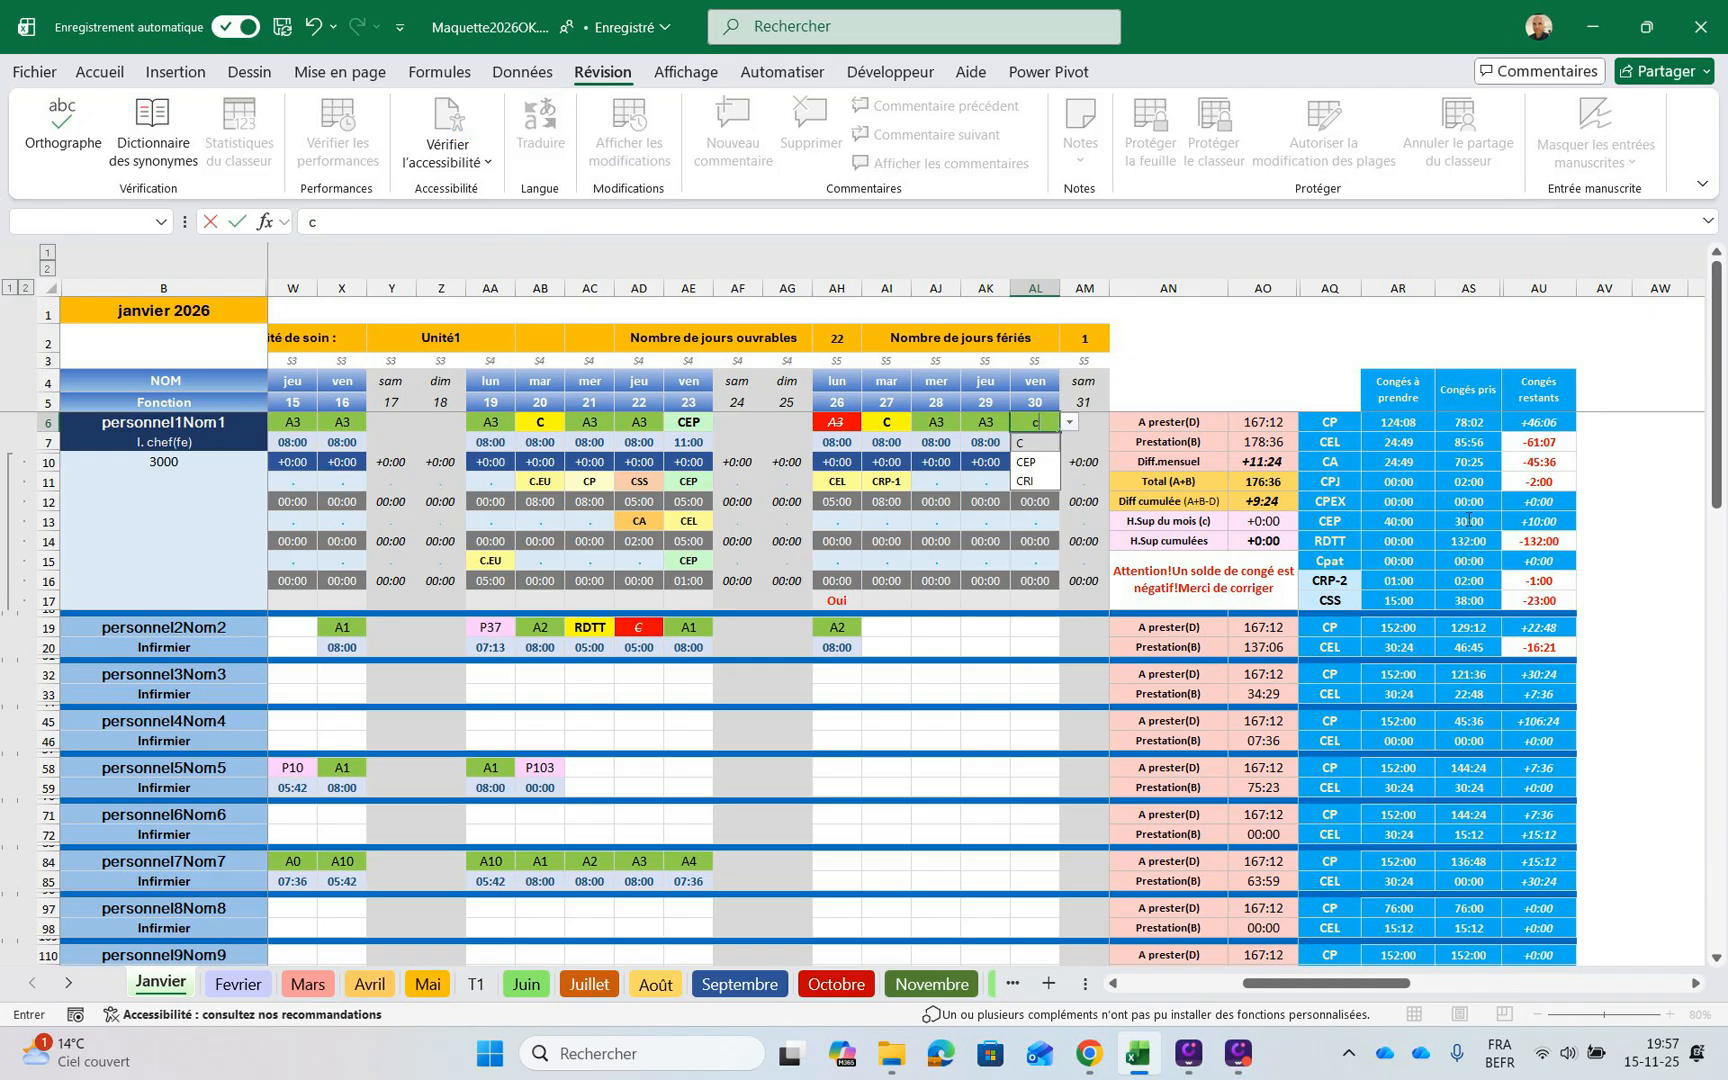
pyautogui.press('Down')
pyautogui.press('Return')
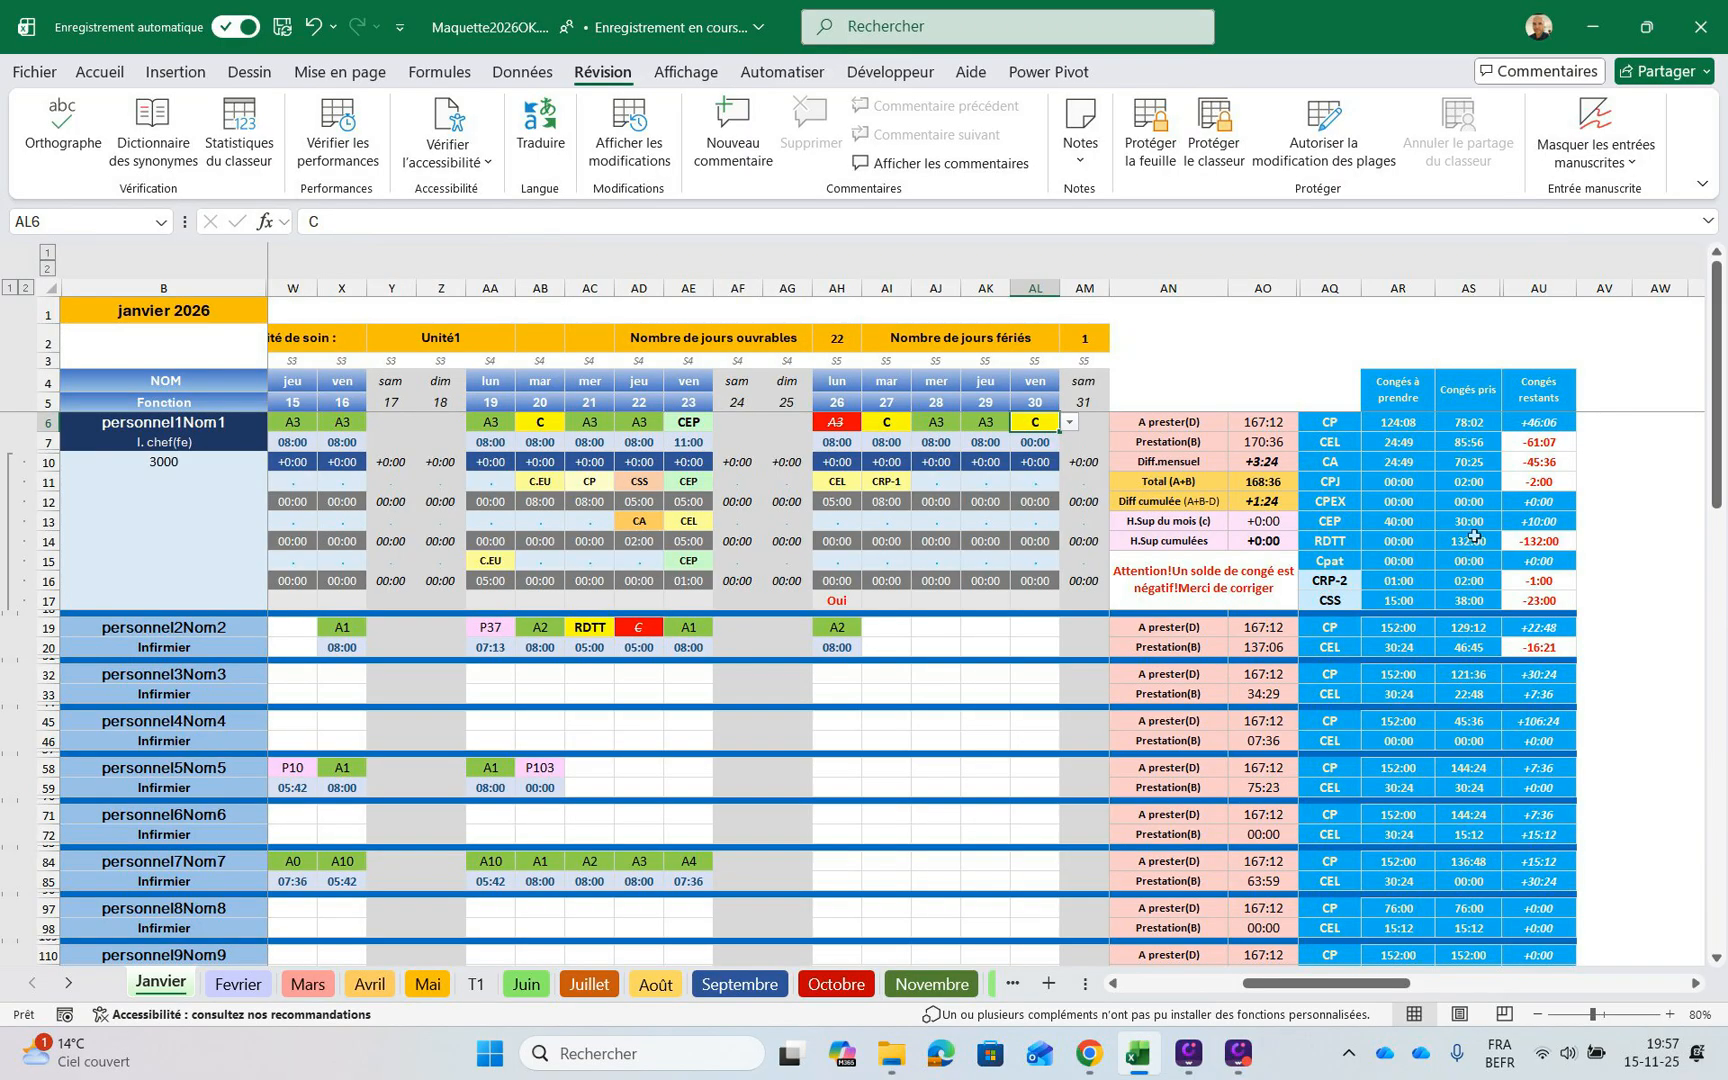
# Set the first staff member's first leave type (Congé1) for 30 January in AL11 to CP
pyautogui.press('Down')
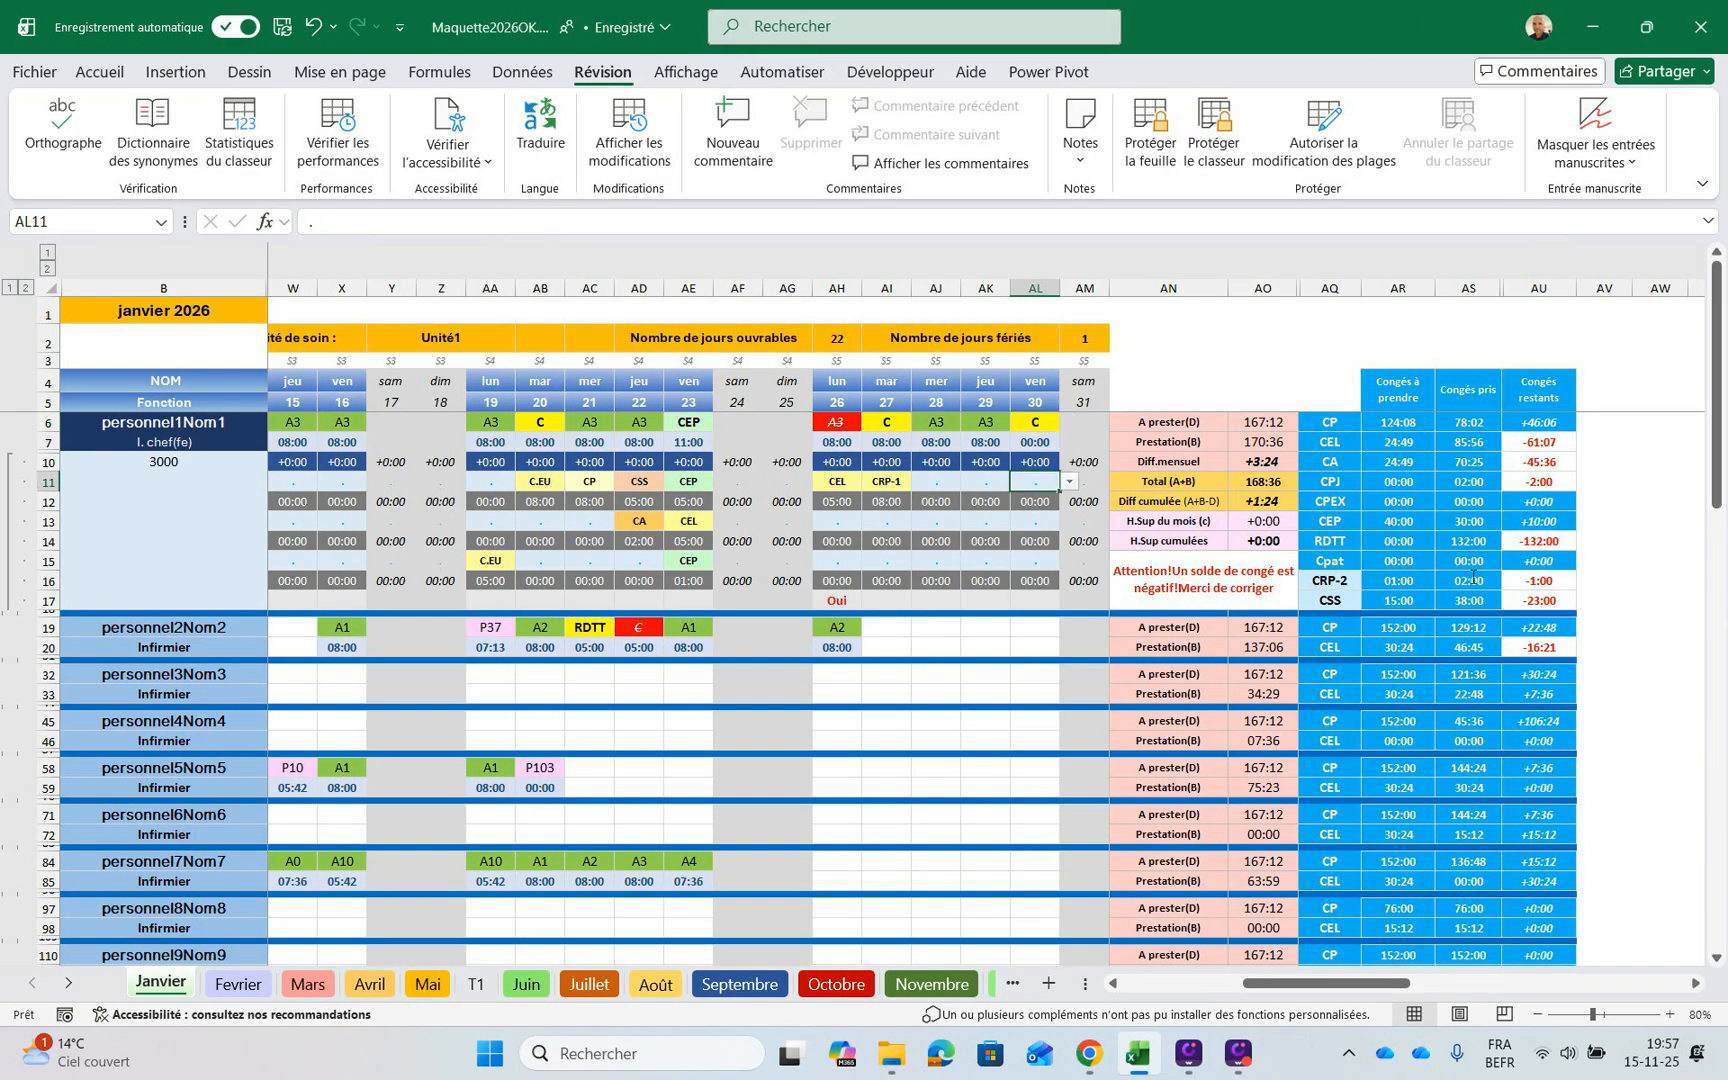
pyautogui.write('cp')
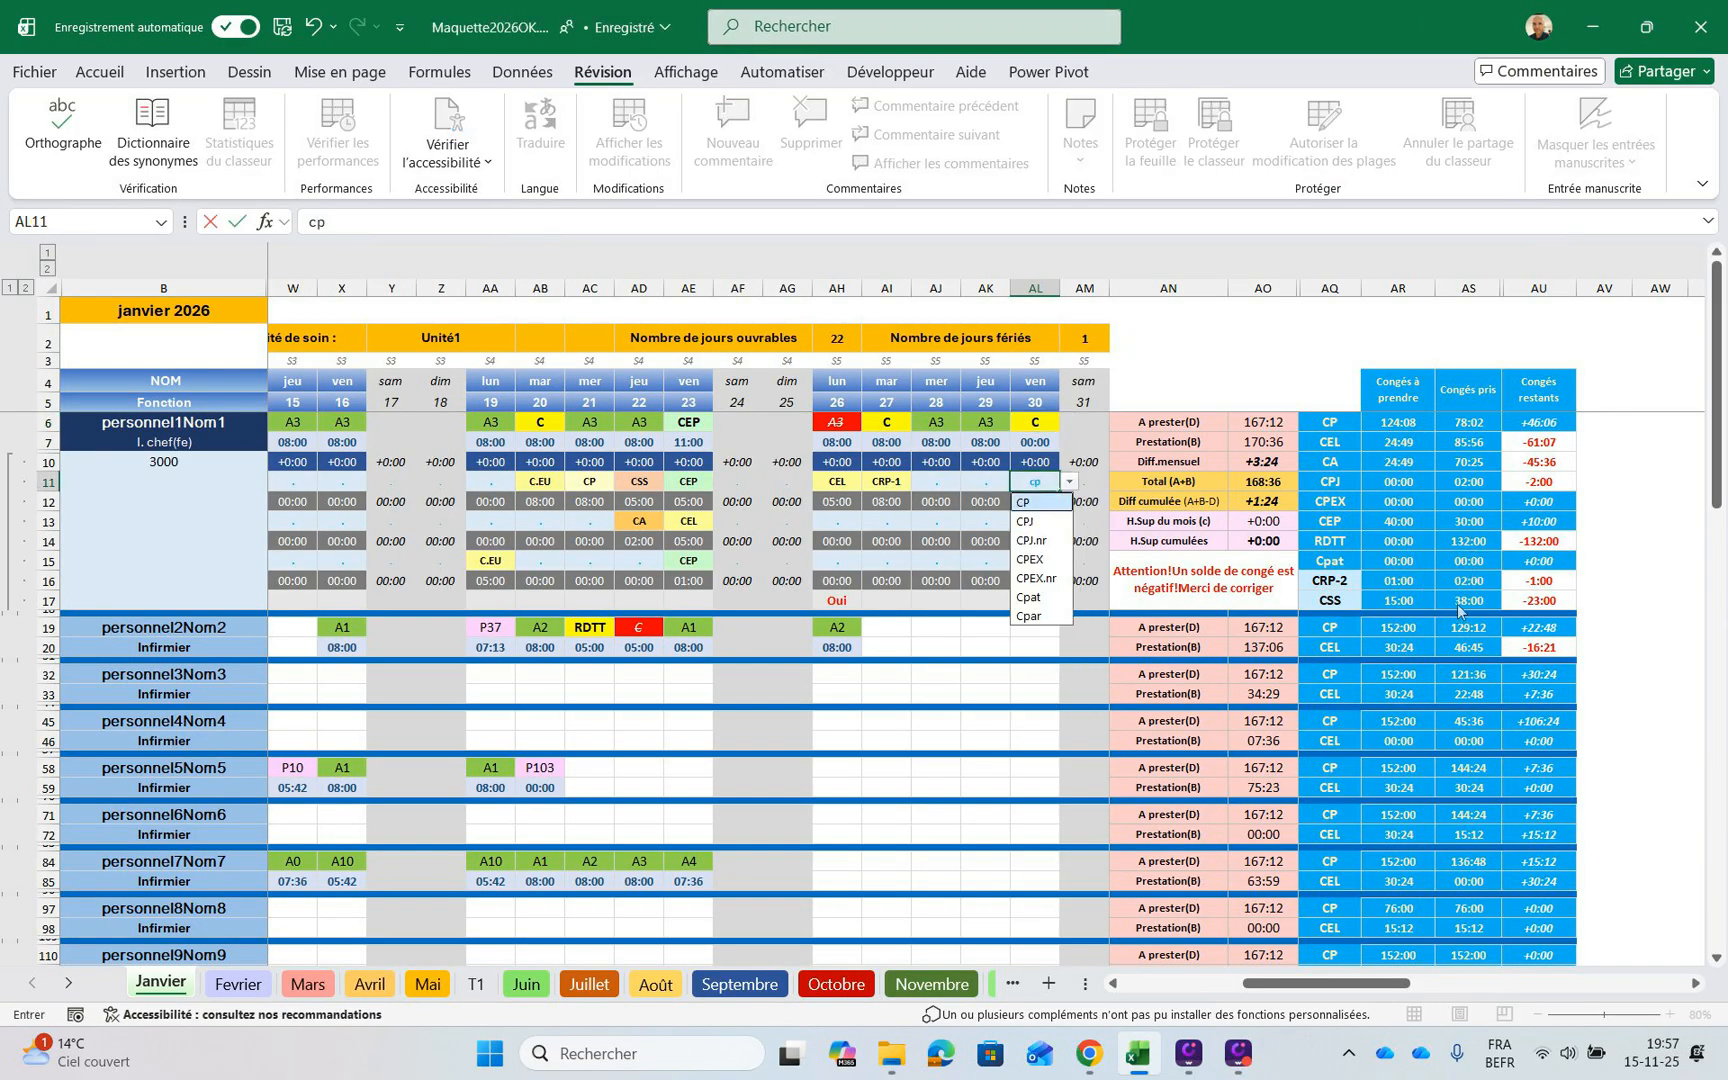
pyautogui.press('Return')
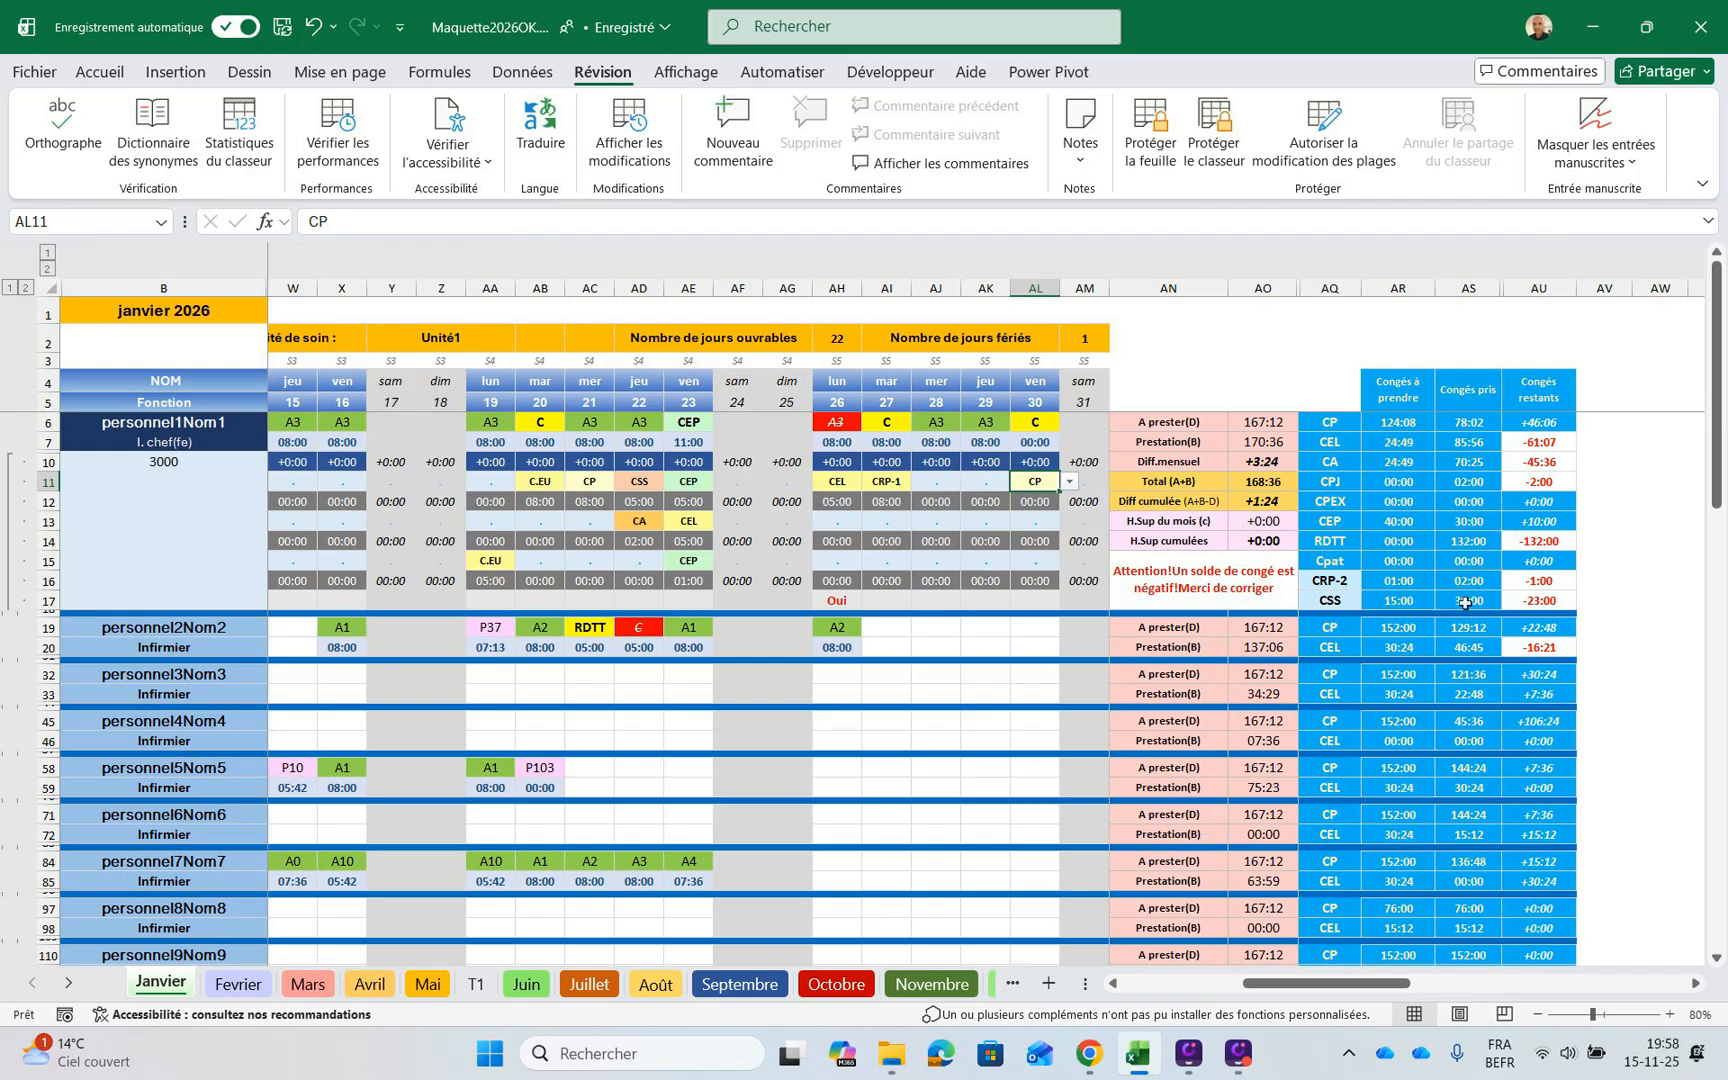
# Enter 08:00 as the hours for the first staff member's CP leave on 30 January in AL12
pyautogui.press('Down')
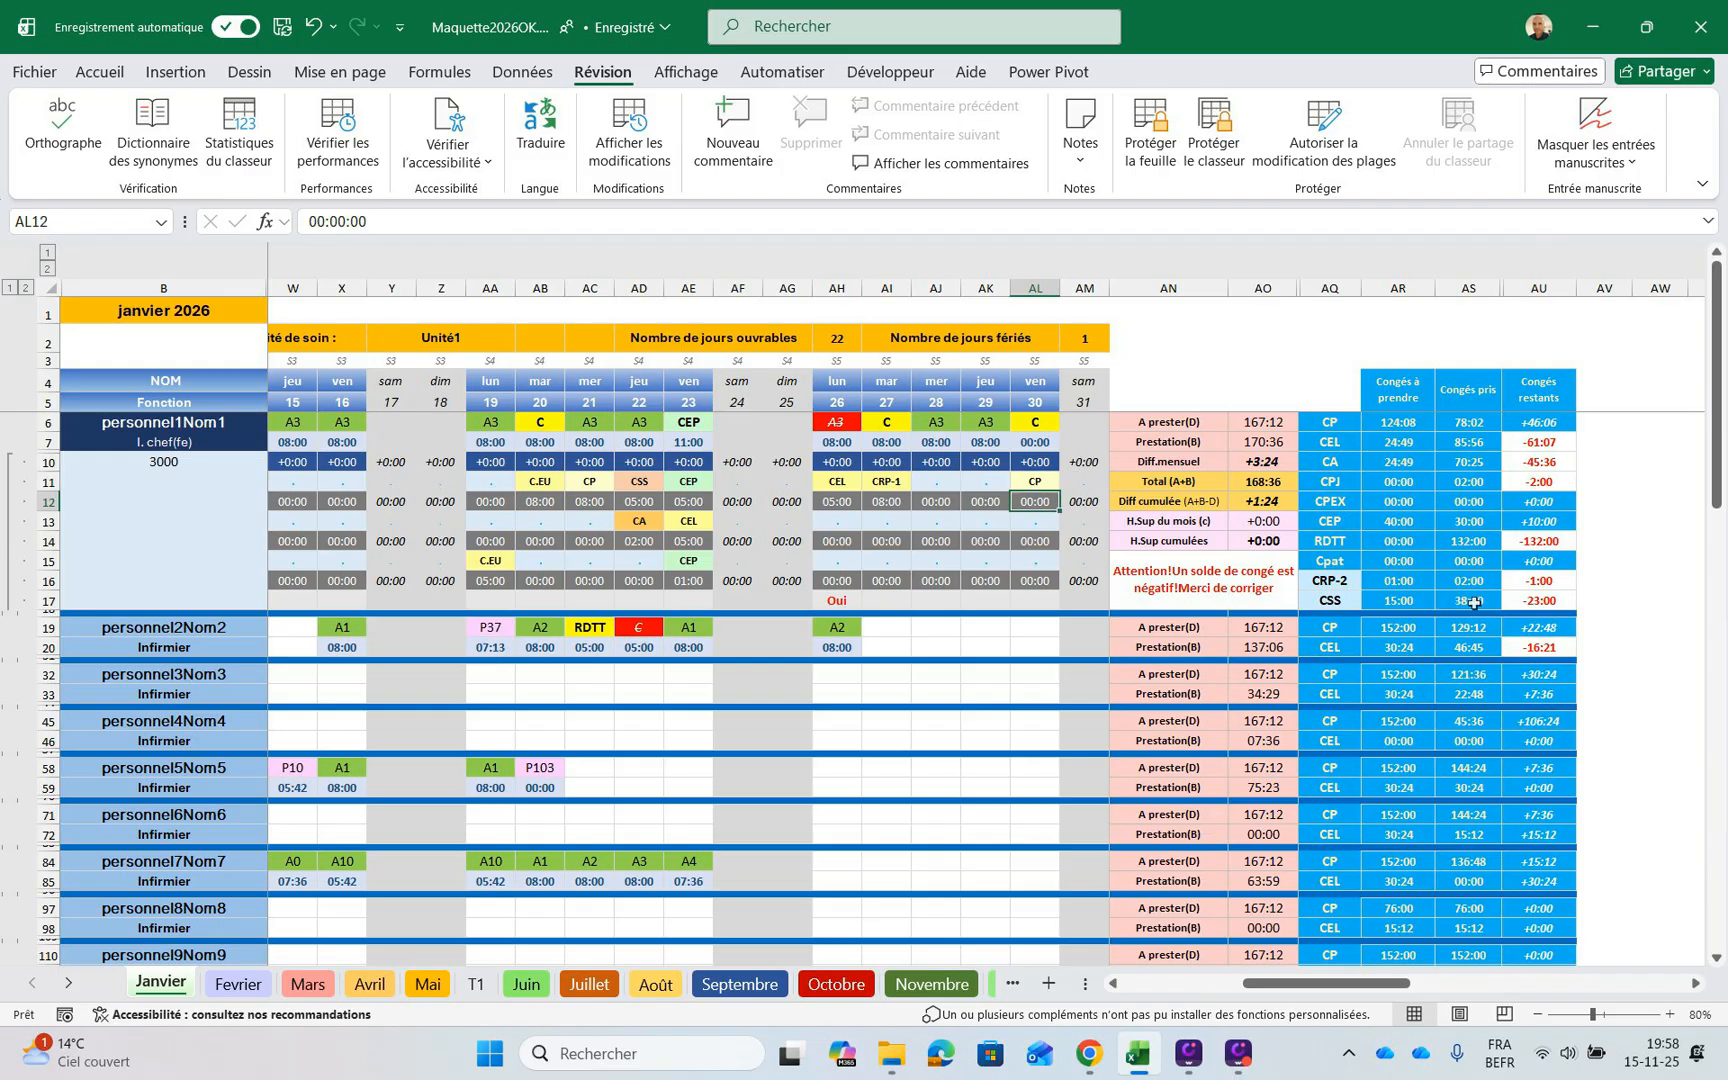
pyautogui.write('08:00')
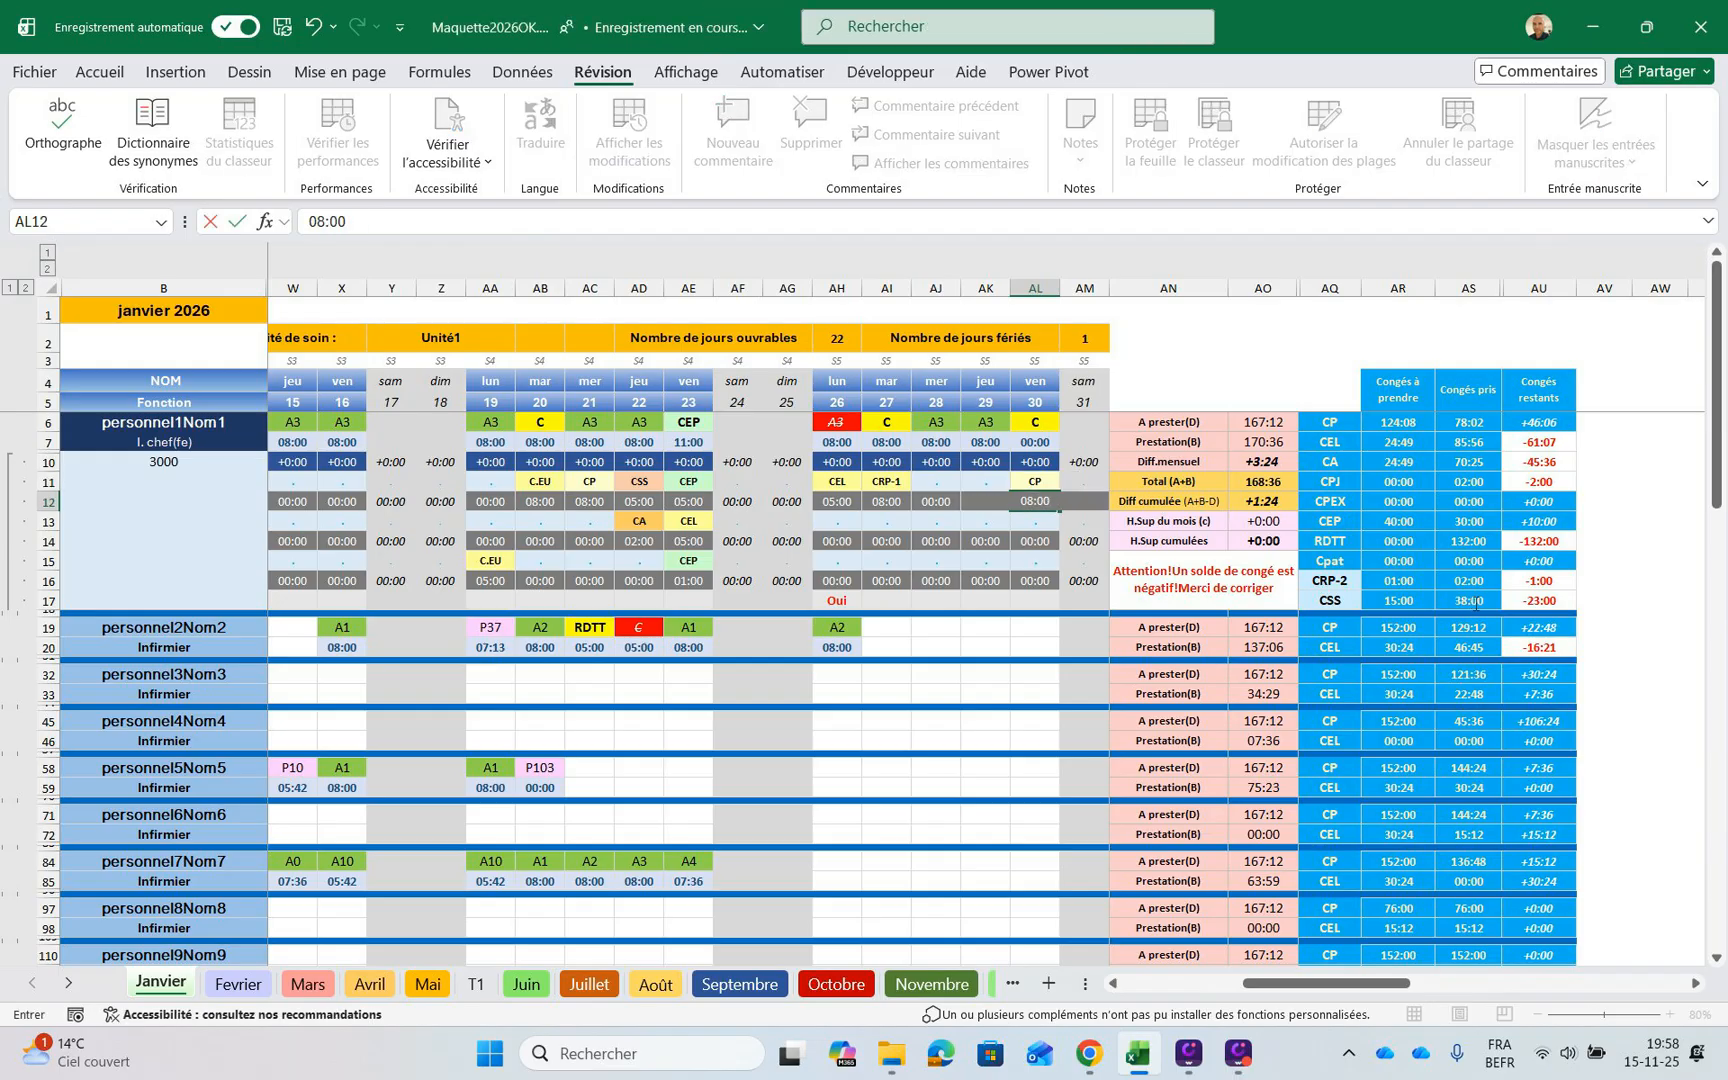
pyautogui.hotkey('ctrl', 'Return')
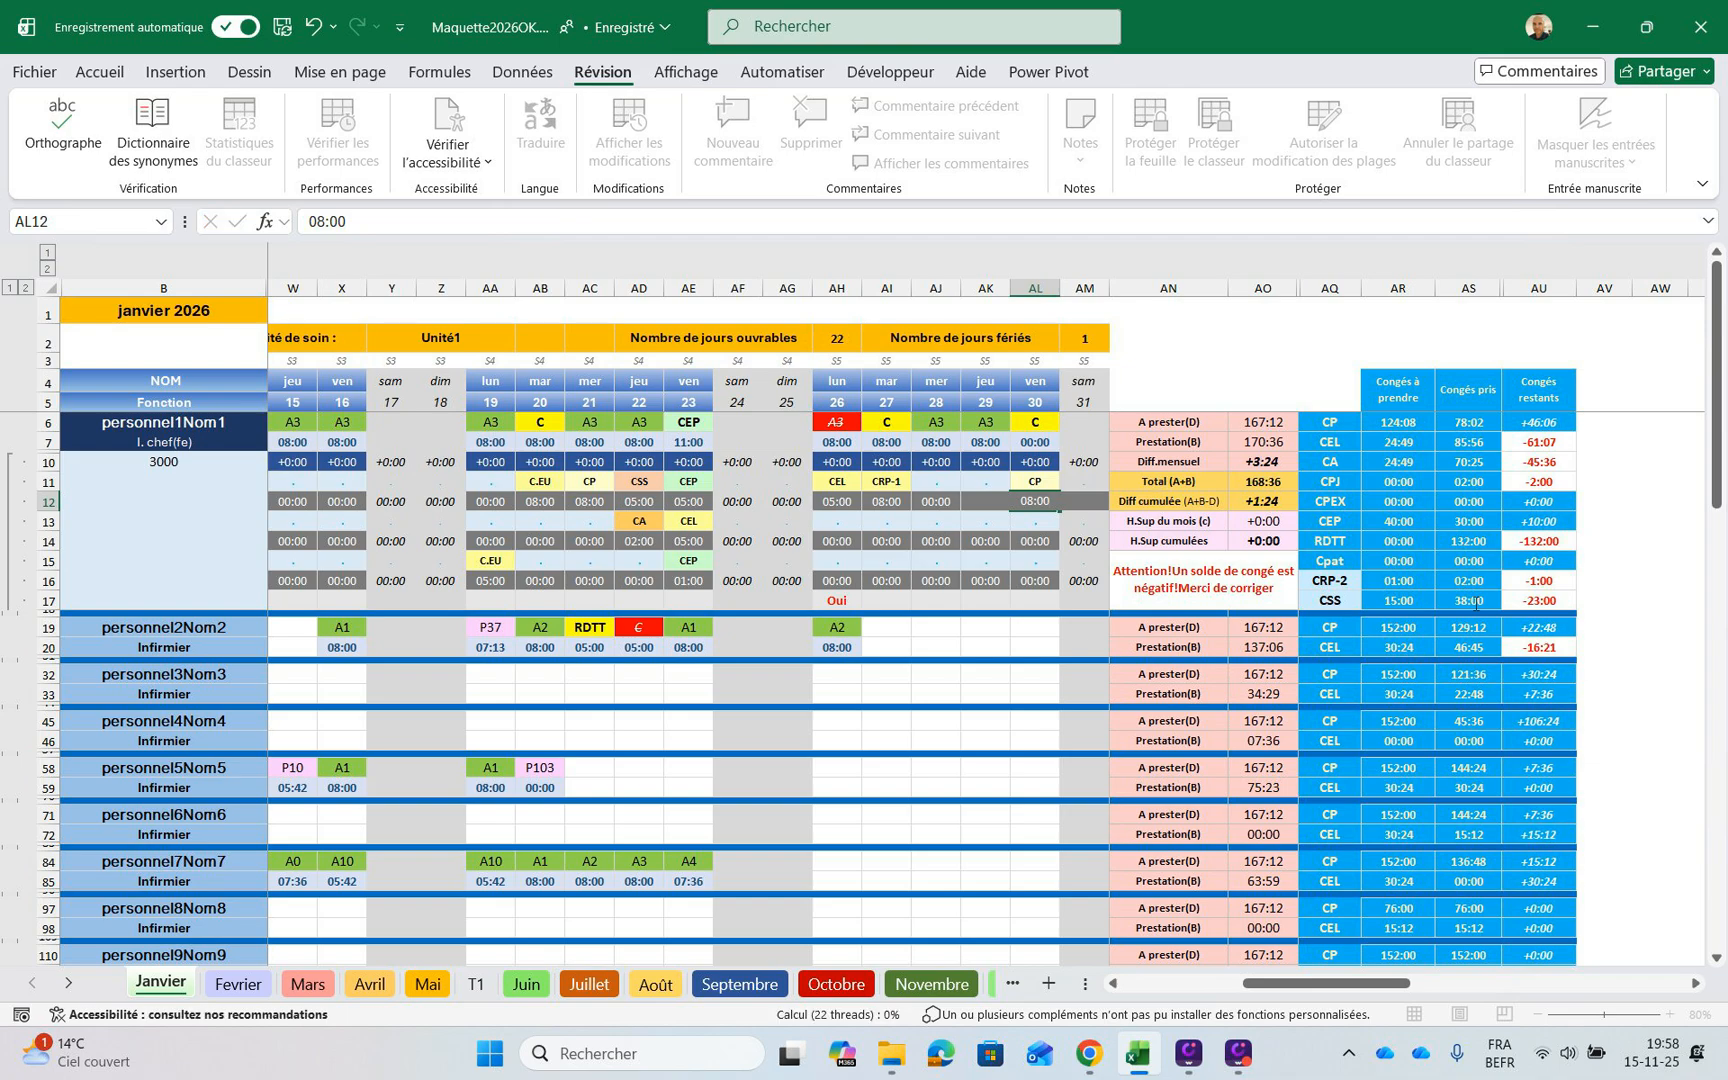
pyautogui.press('Down')
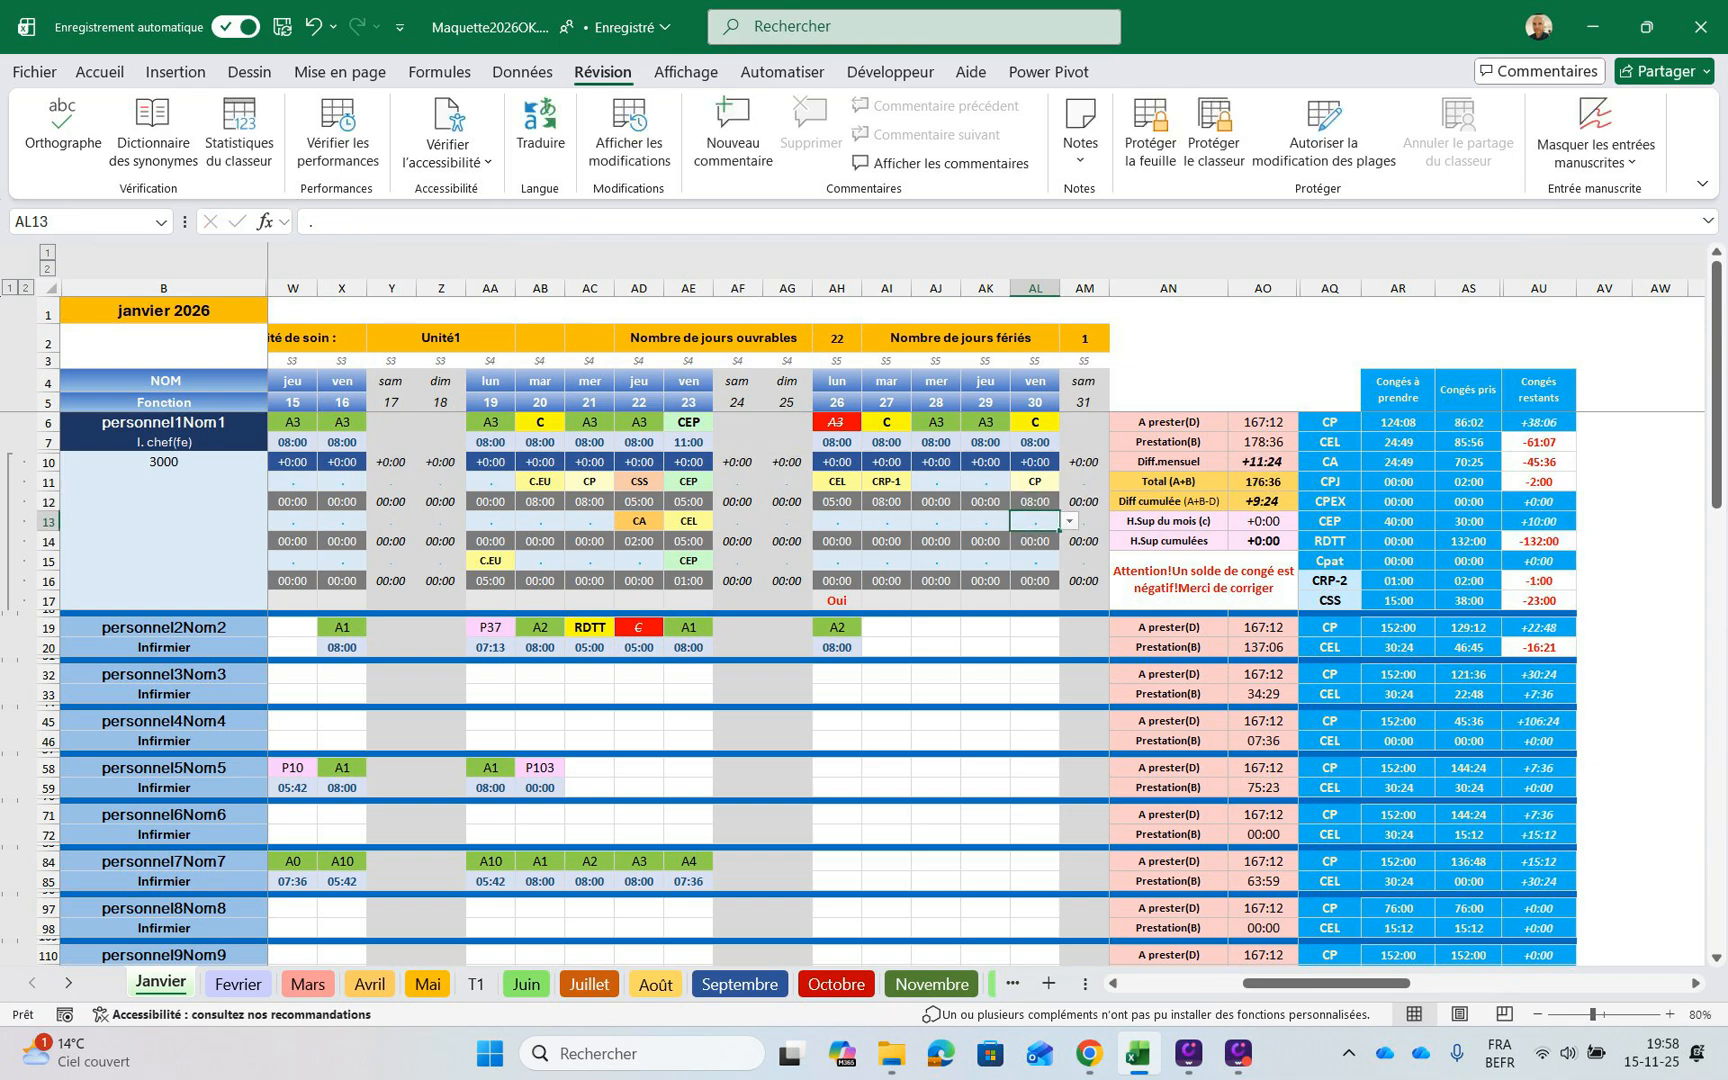
# Mark the first staff member as sick on 30 January by setting the Maladie cell AL17 to Oui
pyautogui.press('Up')
pyautogui.press('Up')
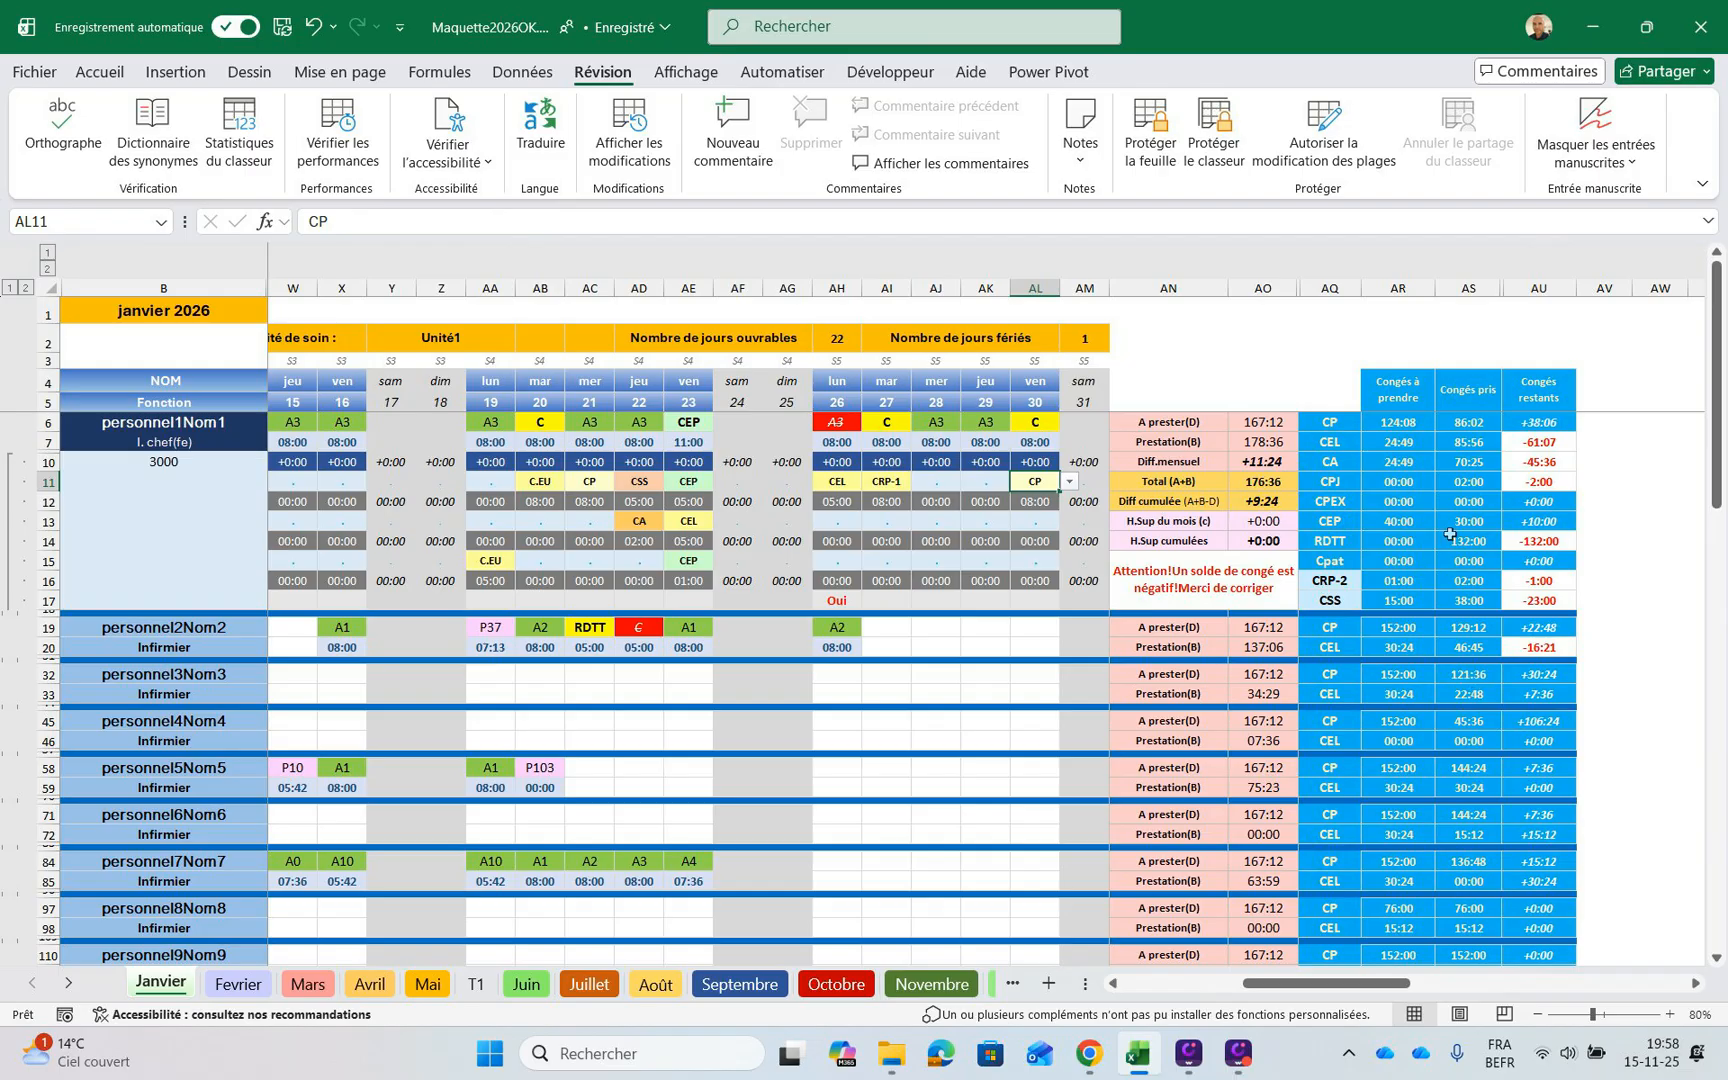
pyautogui.press('Down')
pyautogui.press('Down')
pyautogui.press('Down')
pyautogui.press('Down')
pyautogui.press('Down')
pyautogui.press('Down')
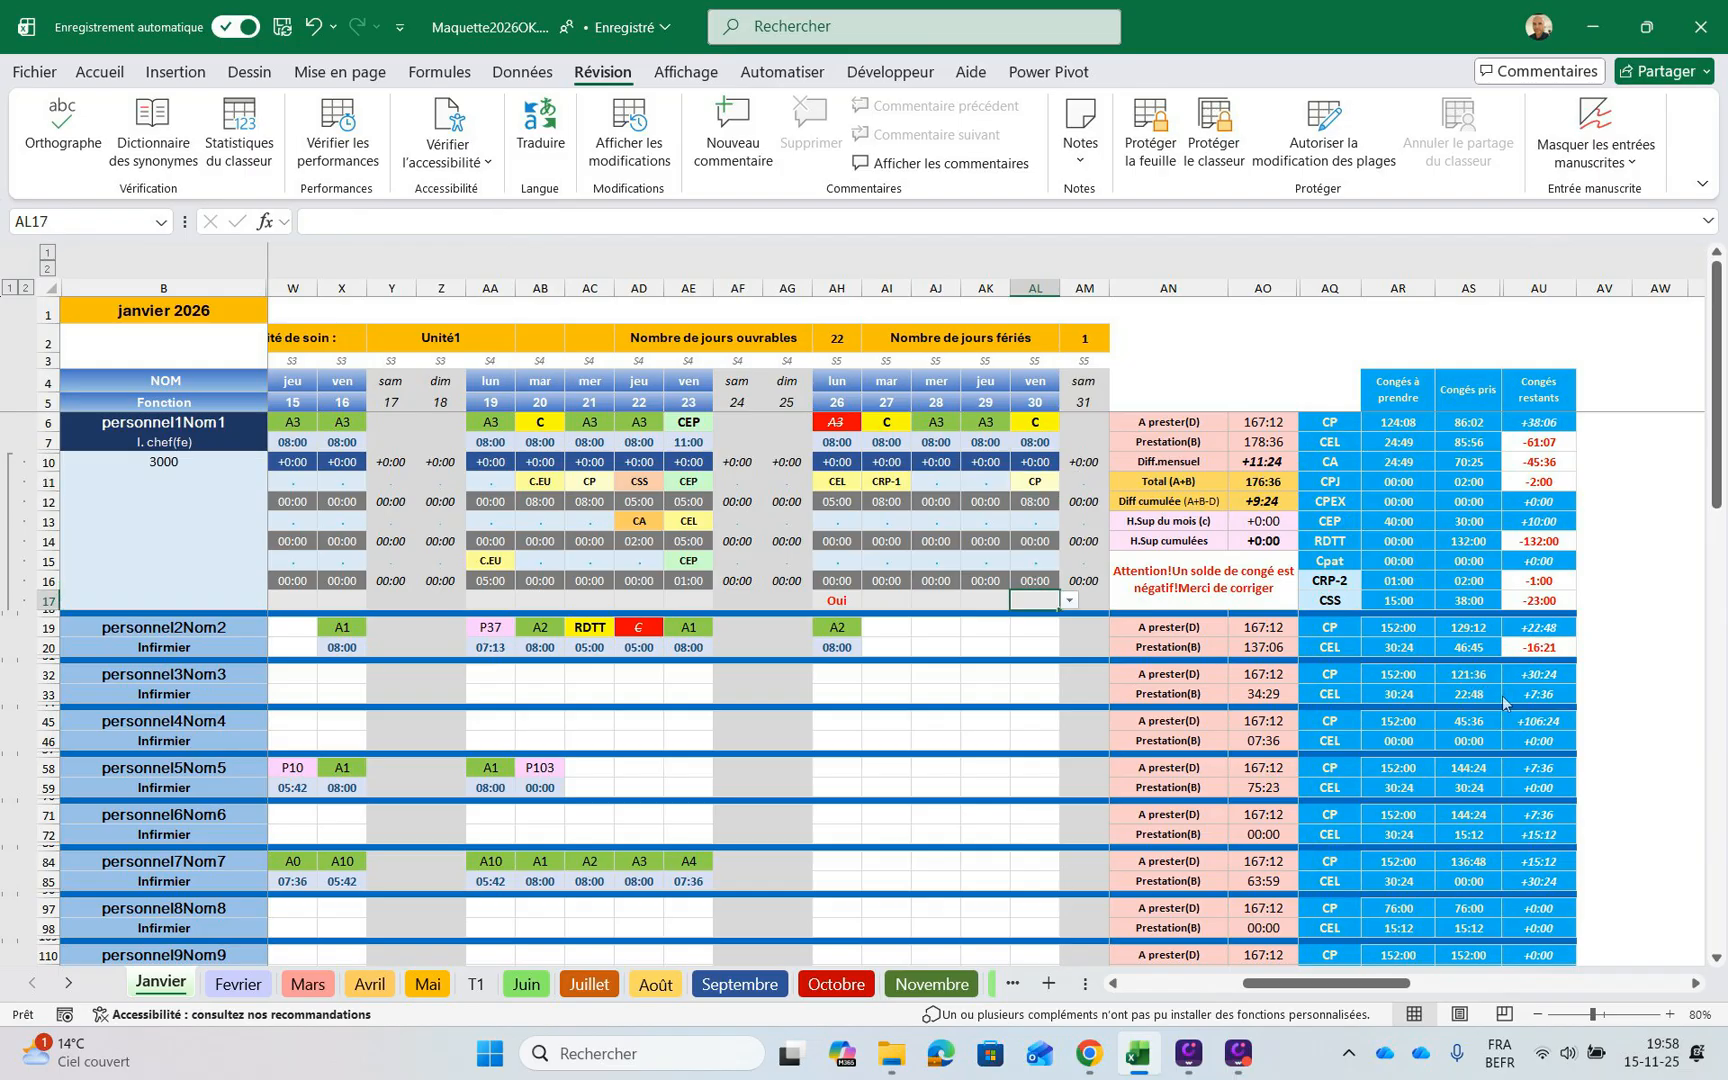
pyautogui.hotkey('alt', 'Down')
pyautogui.press('Down')
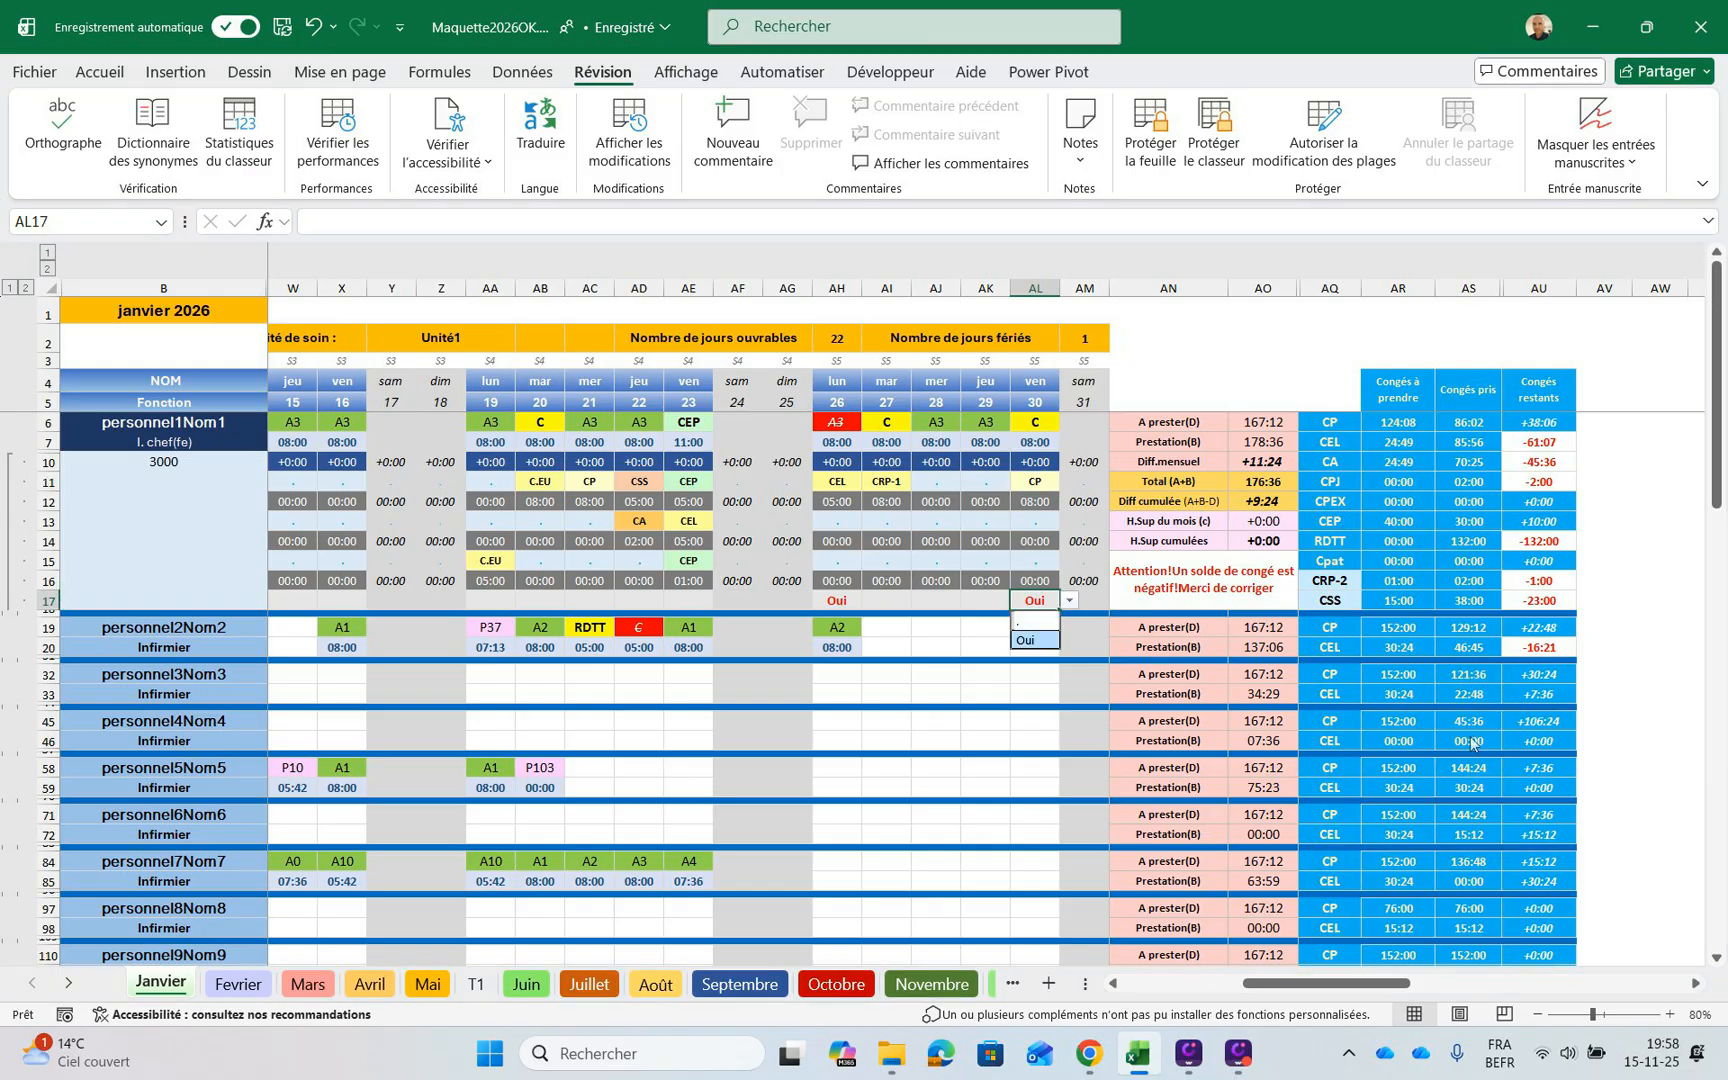
pyautogui.press('Return')
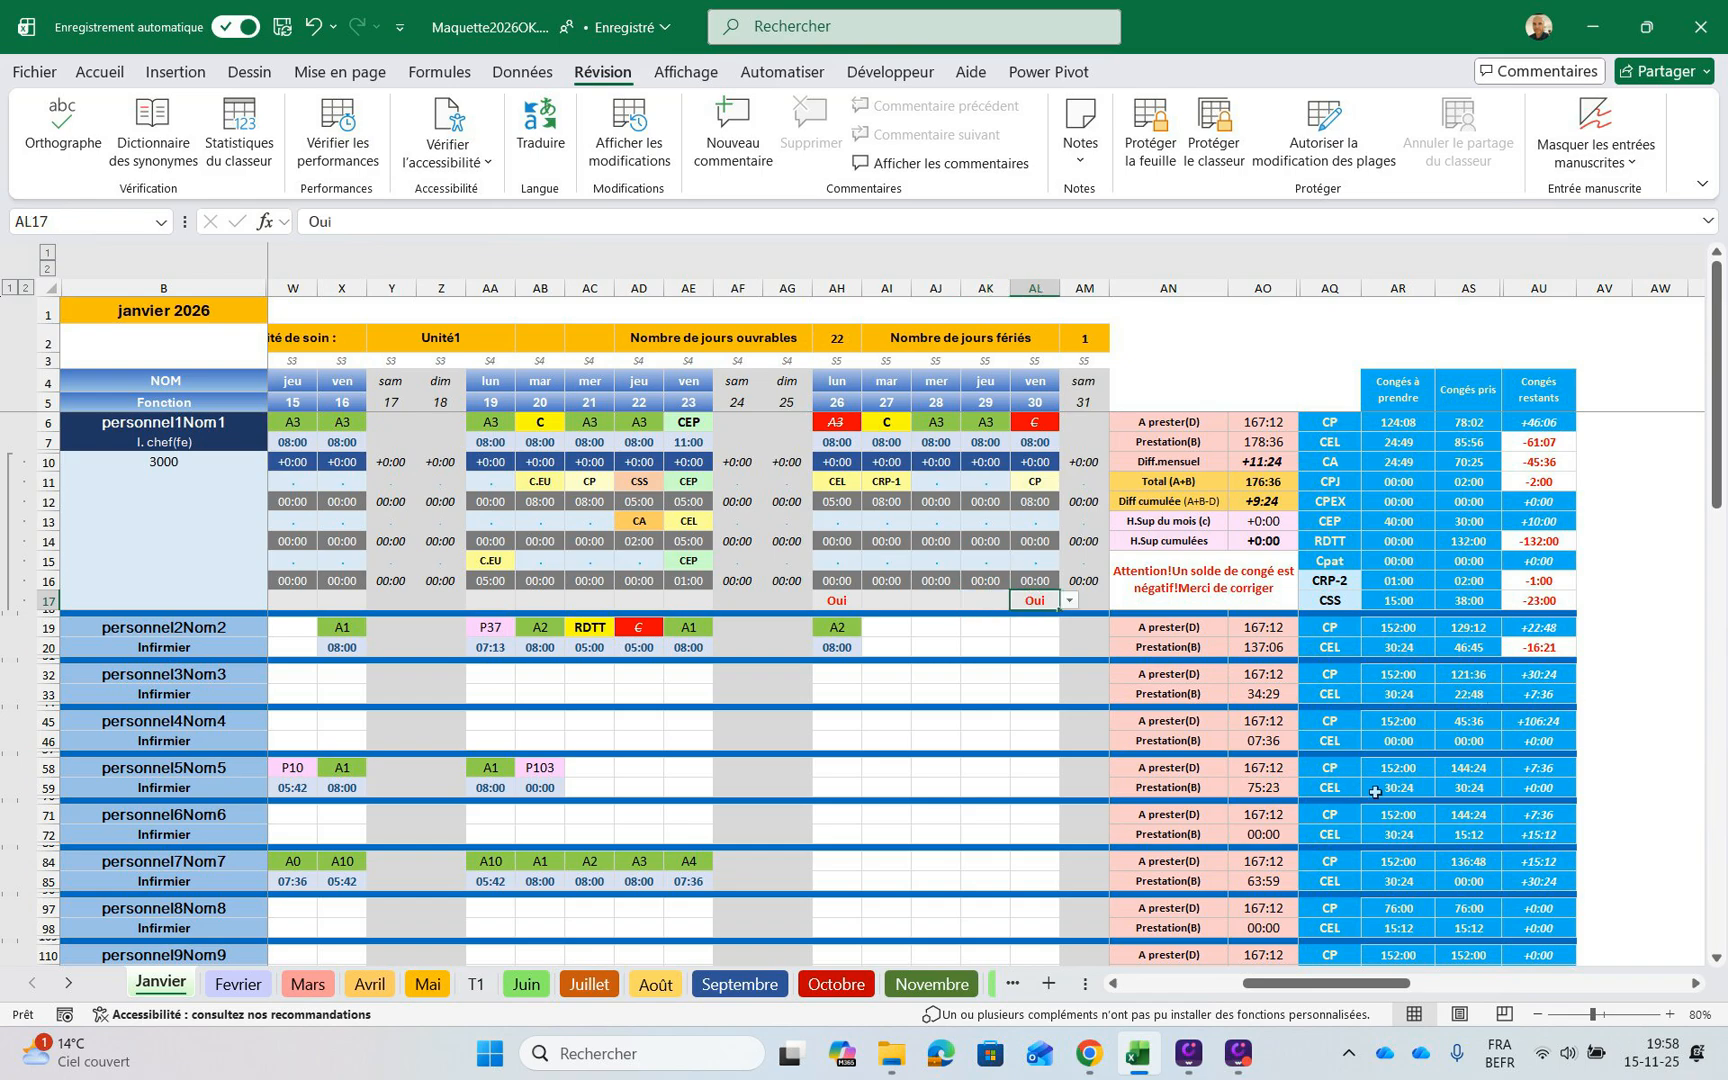
pyautogui.press('Left')
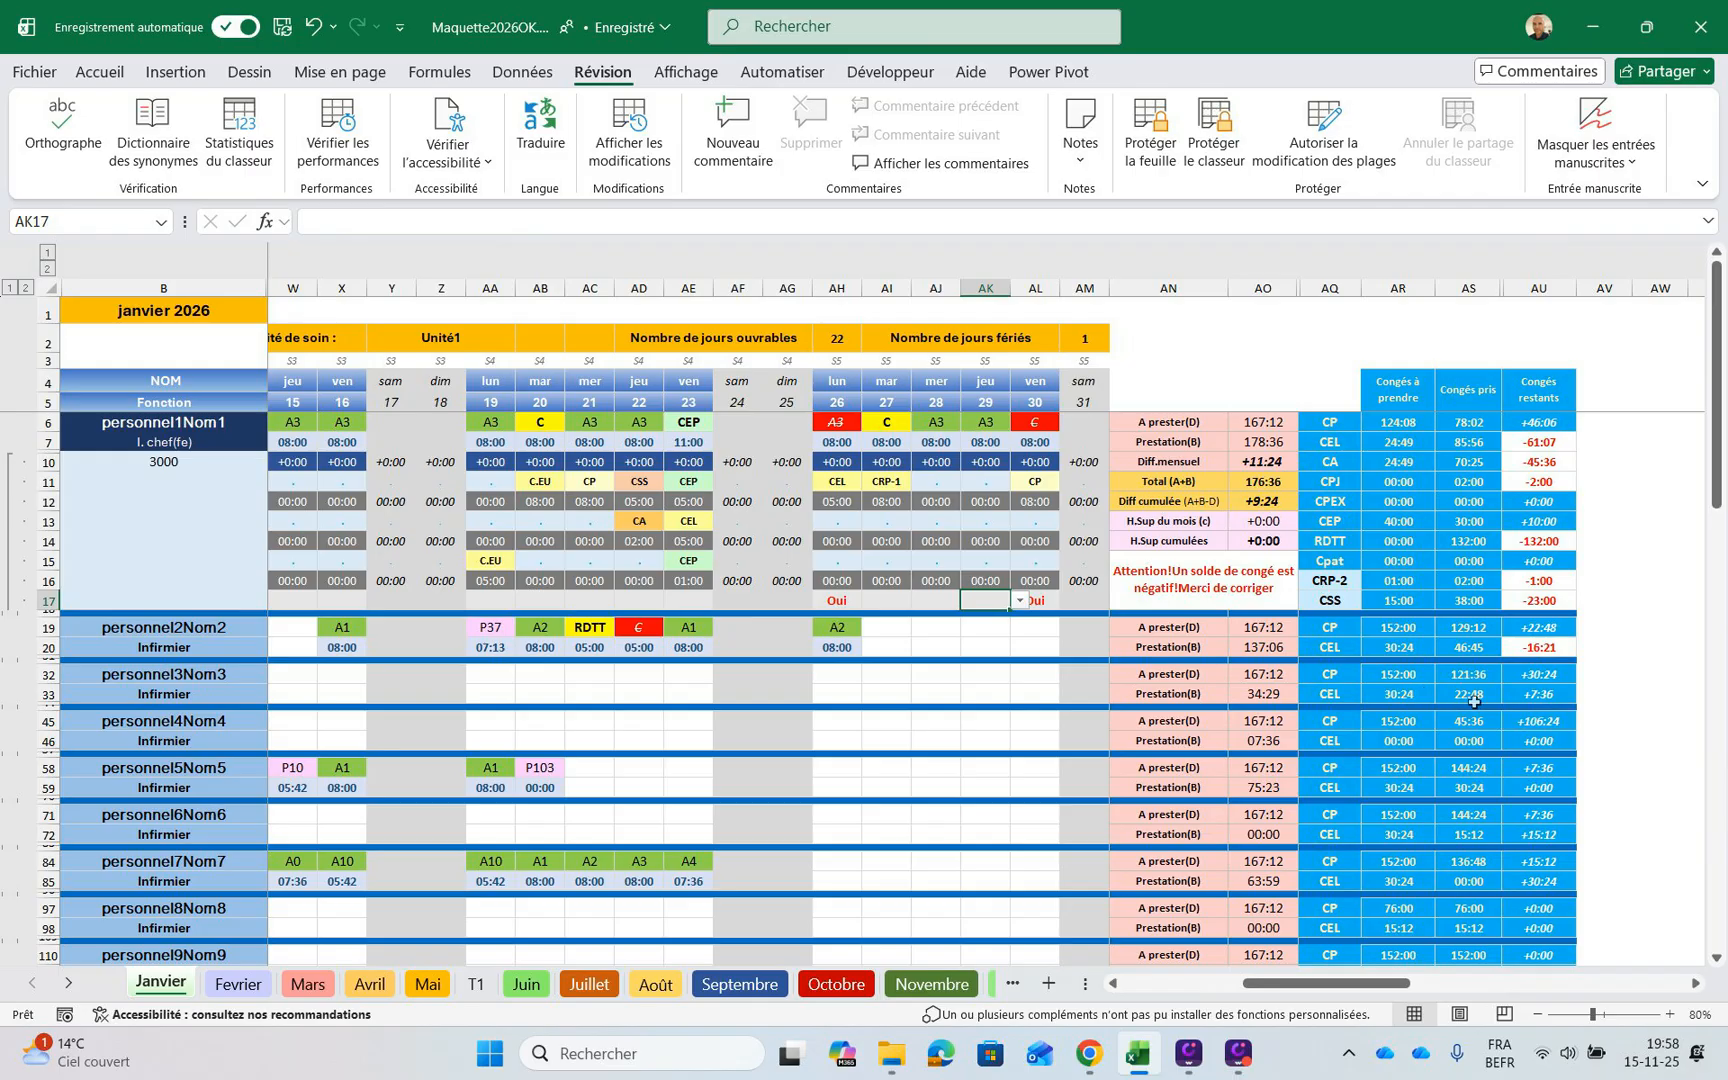
pyautogui.press('Right')
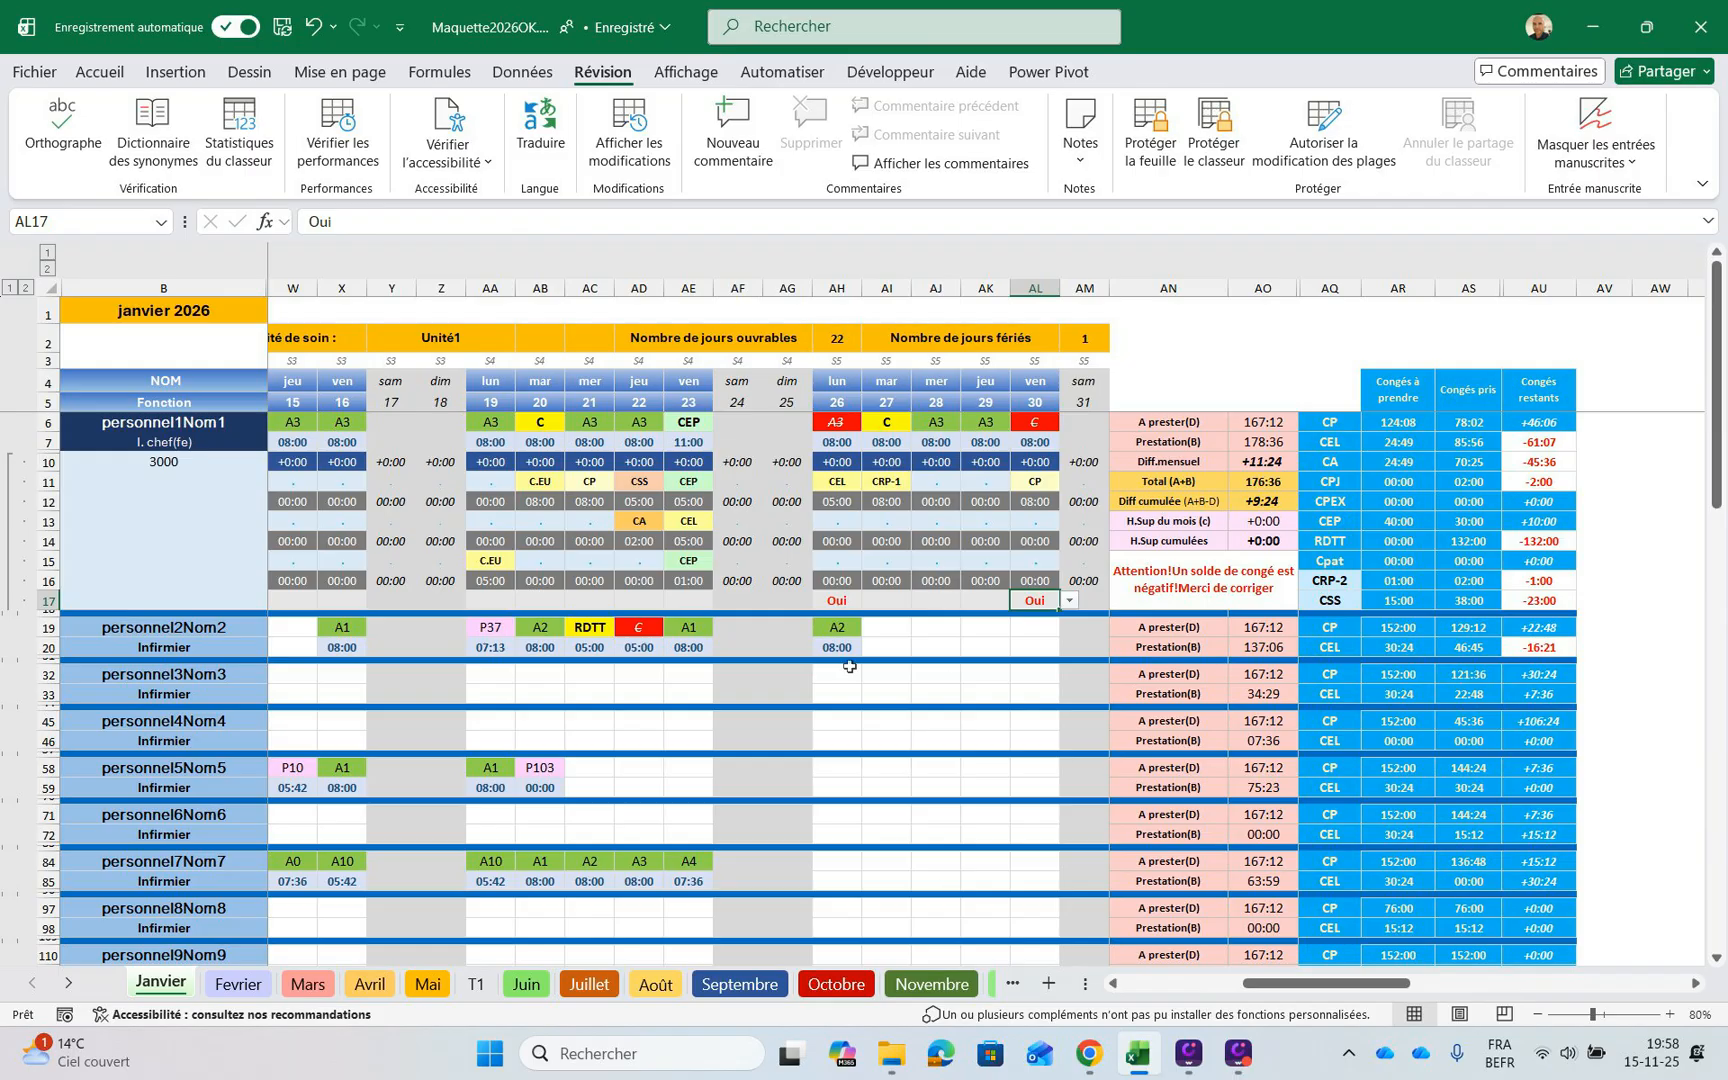
# Look through January's staff rows from the start of the month down to the daily staffing counts in rows 344 to 349
pyautogui.moveTo(1400, 983); pyautogui.dragTo(1280, 983)
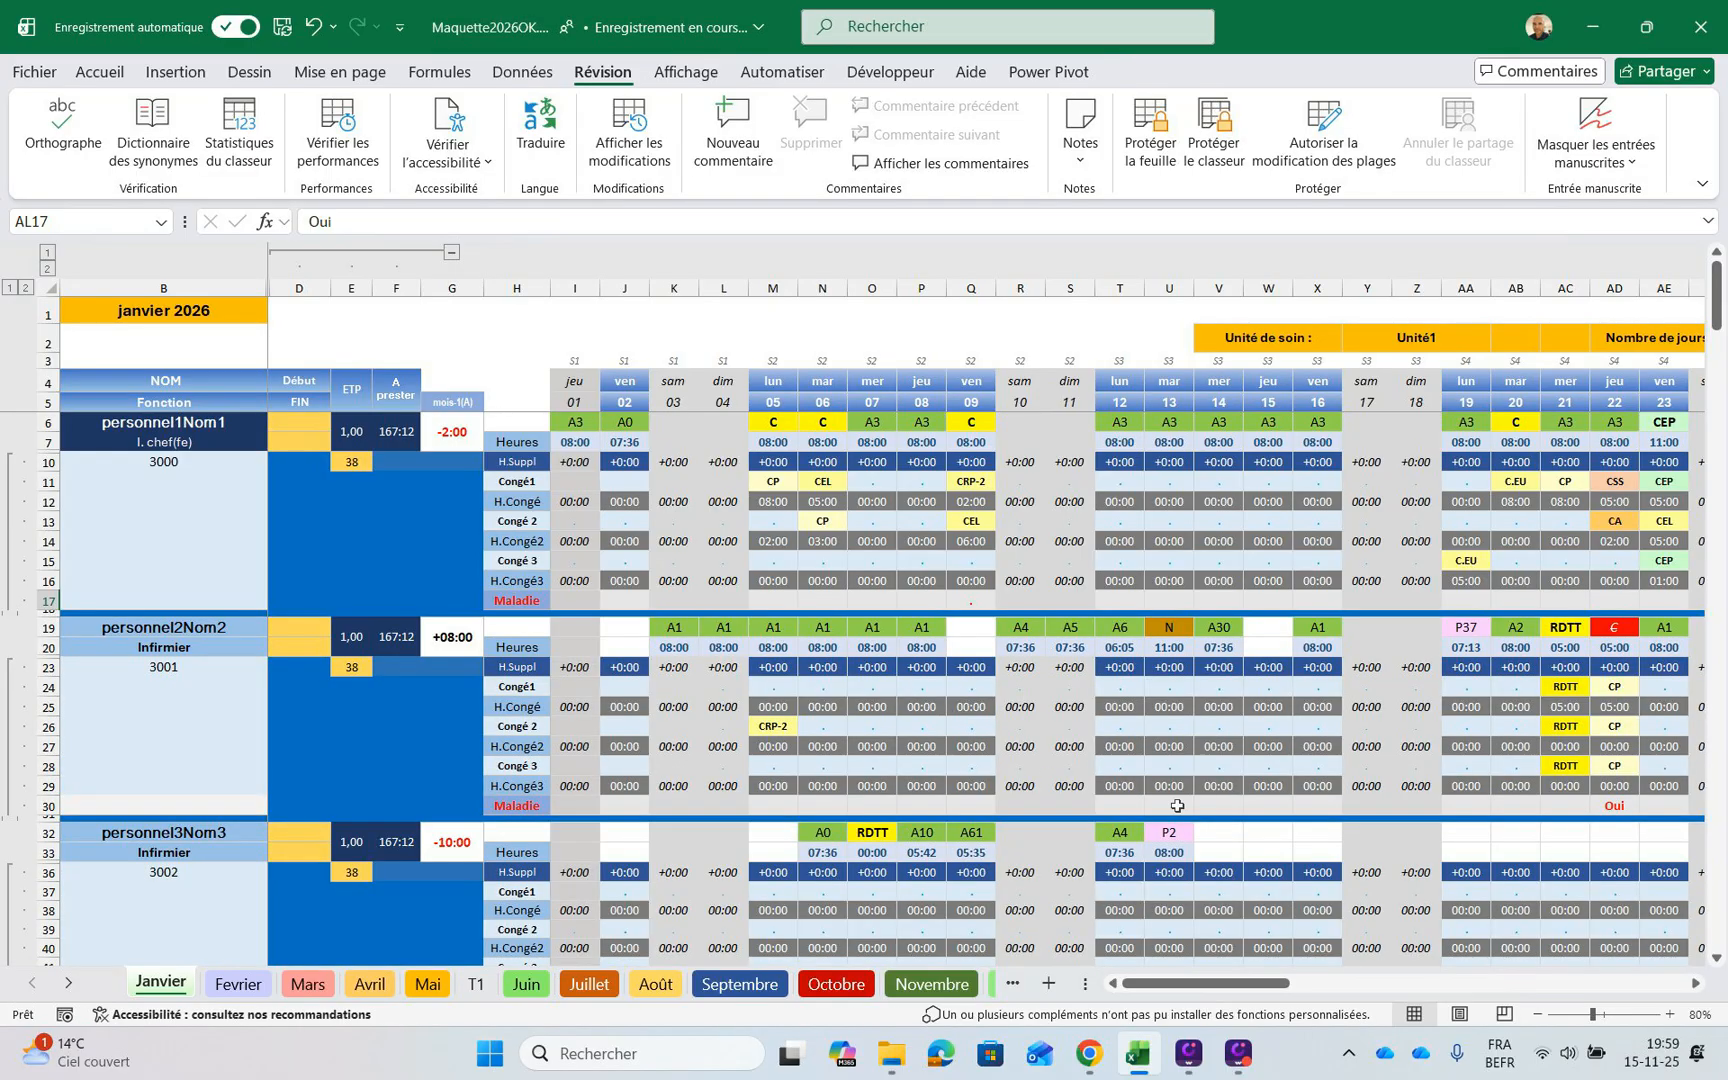
pyautogui.scroll(-8, 1177, 805)
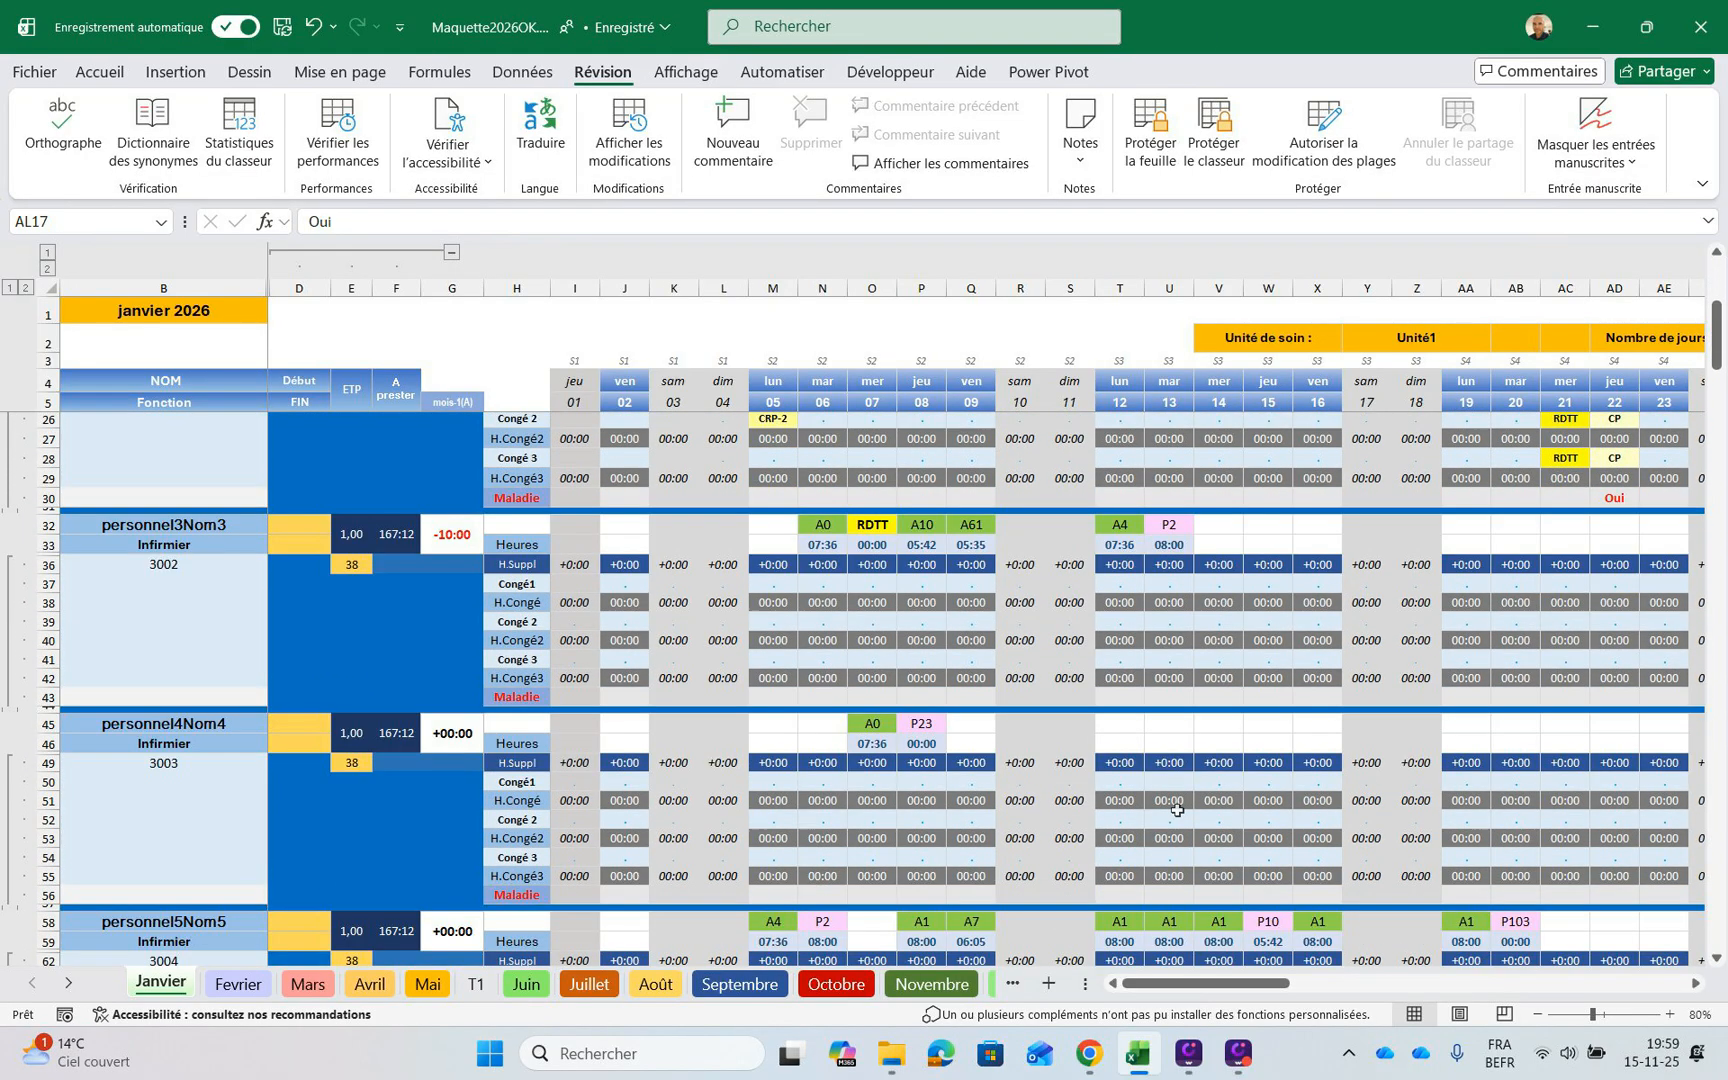
pyautogui.scroll(-8, 1177, 808)
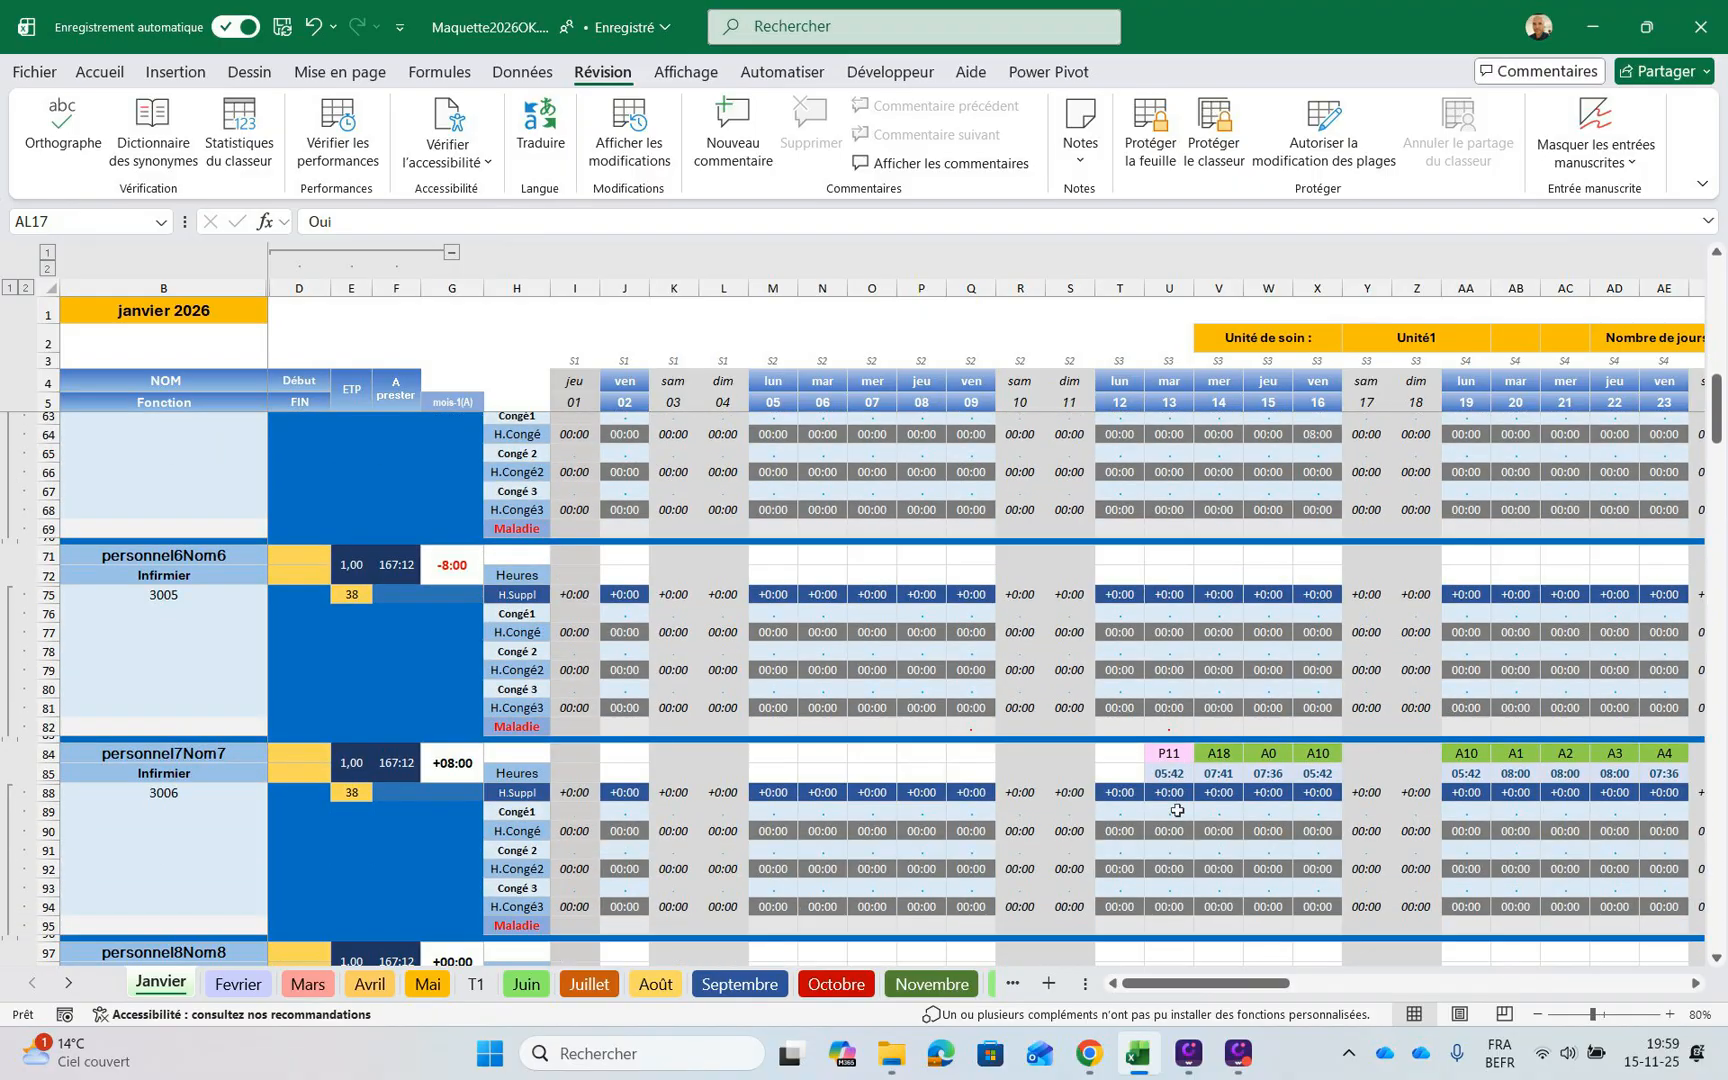
pyautogui.scroll(10, 1175, 810)
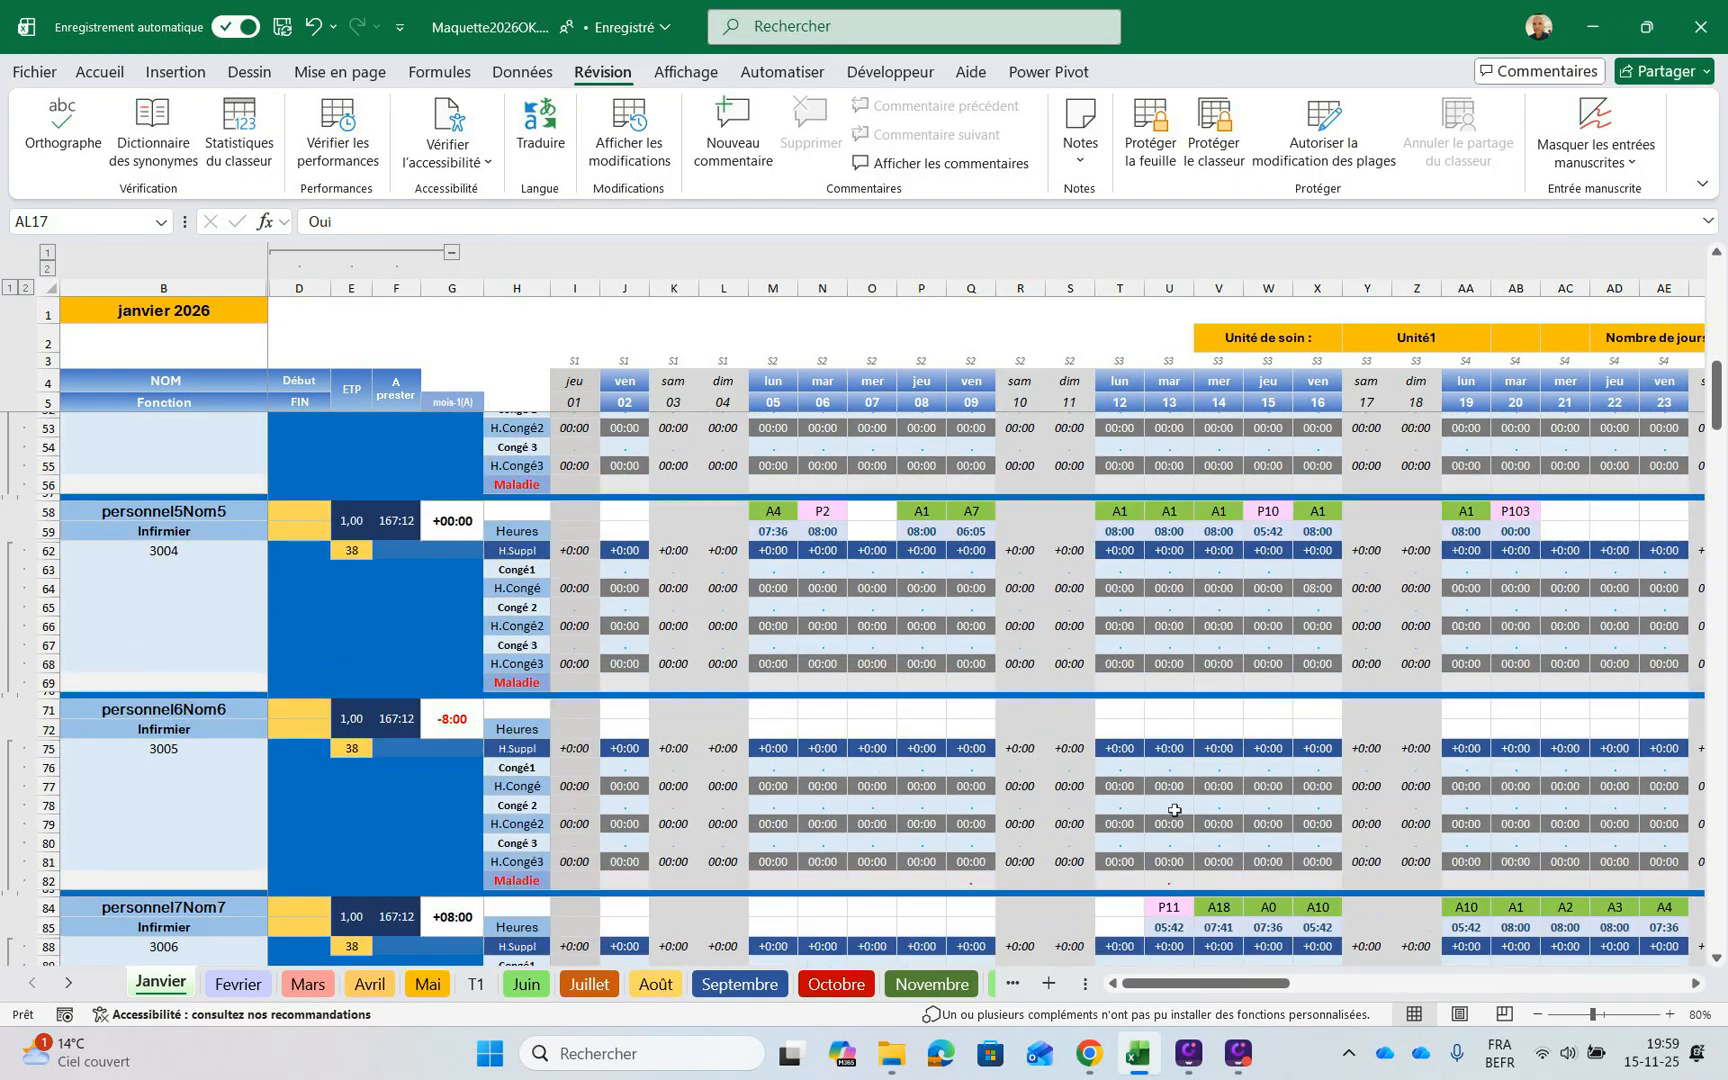
pyautogui.scroll(6, 1175, 810)
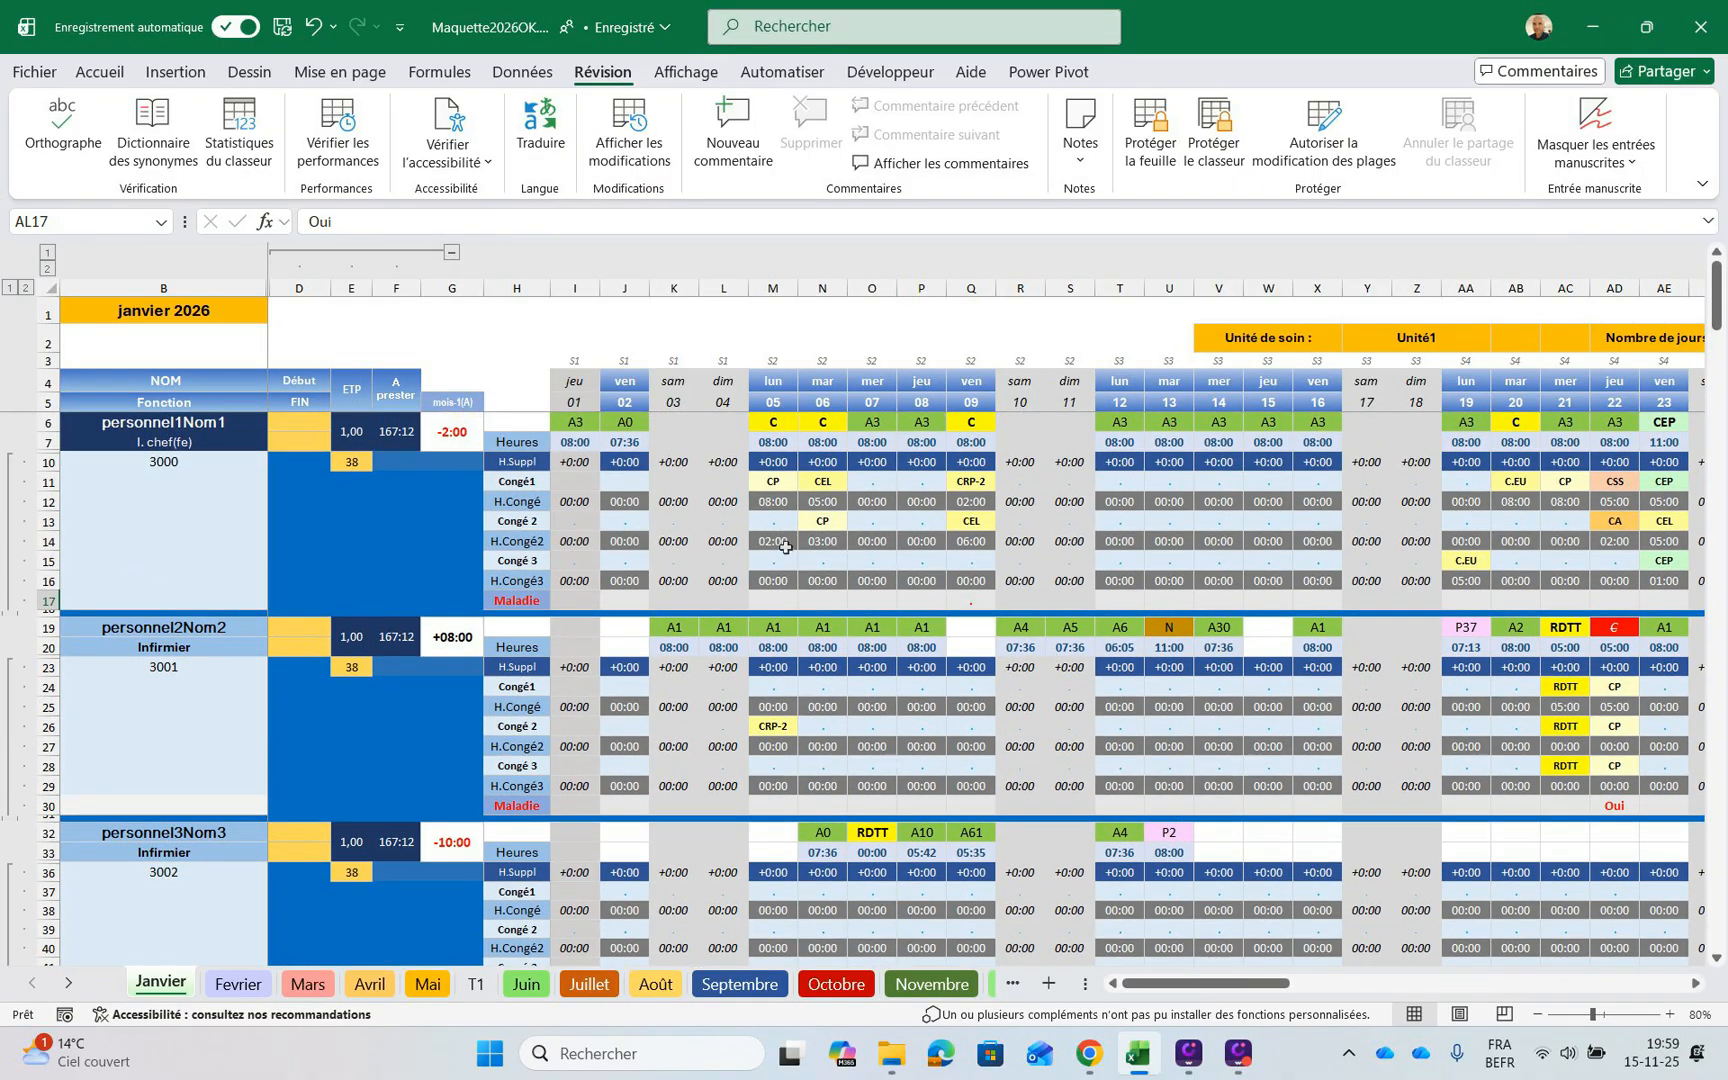
pyautogui.hotkey('ctrl', 'Home')
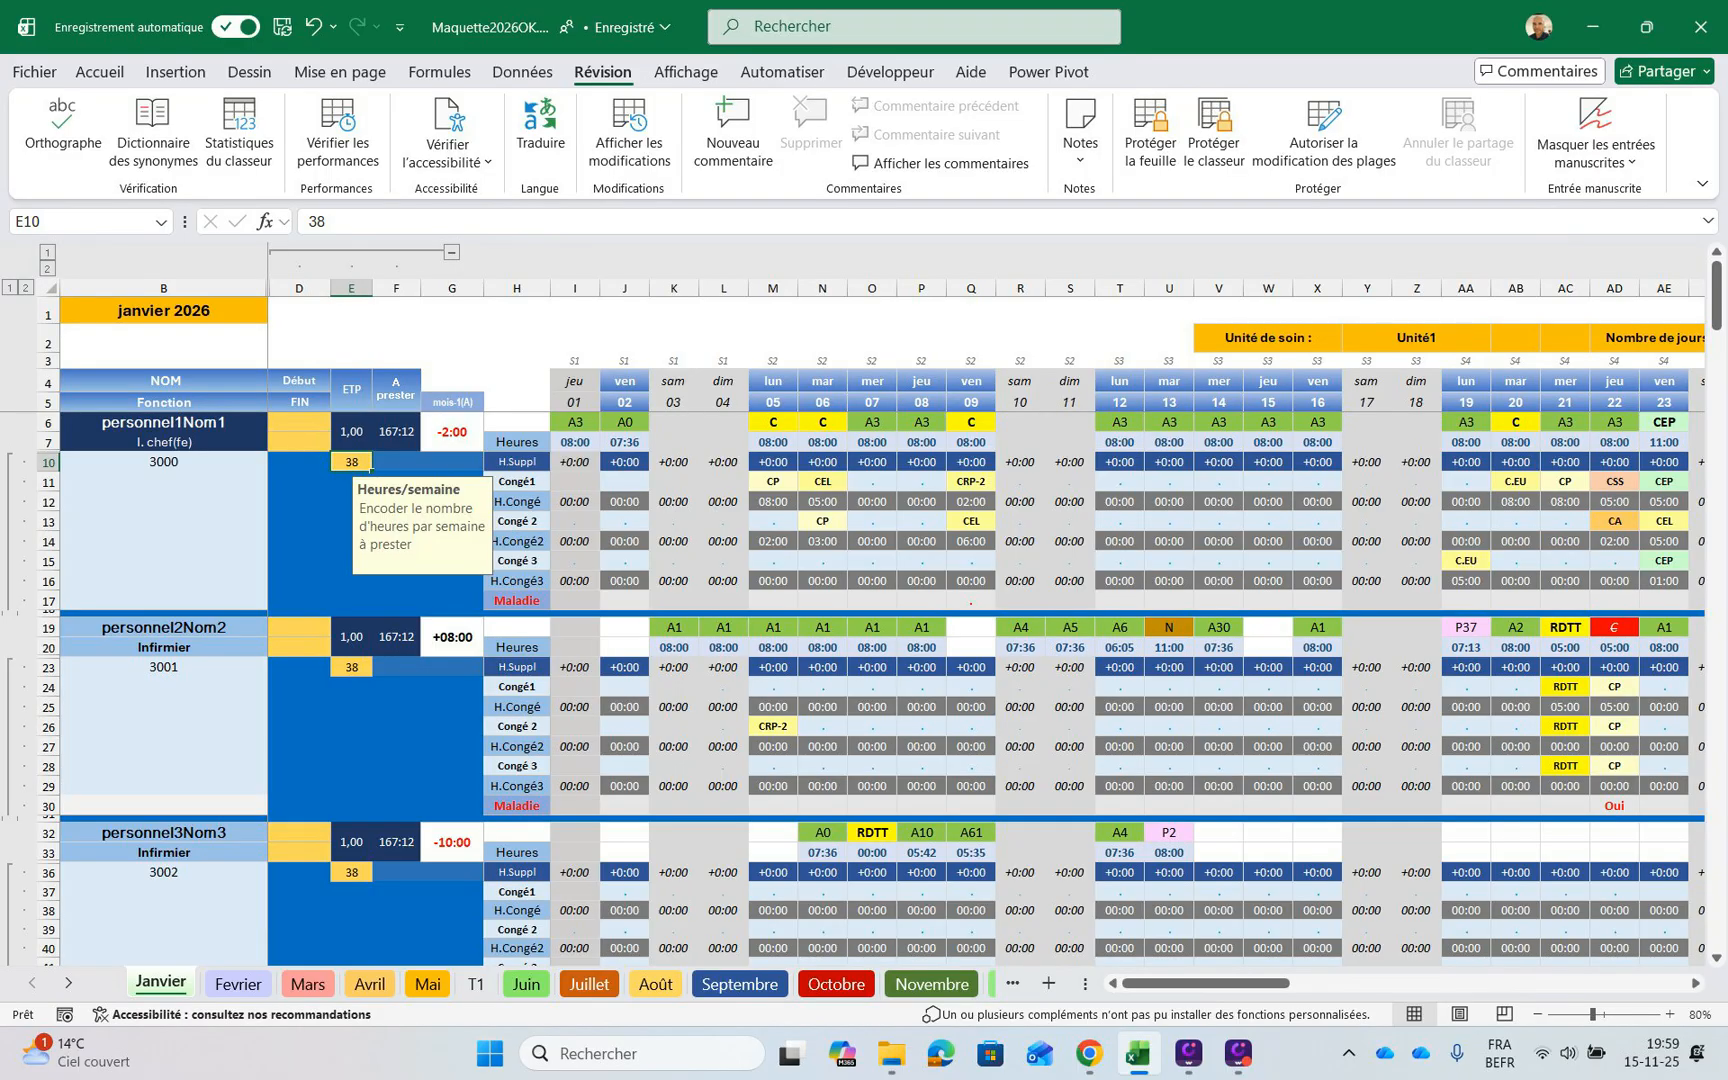
pyautogui.moveTo(1205, 983)
pyautogui.mouseDown()
pyautogui.moveTo(1295, 983)
pyautogui.moveTo(1205, 983)
pyautogui.mouseUp()
pyautogui.scroll(-10, 1195, 805)
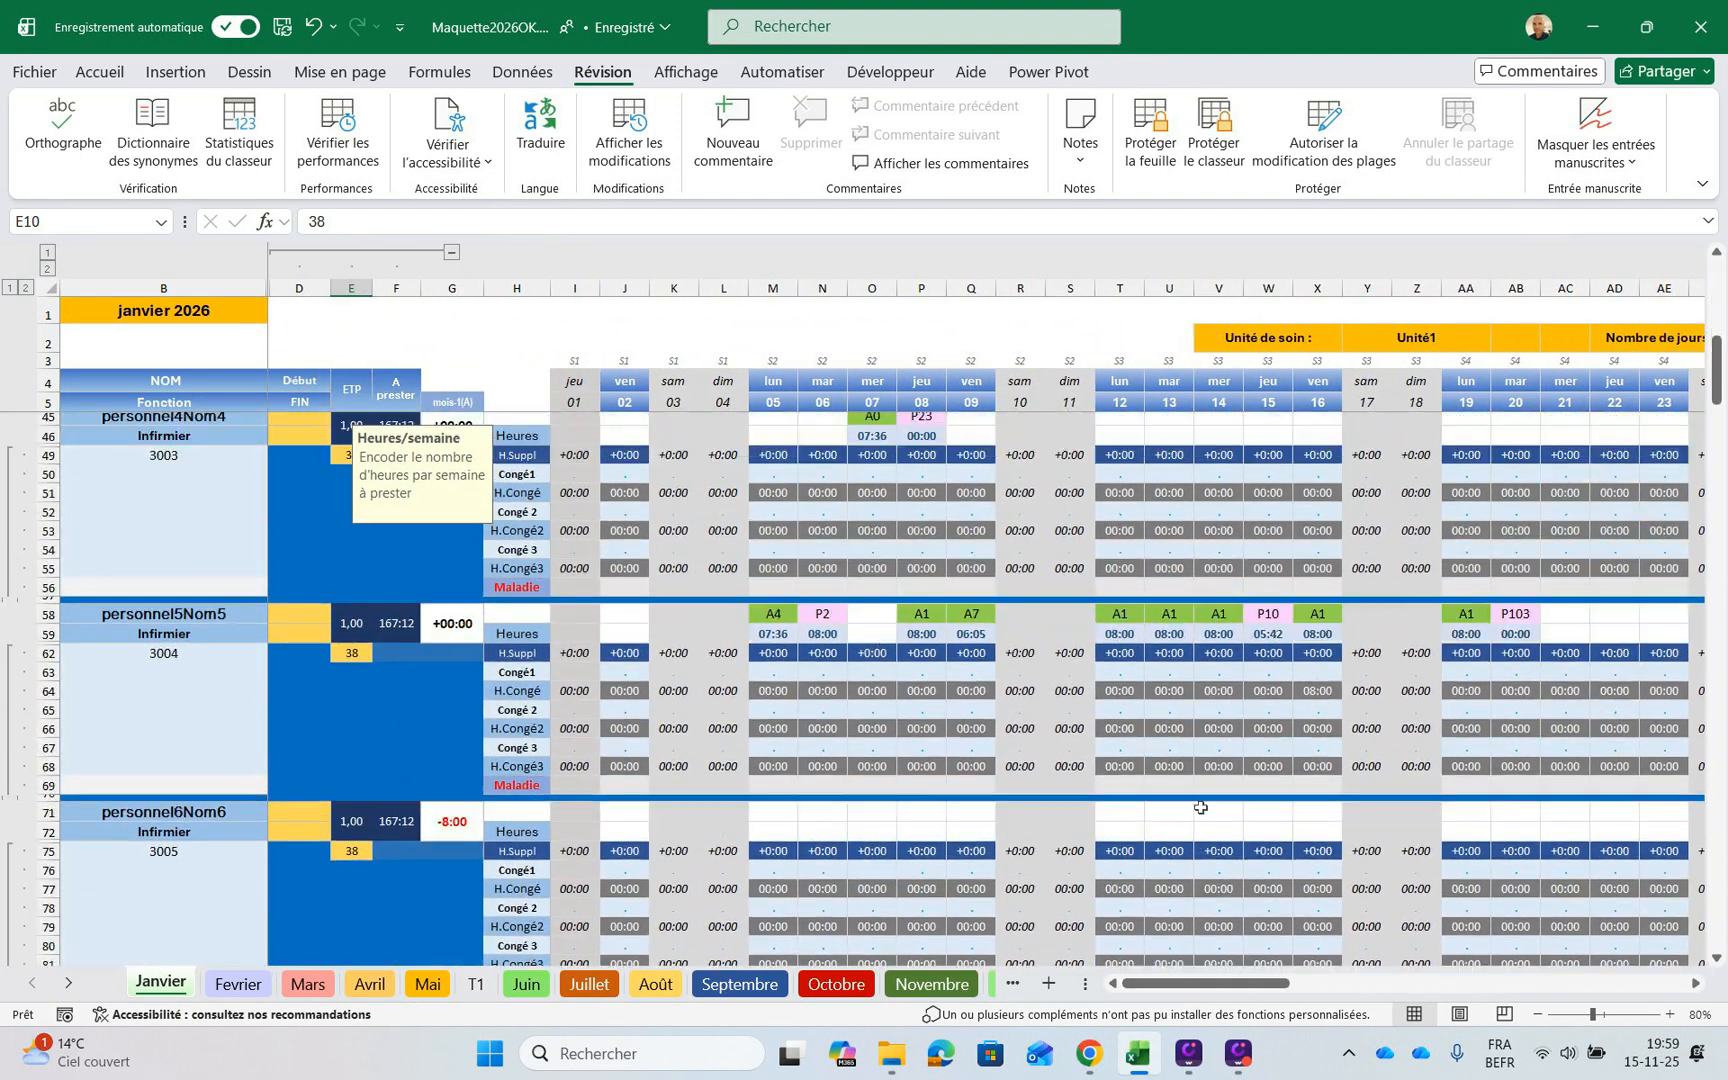
pyautogui.scroll(-20, 1200, 807)
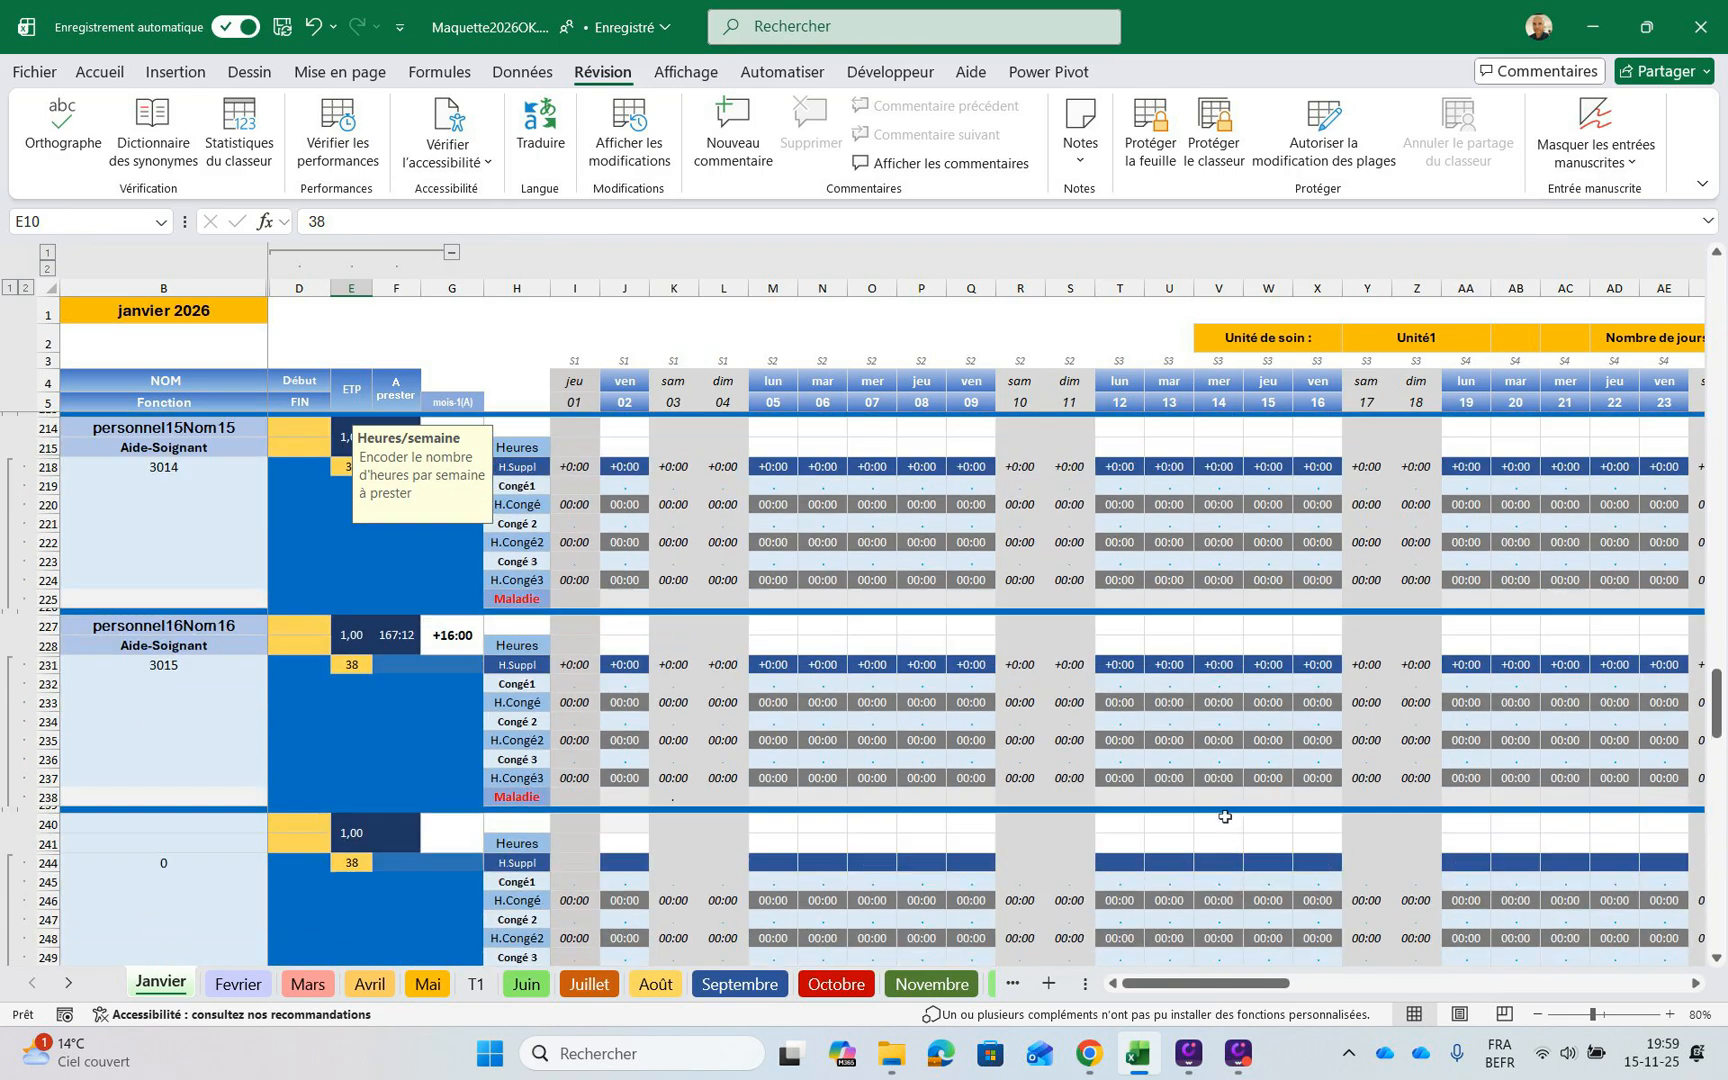
pyautogui.scroll(-20, 1224, 817)
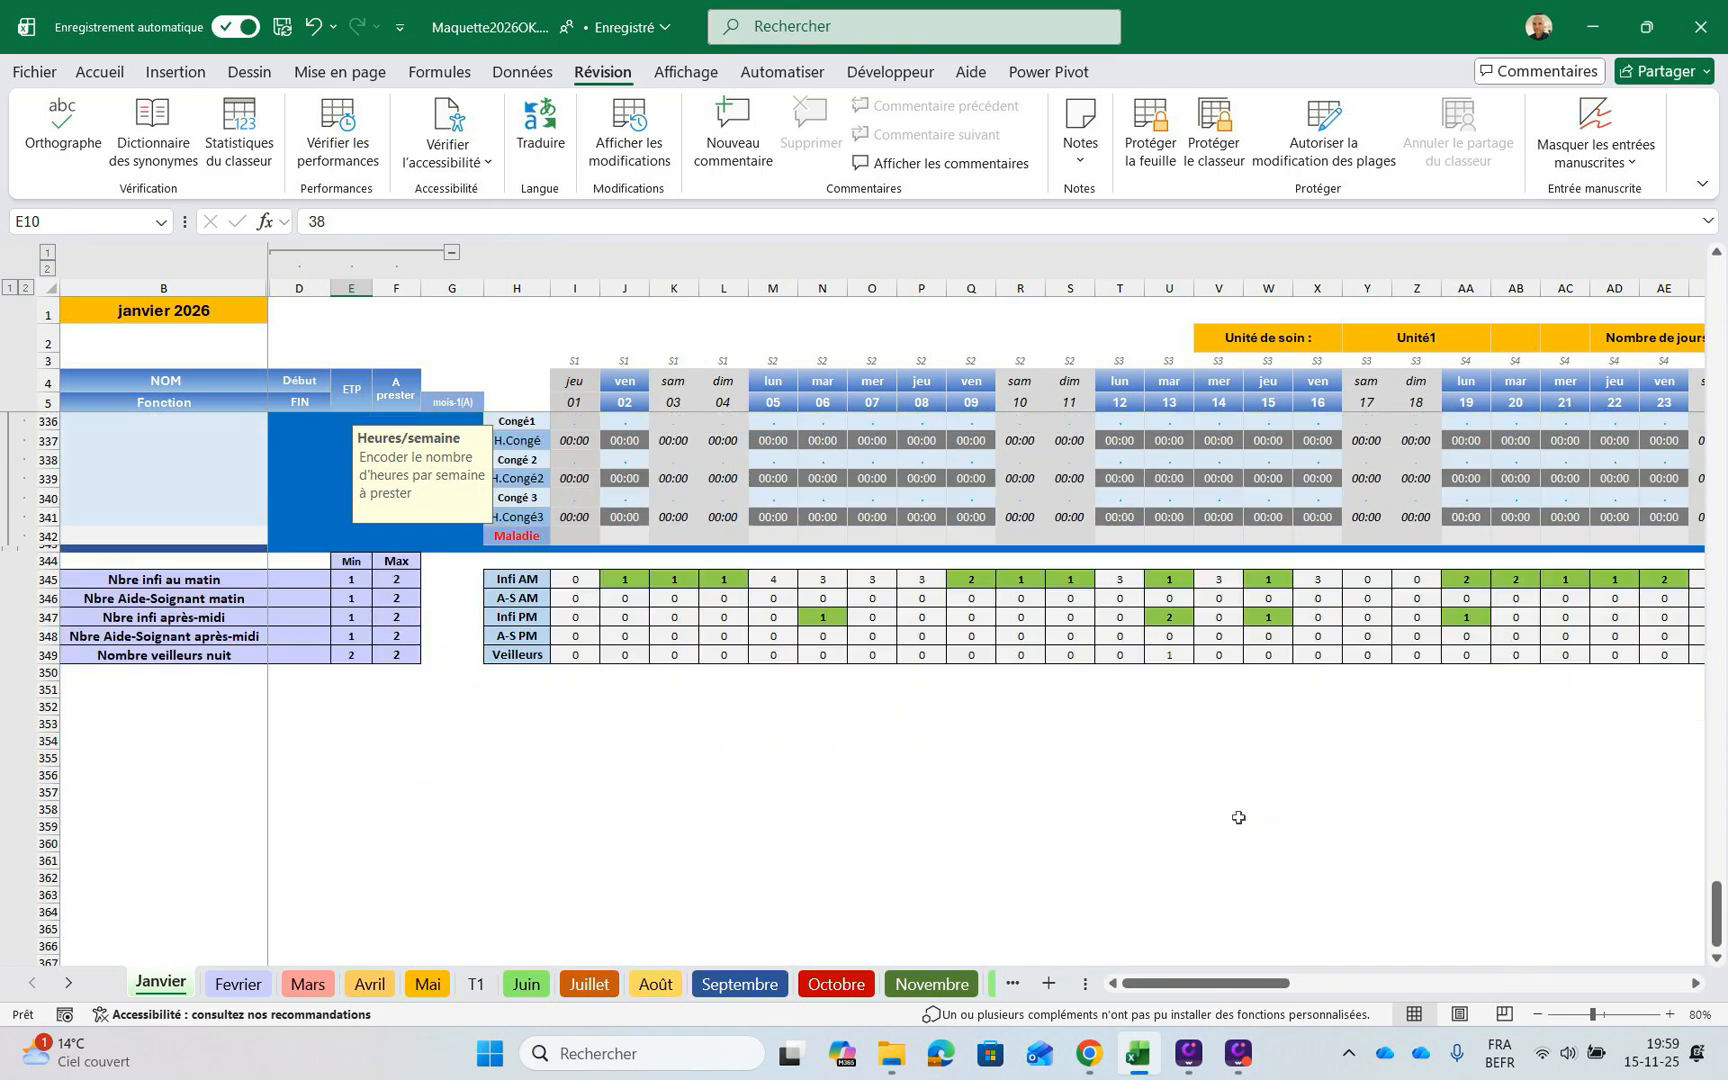
pyautogui.scroll(3, 1238, 816)
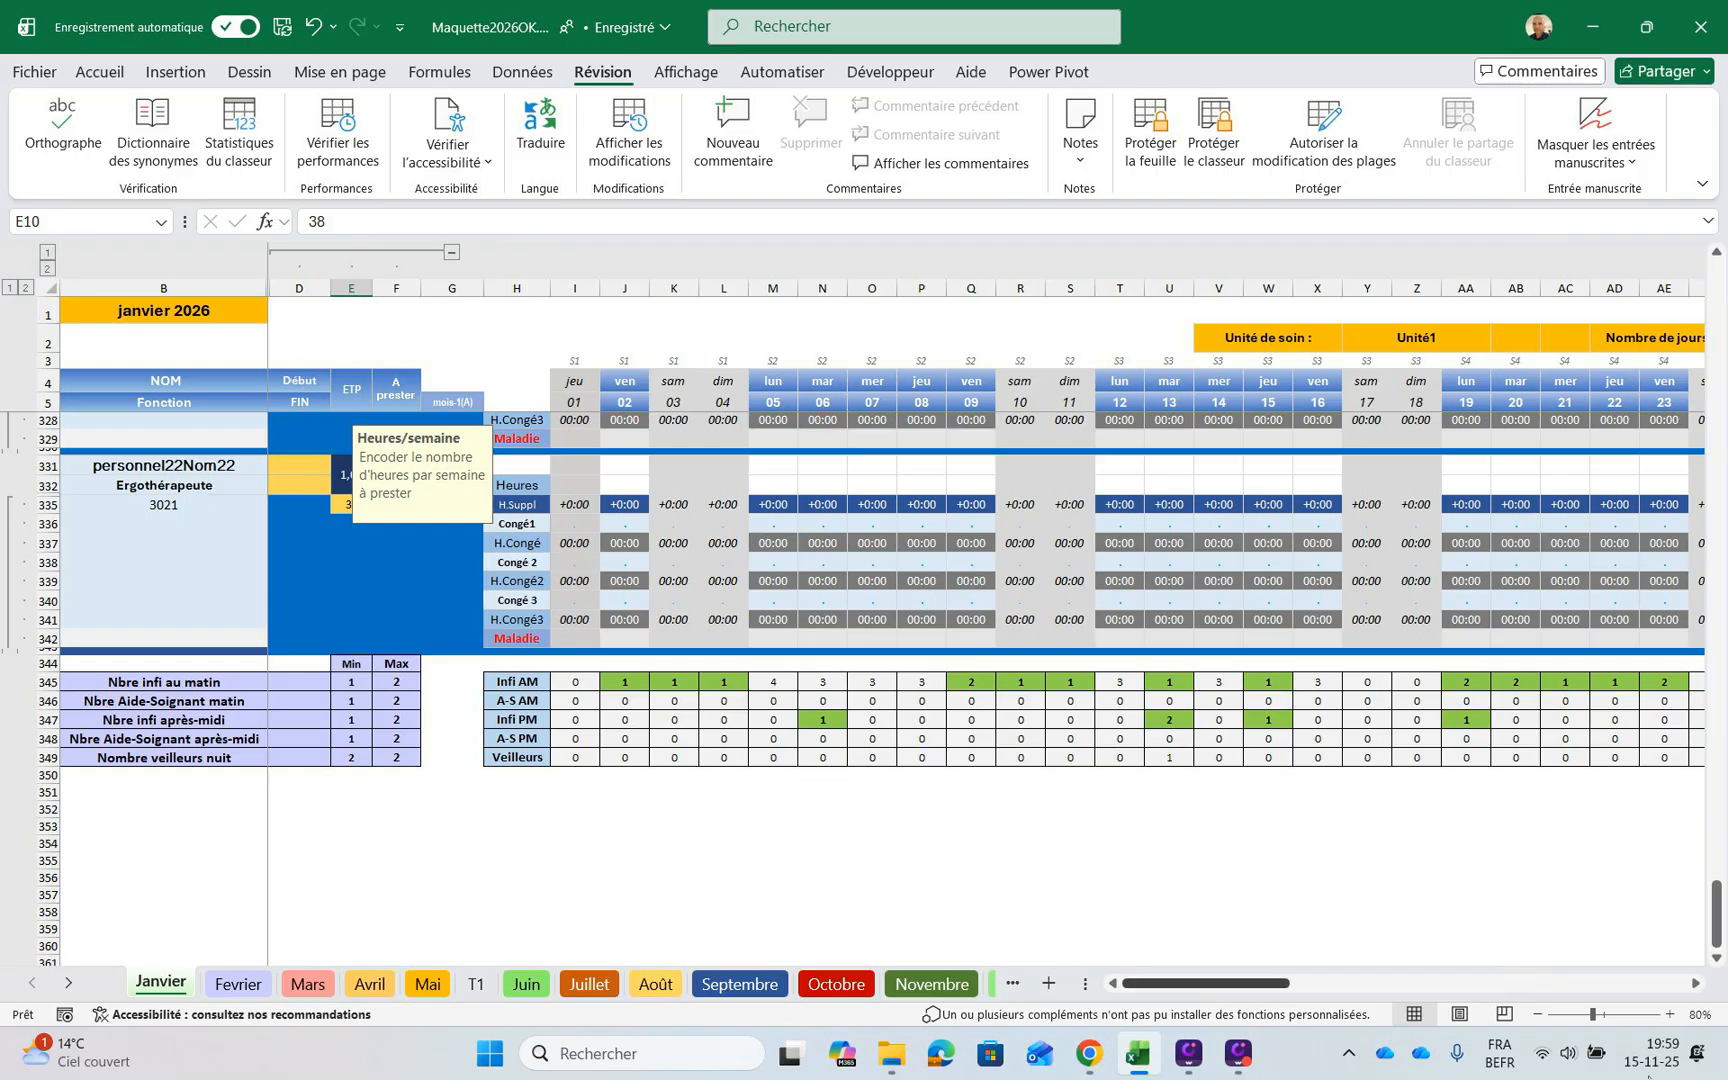
pyautogui.scroll(20, 870, 690)
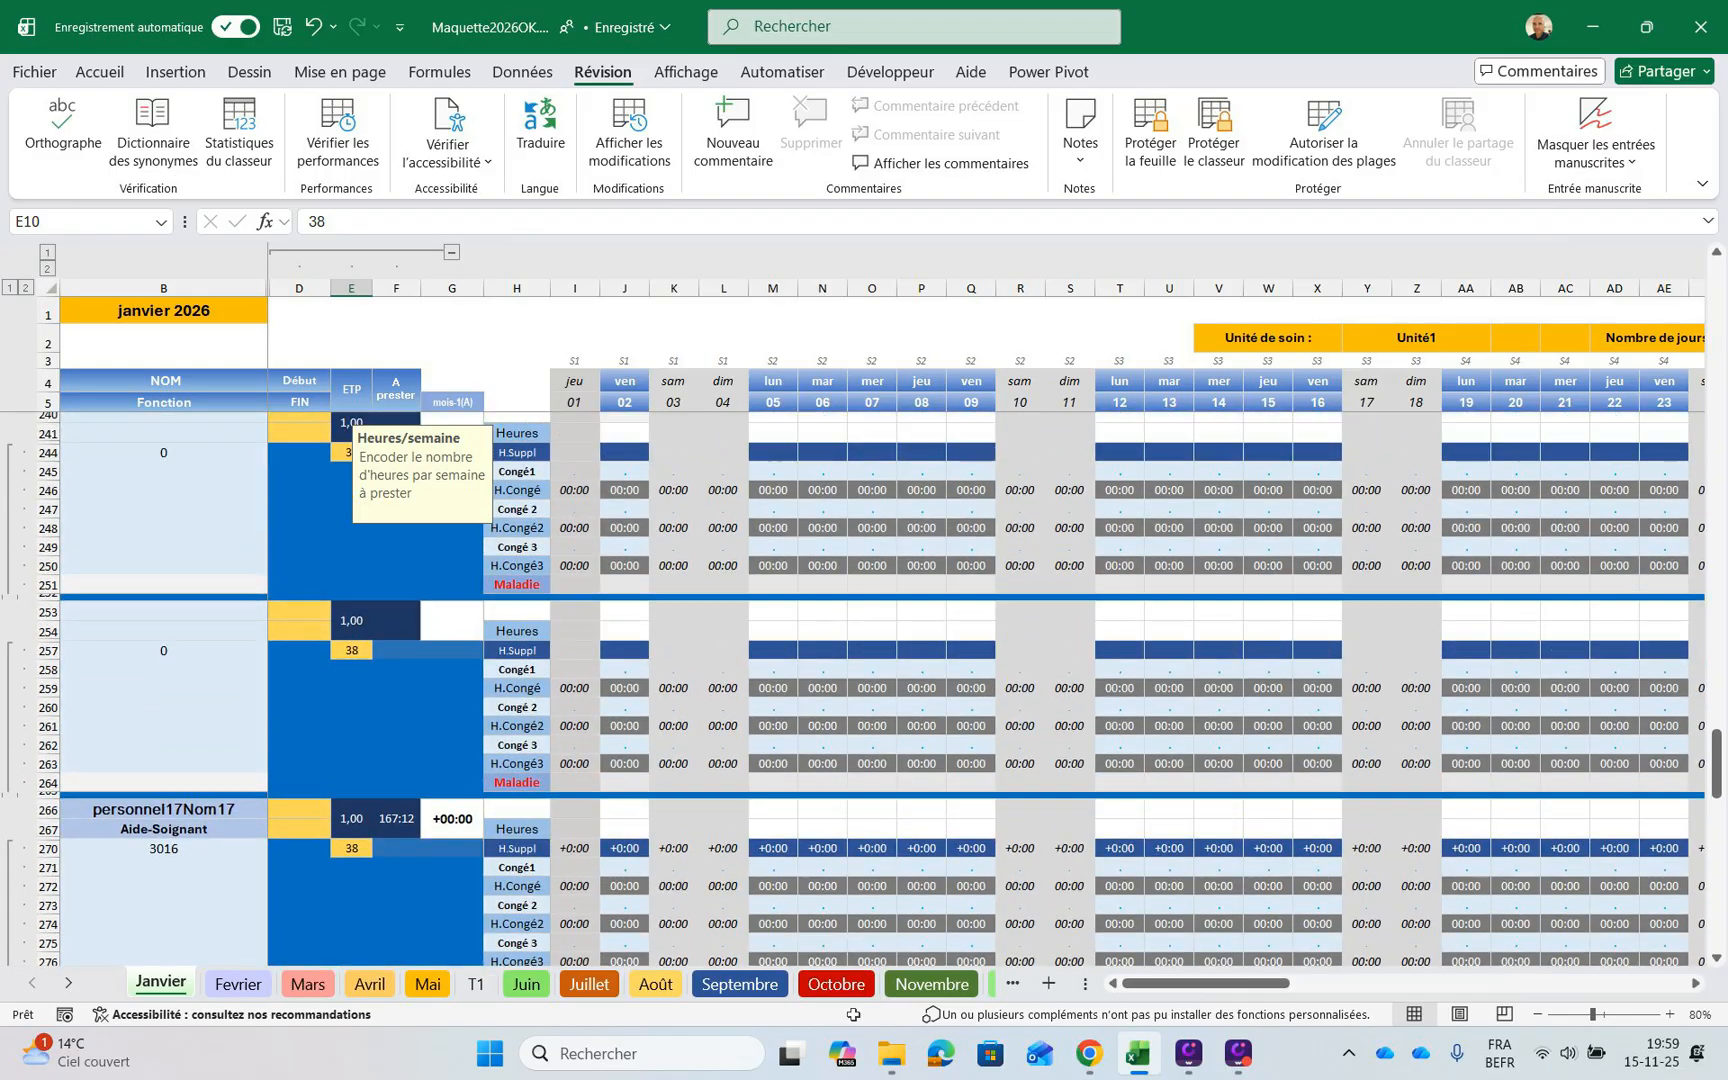
# Compare the first staff member's previous-month balance in G6 of the Fevrier sheet with the cumulative difference in AO12 of the Janvier sheet
pyautogui.hotkey('ctrl', 'pagedown')
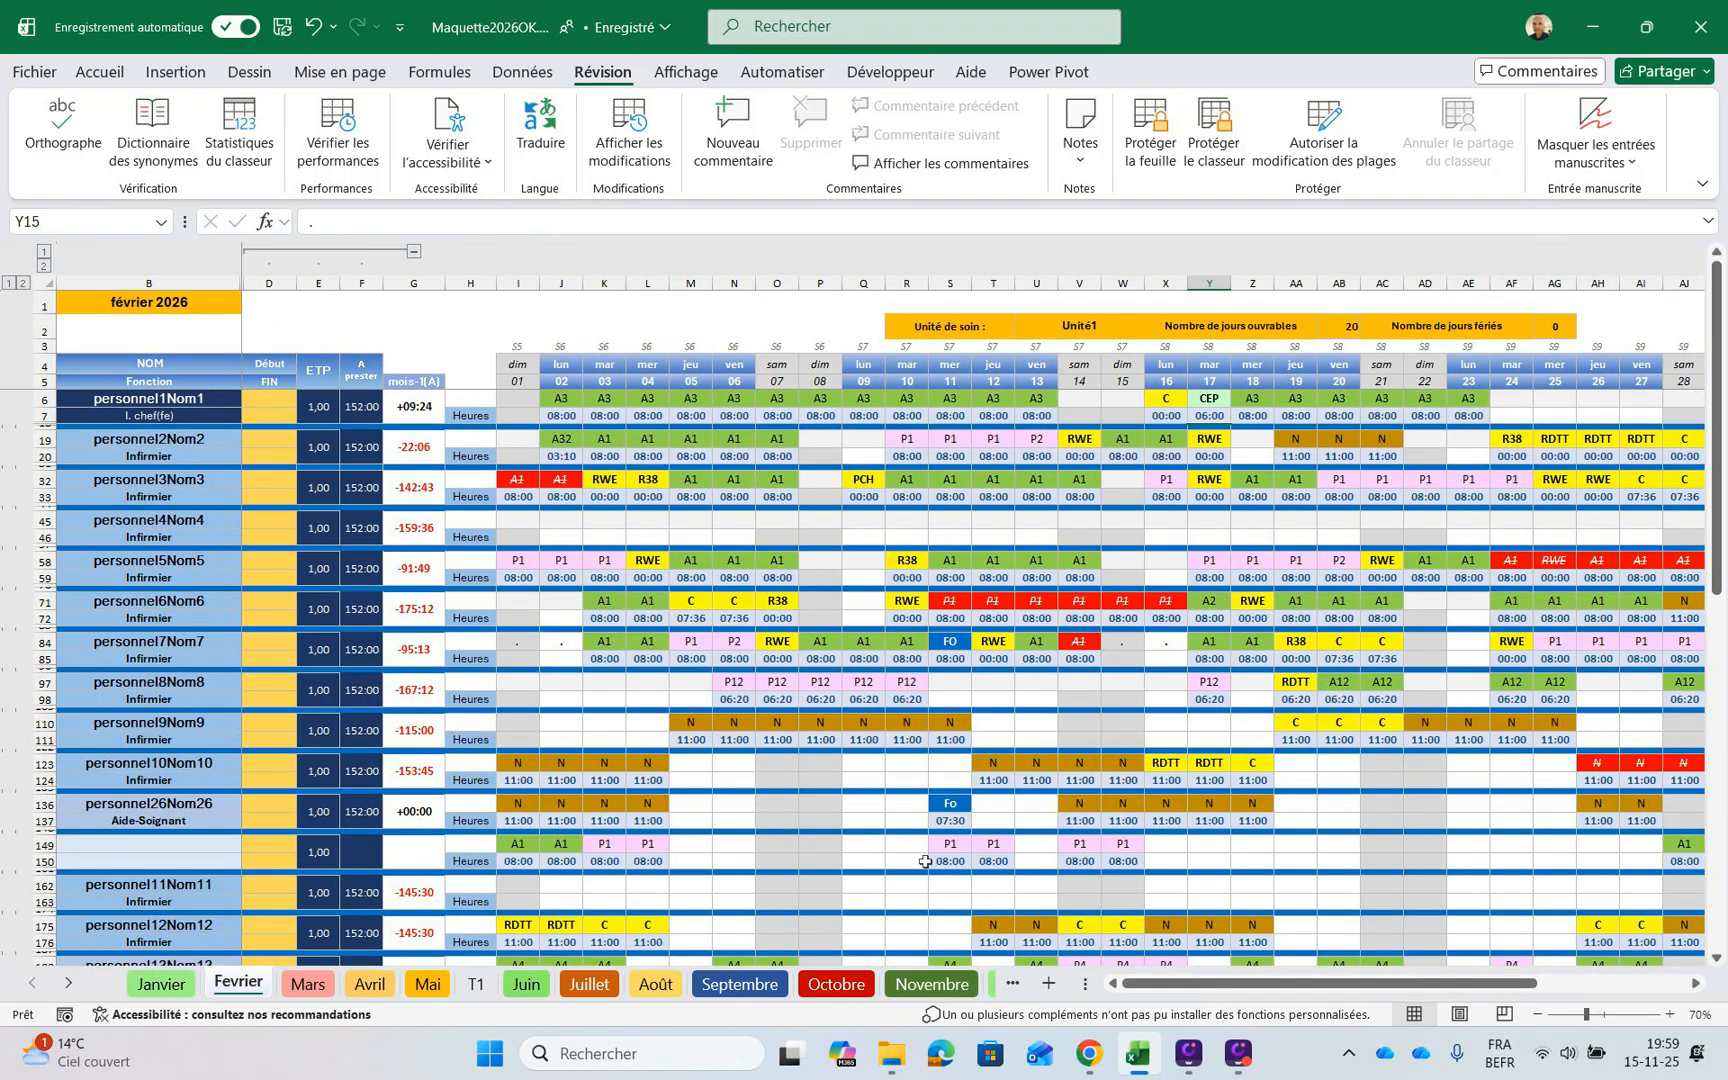
pyautogui.hotkey('ctrl', 'Home')
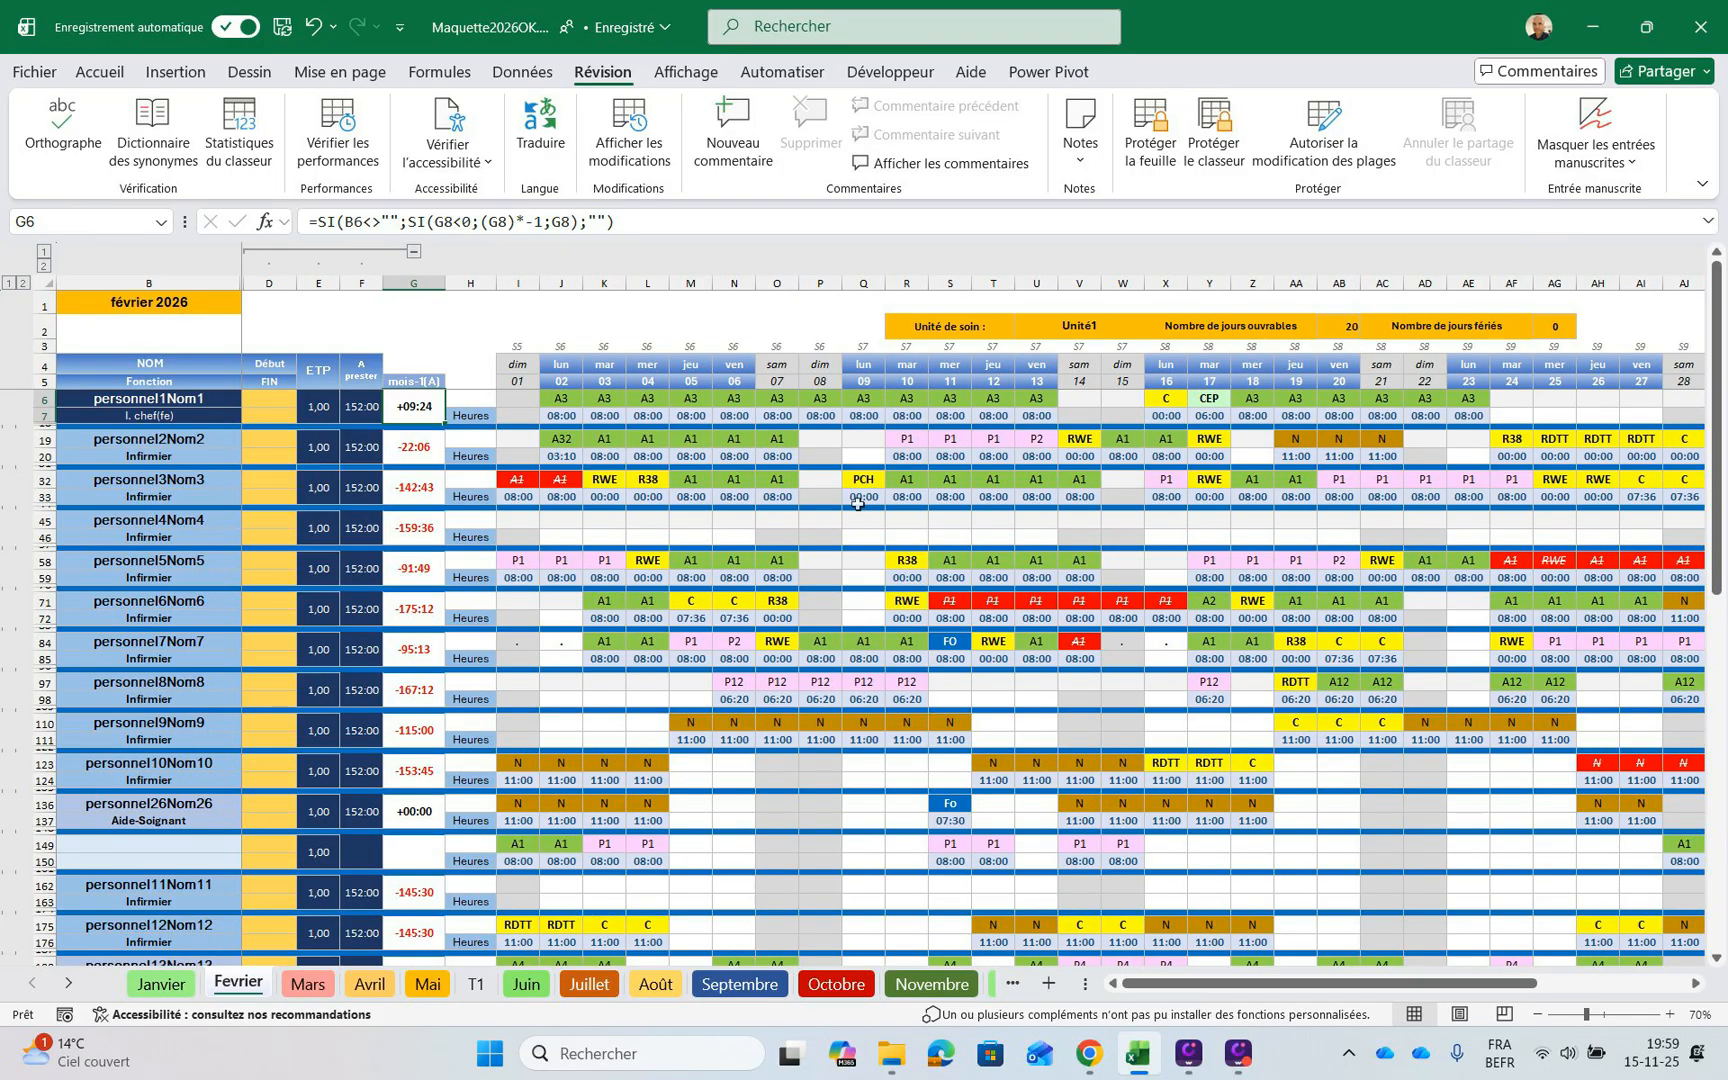
pyautogui.hotkey('ctrl', 'pageup')
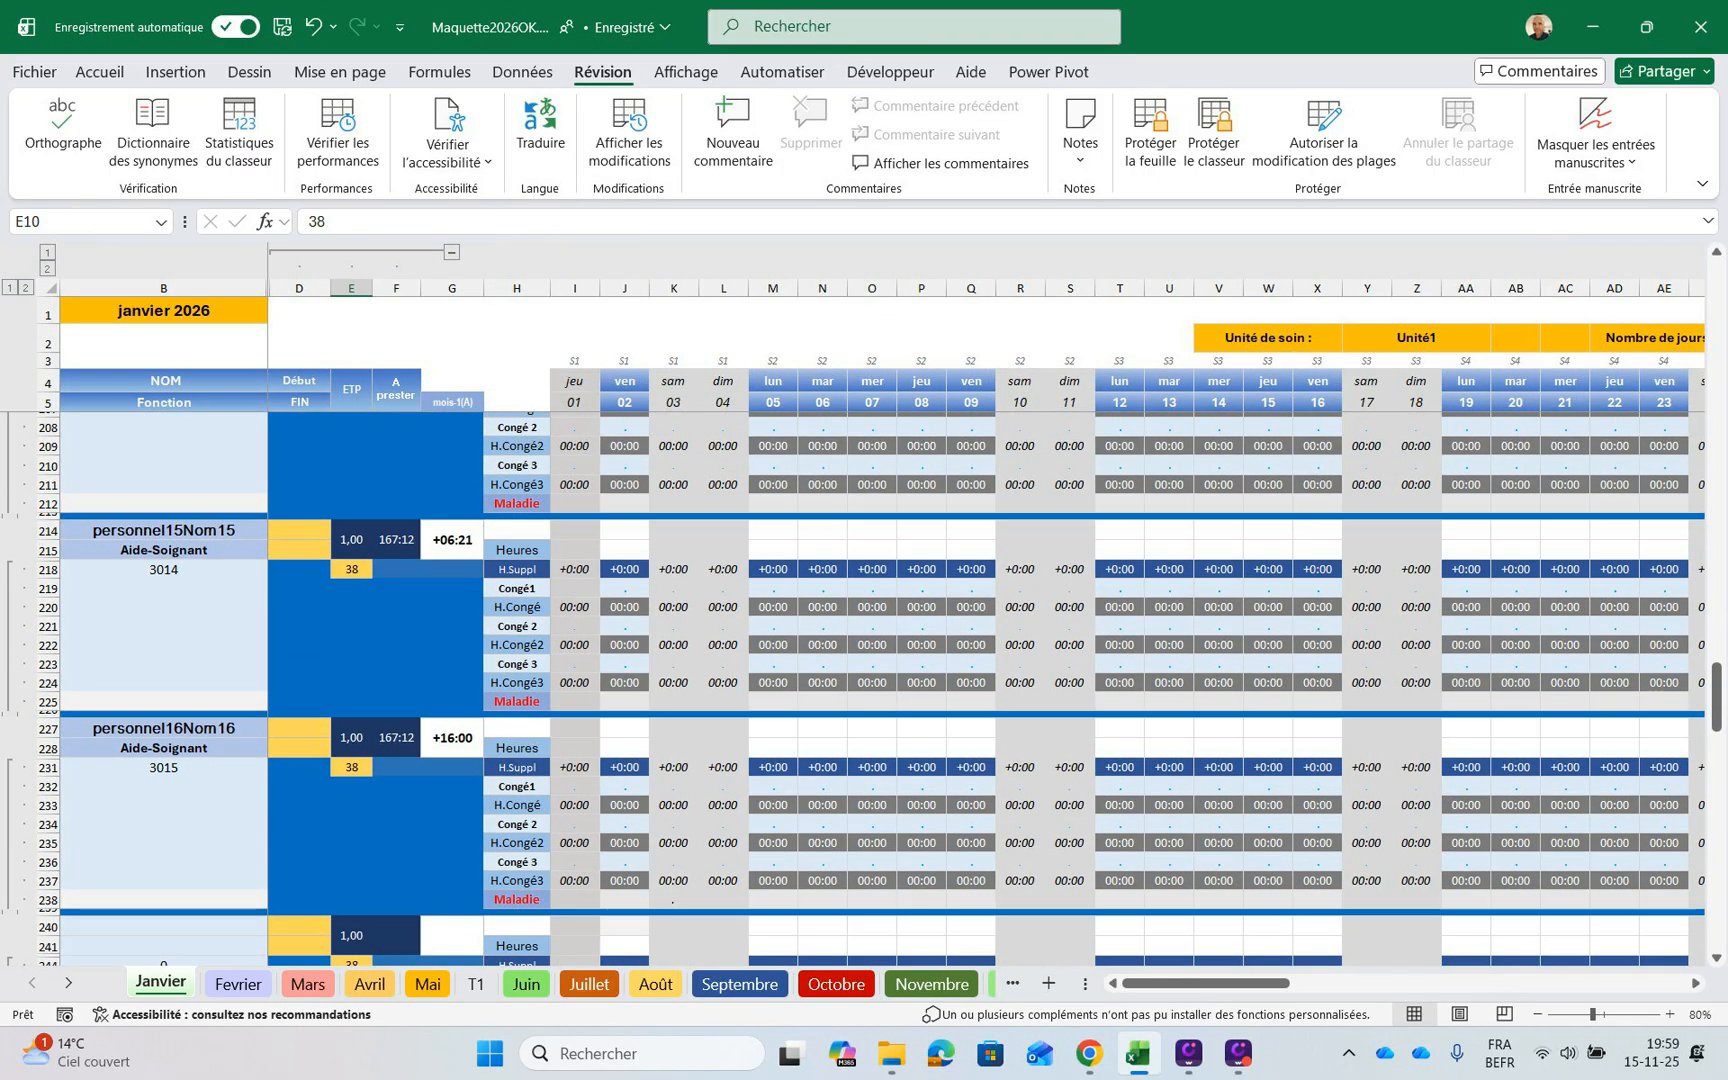
pyautogui.moveTo(1717, 697); pyautogui.dragTo(1717, 289)
pyautogui.moveTo(1261, 983); pyautogui.dragTo(1372, 983)
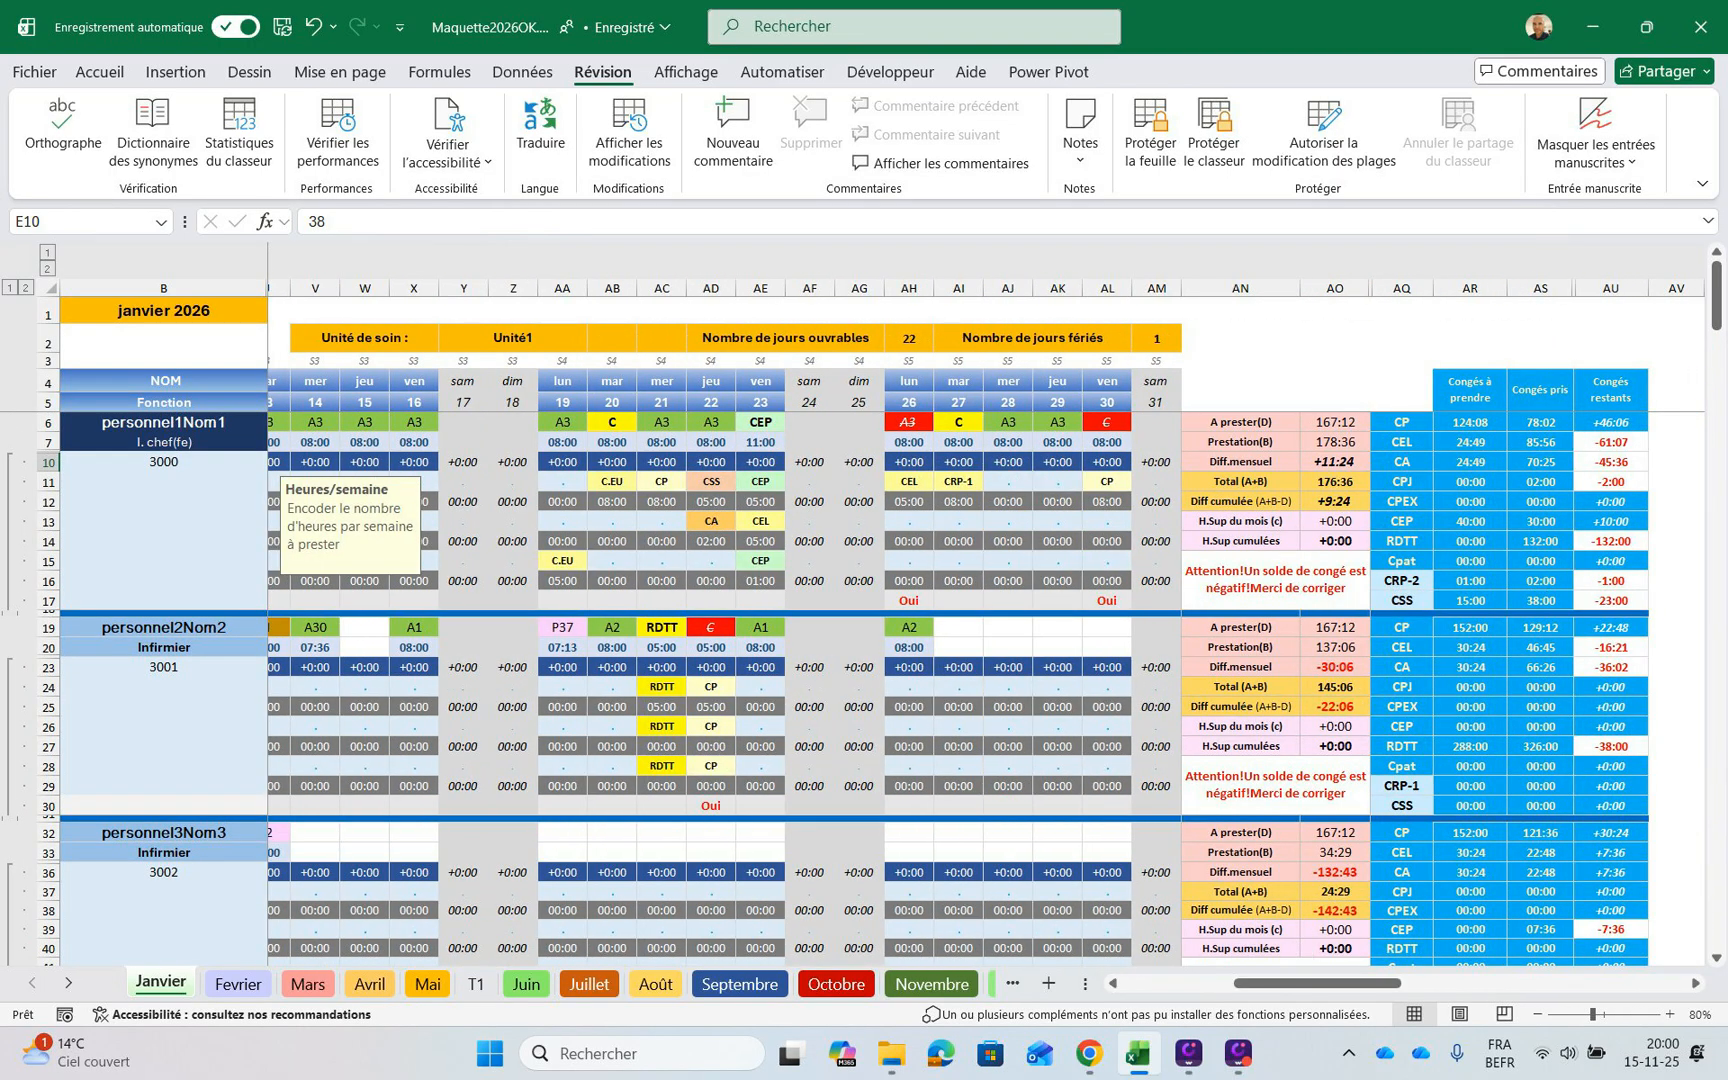
pyautogui.click(1335, 502)
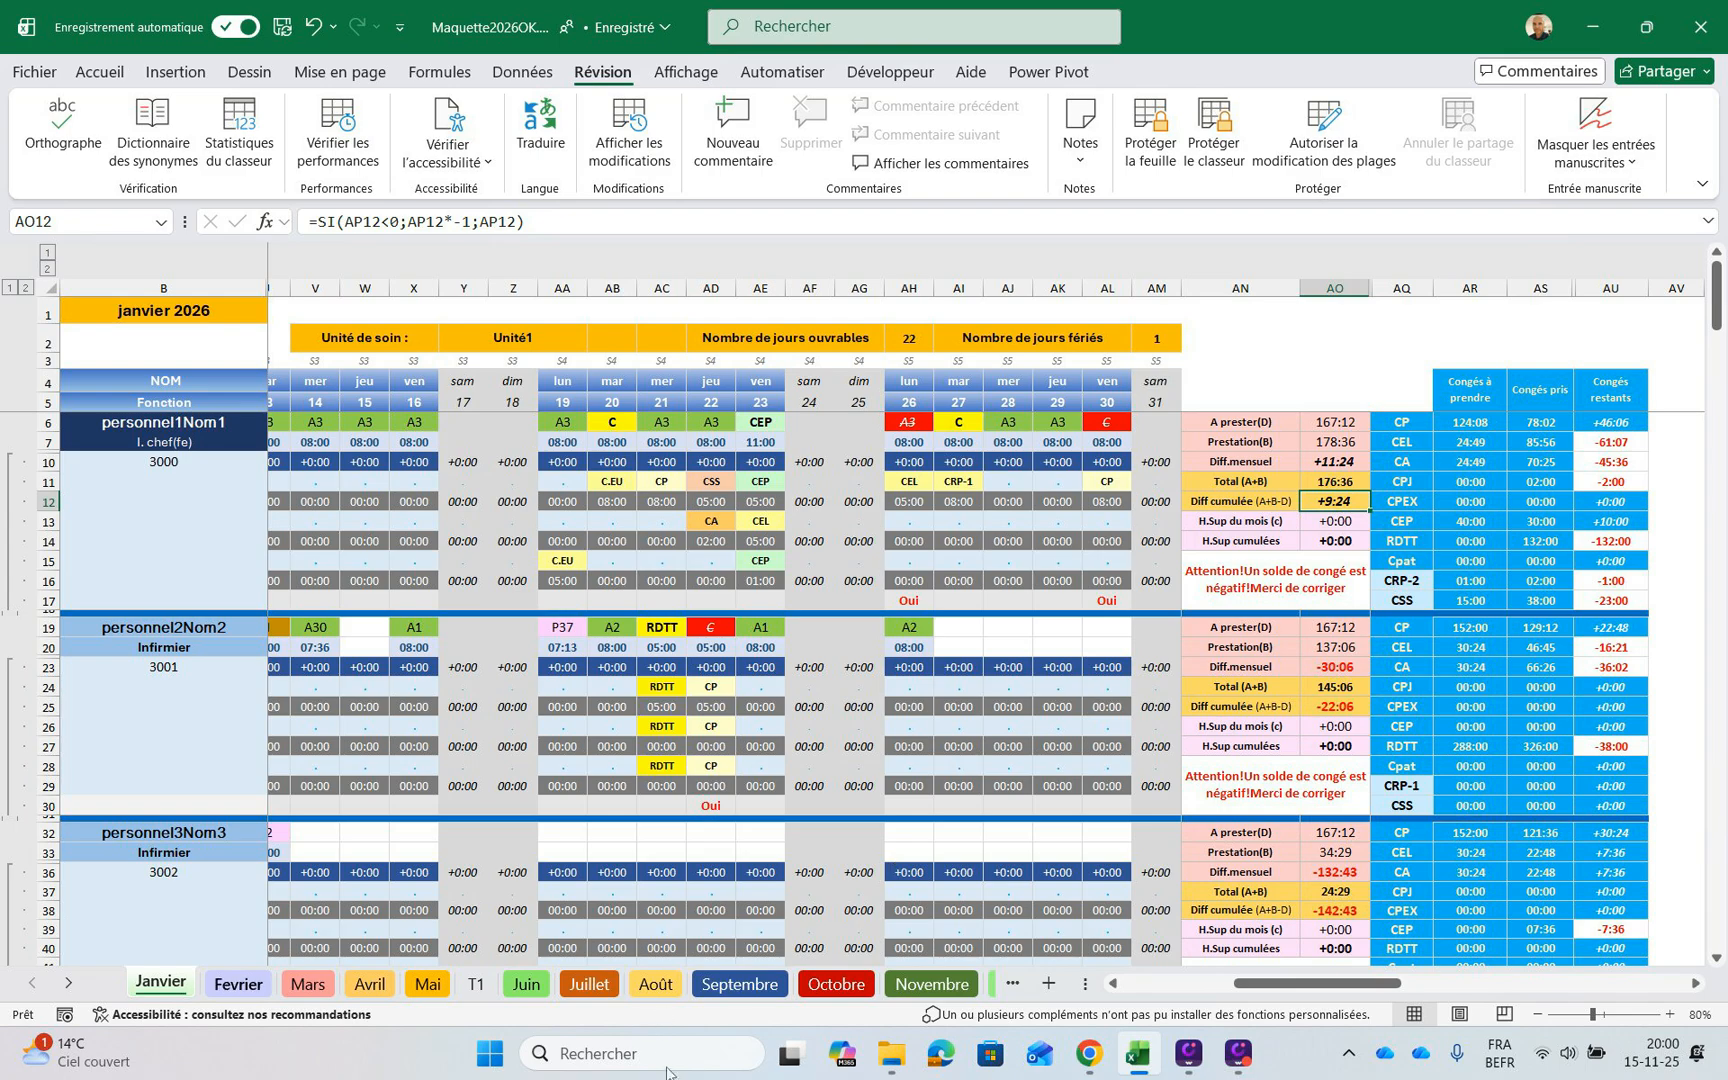
pyautogui.click(238, 984)
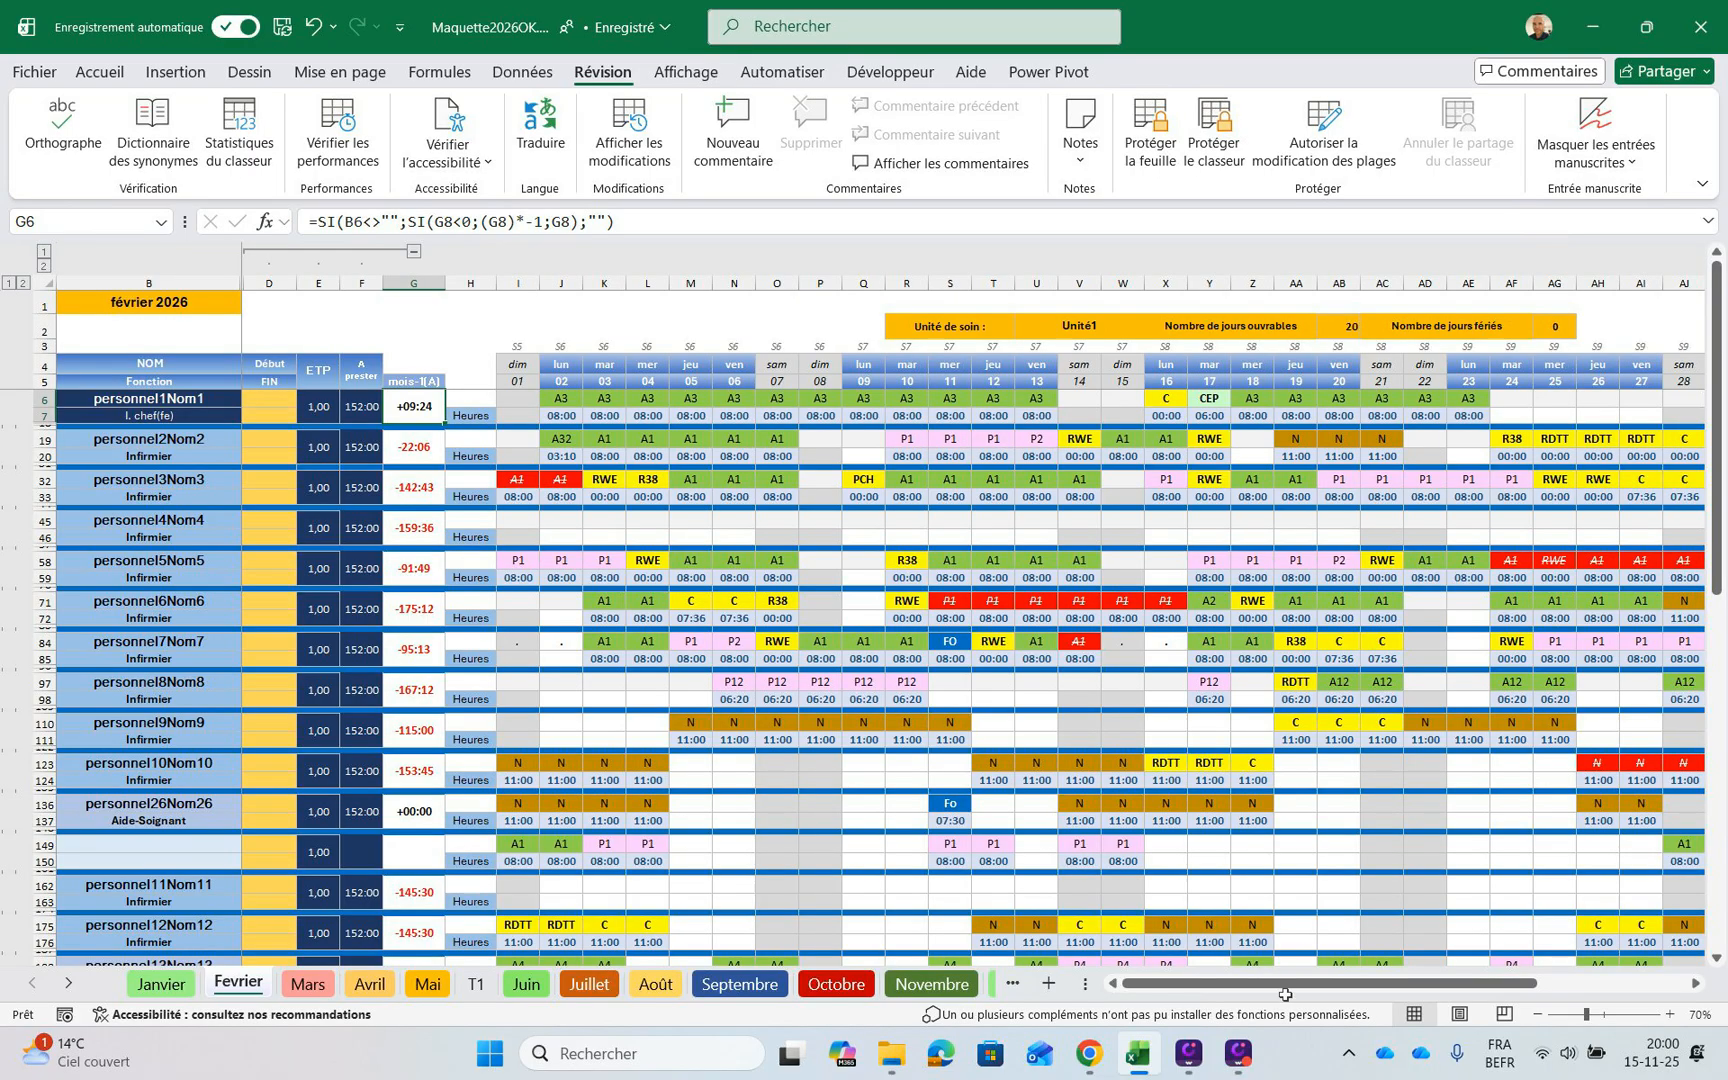
# Look through the February schedule's staff rows and their previous-month balances, returning to the first staff member
pyautogui.scroll(-3, 1249, 978)
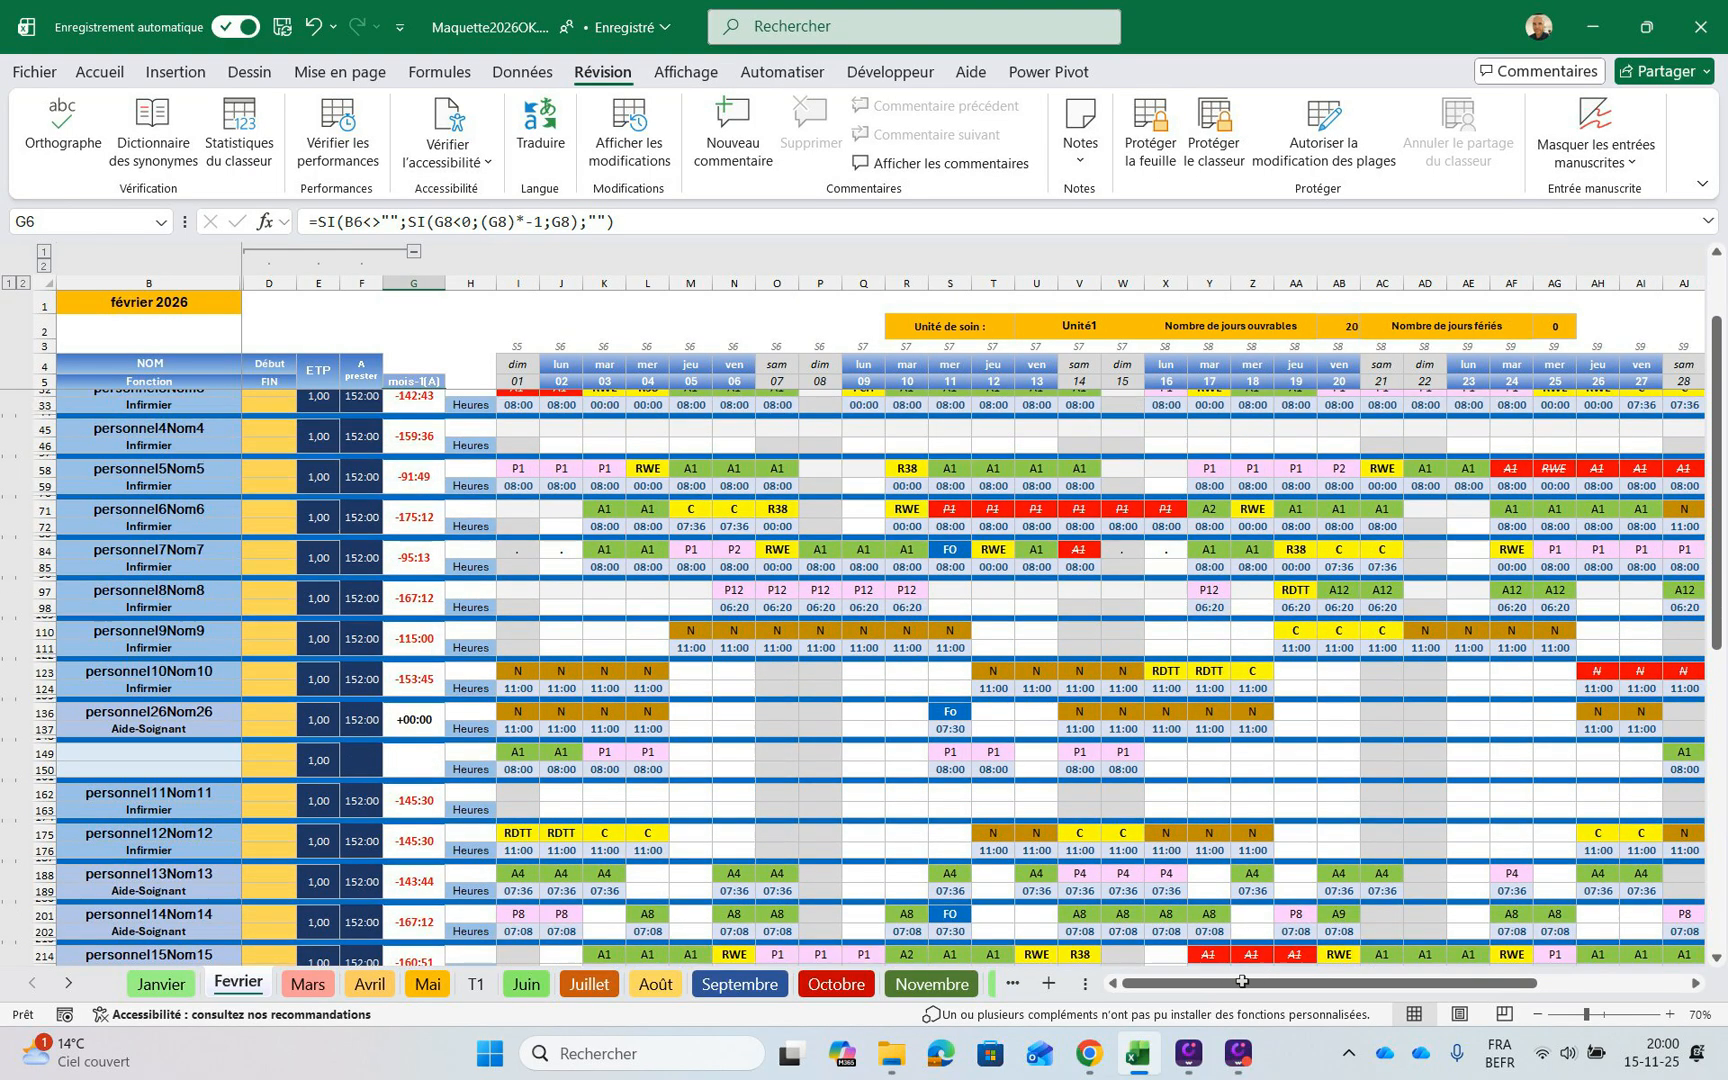
pyautogui.scroll(3, 1241, 981)
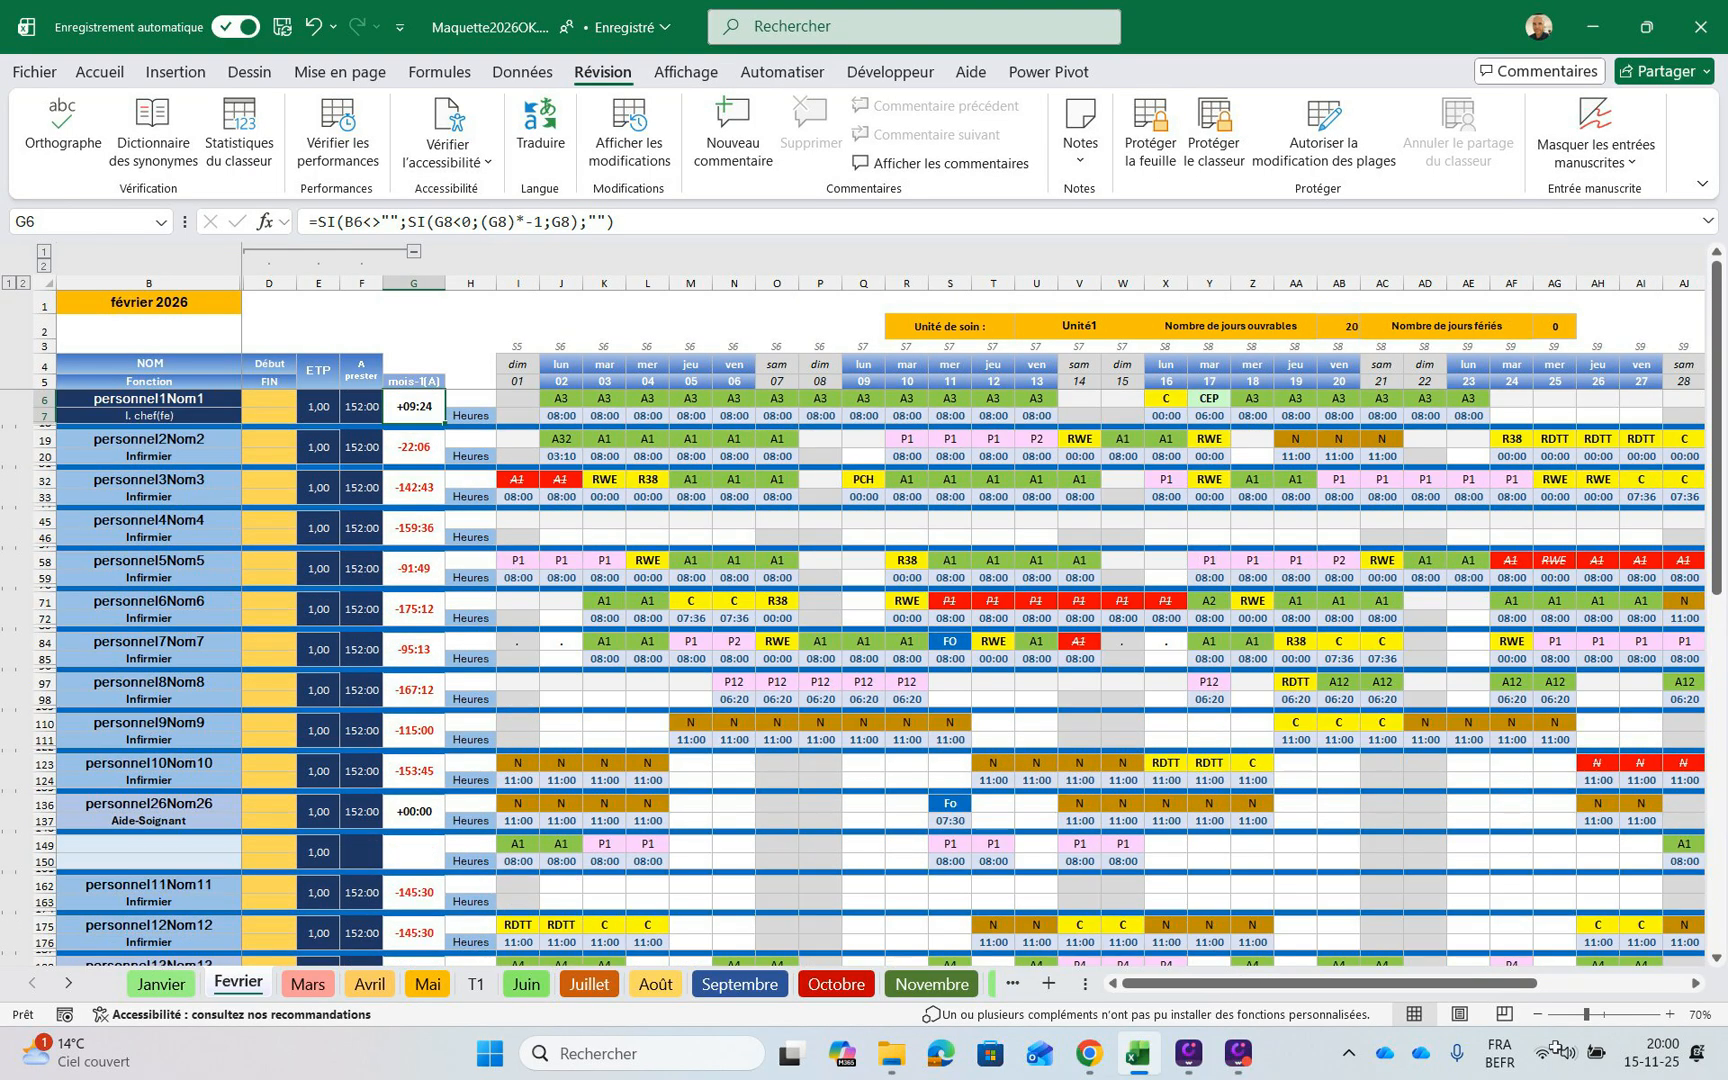
pyautogui.moveTo(1241, 981)
pyautogui.mouseDown()
pyautogui.moveTo(1366, 981)
pyautogui.moveTo(1240, 981)
pyautogui.mouseUp()
pyautogui.scroll(-4, 1239, 907)
pyautogui.scroll(4, 1236, 910)
pyautogui.scroll(-2, 1257, 897)
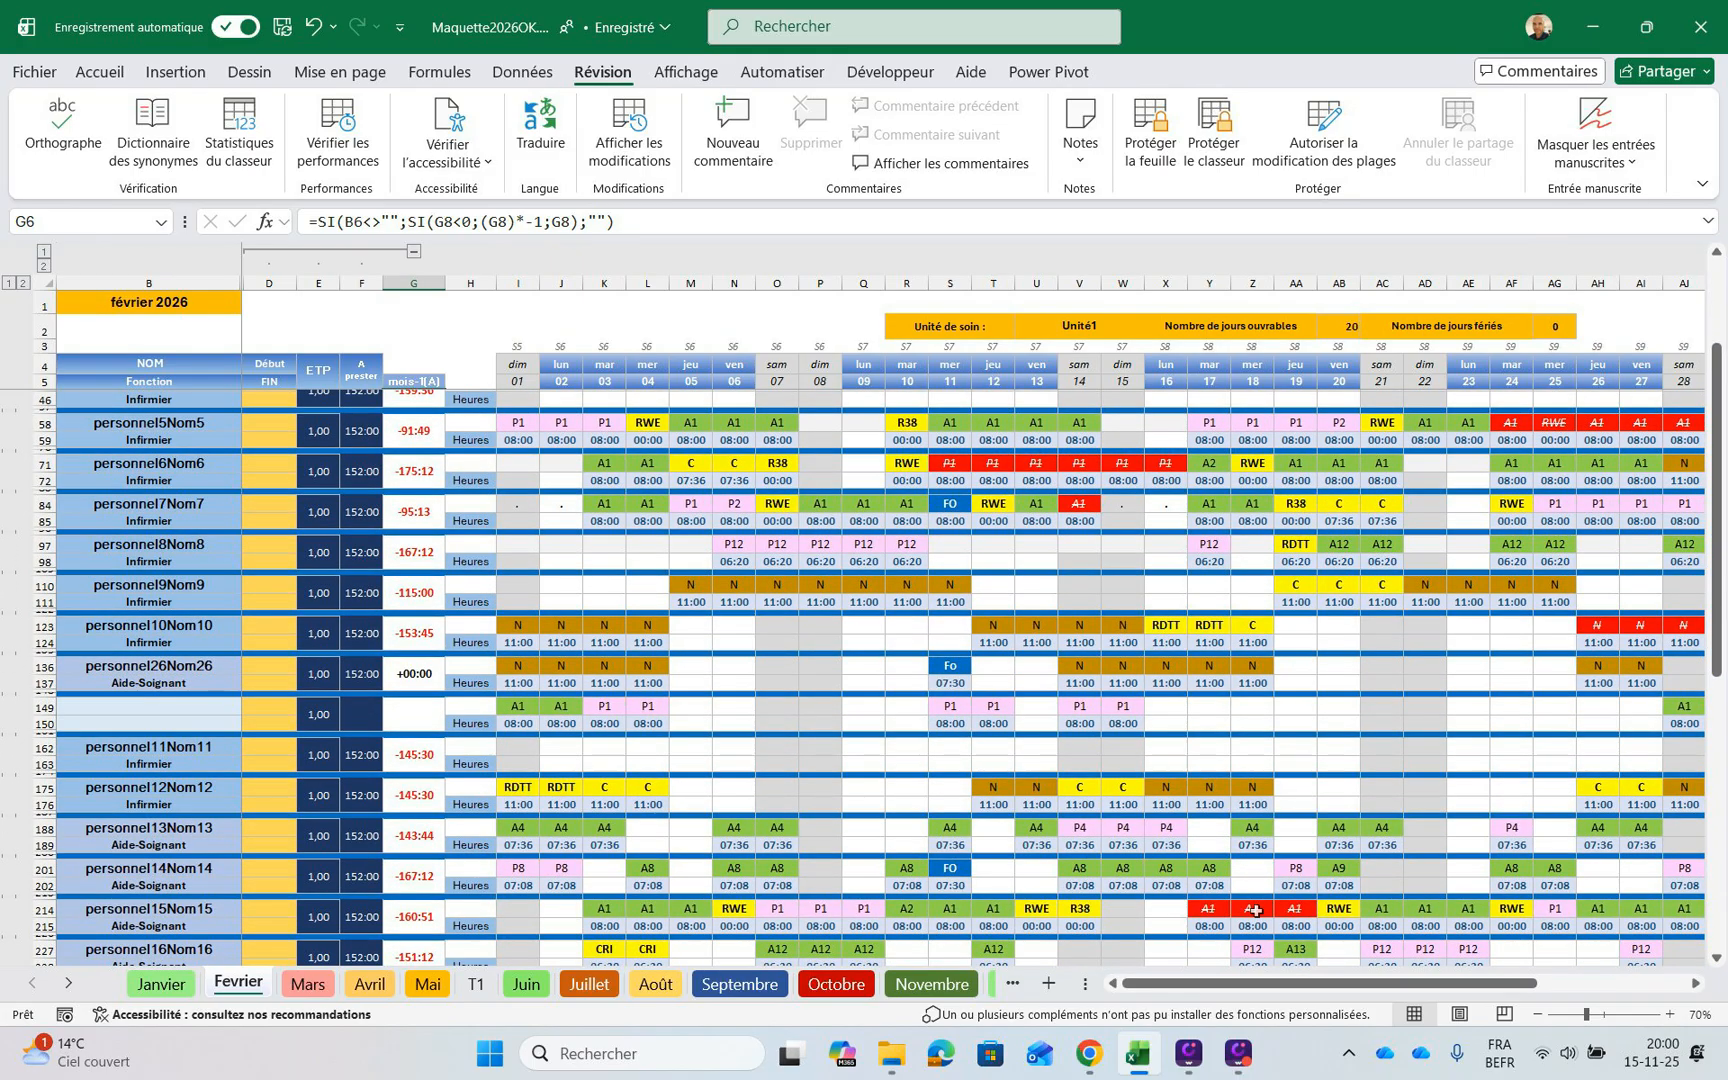
pyautogui.scroll(2, 1259, 900)
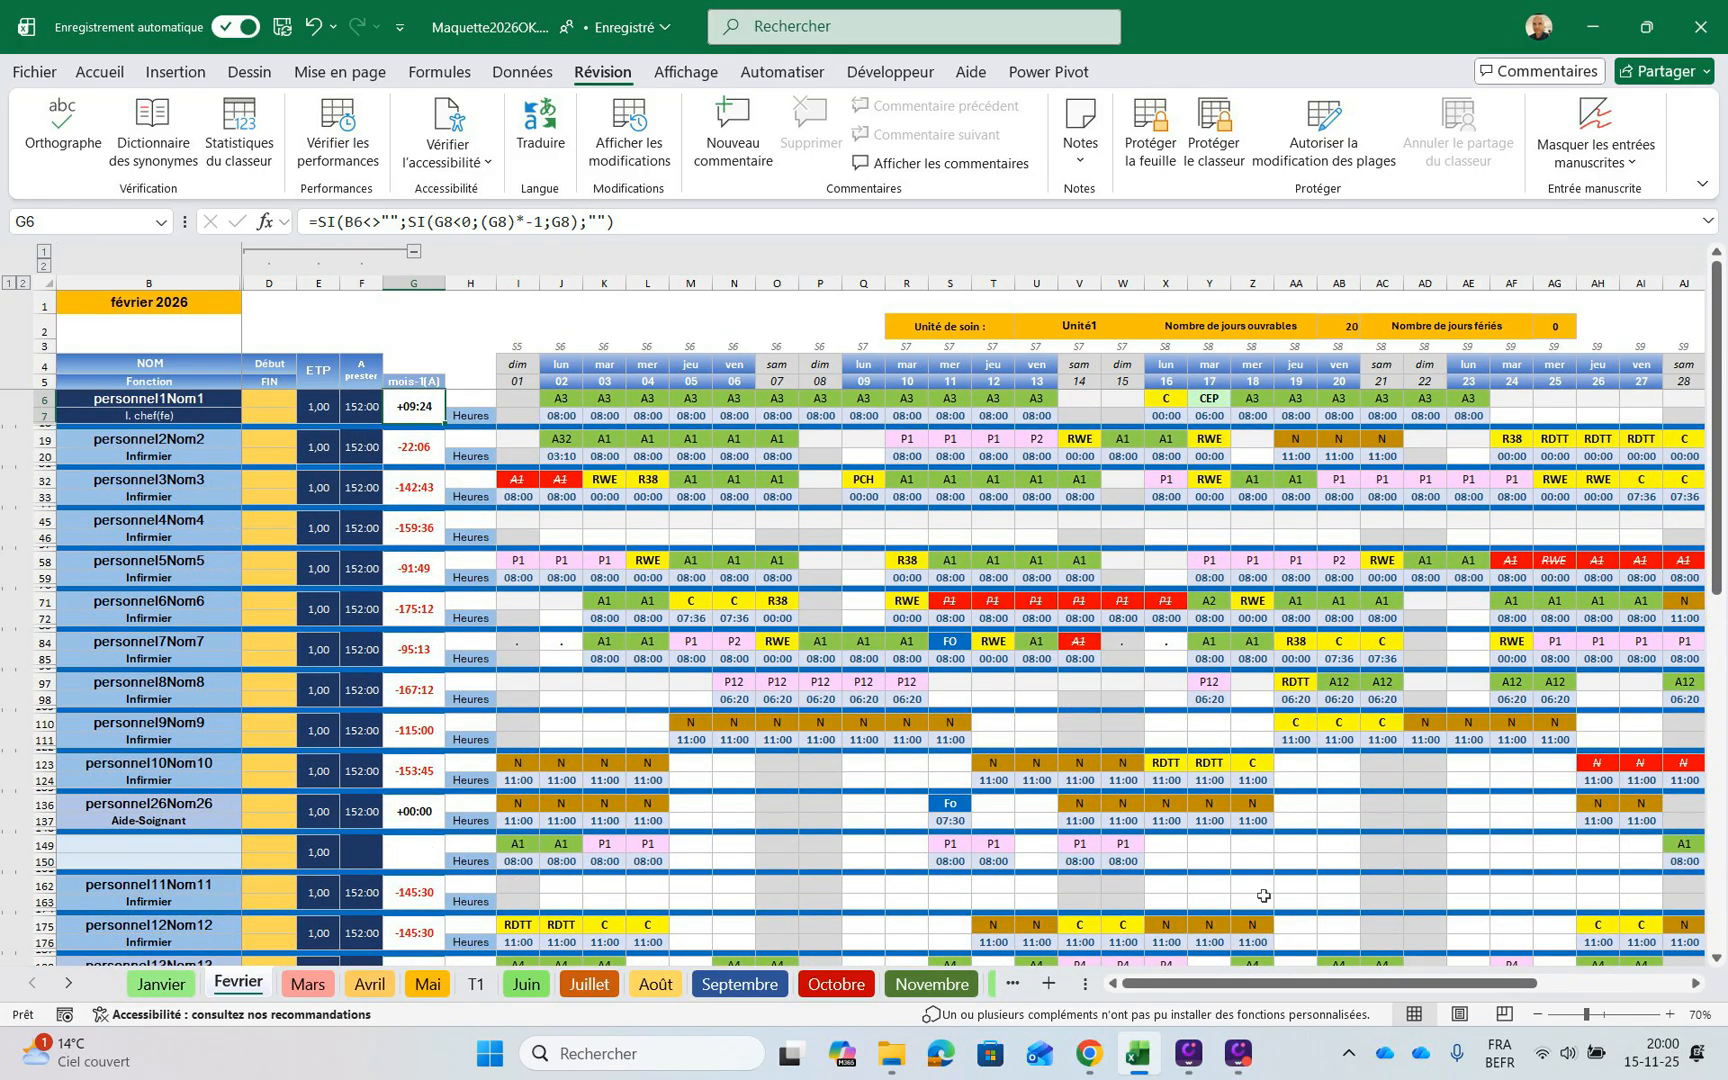